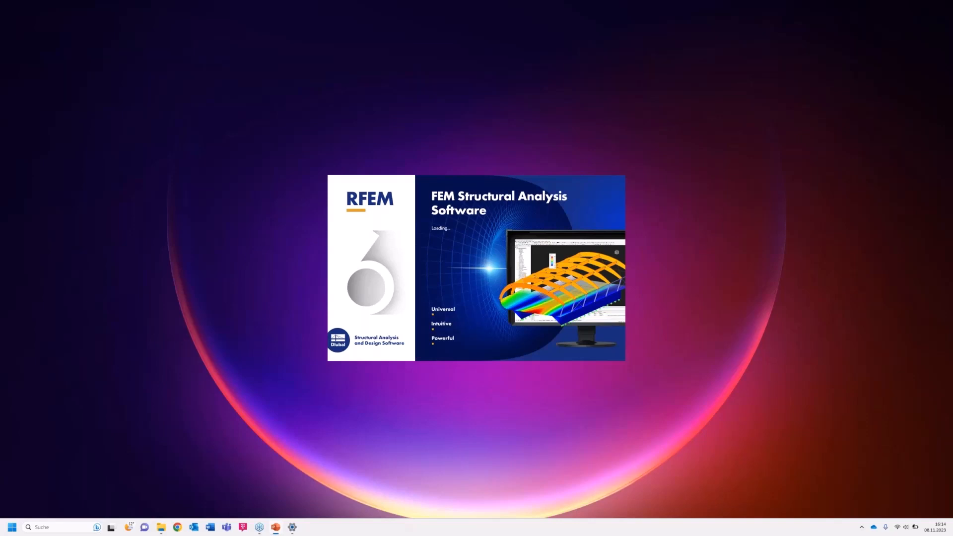
Present the PowerPoint slide "Continuous Plate with Area Load" from the current slide, and end the slide show.
drag(952, 156, 561, 1)
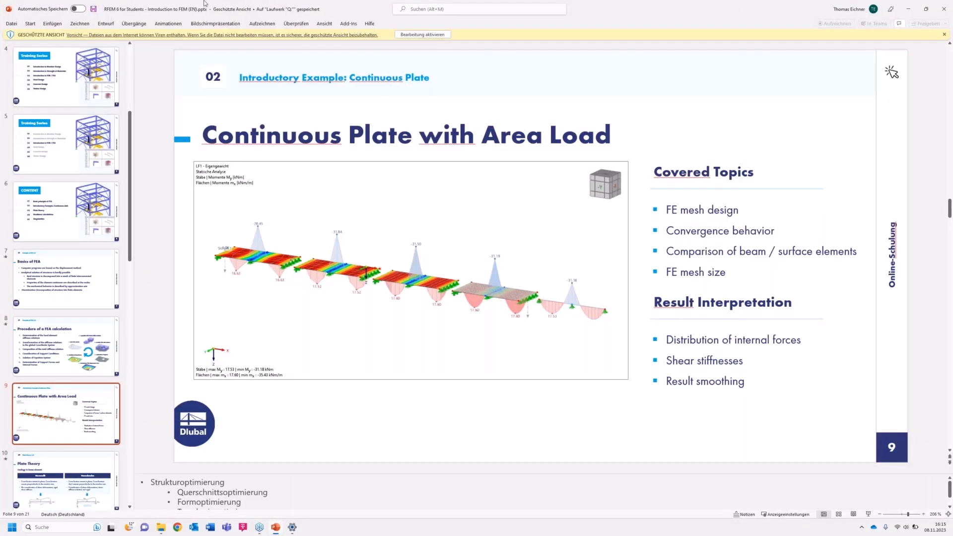
click(216, 23)
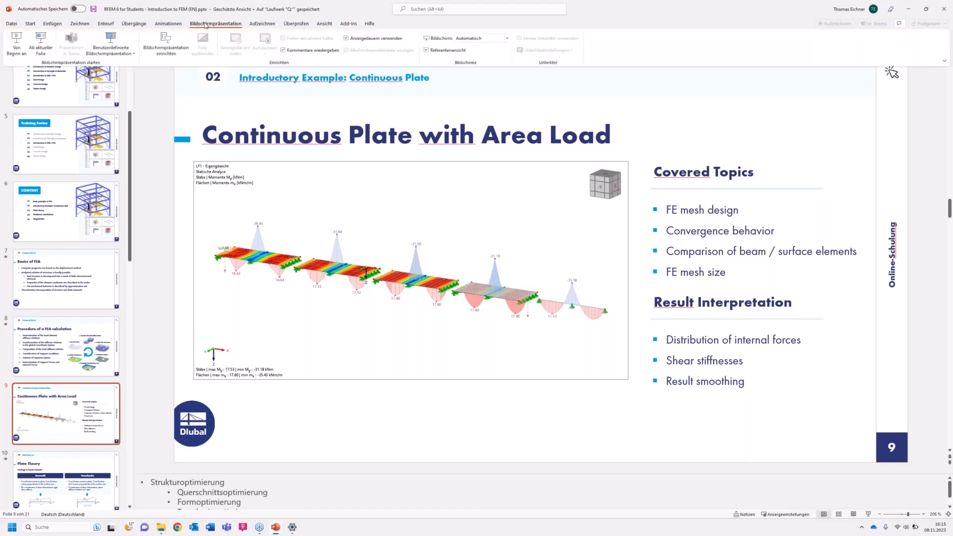
click(33, 44)
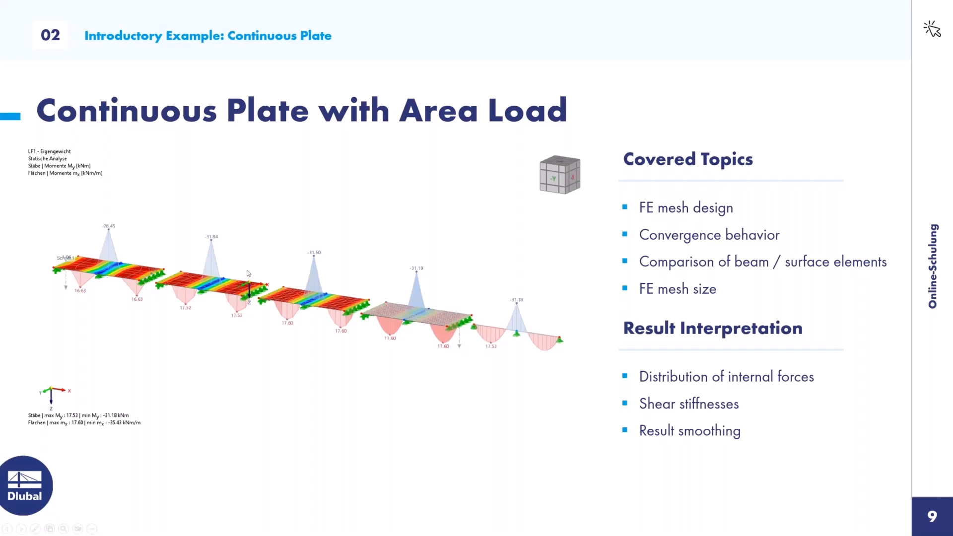
key(Escape)
drag(583, 15, 453, 171)
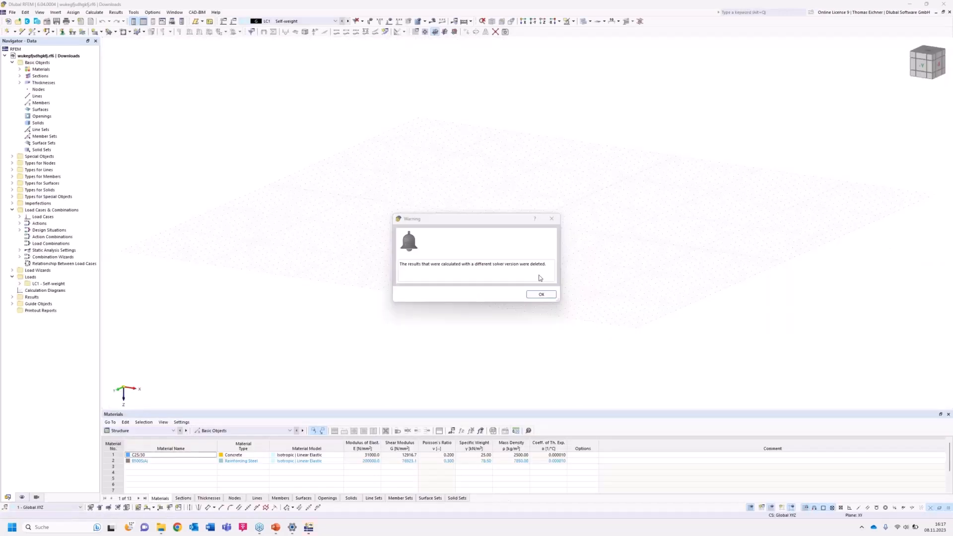
In RFEM, create a blank model named Continuous Slab Example of type 2D | XY | Plate in the Downloads project.
click(548, 296)
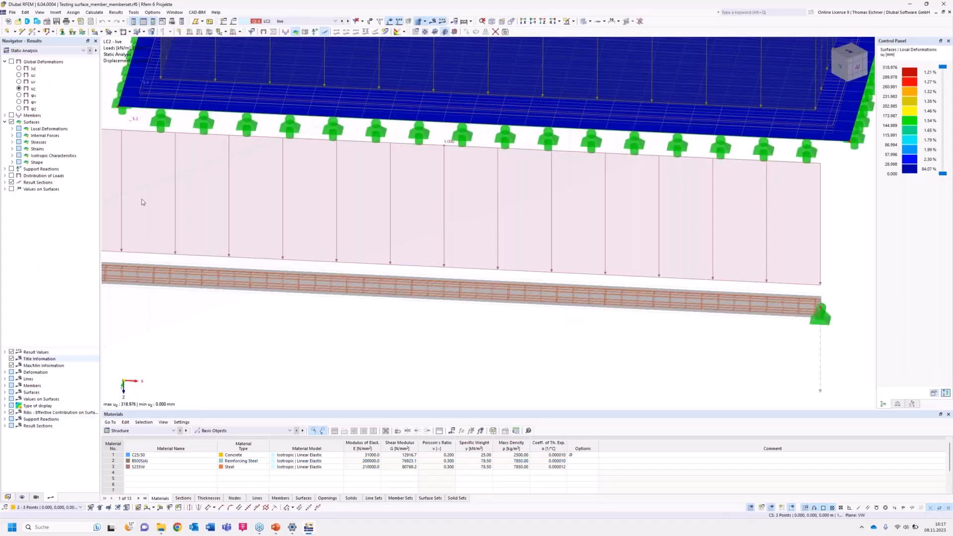
click(8, 498)
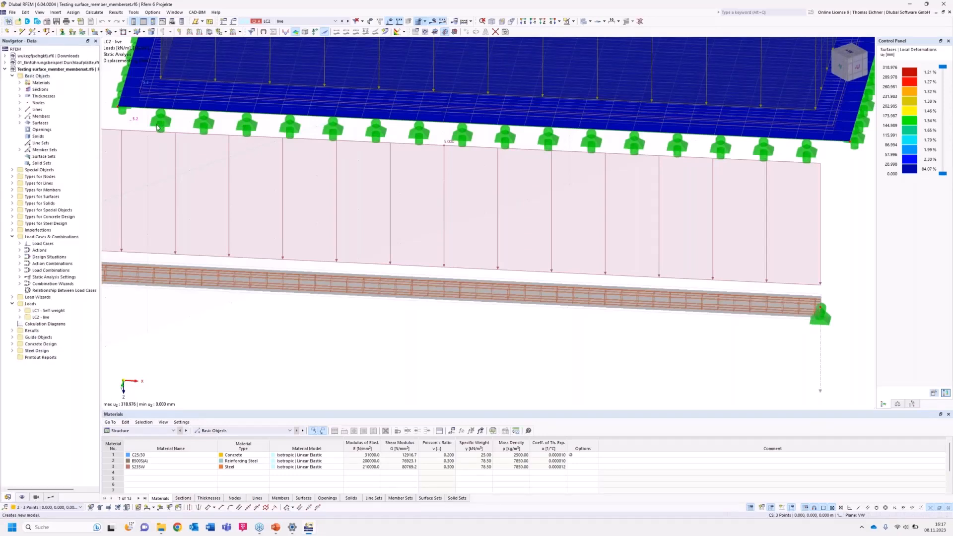
click(11, 23)
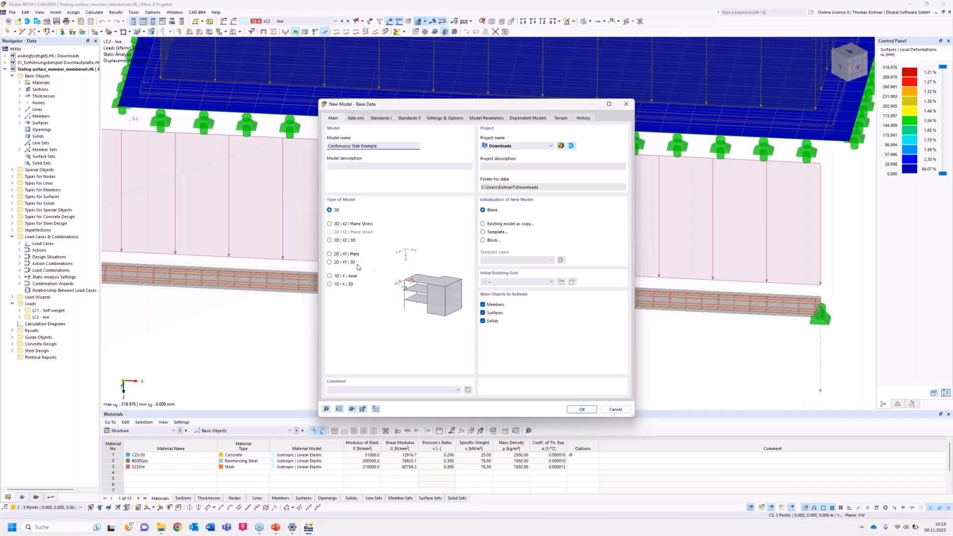
click(329, 254)
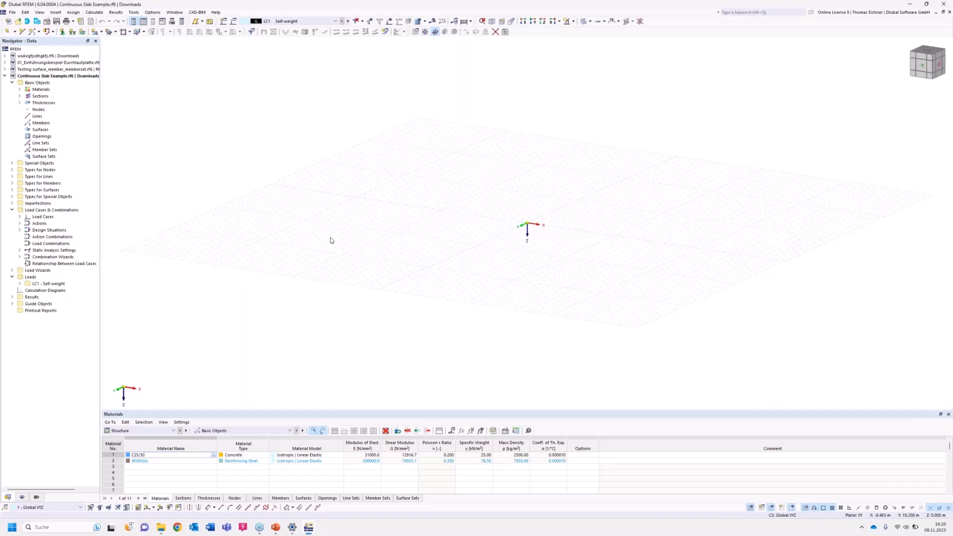
Delete all basic objects of the new model, including the default materials, sections and thicknesses.
click(35, 84)
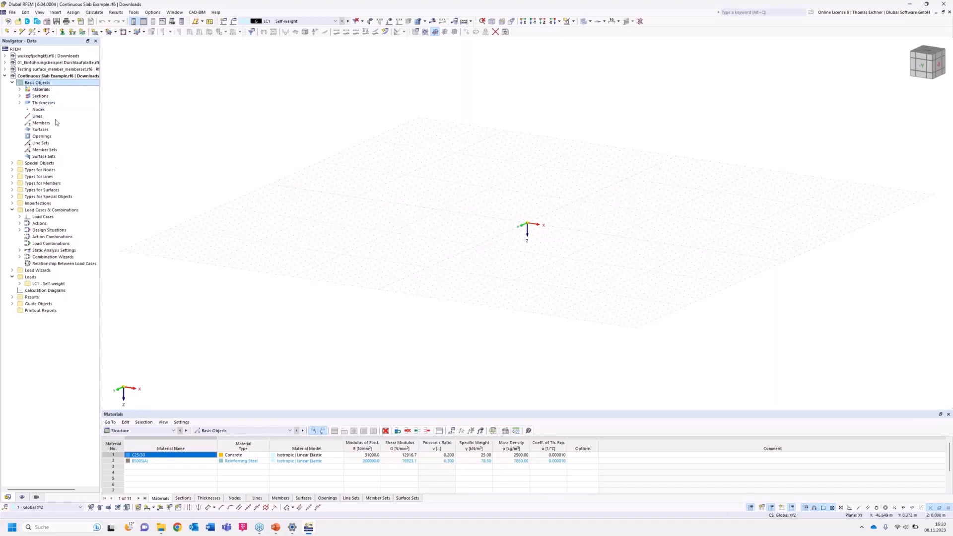
click(20, 89)
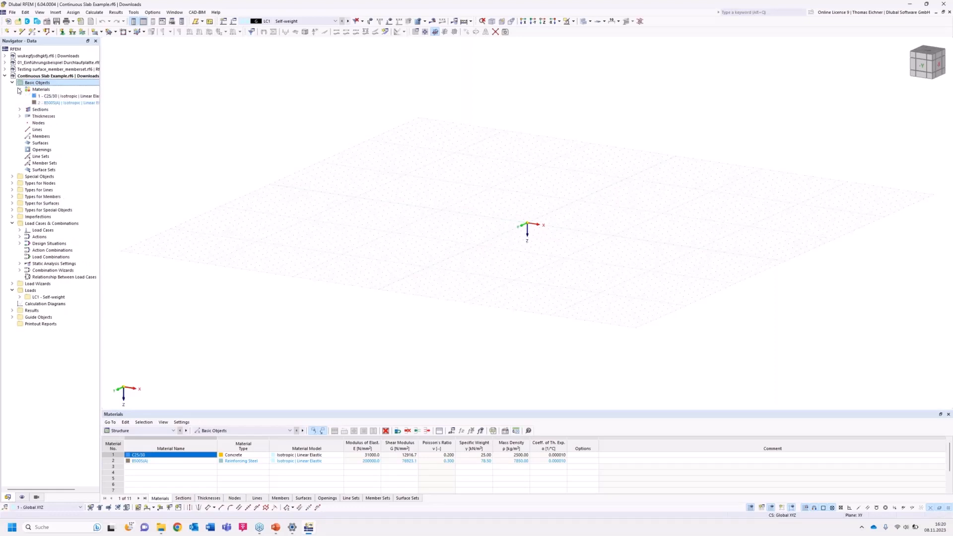
click(20, 109)
click(20, 129)
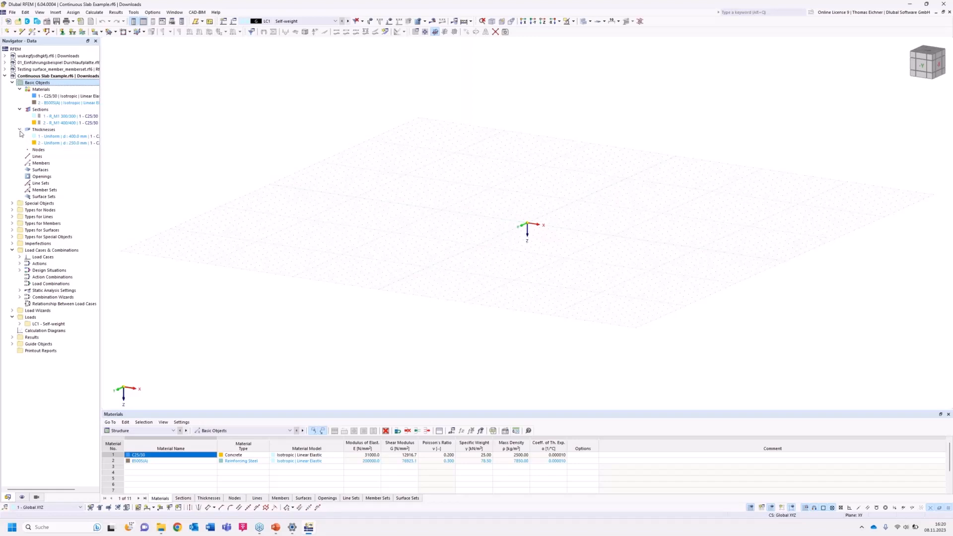
click(20, 129)
click(20, 109)
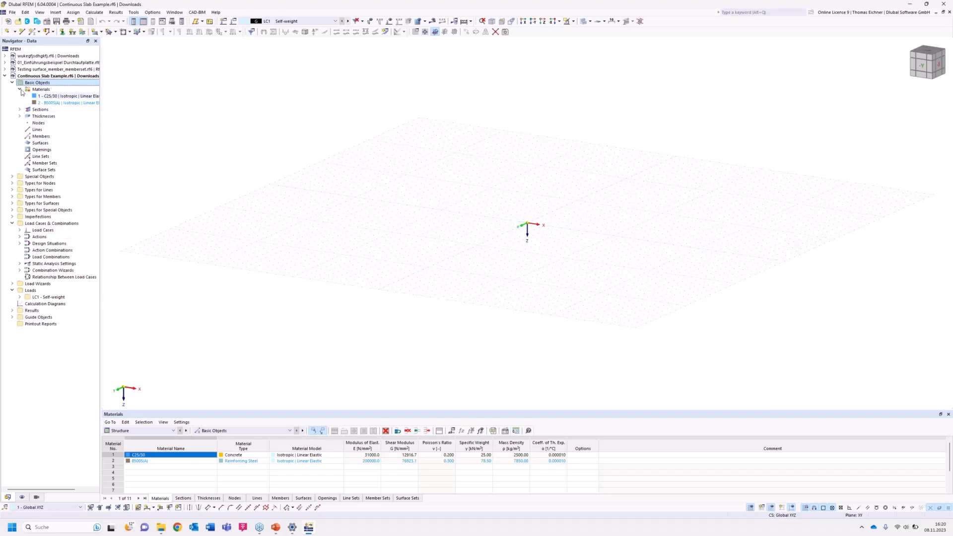
click(20, 89)
right_click(28, 84)
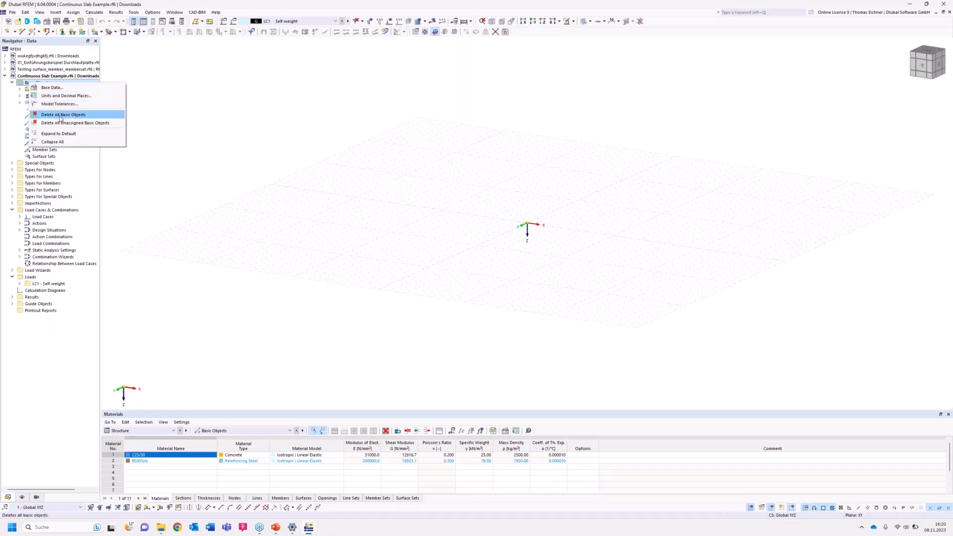
click(60, 114)
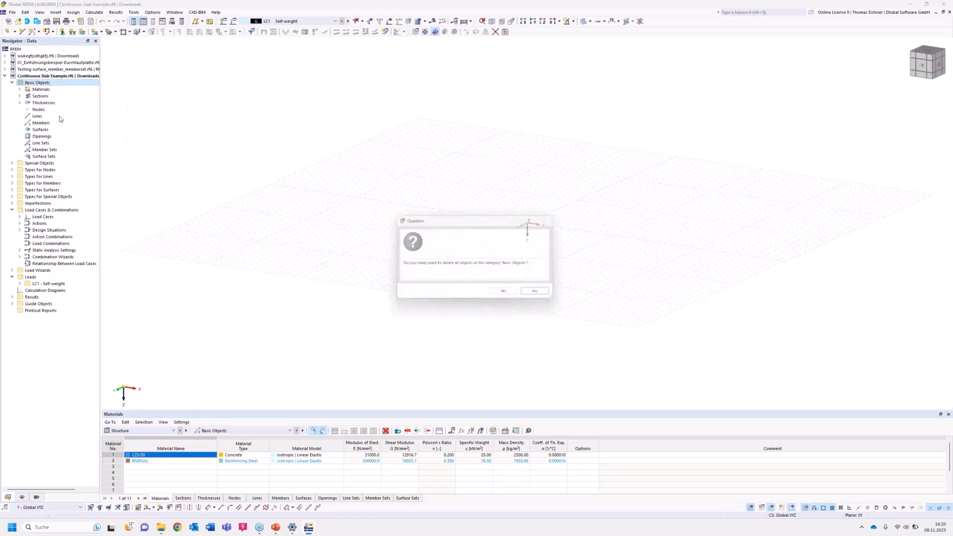
click(506, 295)
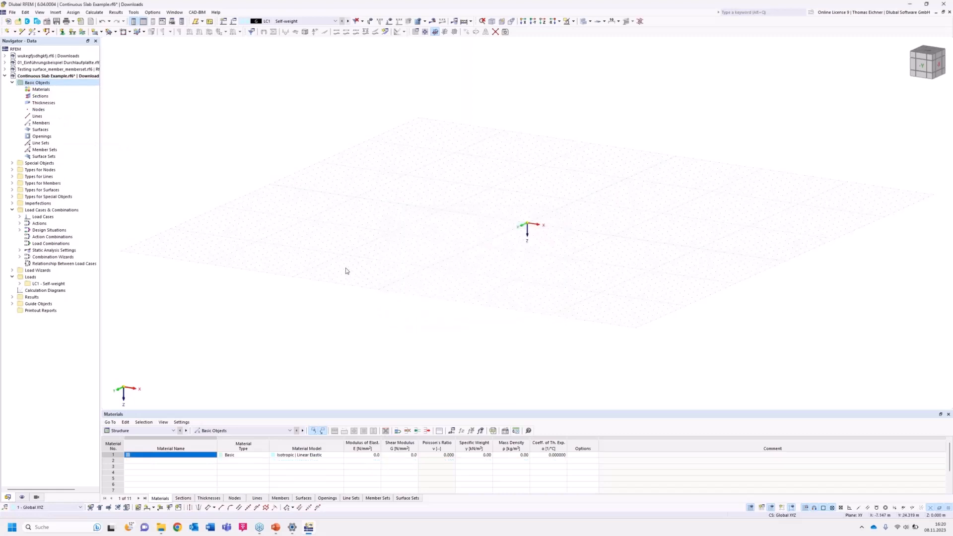
Set the view to the Z-direction so the XY work plane is seen in plan.
middle_drag(393, 217, 389, 217)
middle_drag(507, 174, 459, 187)
middle_drag(480, 216, 454, 234)
click(542, 22)
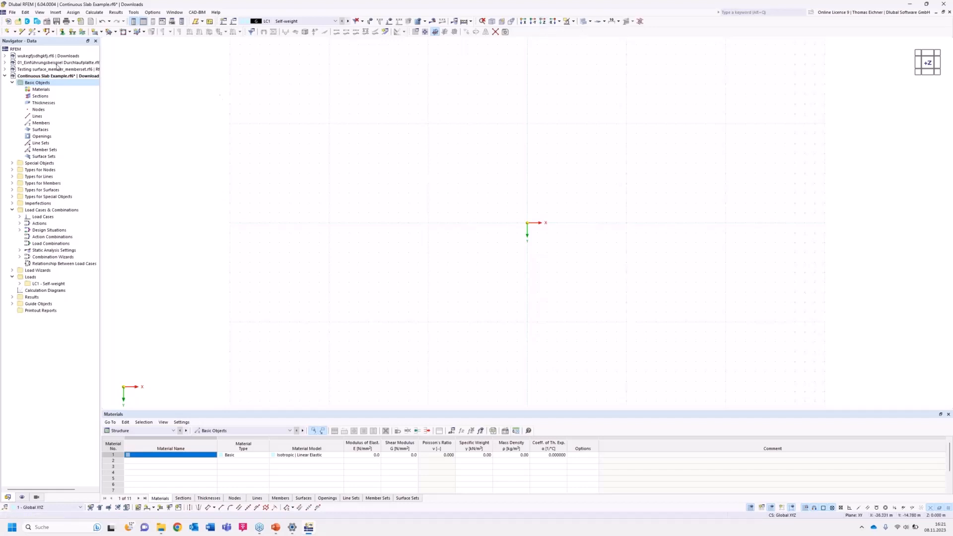
Start a new rectangular surface with a new uniform thickness of 300 mm, and open a new material for that thickness.
click(100, 32)
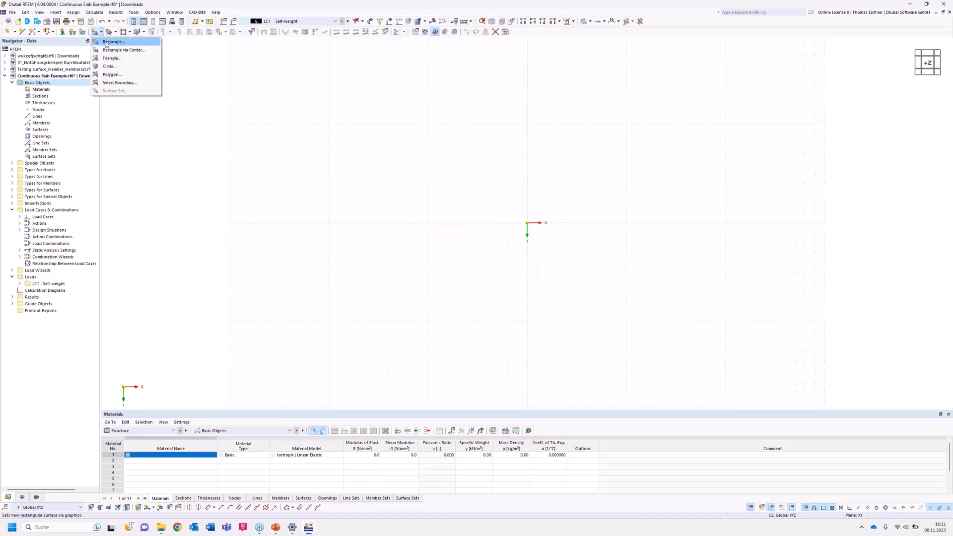
click(106, 43)
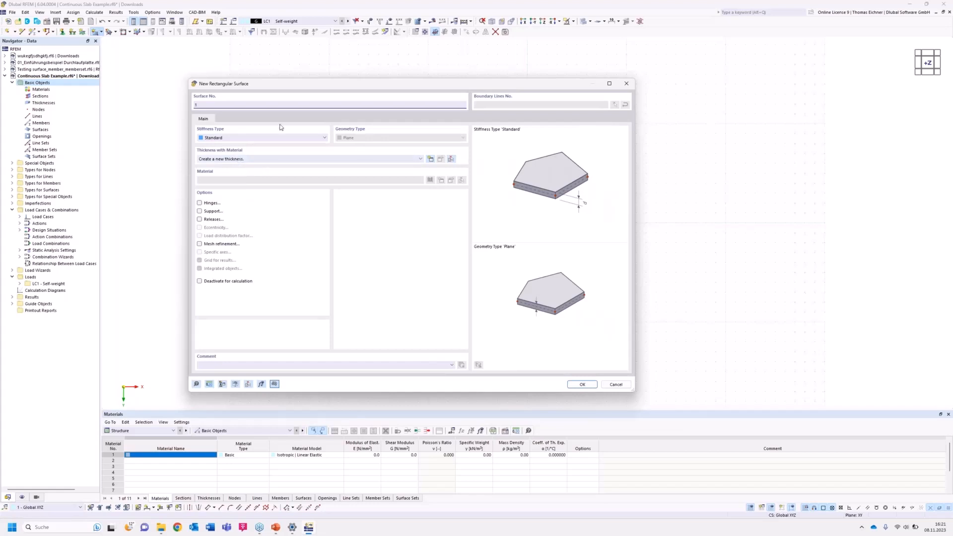
drag(310, 87, 146, 81)
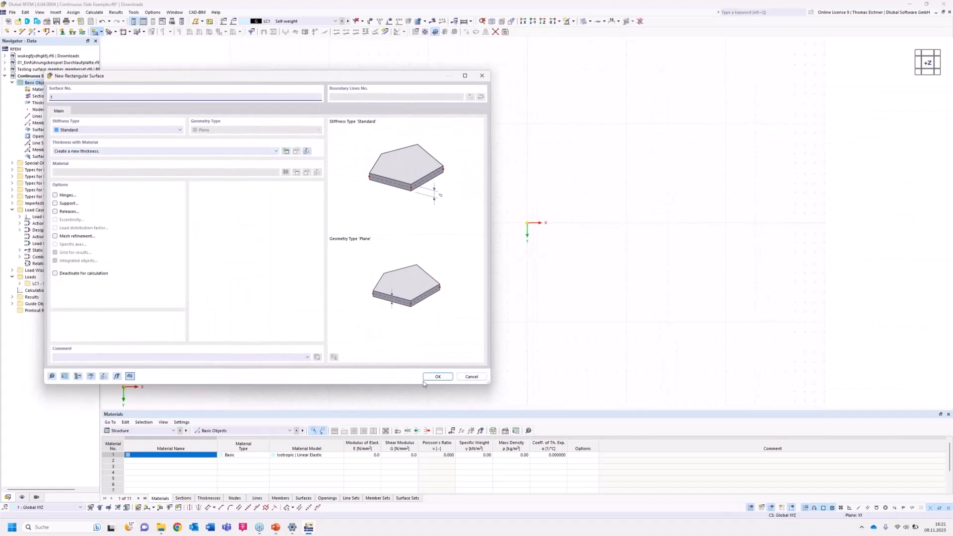
click(437, 377)
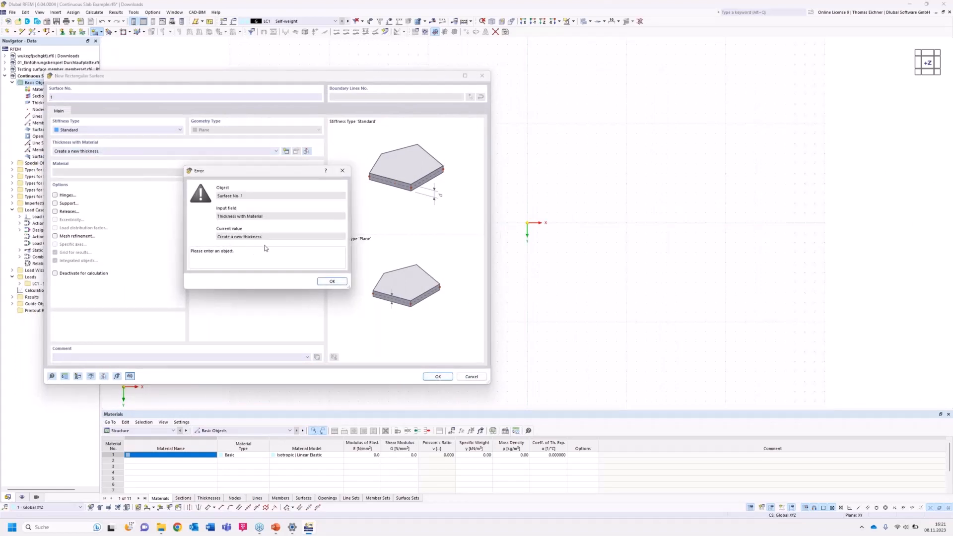
click(325, 282)
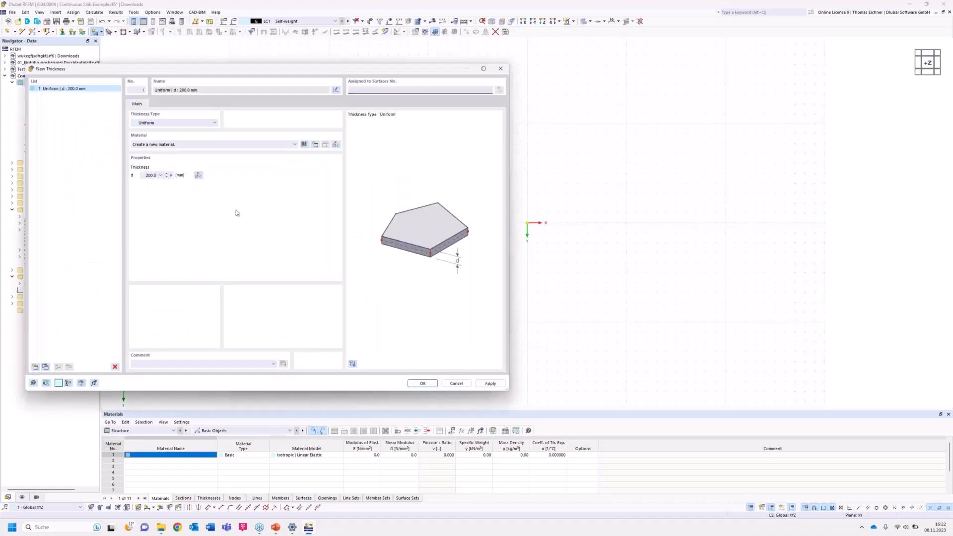
drag(240, 74, 414, 91)
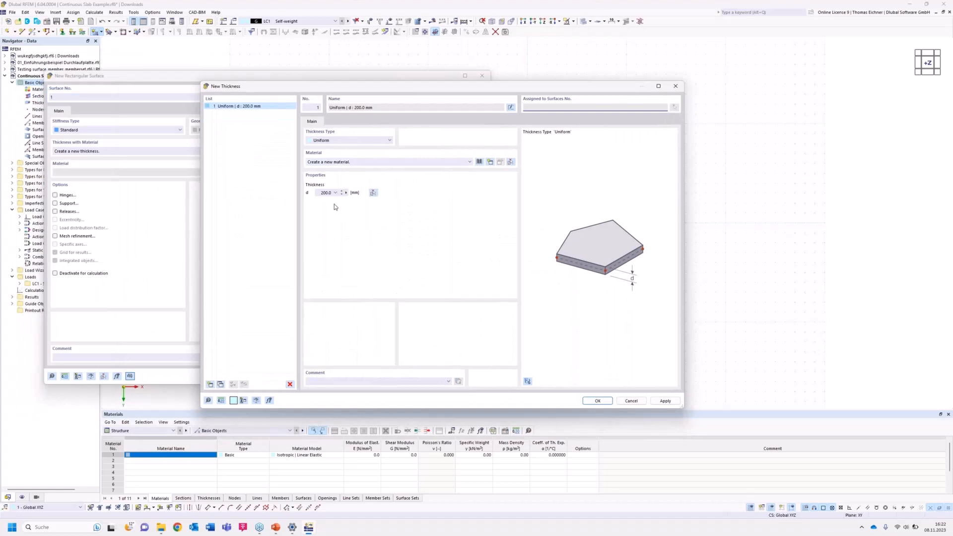
click(319, 193)
double_click(319, 193)
text(300)
key(Tab)
click(380, 162)
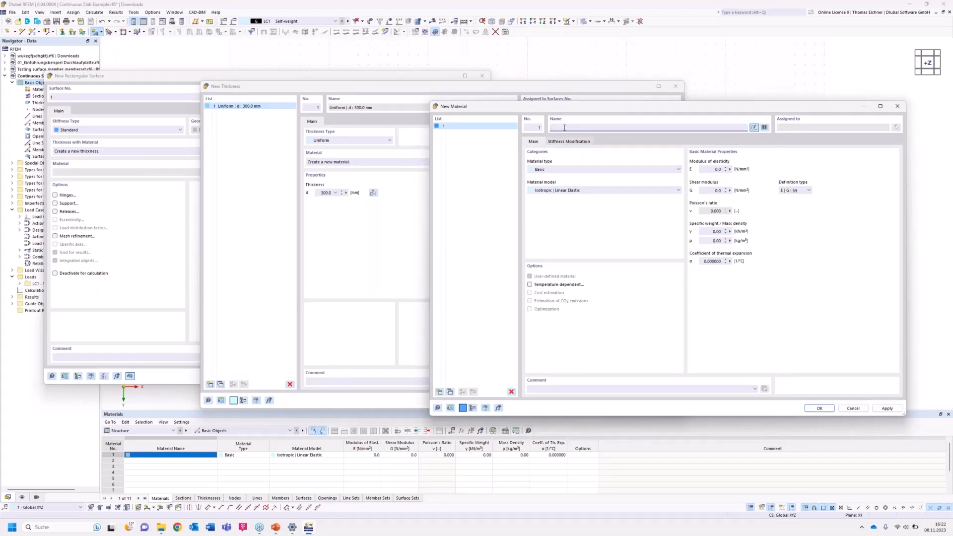
click(764, 128)
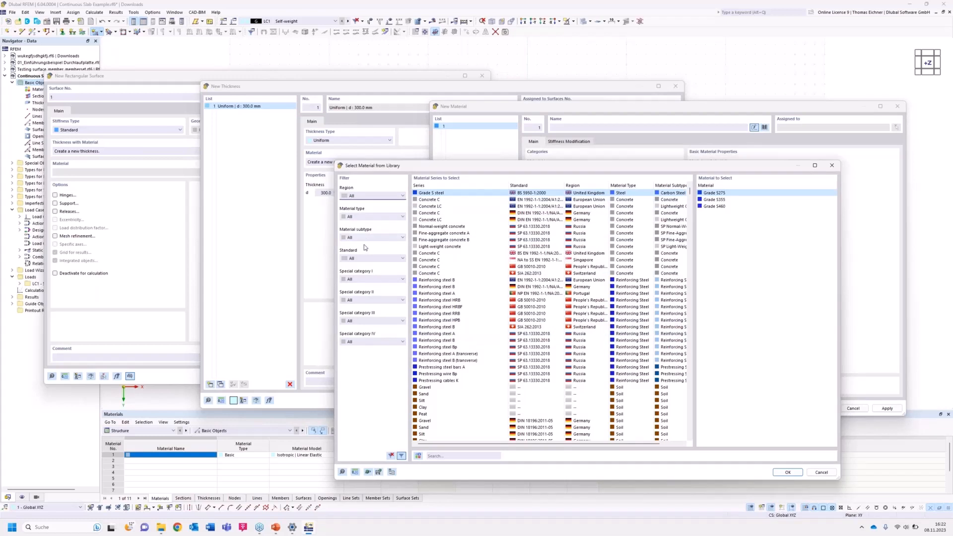
click(434, 455)
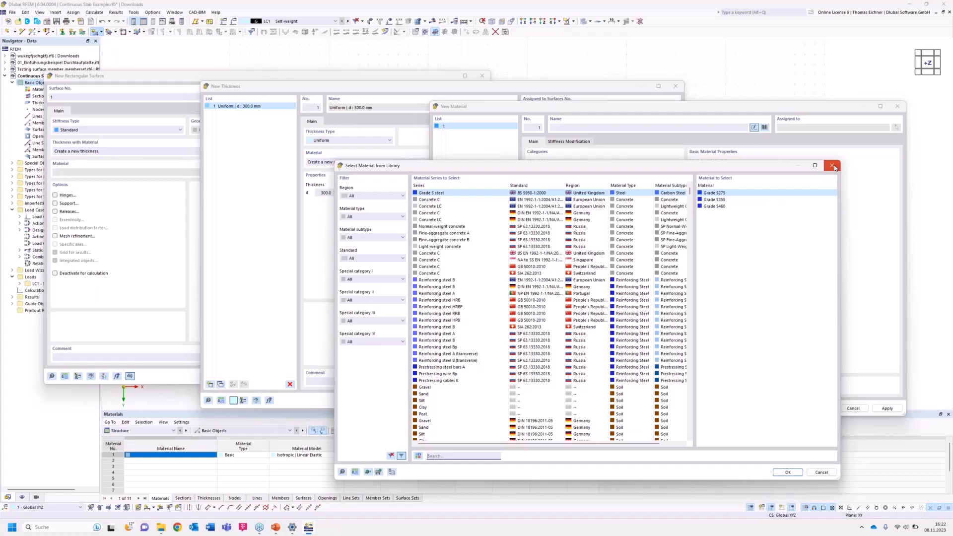
click(832, 166)
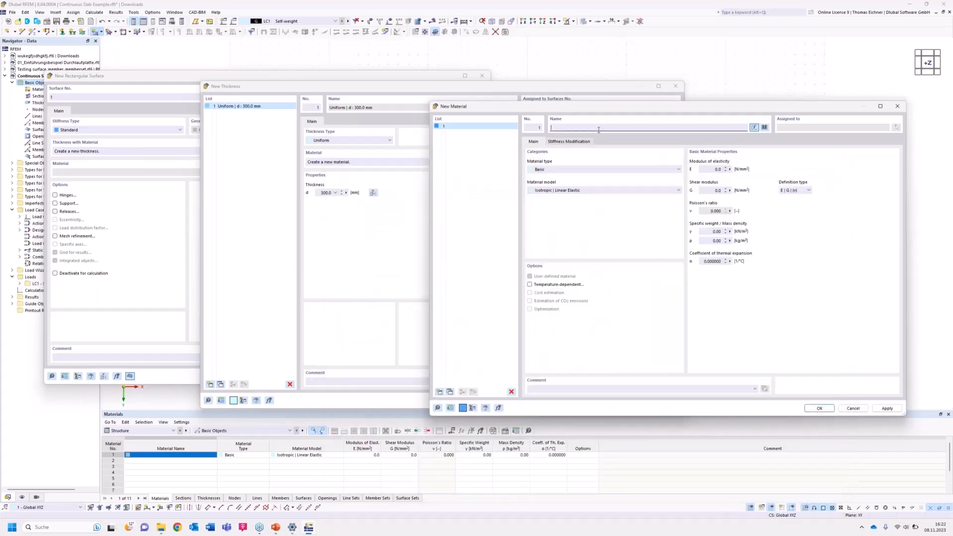
Define the new material as concrete C30/37 according to DIN EN 1992-1-1/NA/A1:2015-12.
text(C30)
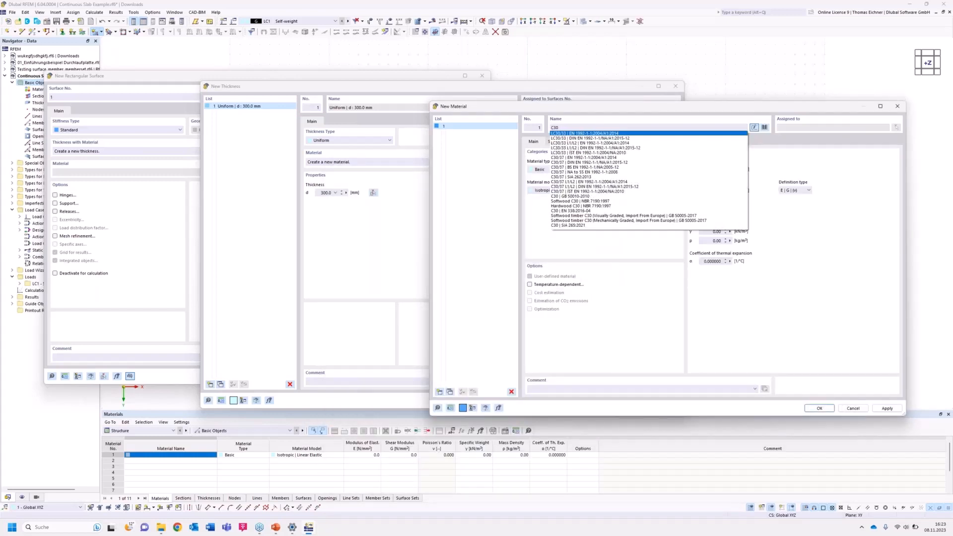
text(/37)
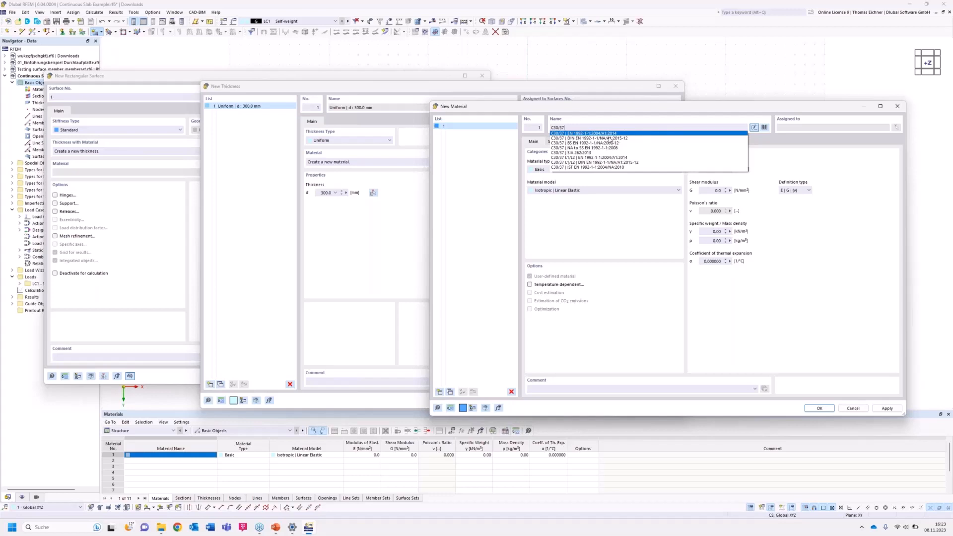
click(582, 138)
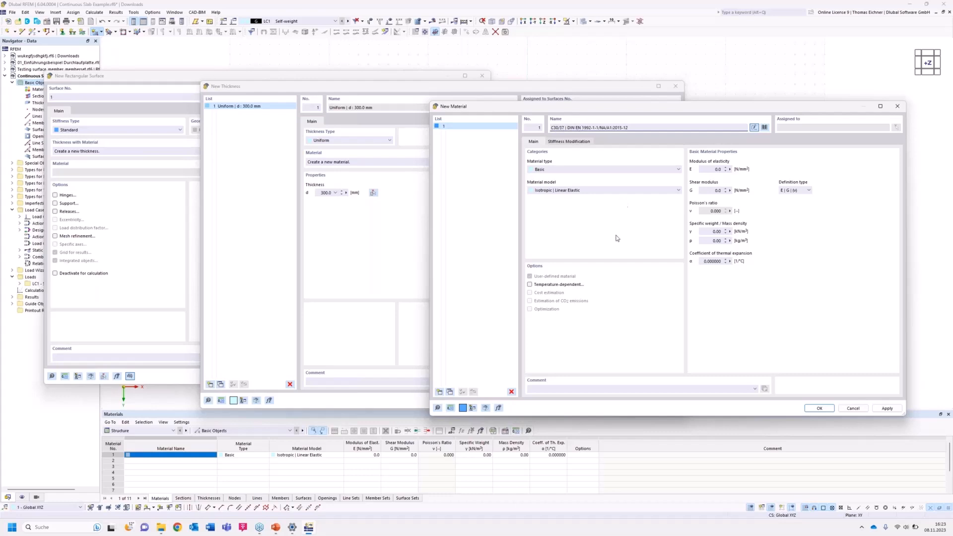
drag(644, 109, 622, 87)
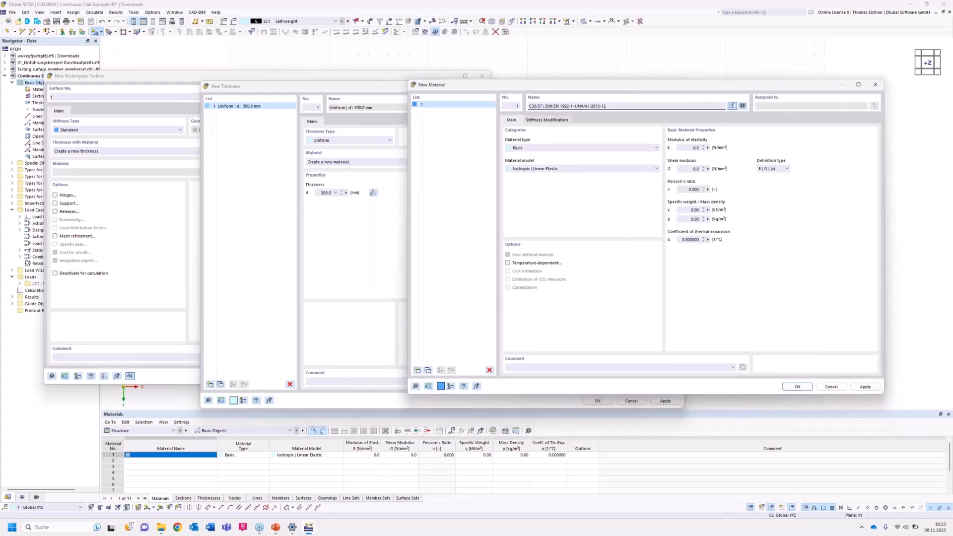
click(700, 169)
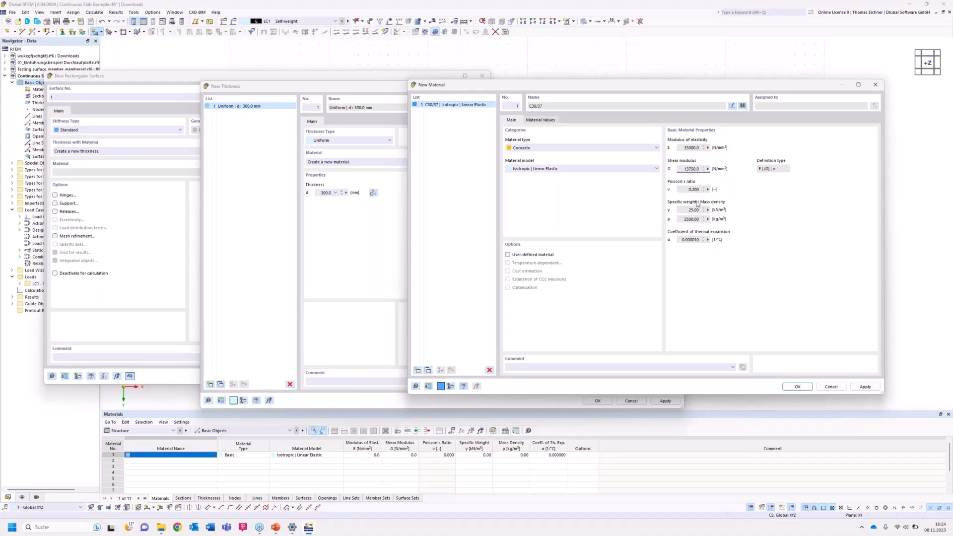
Make the C30/37 material user-defined with a Poisson's ratio of 0, and confirm the material, thickness and surface settings.
click(507, 256)
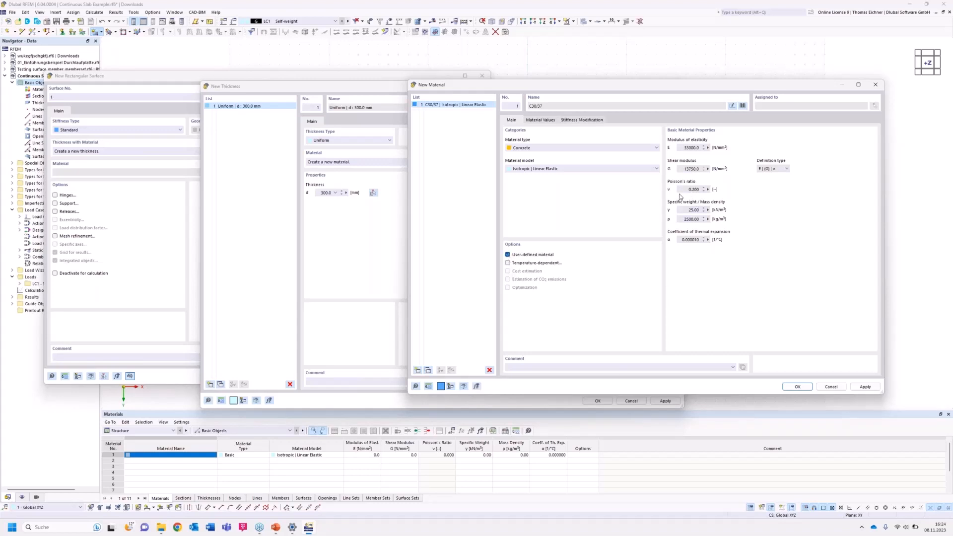
drag(686, 190, 725, 190)
click(683, 190)
drag(682, 191, 706, 189)
text(0)
click(696, 146)
click(689, 189)
click(797, 387)
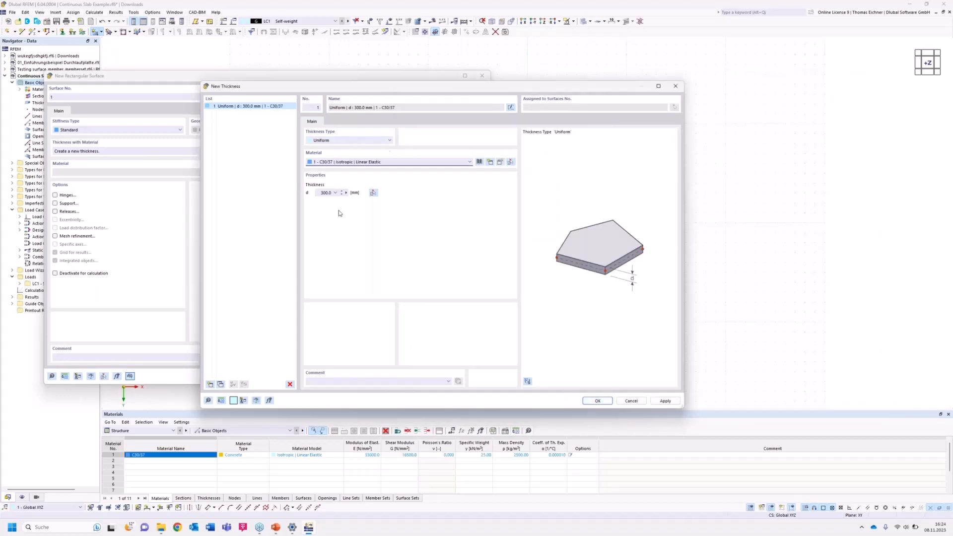
click(597, 402)
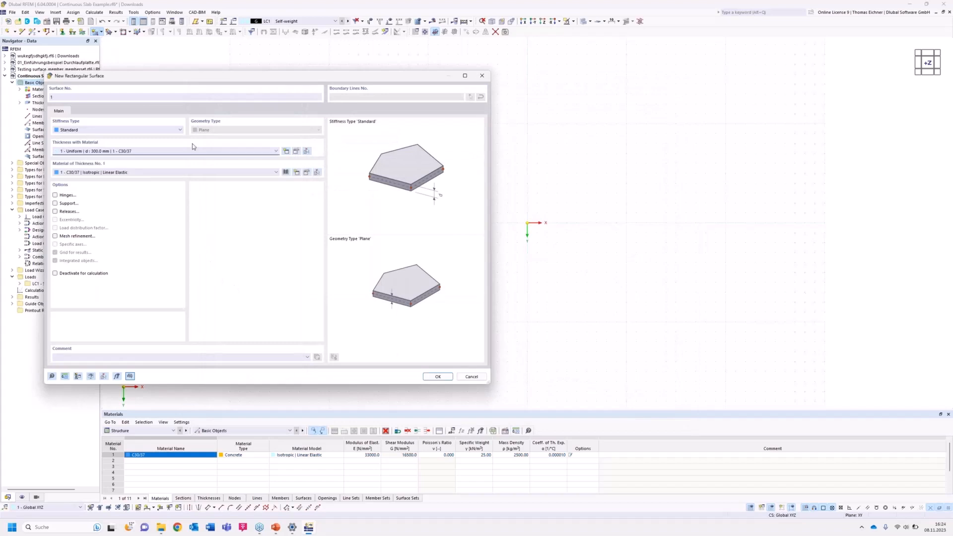
click(436, 376)
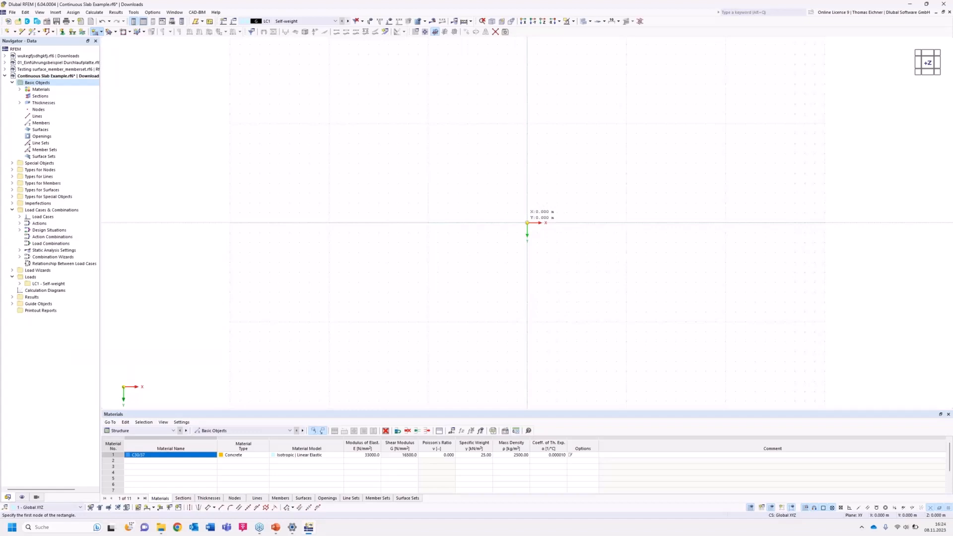
Place the rectangular slab surface from the origin to X 10 m, Y 5 m, and end the surface command.
click(527, 222)
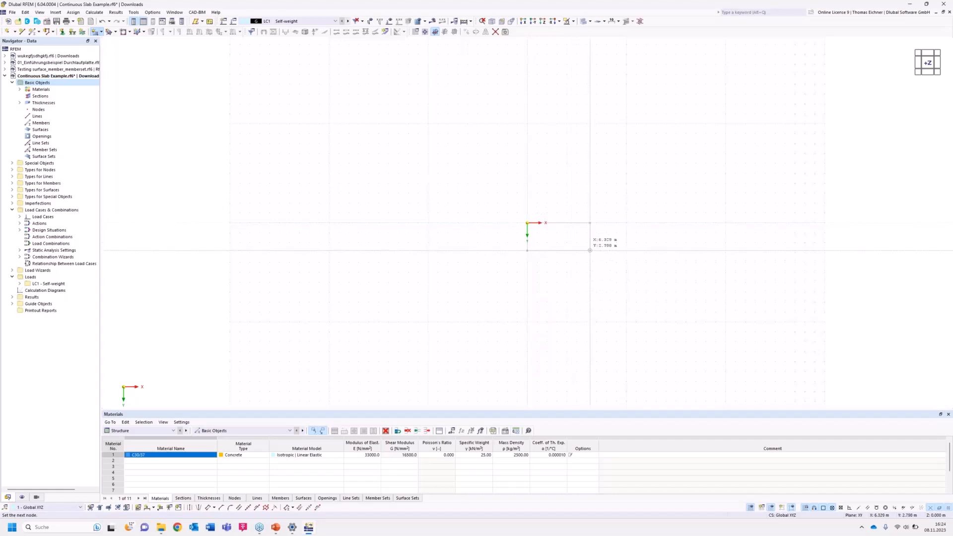
click(626, 272)
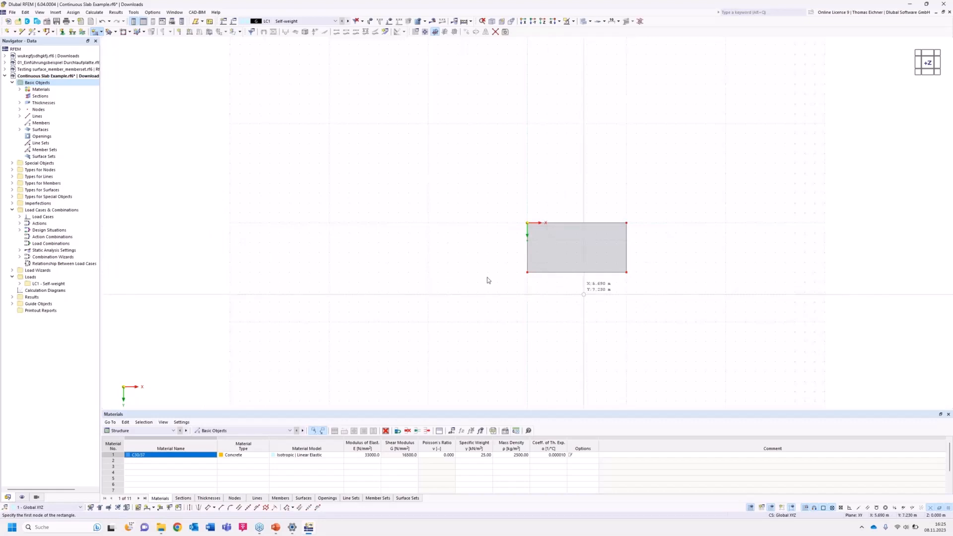
key(Escape)
middle_drag(598, 276, 533, 274)
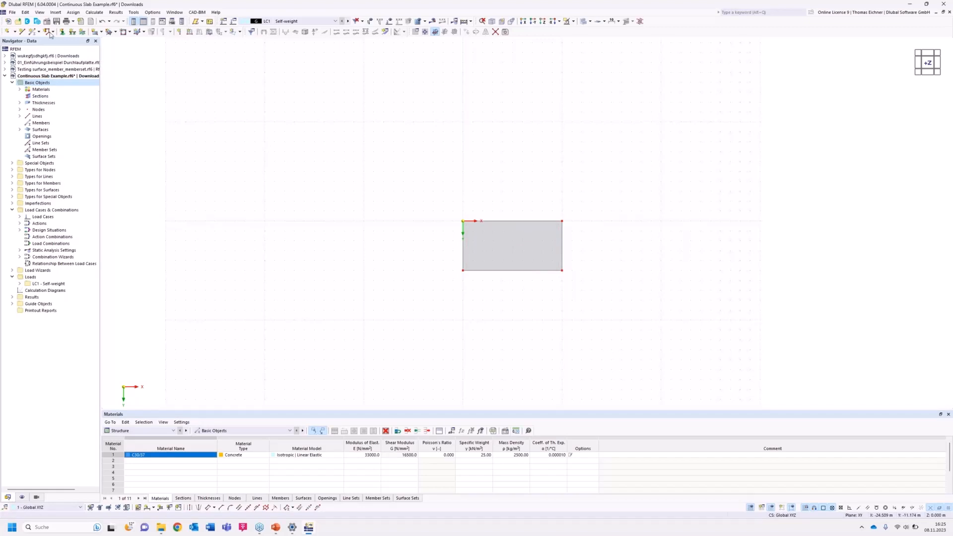
Draw a single line across the slab at mid-length, from X 5 m, Y 0 m to X 5 m, Y 5 m.
click(22, 32)
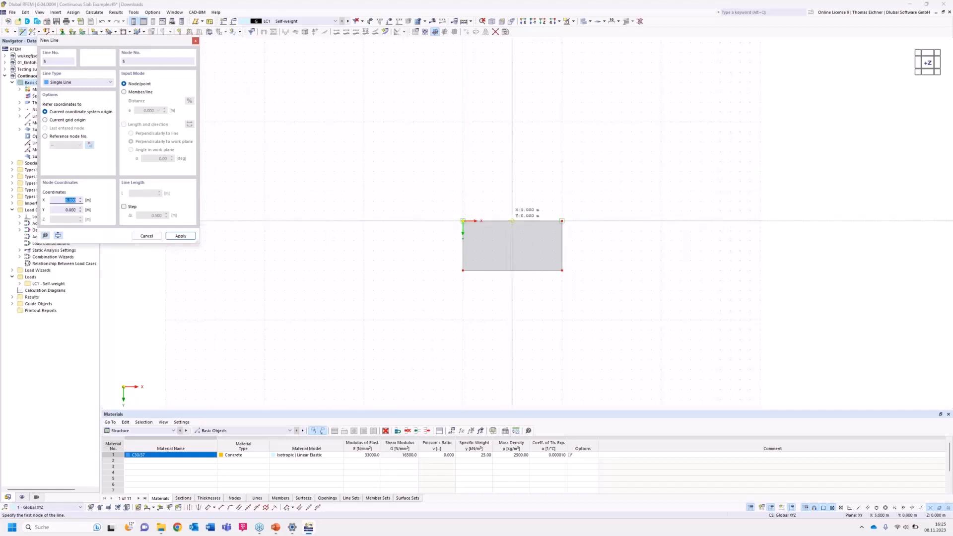
click(512, 220)
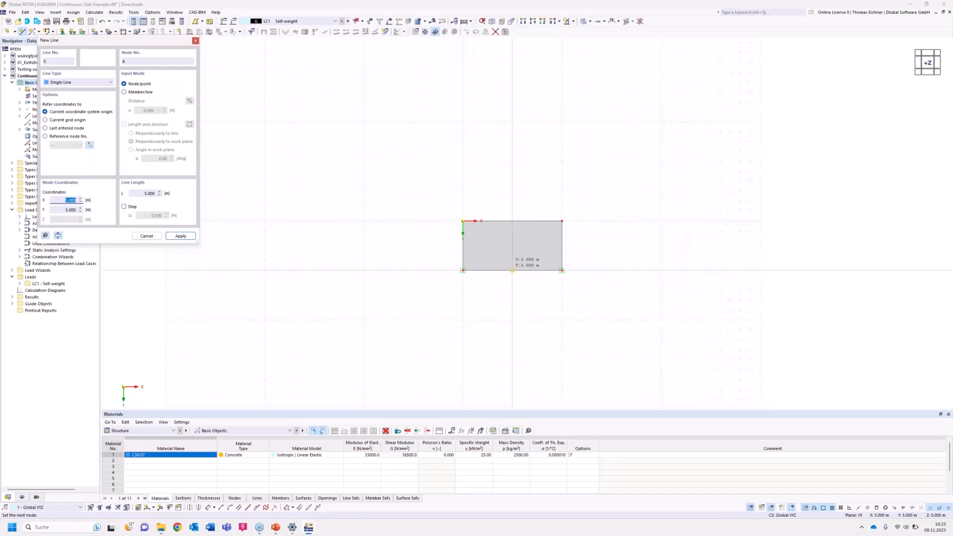
click(512, 270)
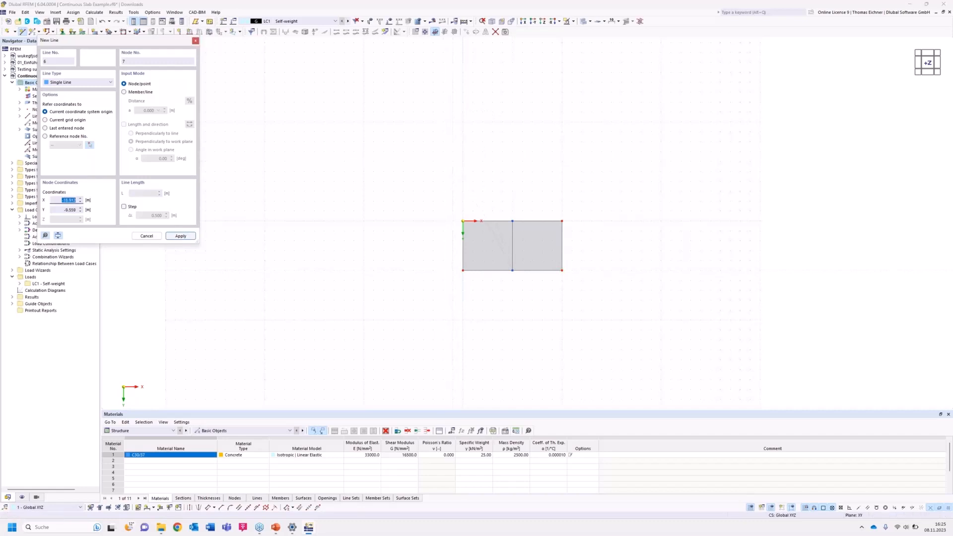
click(147, 236)
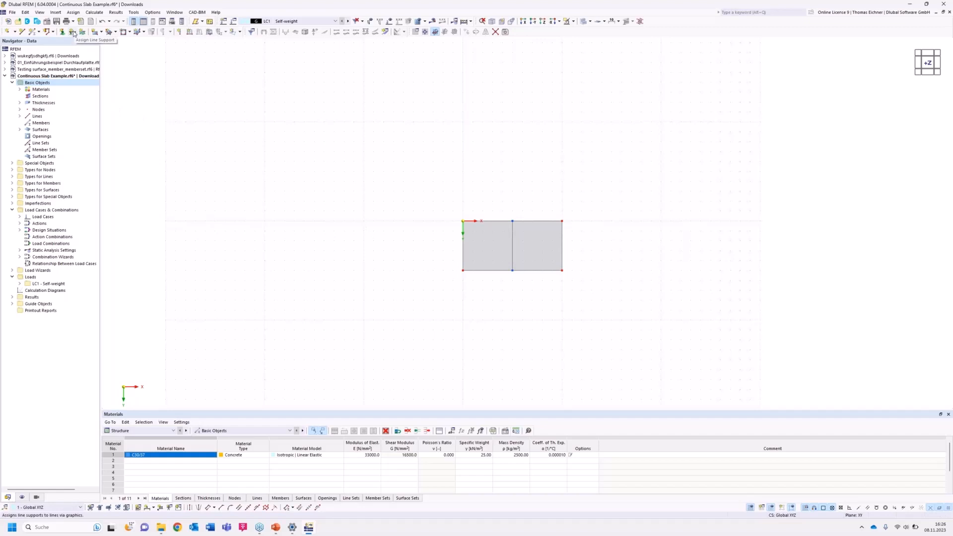
Check the support conditions of the Hinged line support and assign it to the slab's two outer short edges and middle line.
click(73, 32)
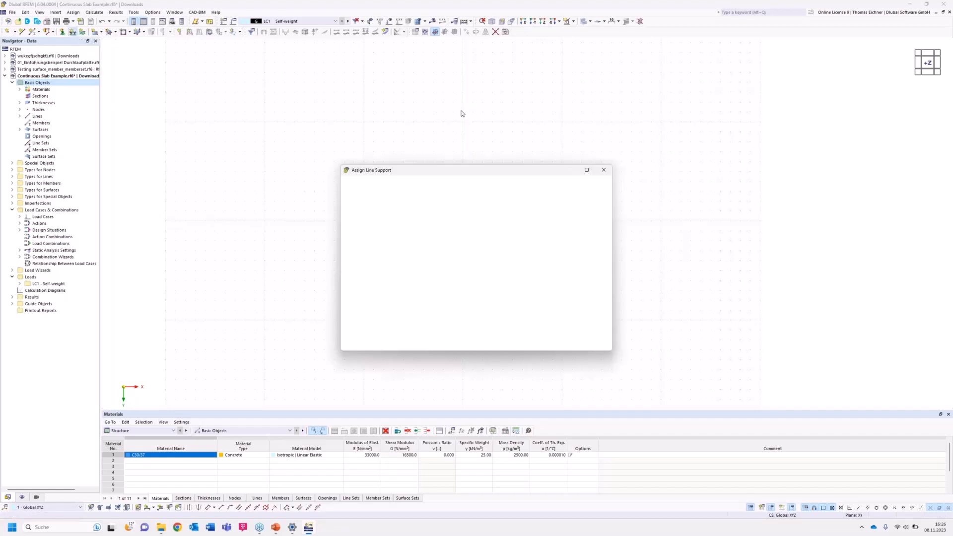
drag(413, 169, 268, 143)
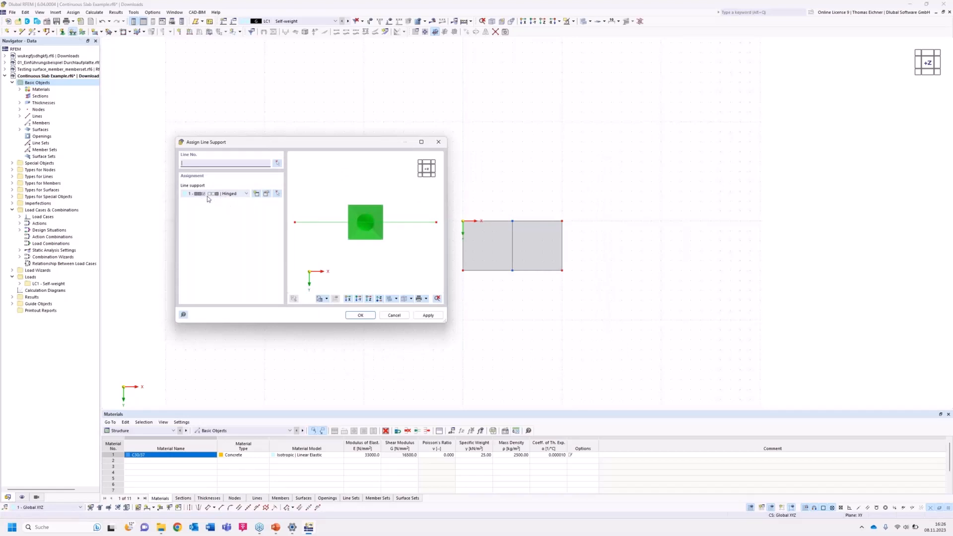
click(266, 194)
click(265, 193)
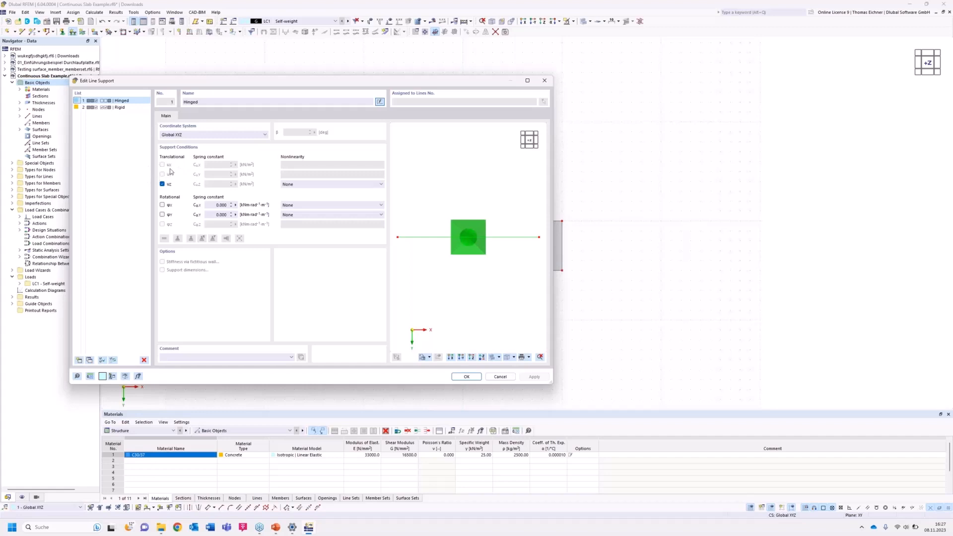
click(465, 377)
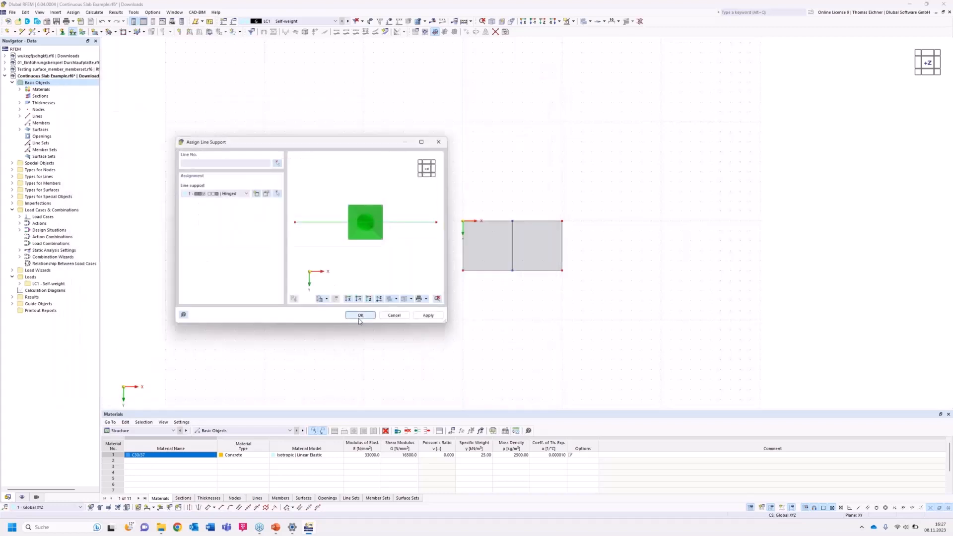
click(366, 317)
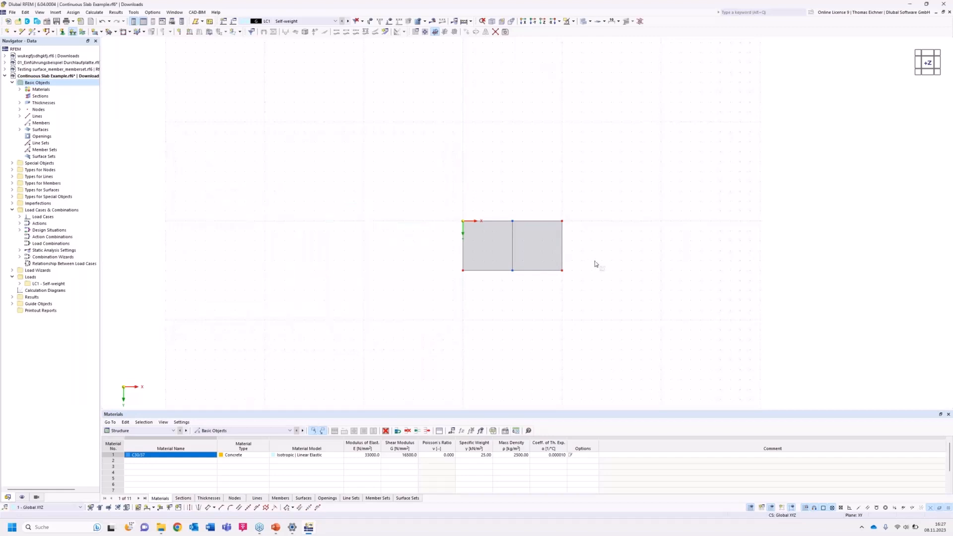
drag(570, 259, 427, 242)
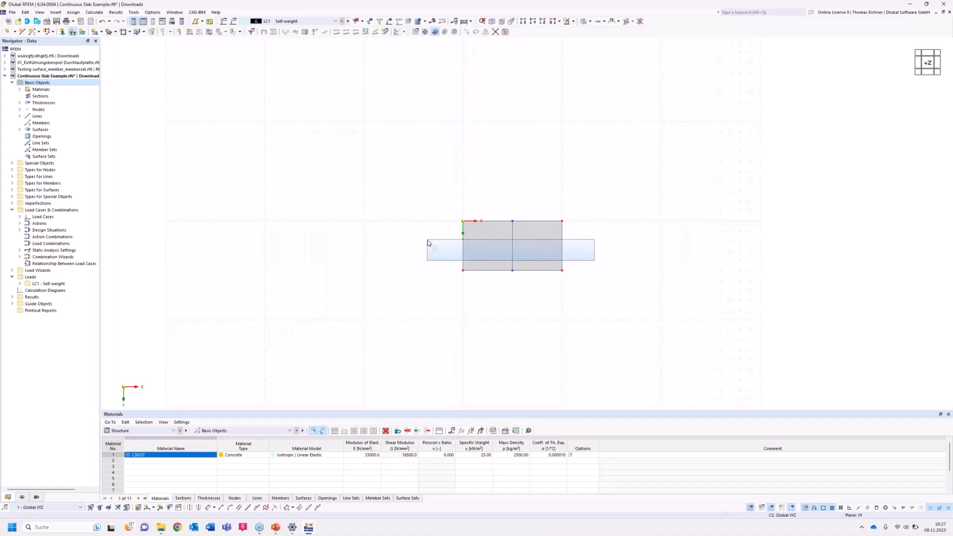
drag(427, 239, 427, 242)
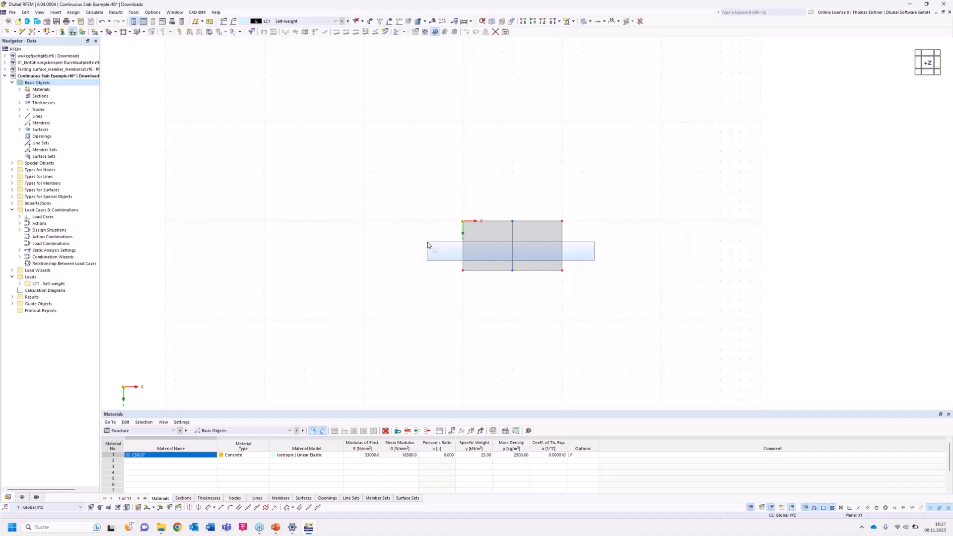
drag(428, 243, 427, 244)
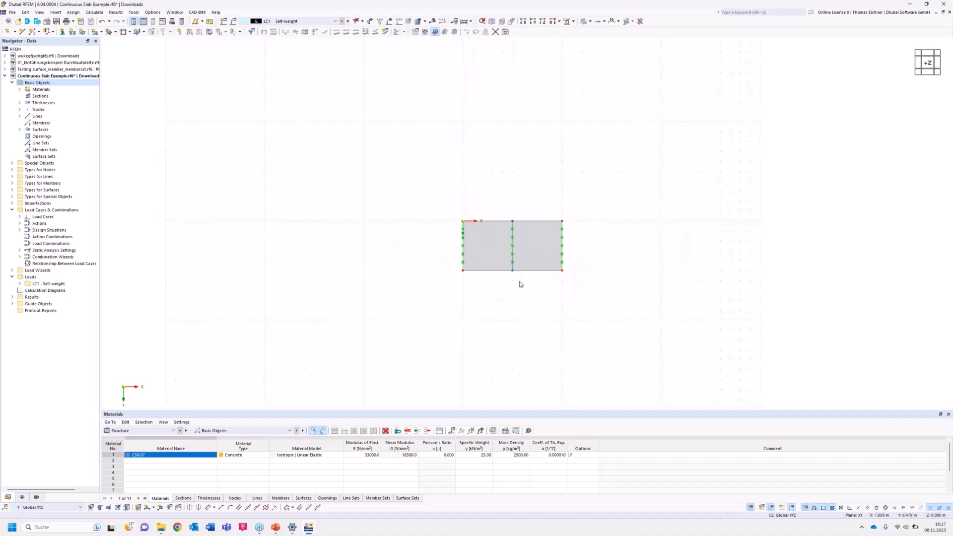
Enlarge the display size of the line support symbols on the slab.
scroll(519, 283, up, 3)
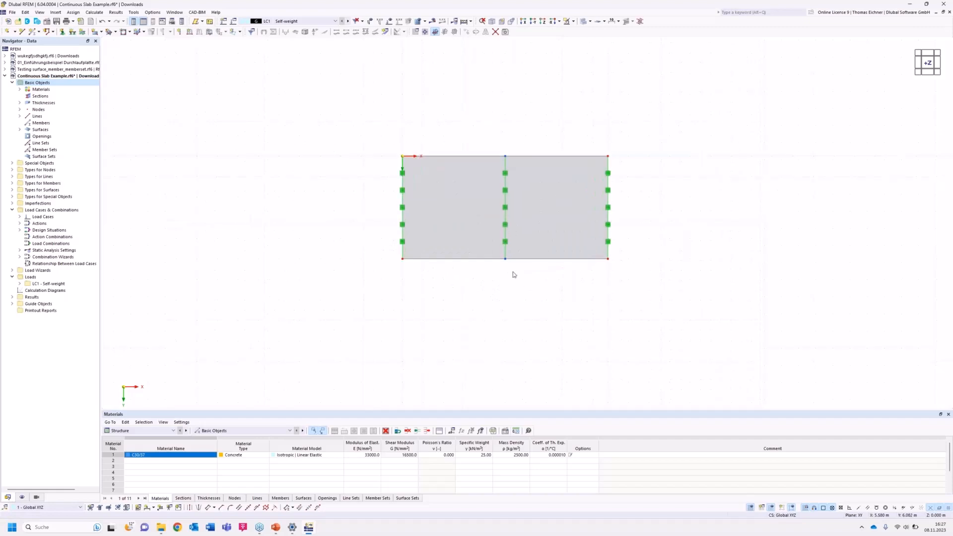
right_click(608, 208)
drag(645, 279, 680, 279)
click(465, 291)
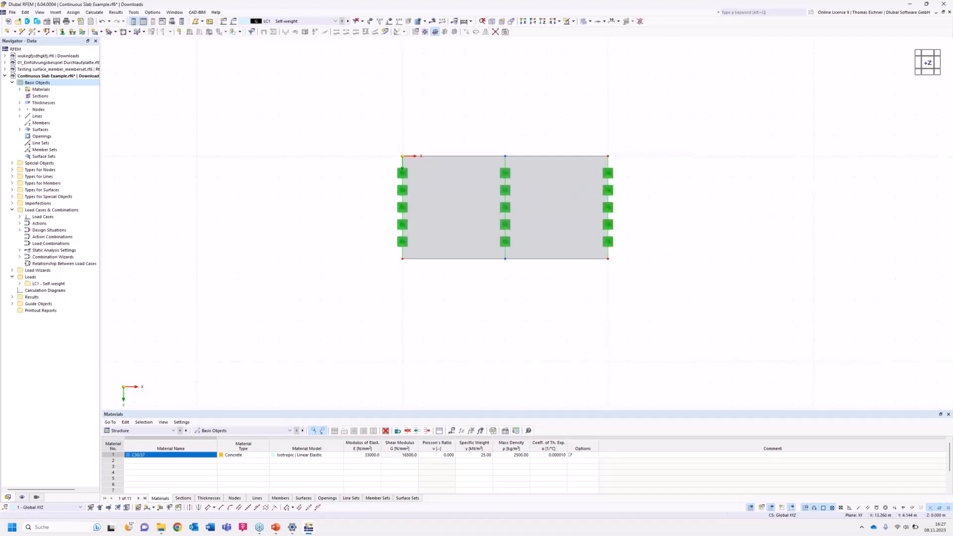
middle_drag(631, 258, 588, 275)
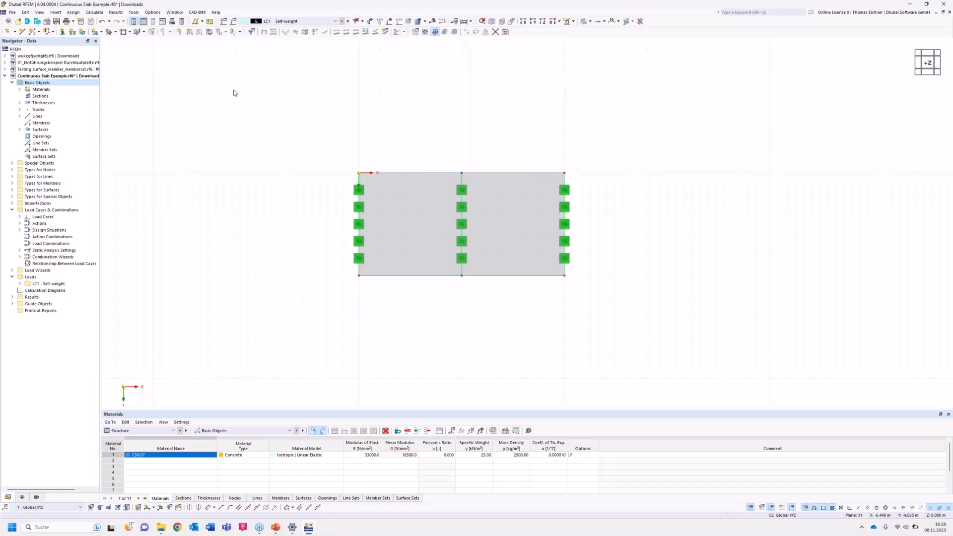
Define a new uniform surface load of 10 kN/m² in global direction ZA for load case LC1 - Self-weight.
click(210, 34)
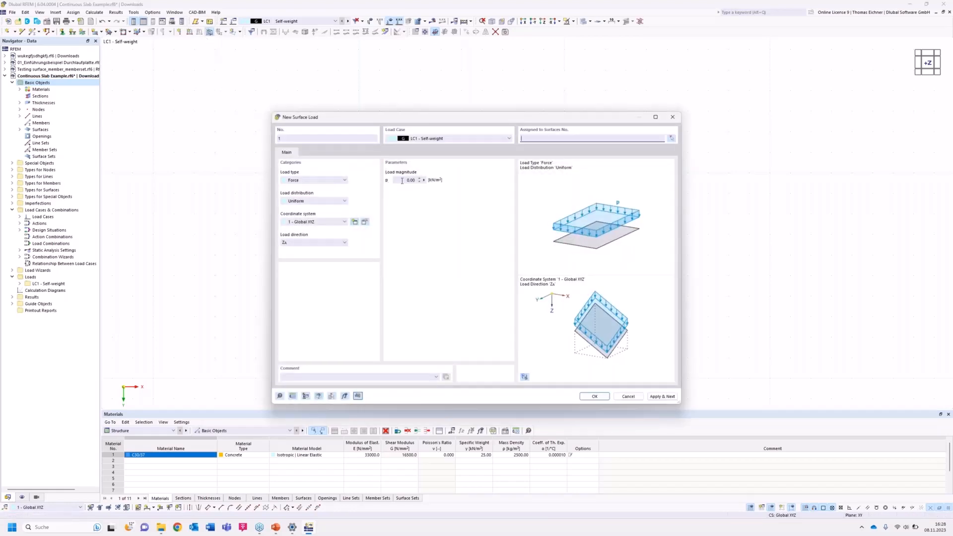
drag(394, 179, 443, 179)
text(10)
click(537, 137)
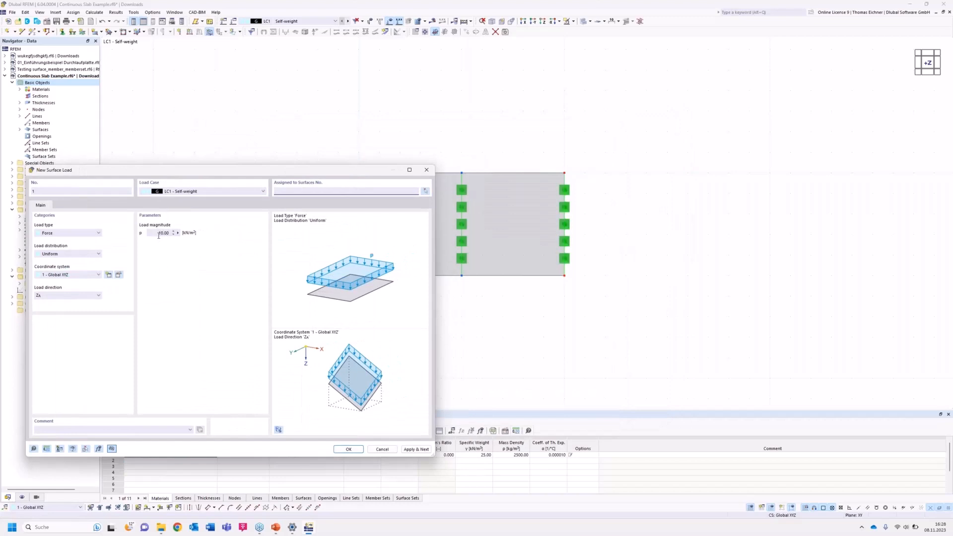
click(174, 233)
click(171, 266)
click(322, 192)
drag(315, 176, 315, 188)
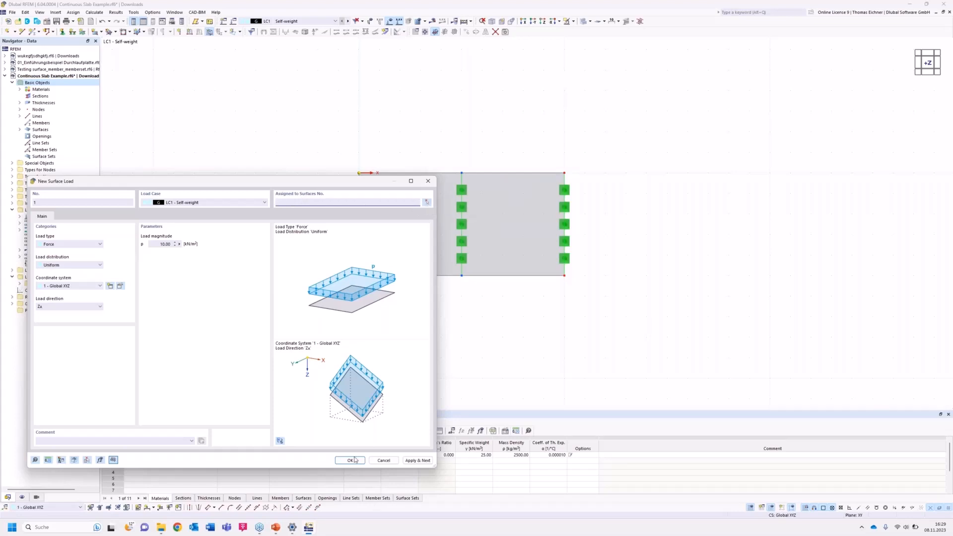
Assign the new surface load to the slab surface and inspect how it acts.
click(351, 461)
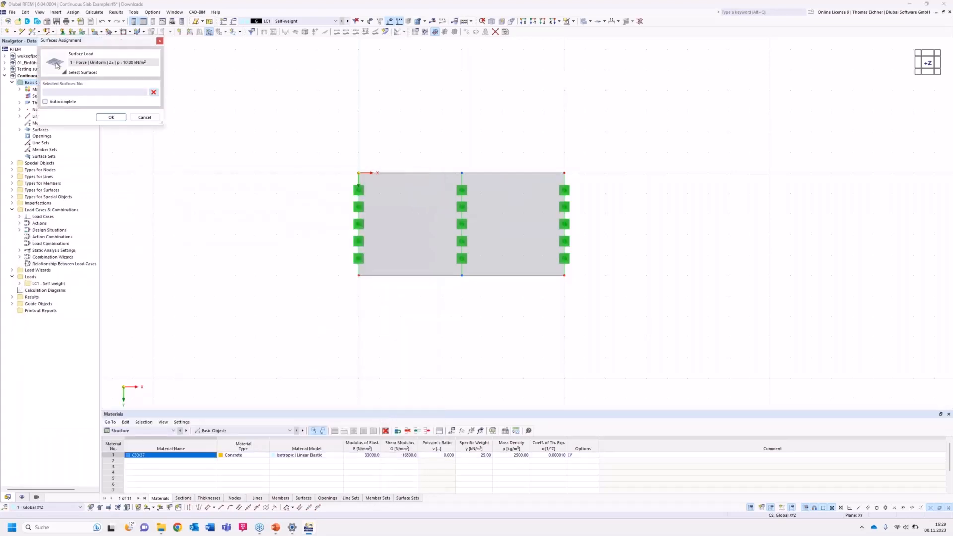
click(402, 203)
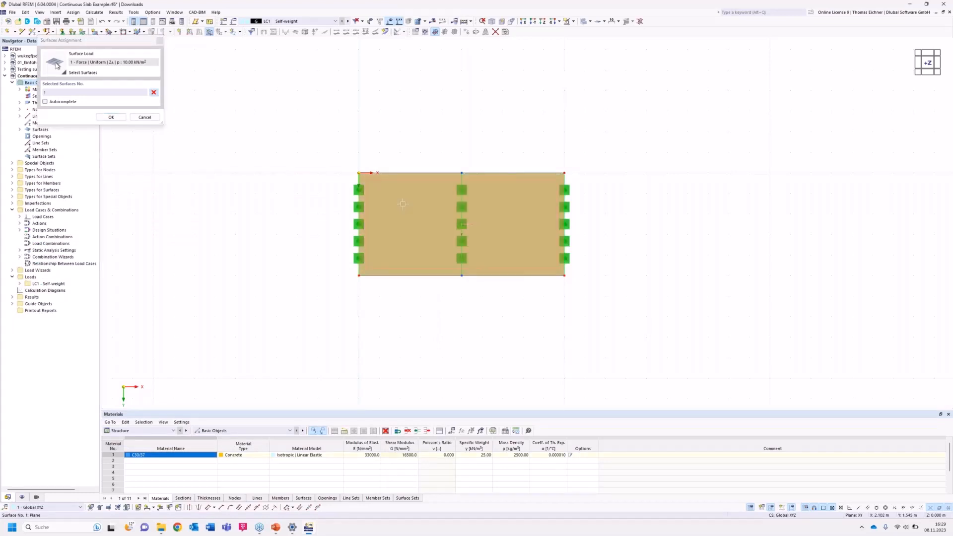
click(111, 118)
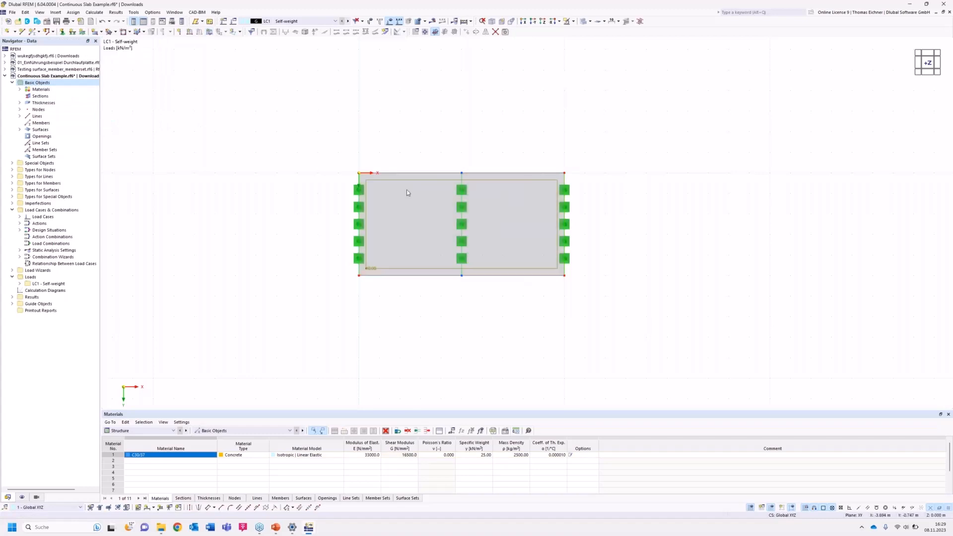
ctrl+middle_drag(306, 184, 433, 164)
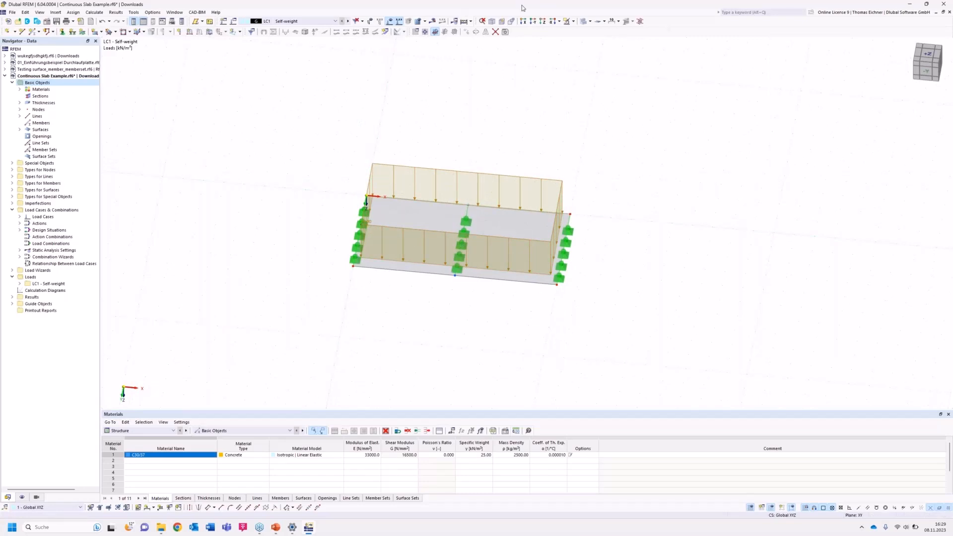
Return the view to the Z-direction and start Move/Copy for the entire slab with its supports and load.
click(542, 21)
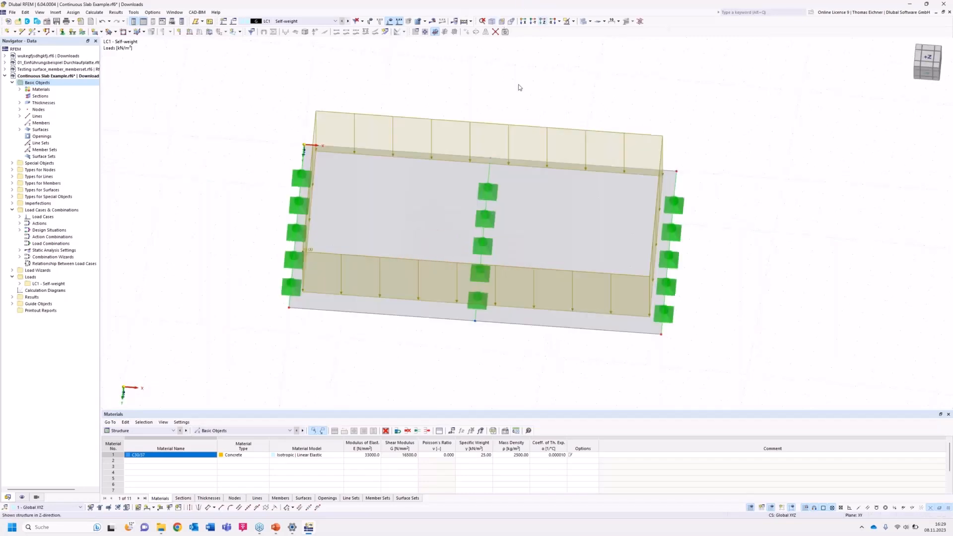
scroll(432, 251, down, 10)
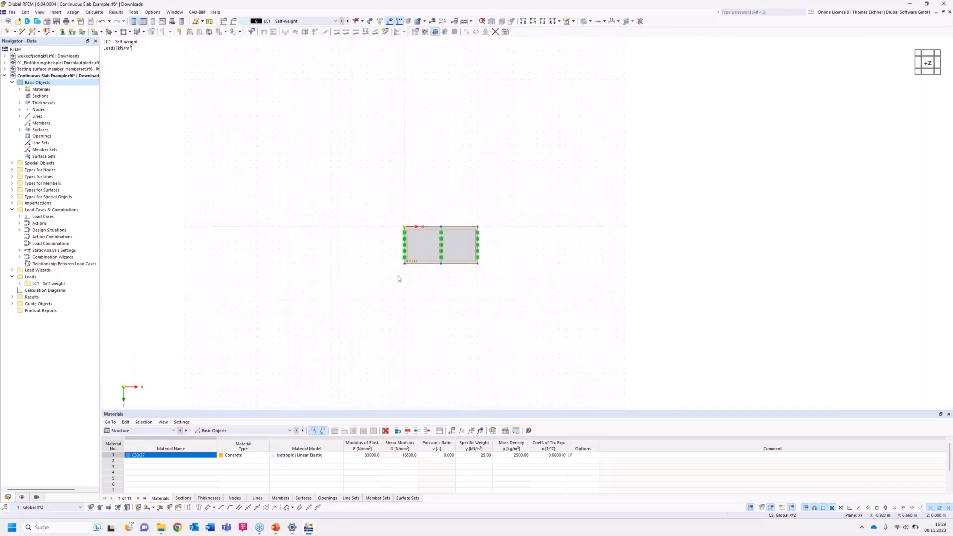
drag(449, 249, 519, 192)
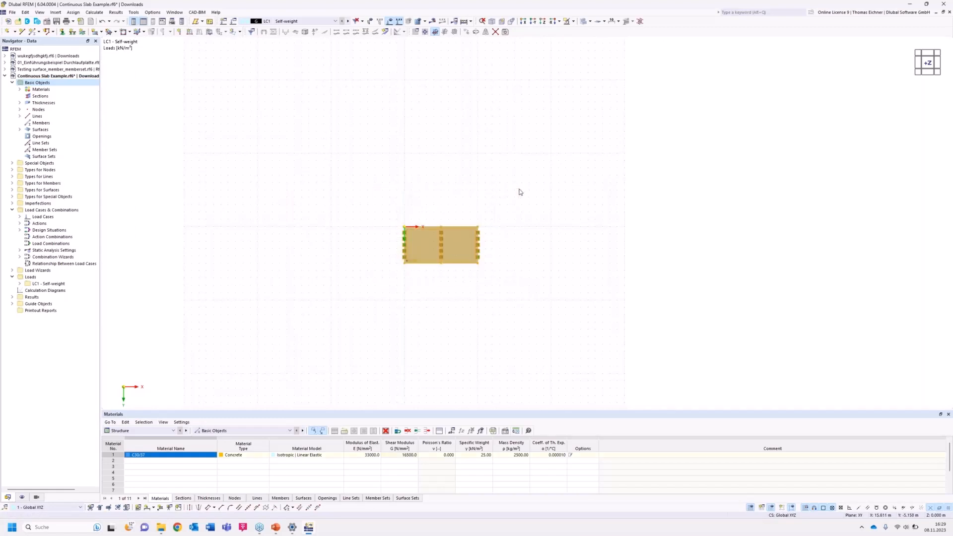
click(465, 34)
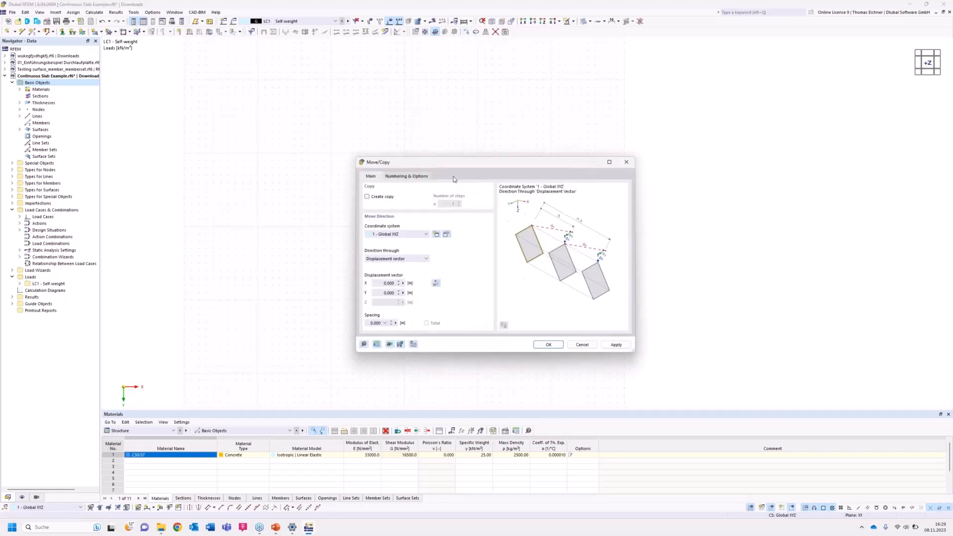
drag(491, 167, 631, 137)
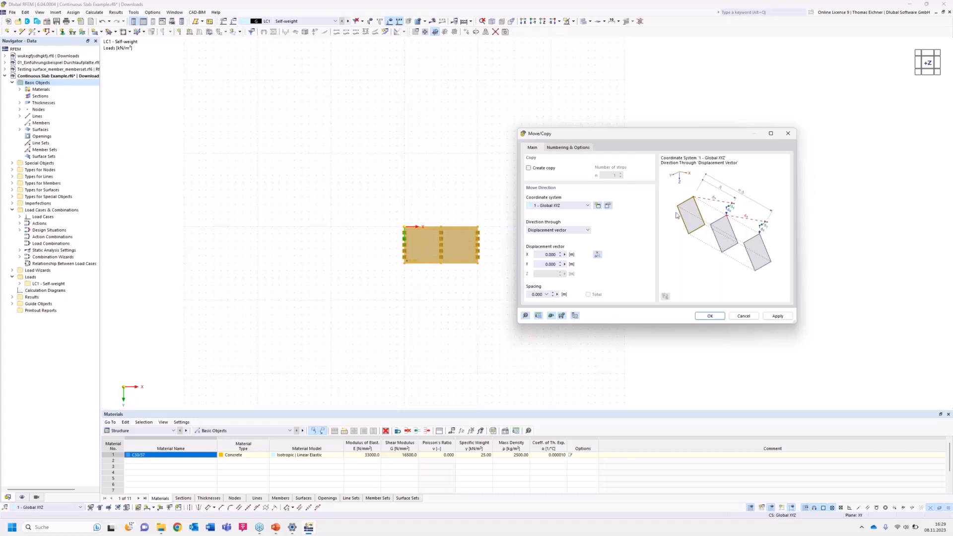
Create three copies of the selected slab with a displacement of 15 m in X per step, and clear the selection.
click(529, 168)
double_click(614, 175)
text(3)
double_click(543, 255)
text(15)
drag(544, 255, 572, 255)
text(1)
drag(590, 136, 696, 134)
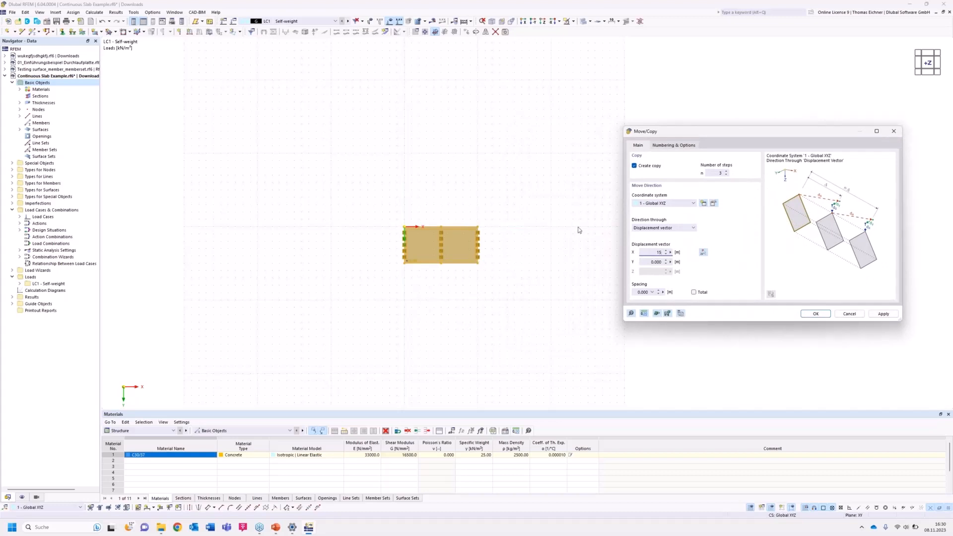
key(Tab)
click(647, 254)
click(815, 313)
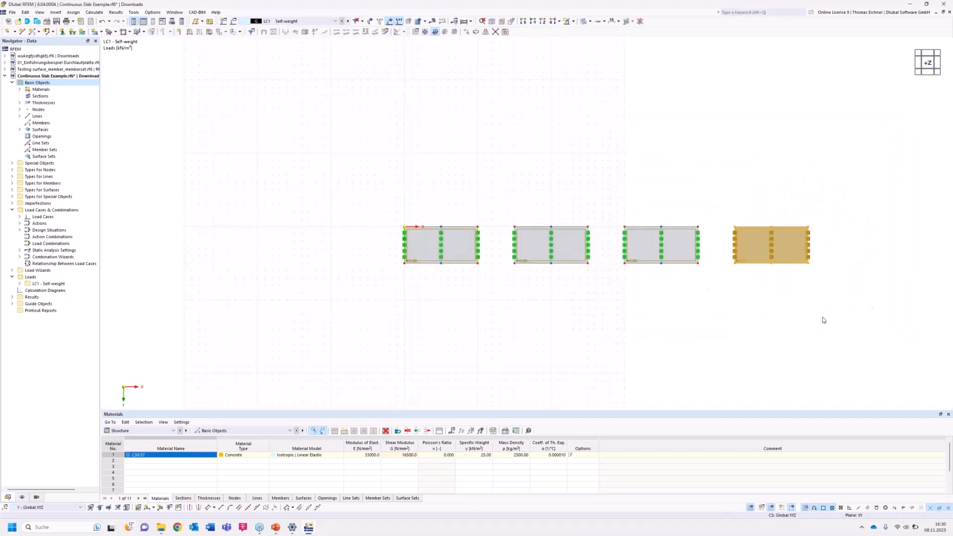
middle_drag(716, 305, 696, 305)
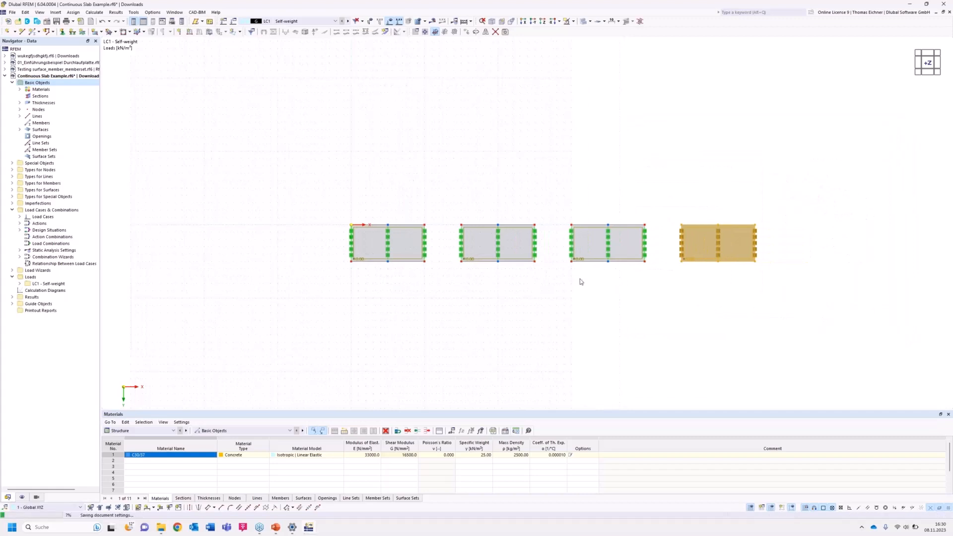
click(745, 264)
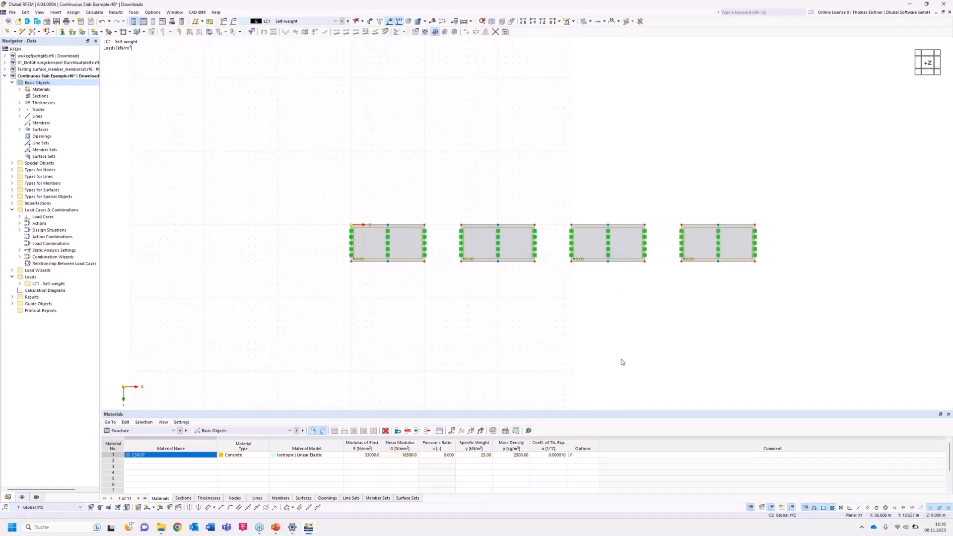
scroll(621, 358, down, 2)
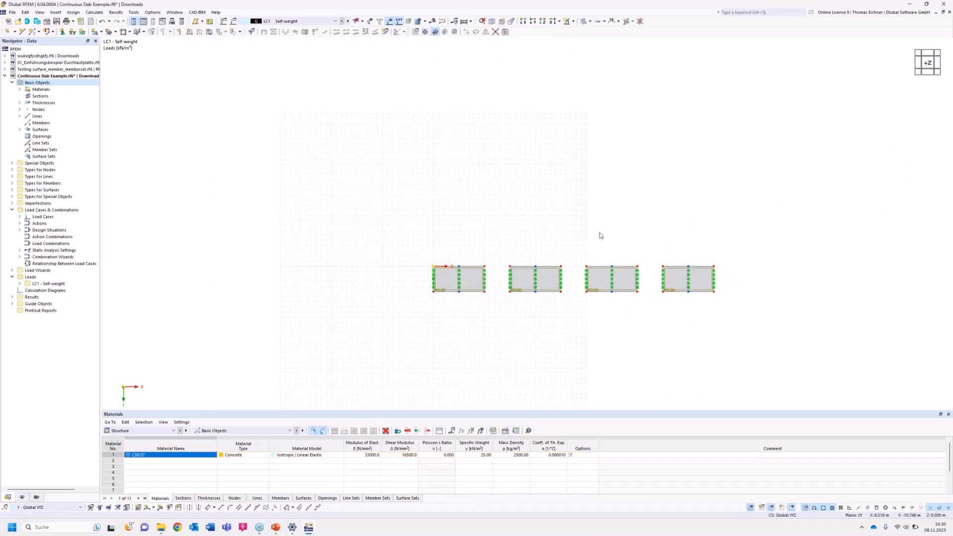
Extend the work plane's grid points in positive direction 1 and set both grid point spacings b and h to 0.5 m.
middle_drag(572, 211, 514, 172)
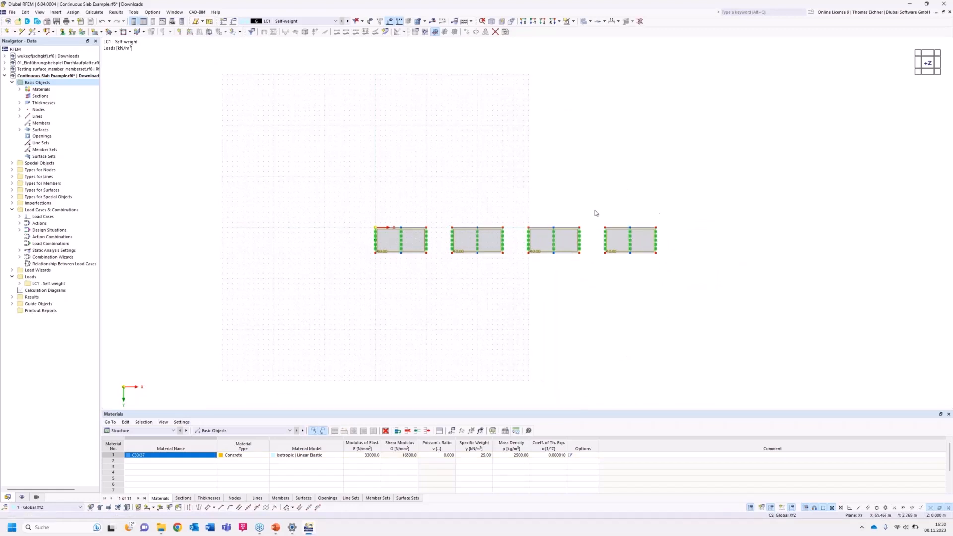
right_click(420, 291)
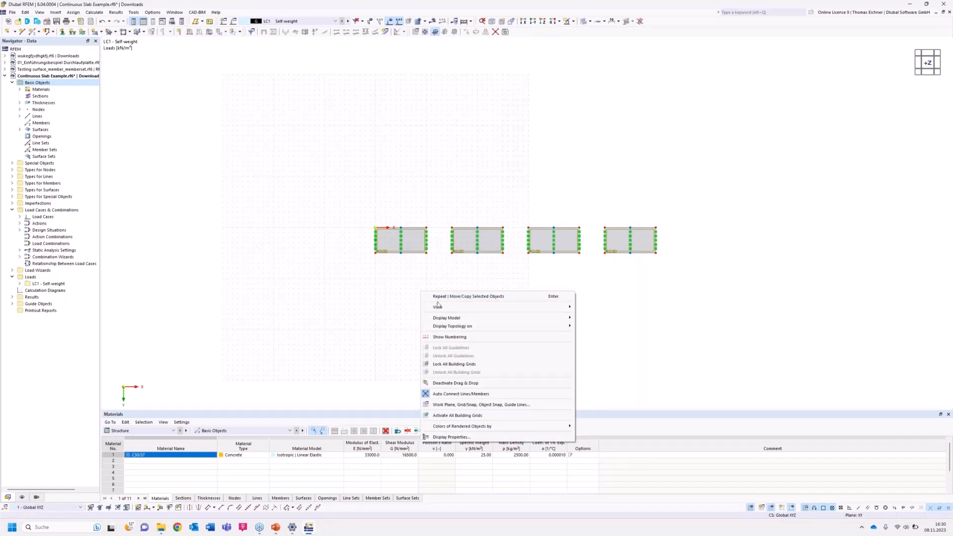
mouse_move(448, 329)
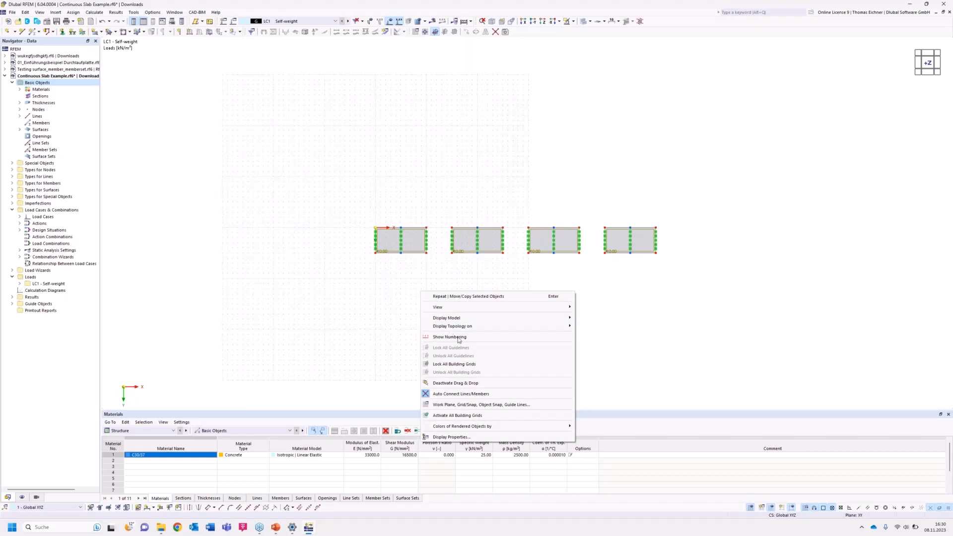
click(478, 404)
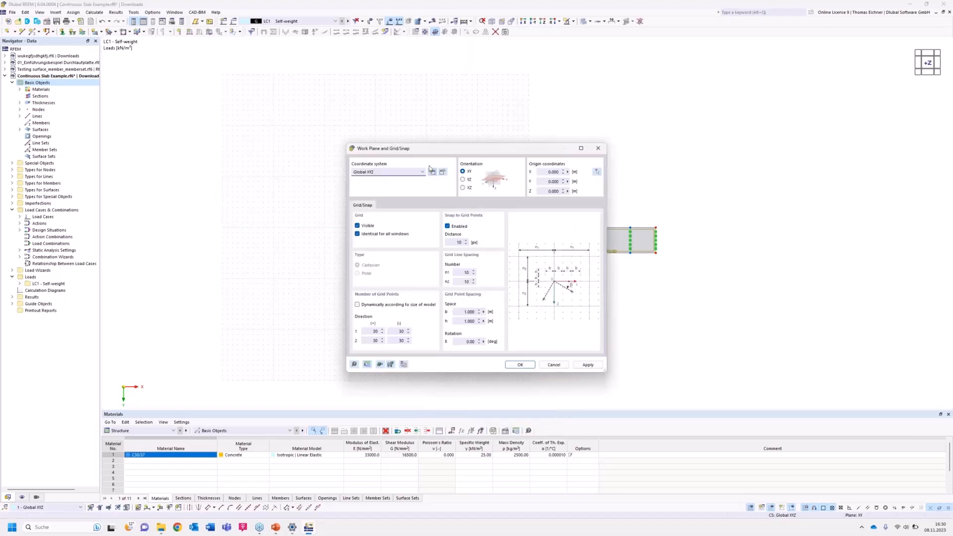
drag(451, 150, 203, 134)
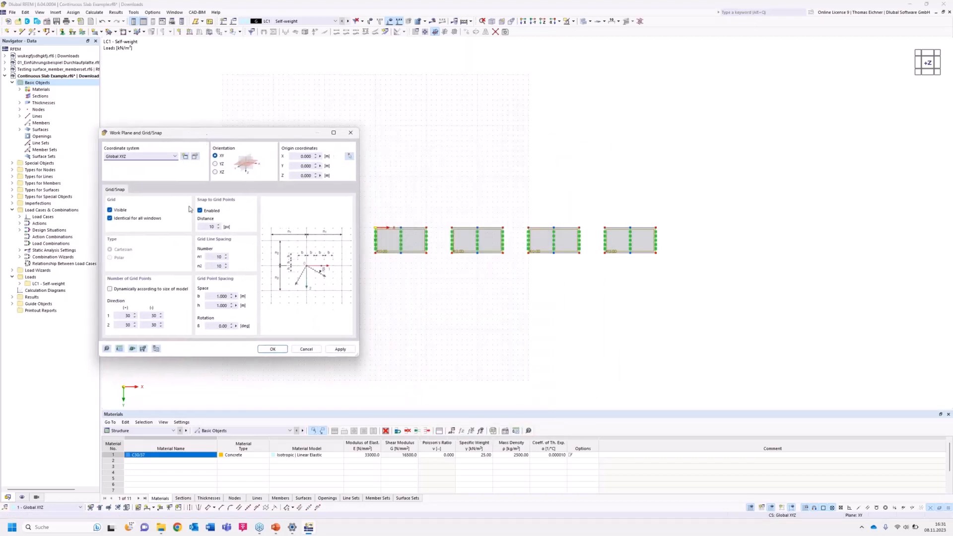
double_click(120, 315)
click(216, 295)
double_click(216, 295)
text(0)
text(.5)
key(Tab)
text(0.5)
click(228, 296)
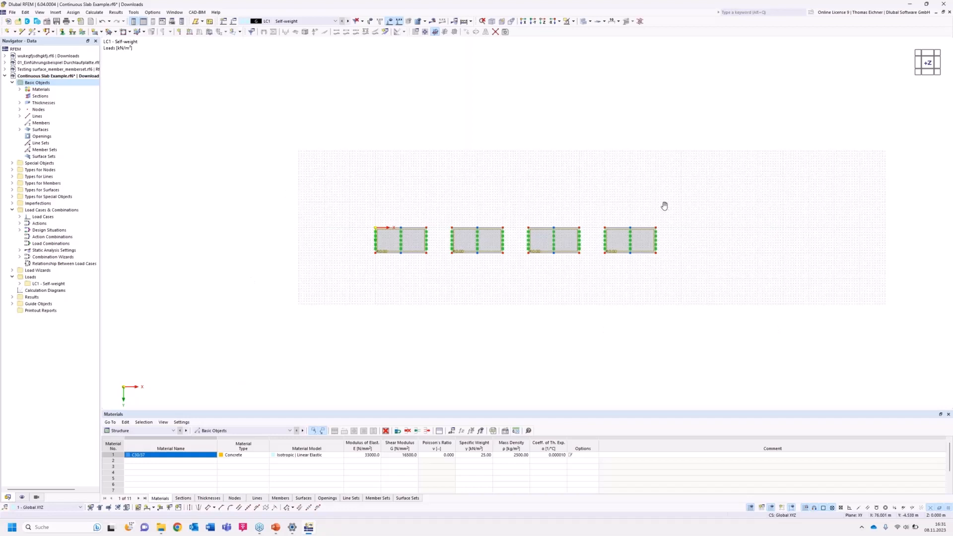
Check the target length of finite elements in the global mesh settings and close them without changes.
middle_drag(664, 206, 545, 207)
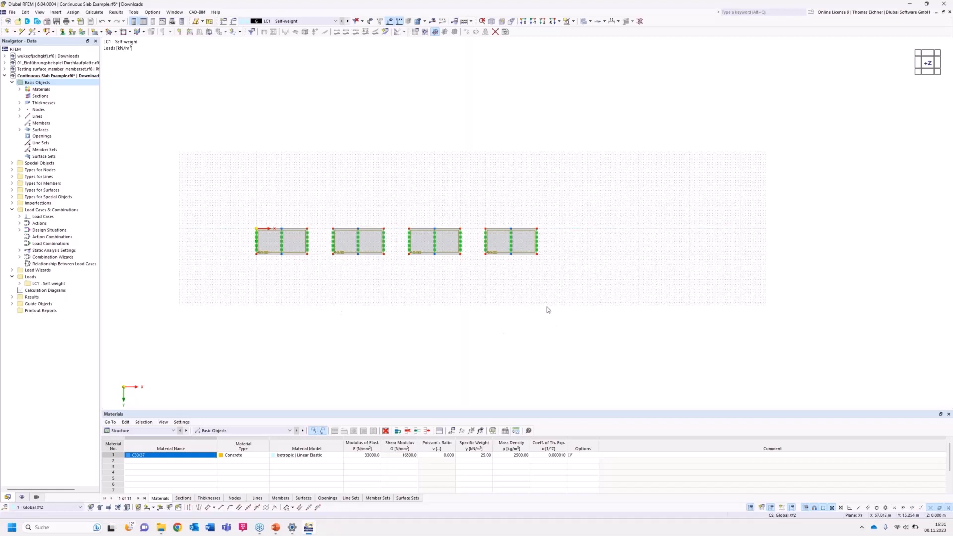
scroll(570, 240, up, 2)
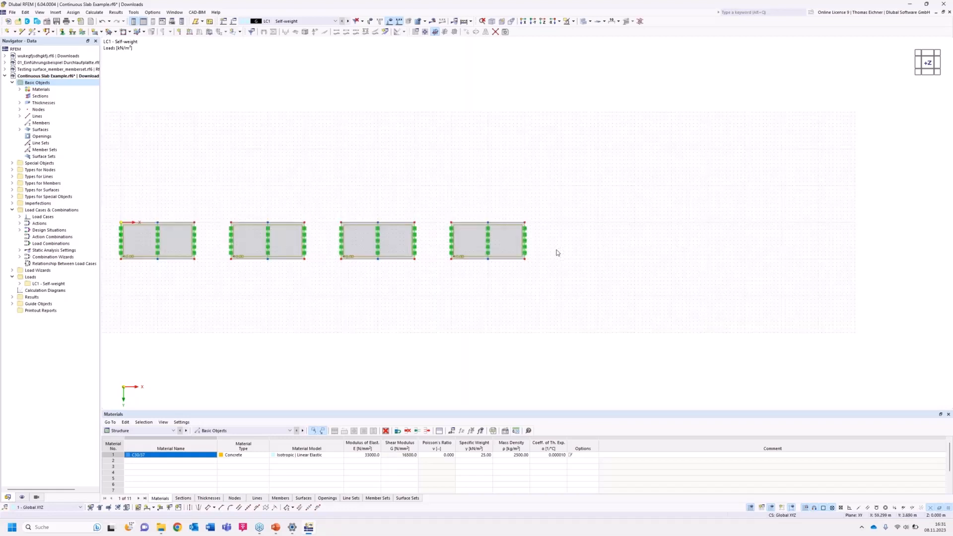
middle_drag(295, 170, 357, 167)
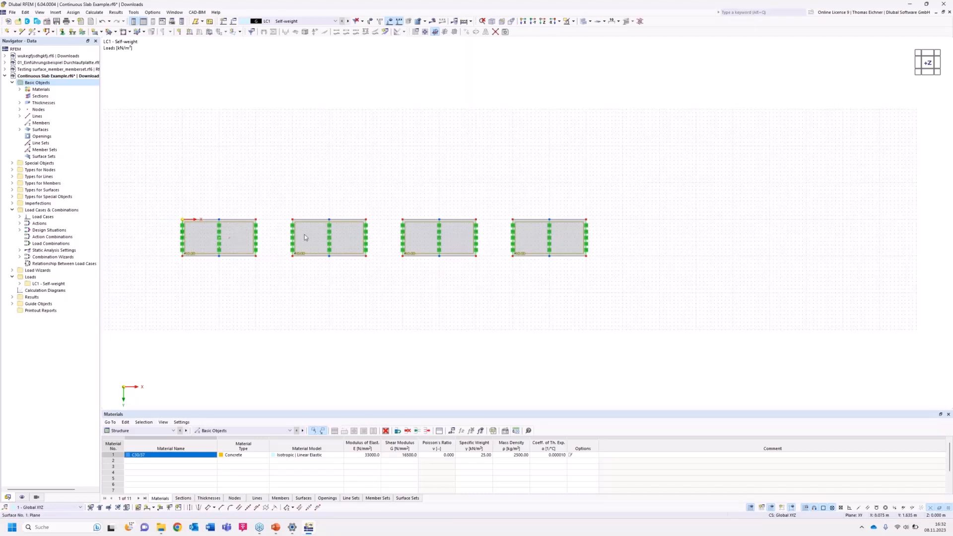
click(94, 12)
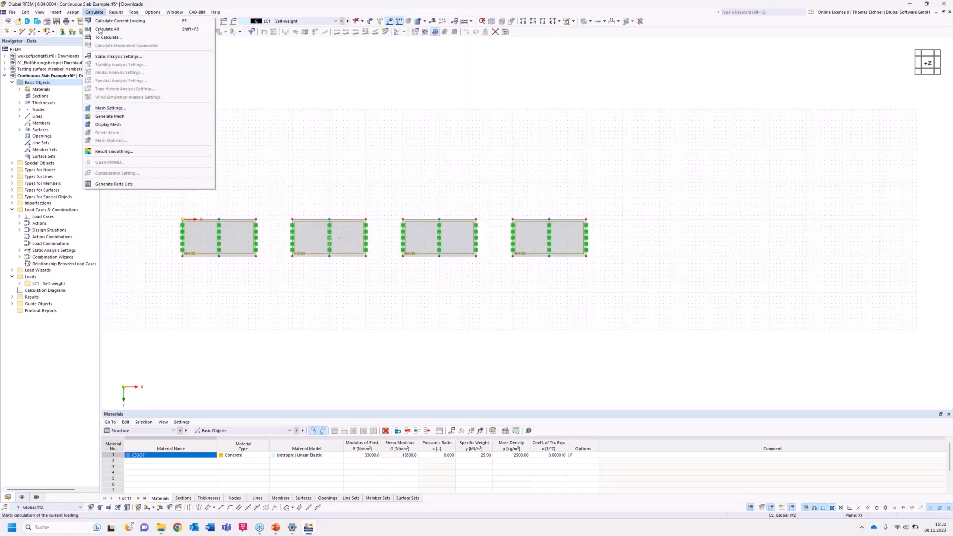
click(111, 108)
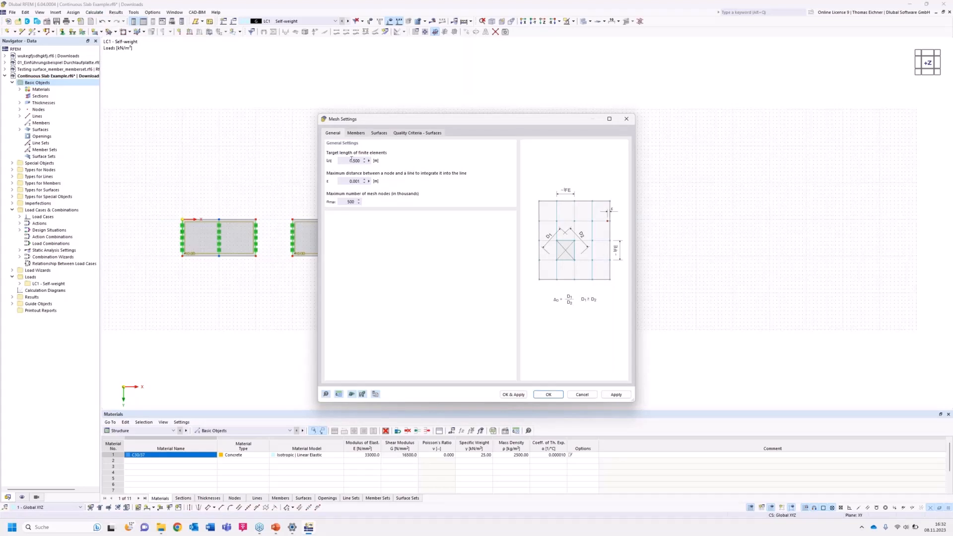
drag(348, 160, 389, 167)
drag(402, 123, 694, 114)
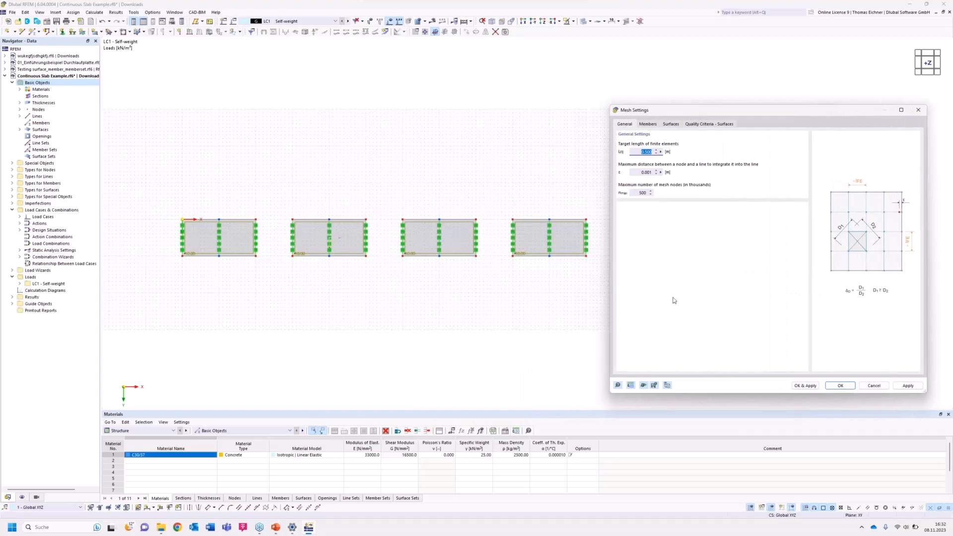
drag(832, 115, 795, 116)
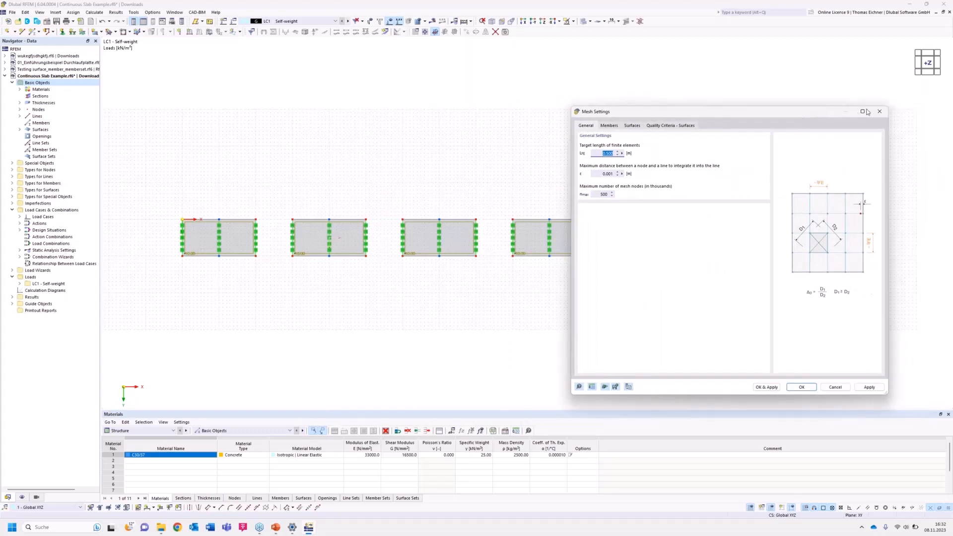
click(878, 111)
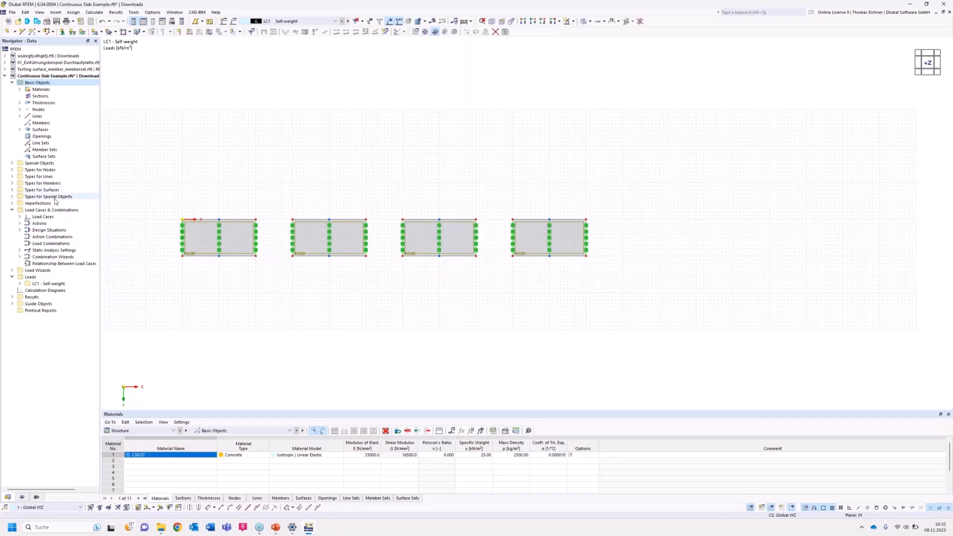
Create a new surface mesh refinement and copy it three times to get four refinement entries.
click(13, 197)
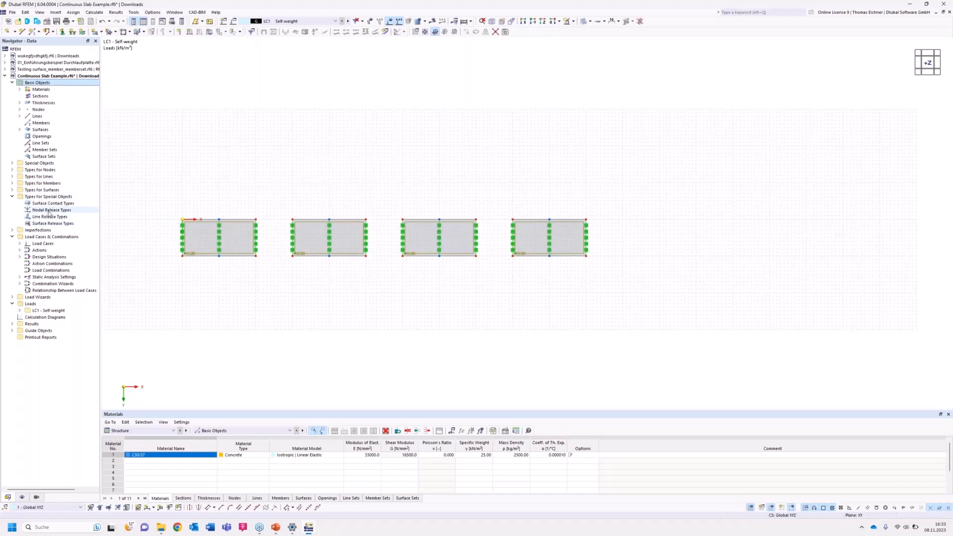
click(12, 190)
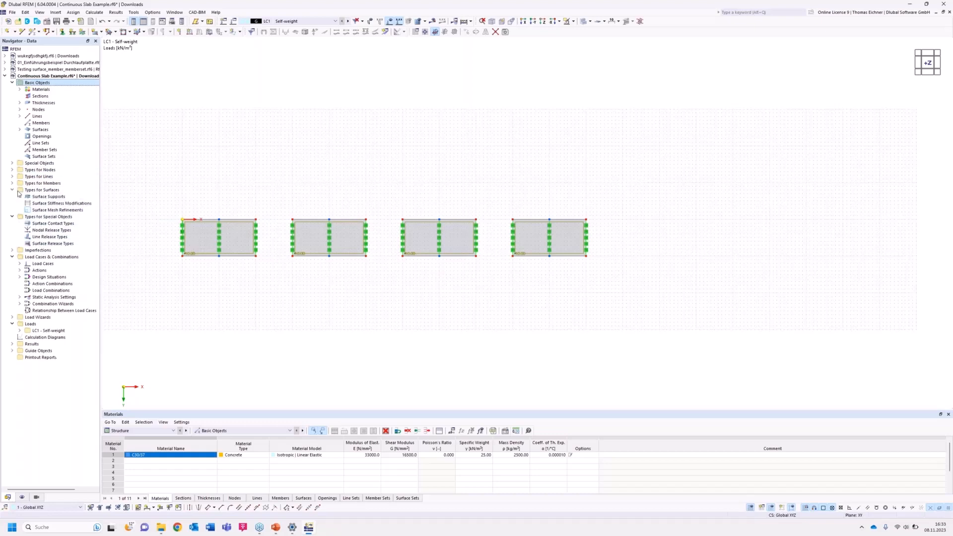
click(46, 211)
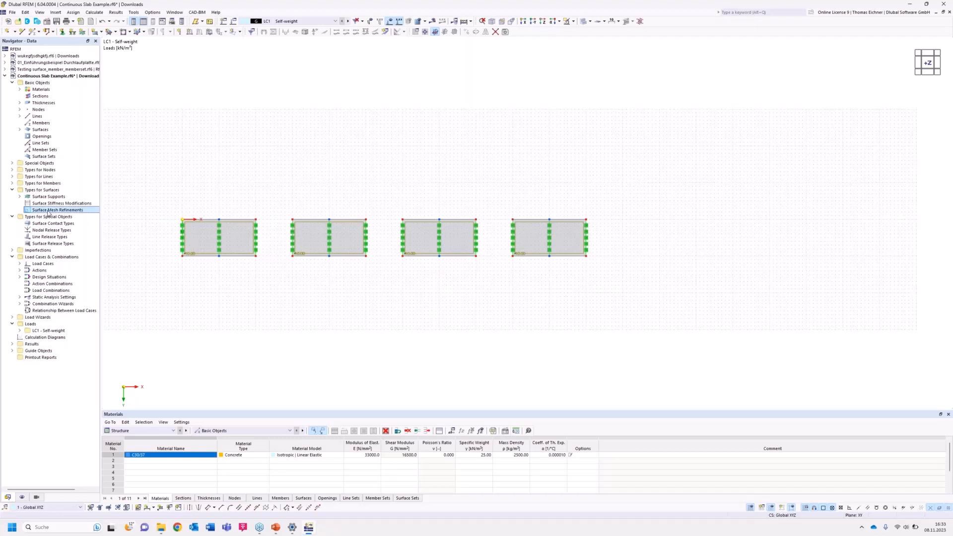
double_click(48, 213)
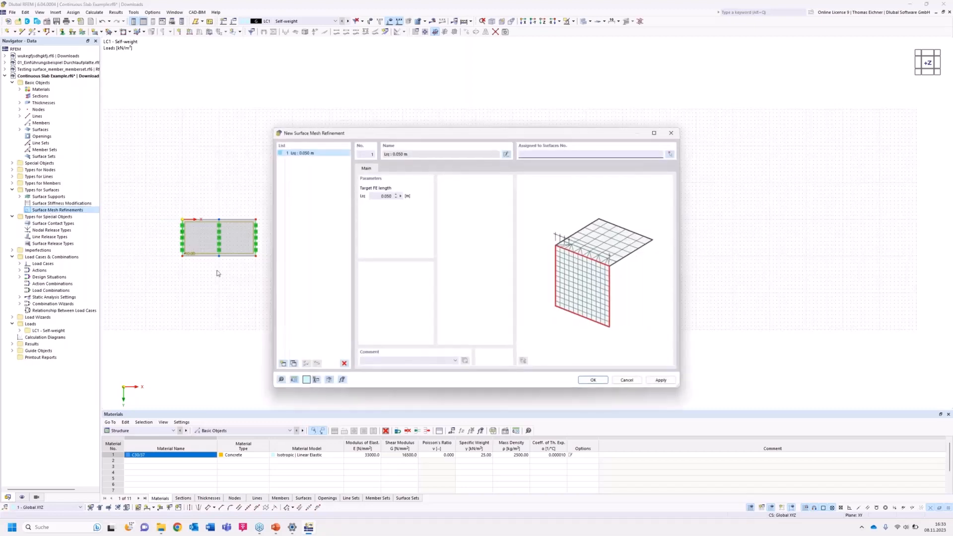
drag(389, 132, 550, 152)
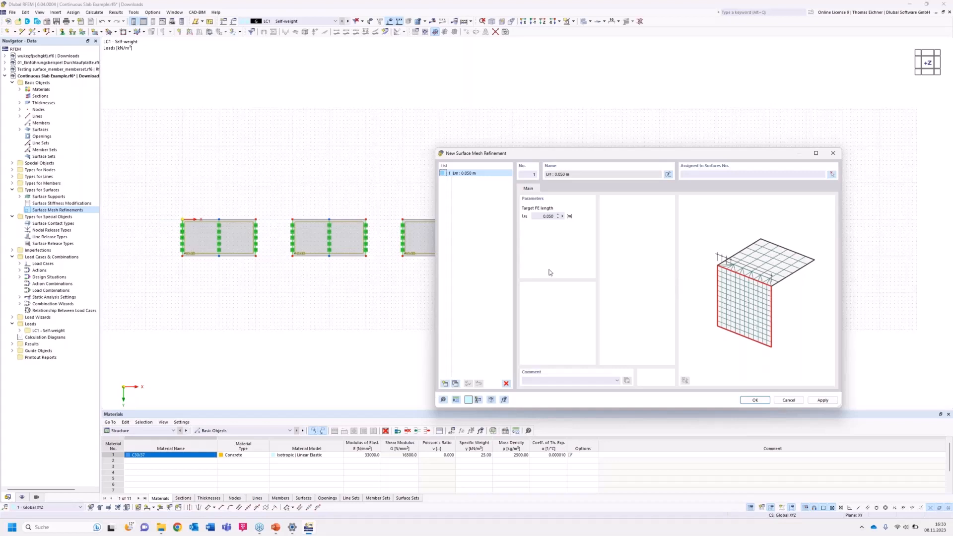
drag(550, 157, 561, 142)
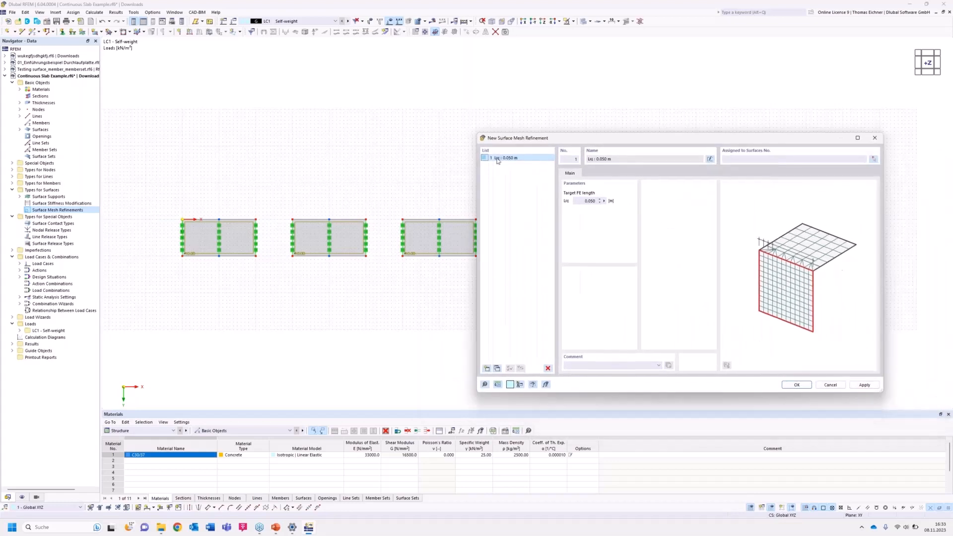
click(497, 369)
click(497, 369)
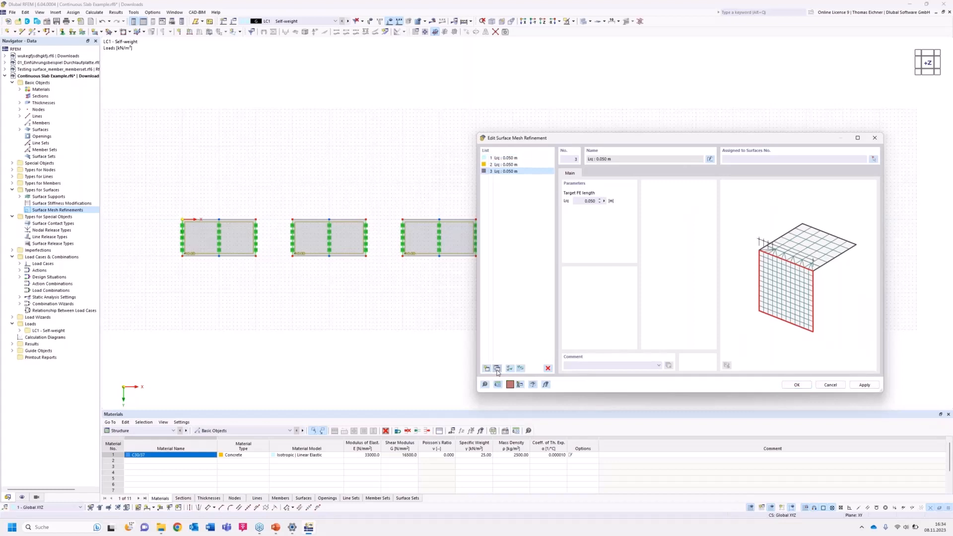
click(497, 369)
Set the target FE length to 2 m for surface mesh refinement 1 and 1 m for refinement 2.
click(508, 159)
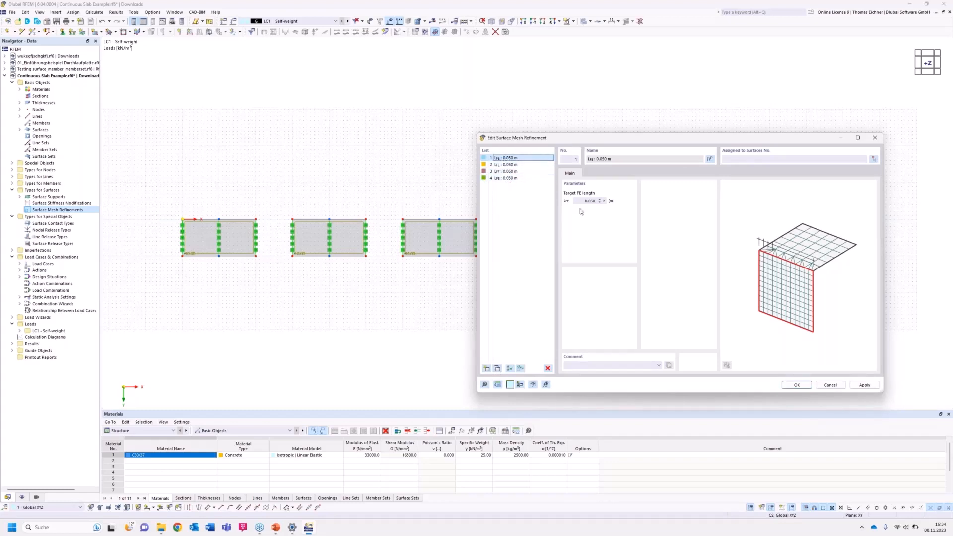
drag(585, 201, 612, 204)
text(2)
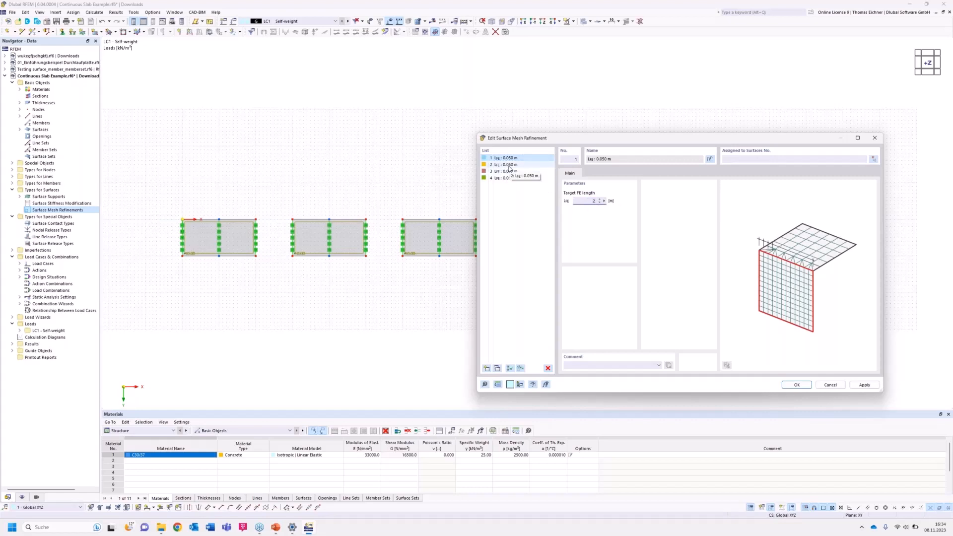
click(507, 164)
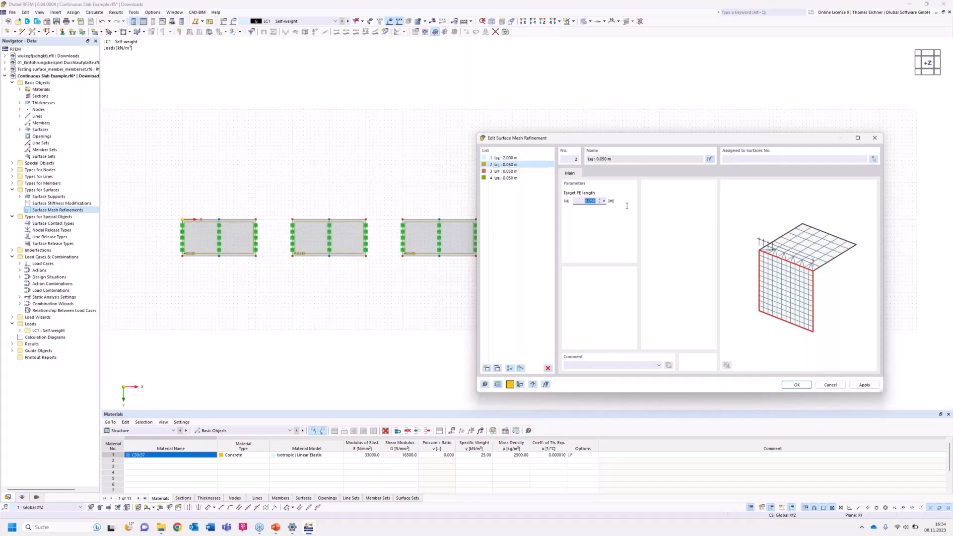
text(1)
Set the target FE length to 0.5 m for surface mesh refinement 3 and 0.1 m for refinement 4.
click(507, 172)
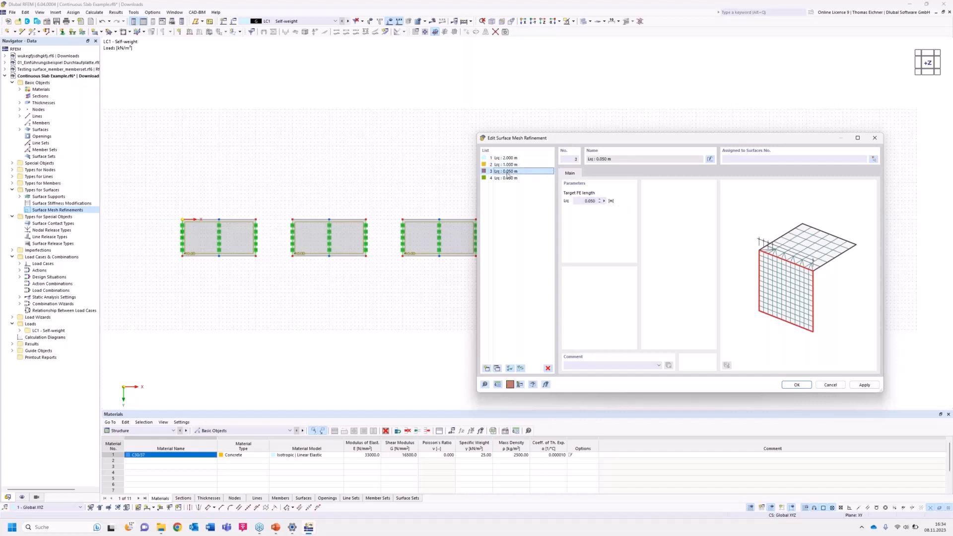
click(581, 201)
text(0)
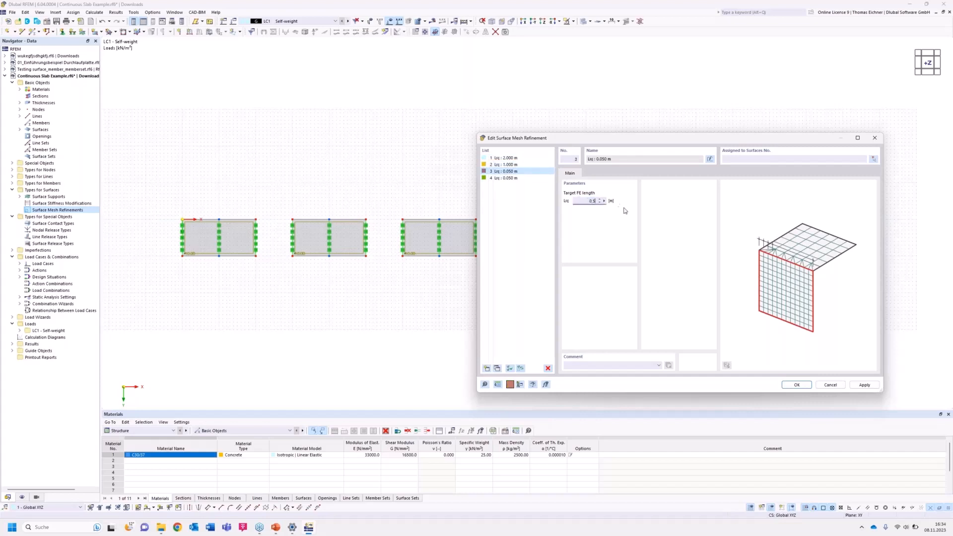
click(512, 178)
drag(582, 201, 620, 206)
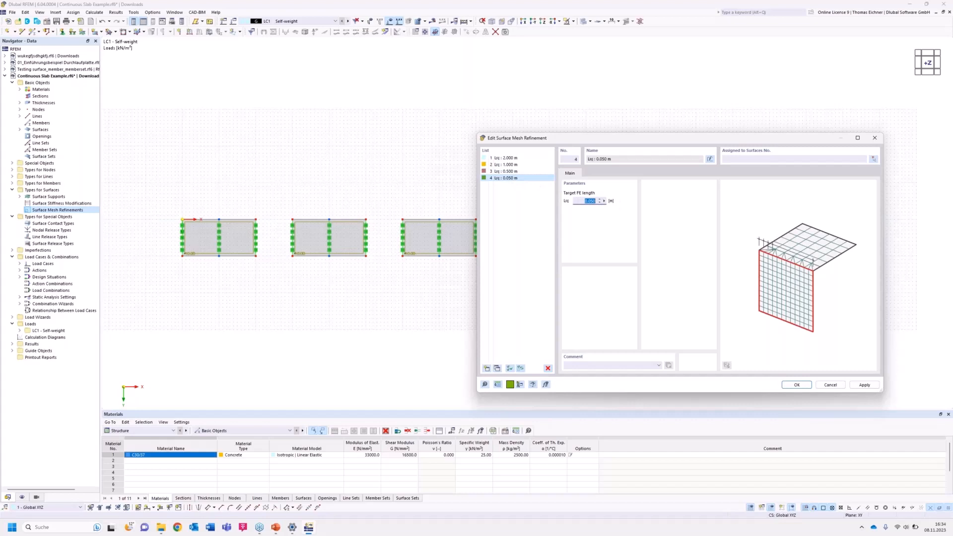
text(0,1)
click(518, 177)
Assign the 2 m surface mesh refinement to the first slab, the one at the origin.
drag(527, 139, 562, 135)
click(548, 154)
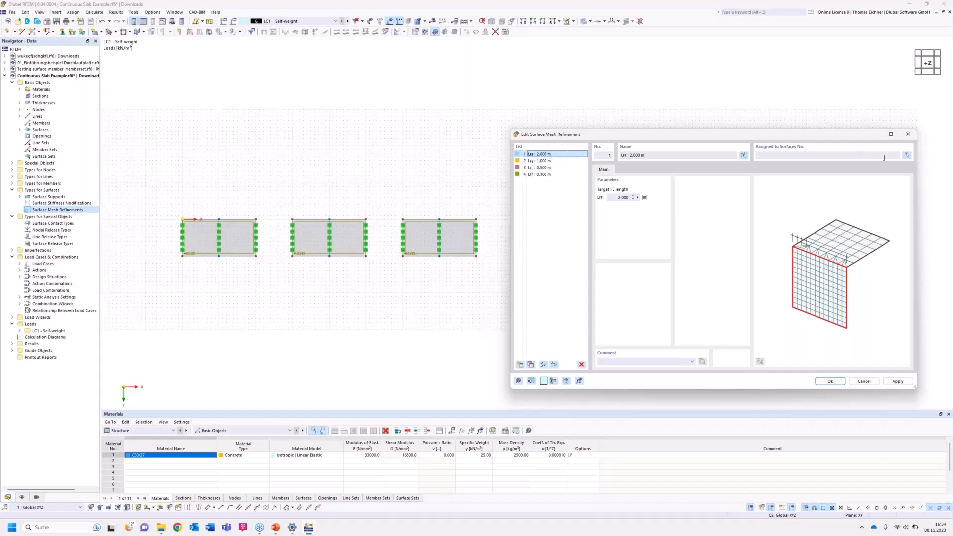
click(907, 156)
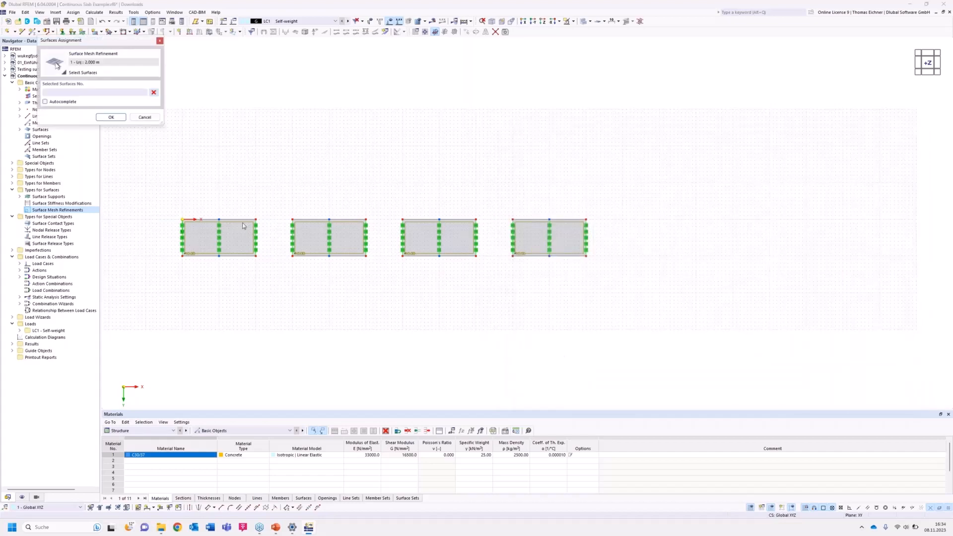
click(111, 117)
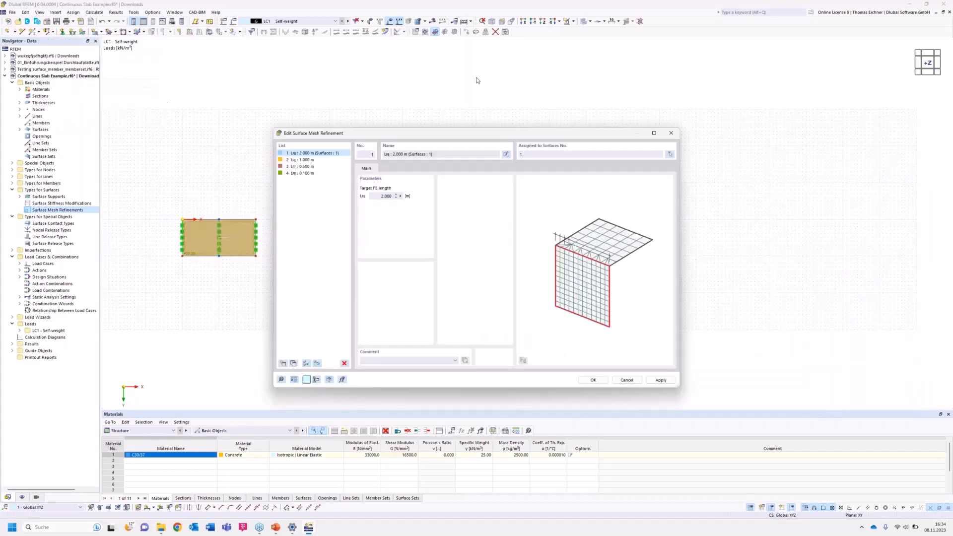
Assign the 1 m surface mesh refinement to the second slab from the origin.
click(298, 160)
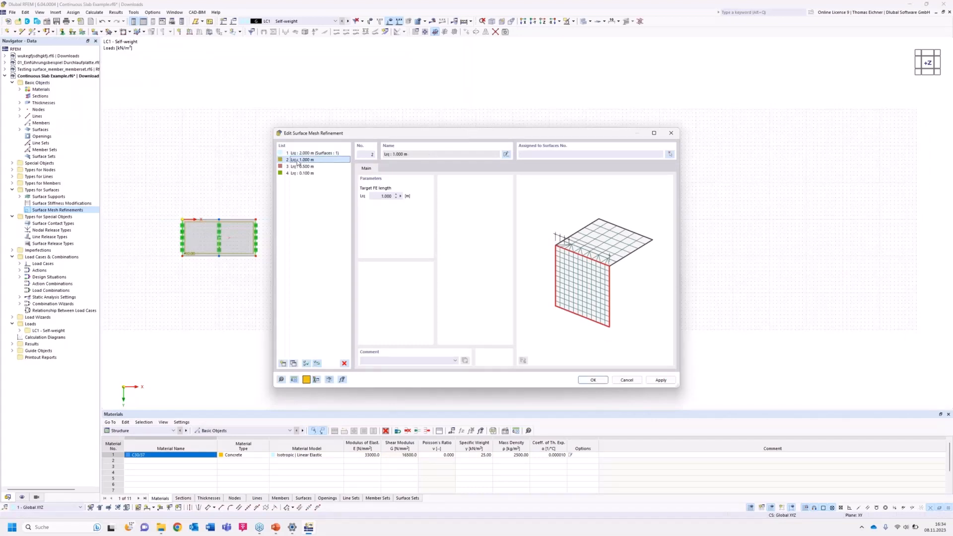
click(669, 155)
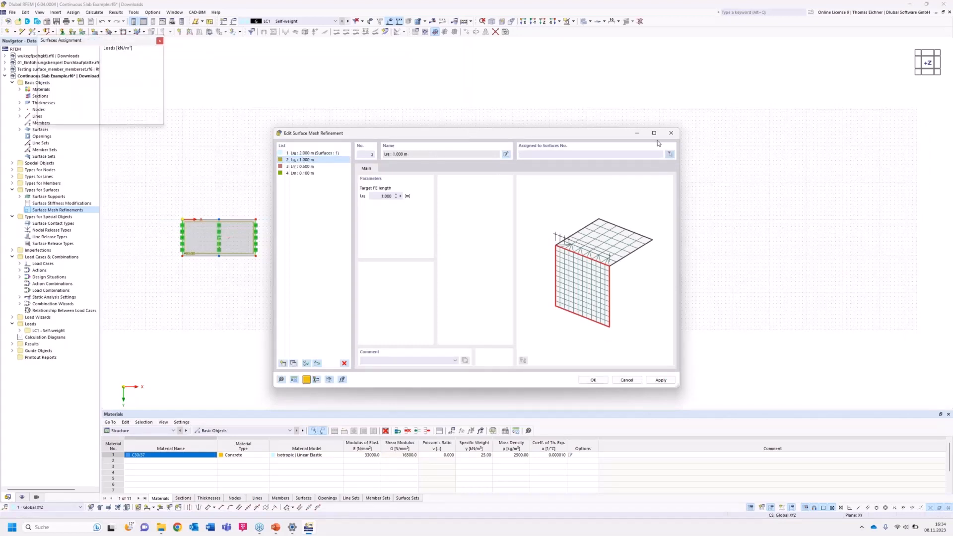
click(326, 224)
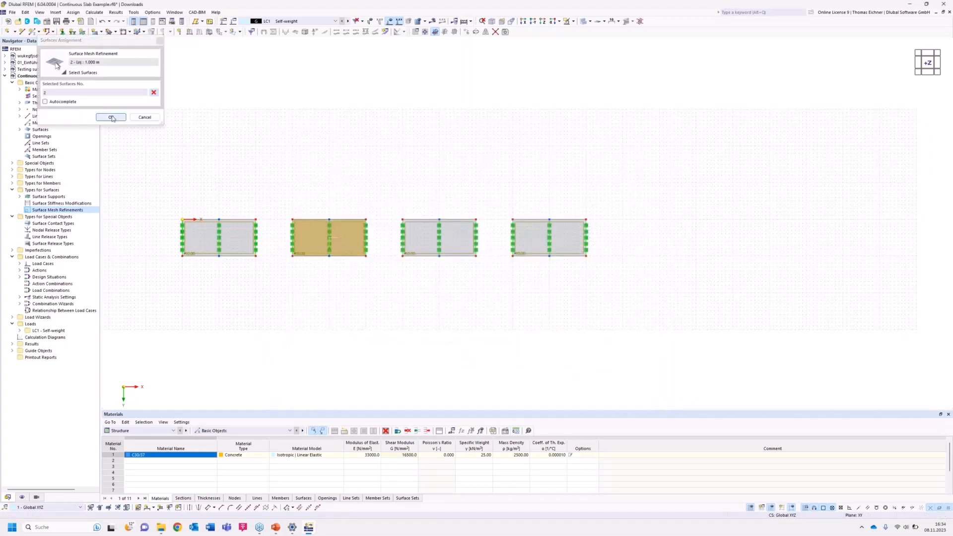
click(111, 117)
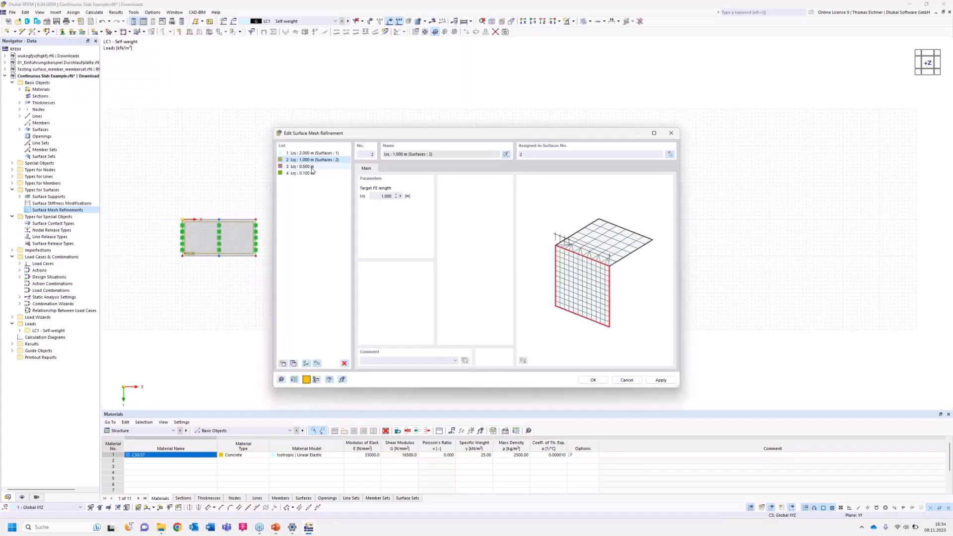
Assign the 0.5 m surface mesh refinement to the third slab from the origin.
click(311, 166)
click(670, 155)
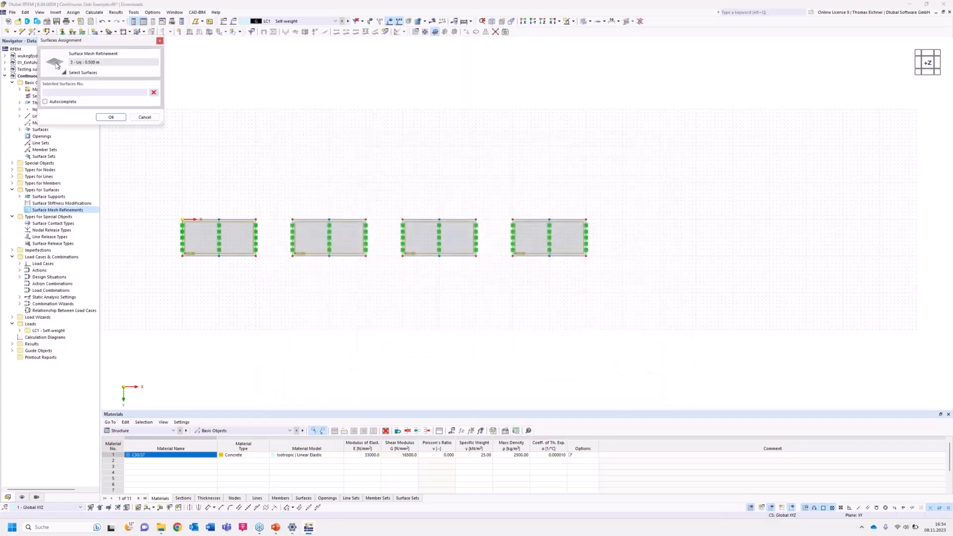
click(111, 117)
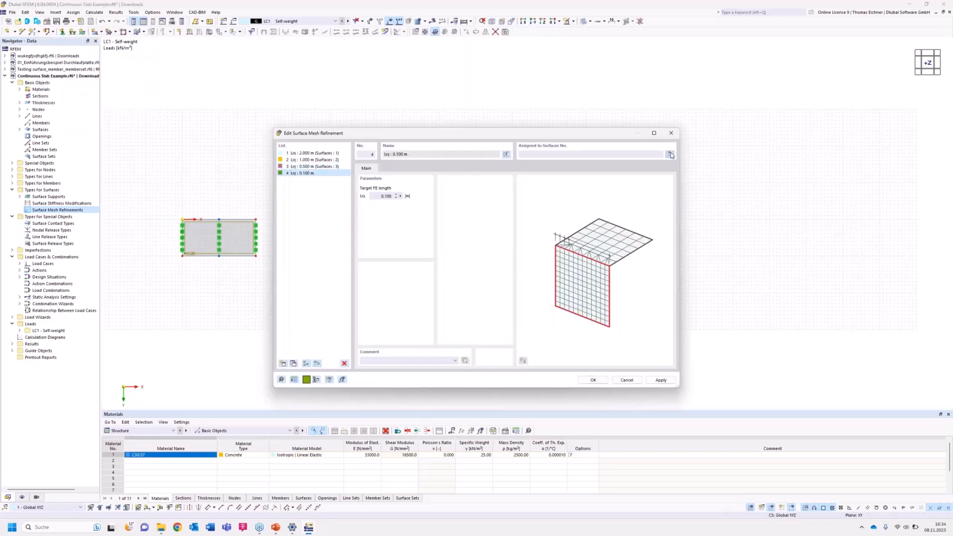
Assign the 0.1 m surface mesh refinement to the fourth slab and accept all refinement settings.
click(669, 154)
click(525, 226)
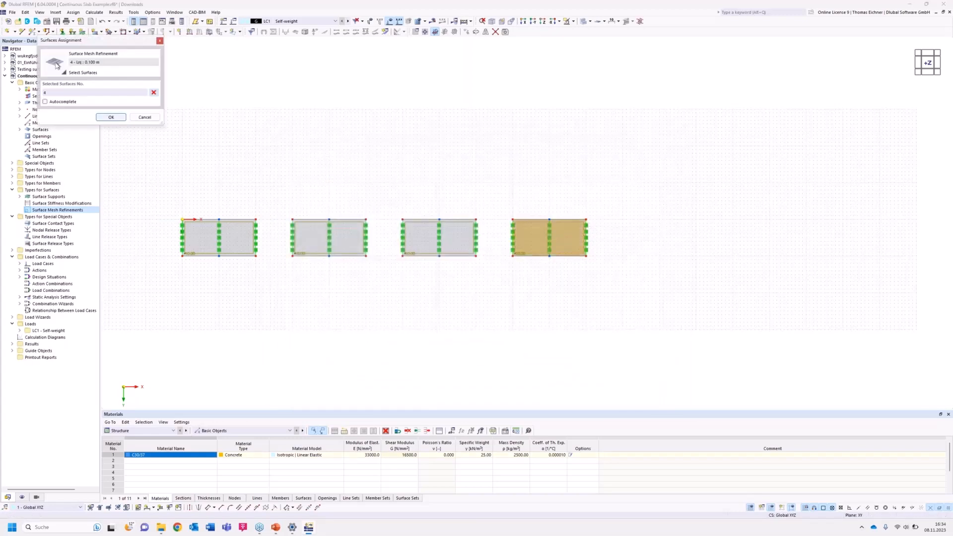
click(109, 118)
drag(437, 135, 434, 106)
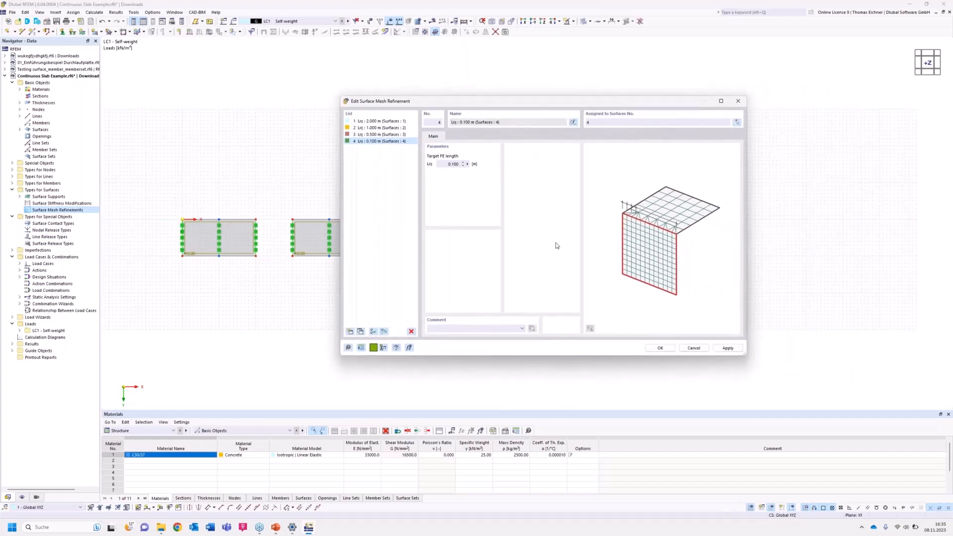
drag(527, 110, 777, 189)
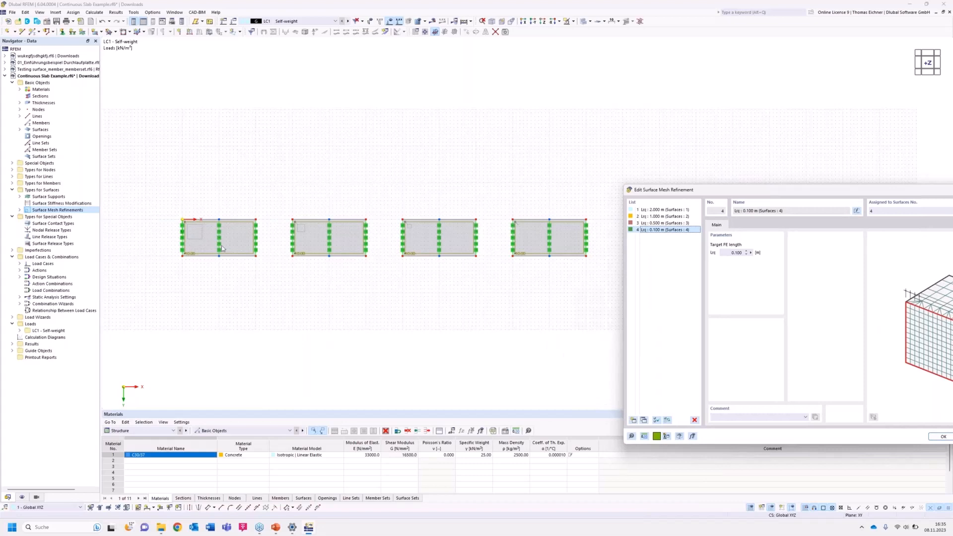
drag(777, 189, 313, 92)
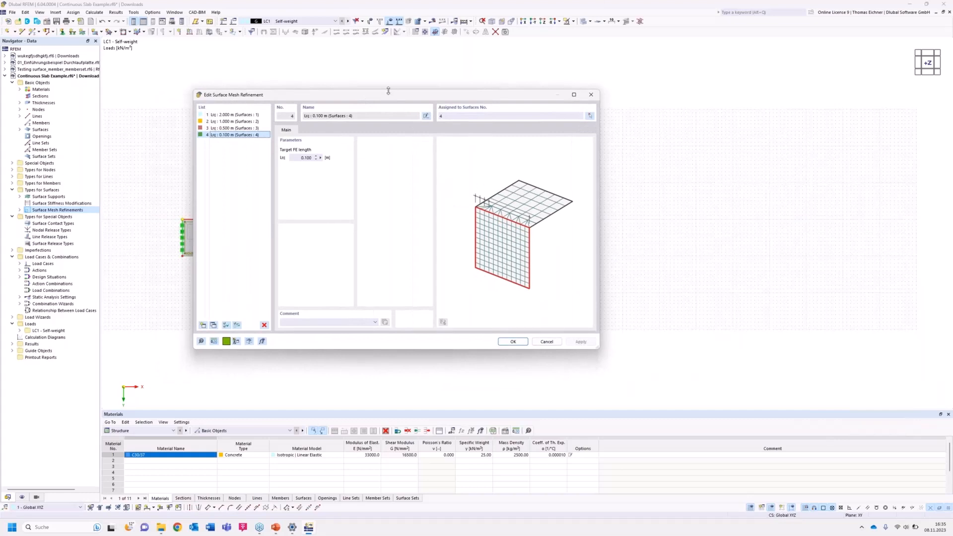
drag(416, 98, 489, 121)
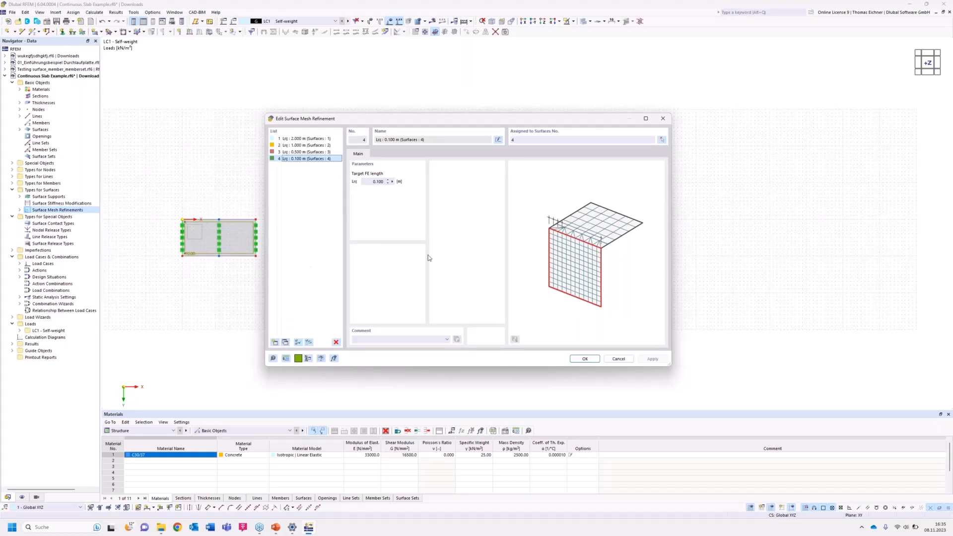
drag(431, 121, 562, 115)
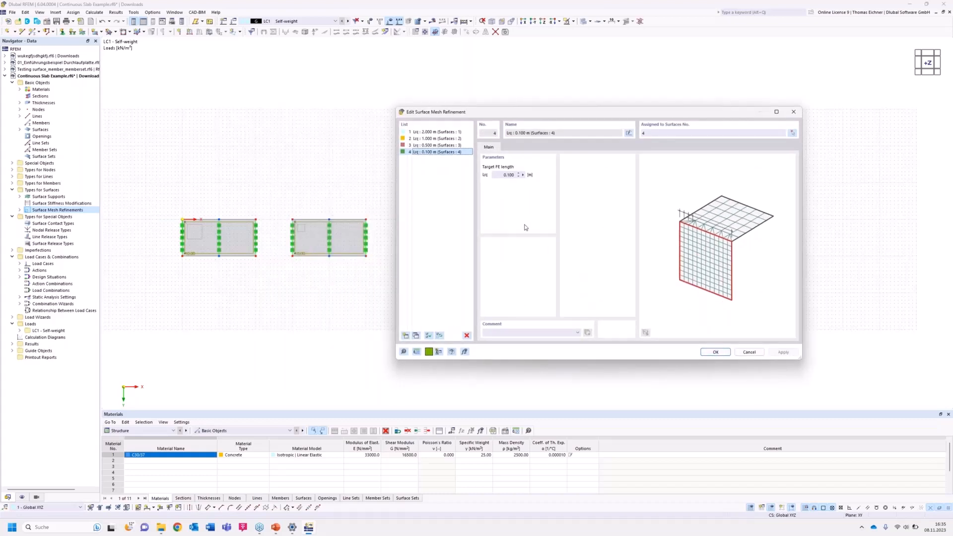
click(717, 355)
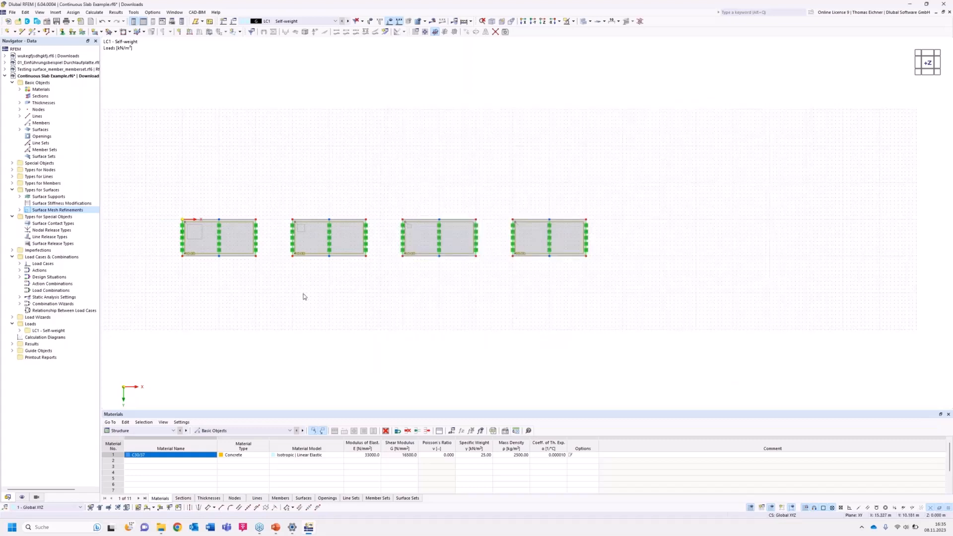
Start a new beam member with uniform section distribution and create a rectangular section for it in material C30/37.
middle_drag(364, 284, 381, 285)
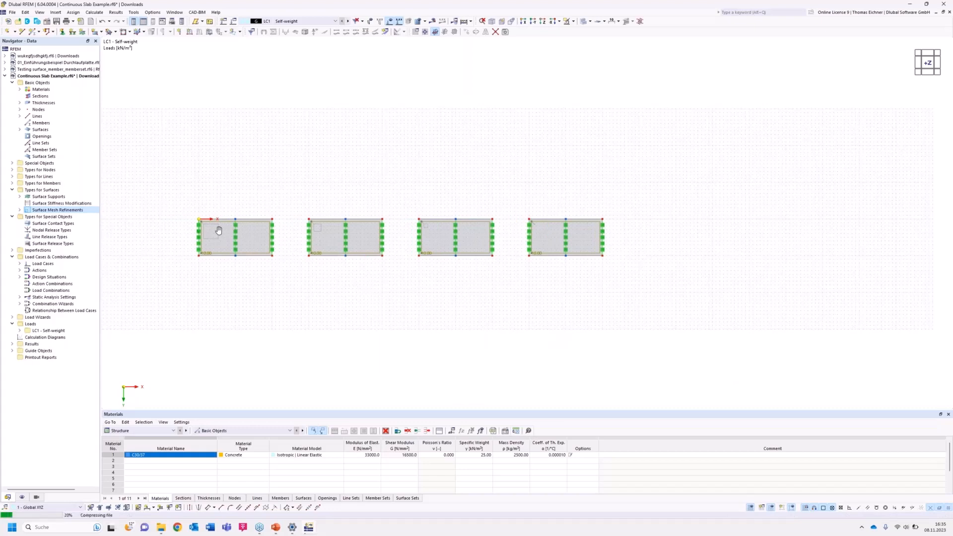
scroll(308, 275, up, 2)
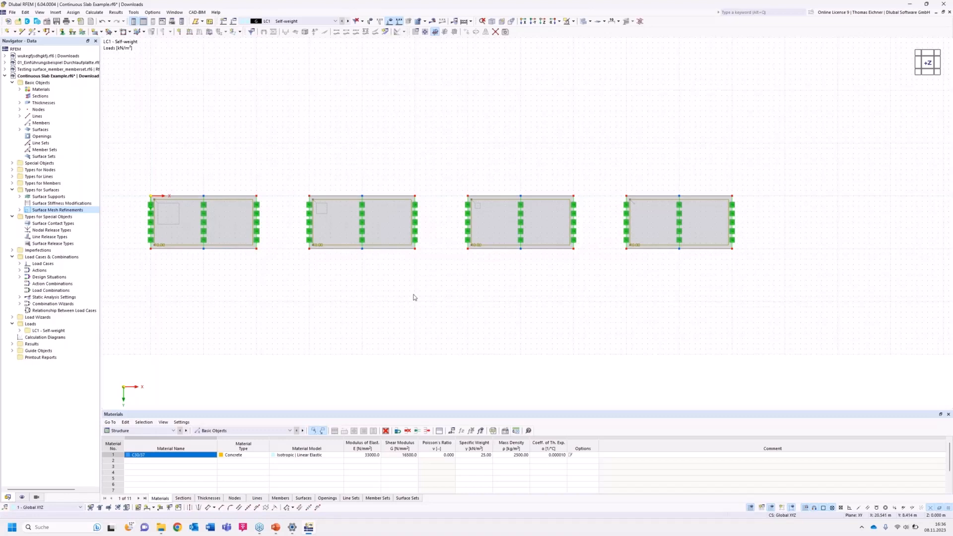
scroll(470, 306, down, 1)
scroll(469, 306, down, 2)
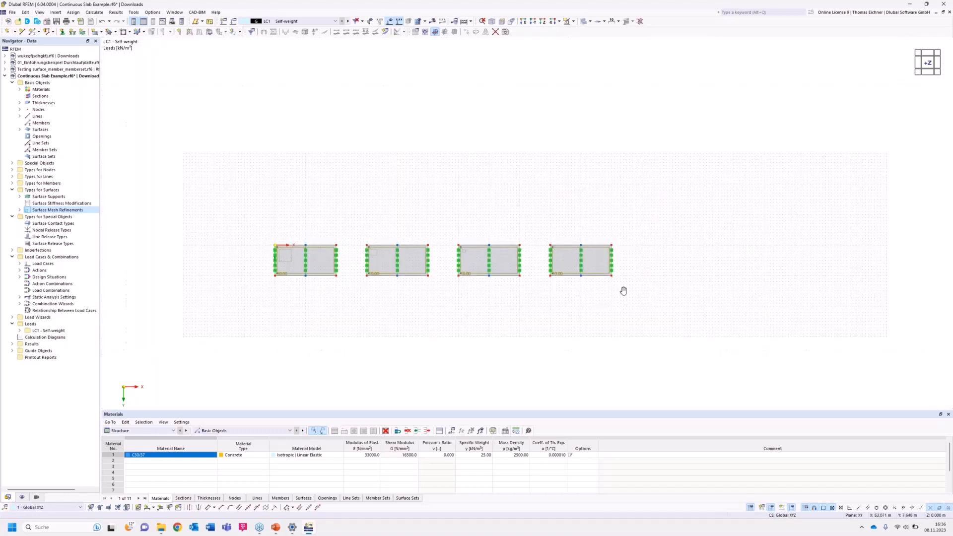
middle_drag(623, 291, 581, 290)
scroll(671, 250, up, 3)
scroll(671, 252, up, 1)
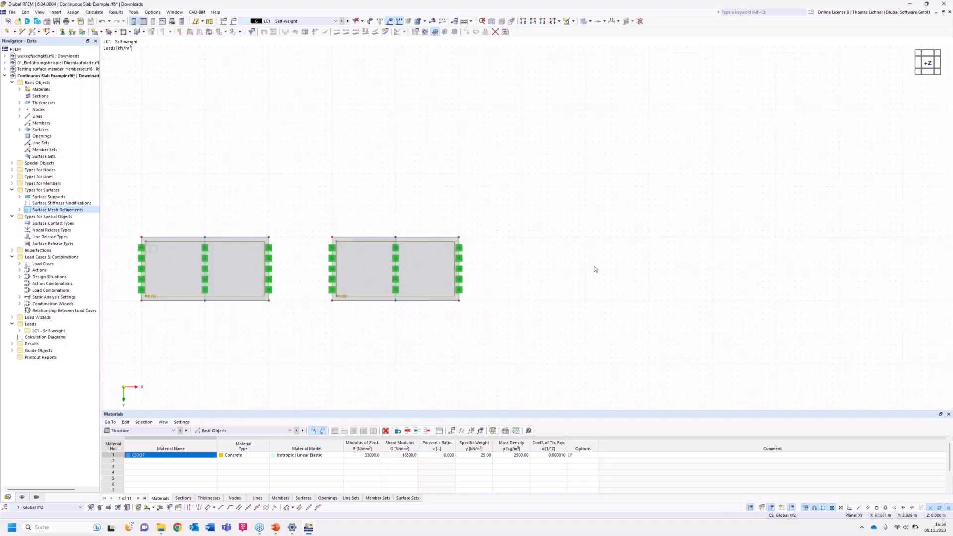
scroll(590, 268, up, 1)
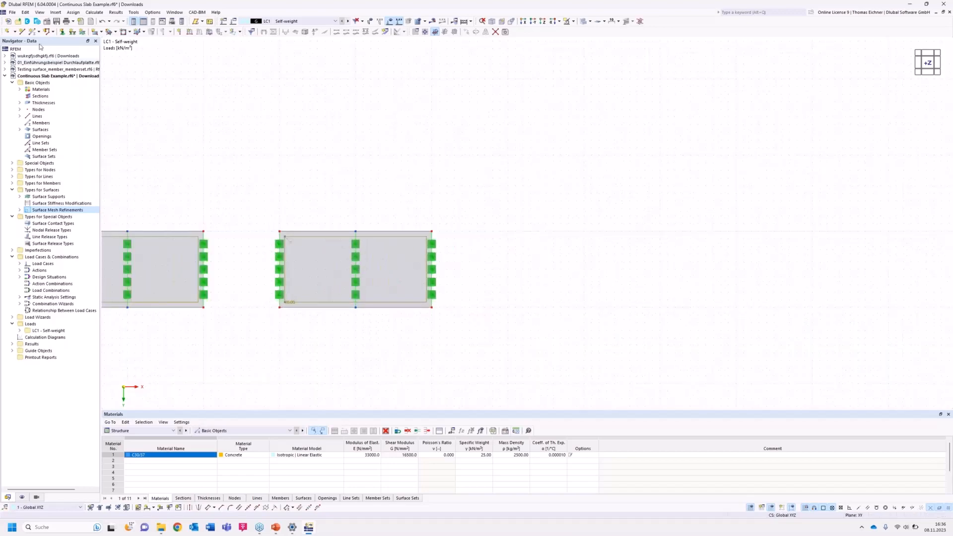
click(32, 32)
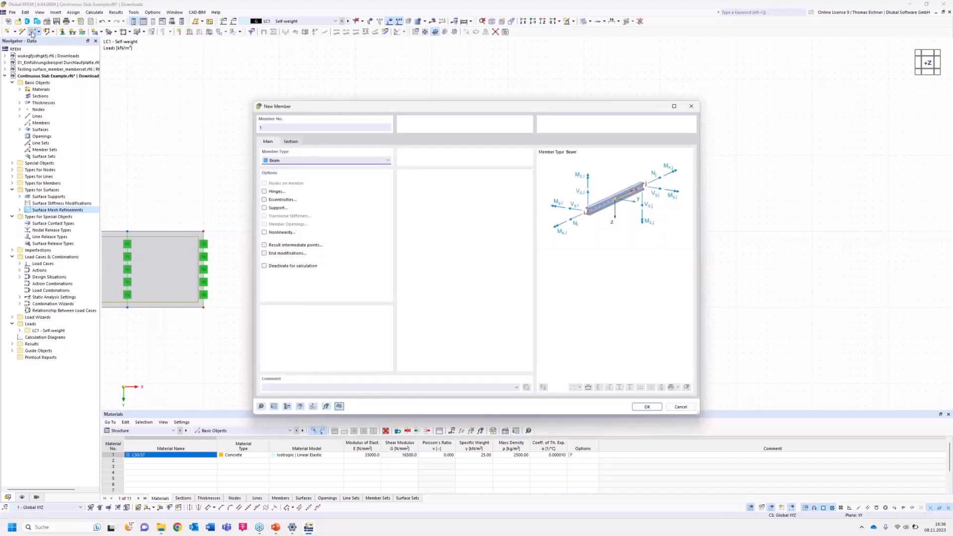
click(290, 142)
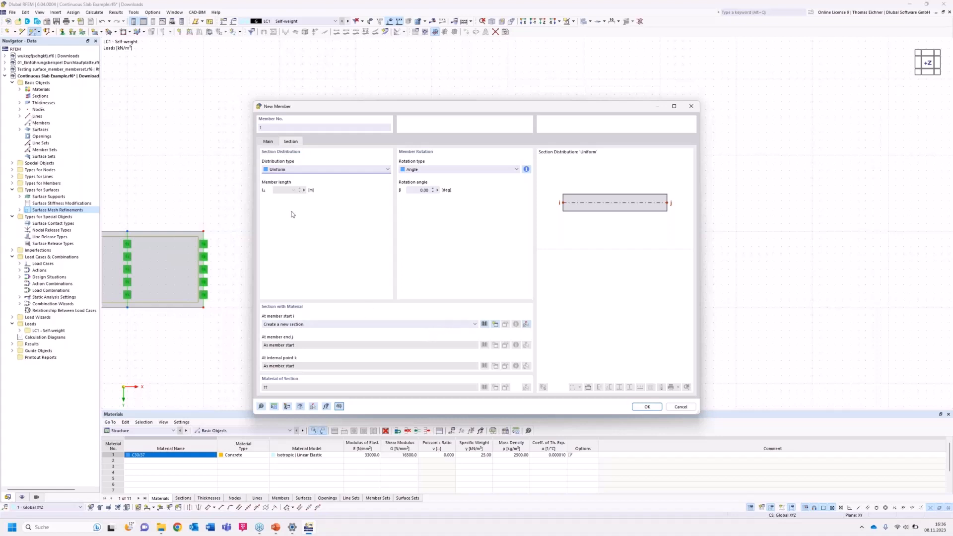
click(495, 324)
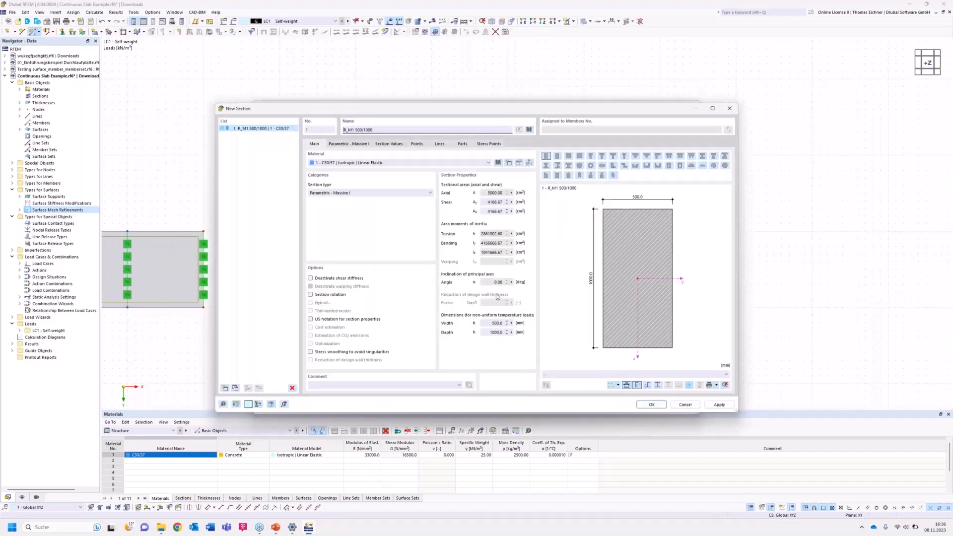
click(357, 163)
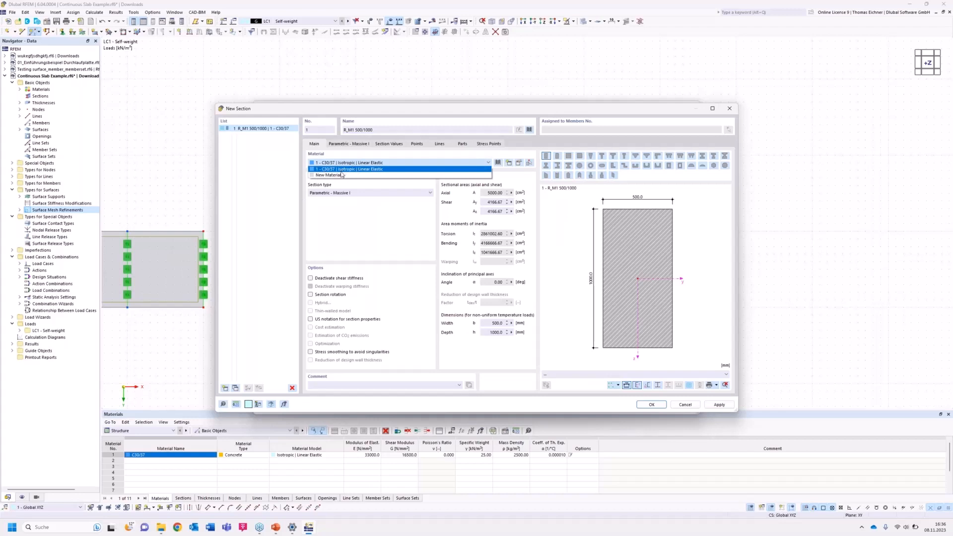
click(347, 169)
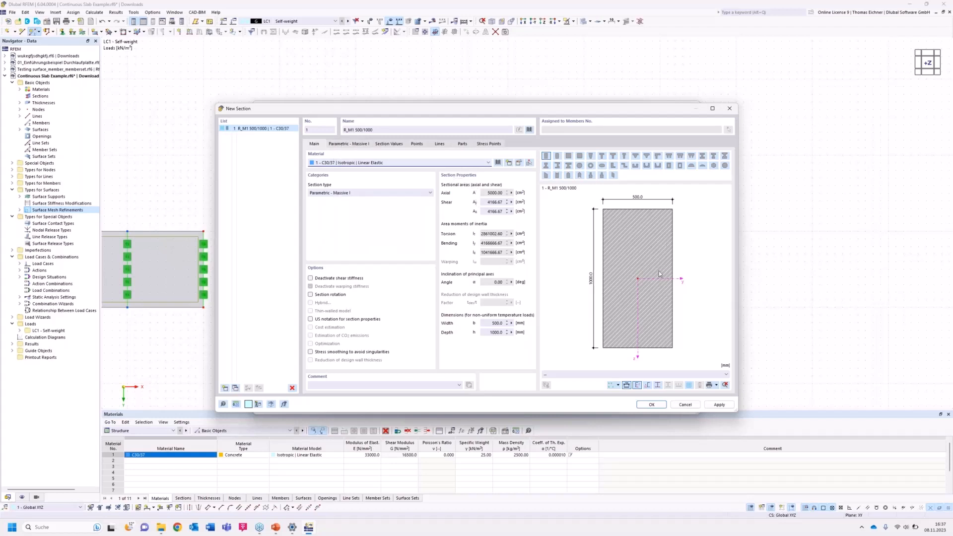
Set the rectangular section's width b to 1000 mm and height h to 300 mm, and accept the section.
click(341, 145)
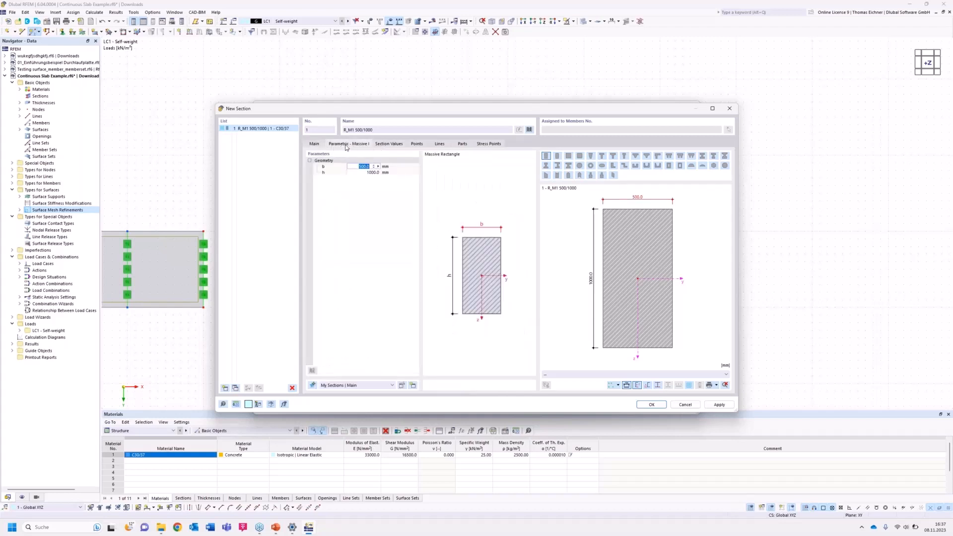
click(379, 231)
click(369, 172)
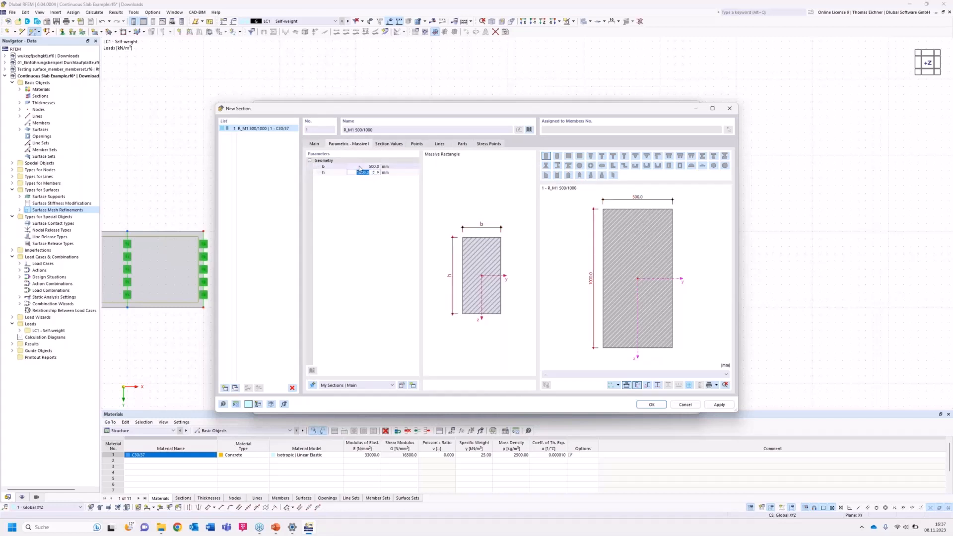
click(357, 167)
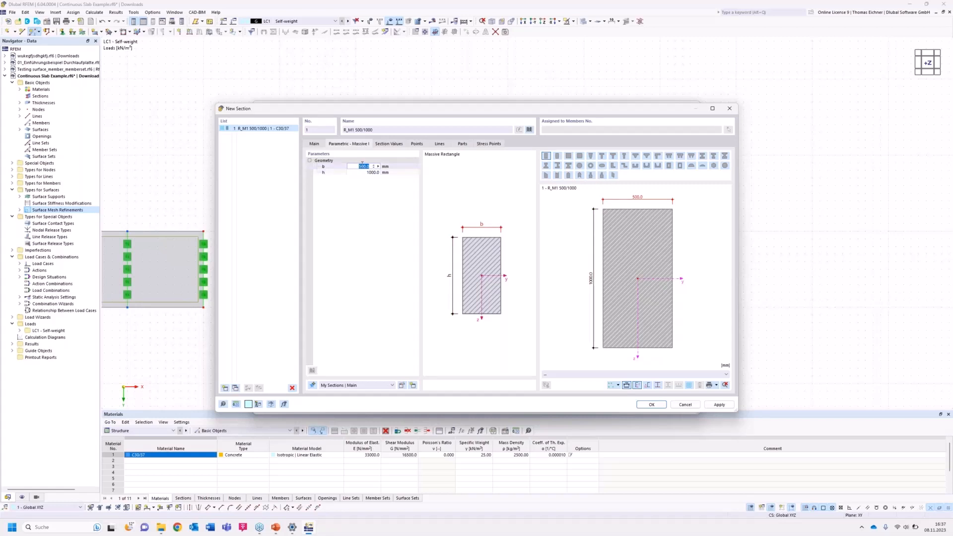
text(1000)
click(364, 172)
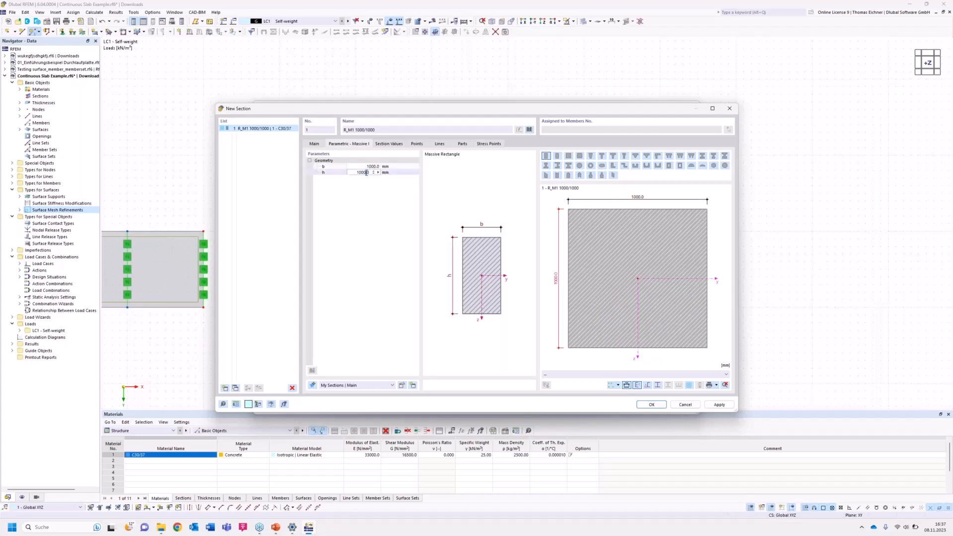
double_click(367, 173)
text(30)
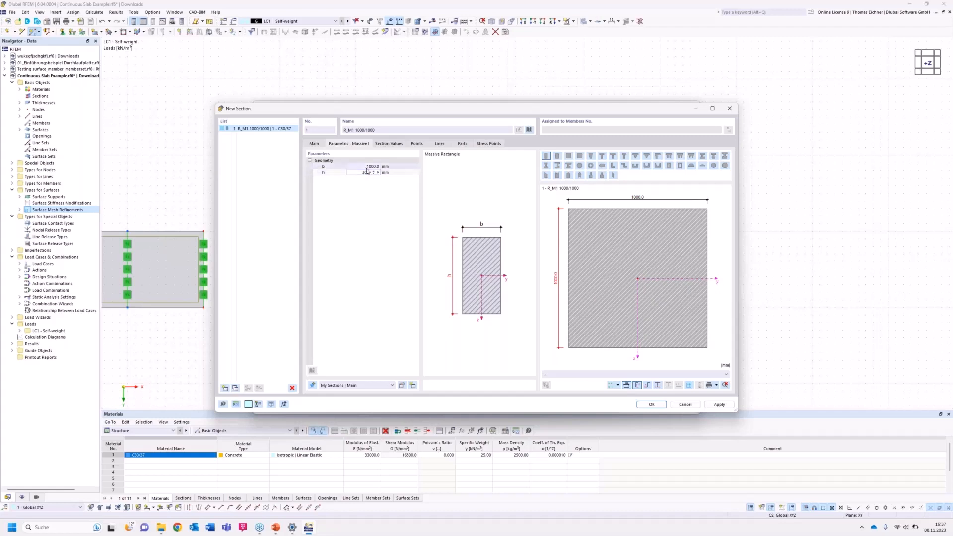
click(367, 167)
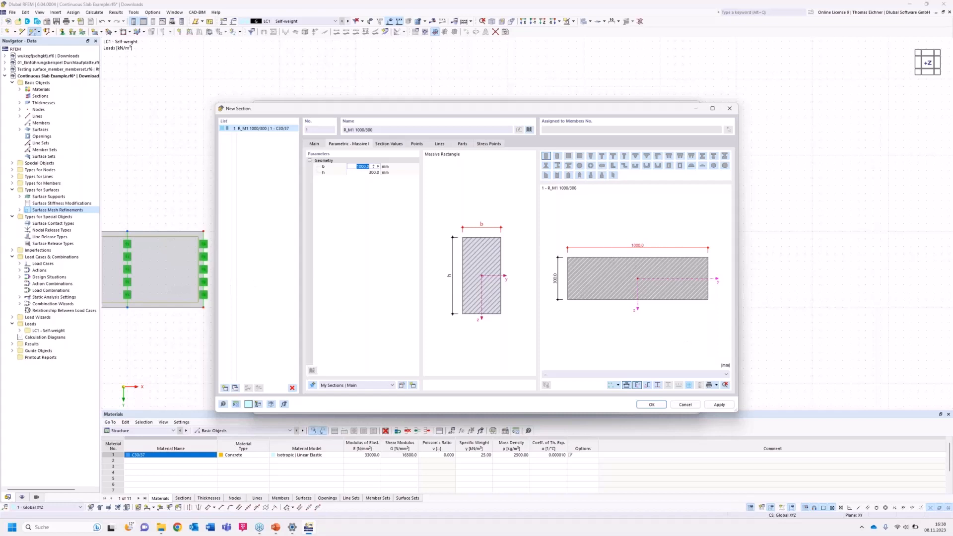
click(652, 404)
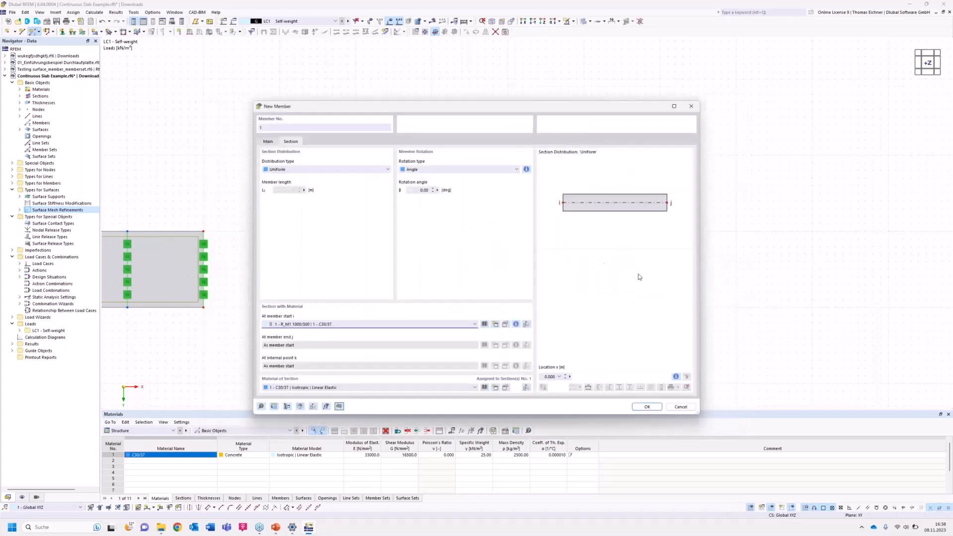
Place the 10 m beam member beyond the fourth slab, from X 60, Y 2.5 m to X 70, Y 2.5 m.
click(646, 406)
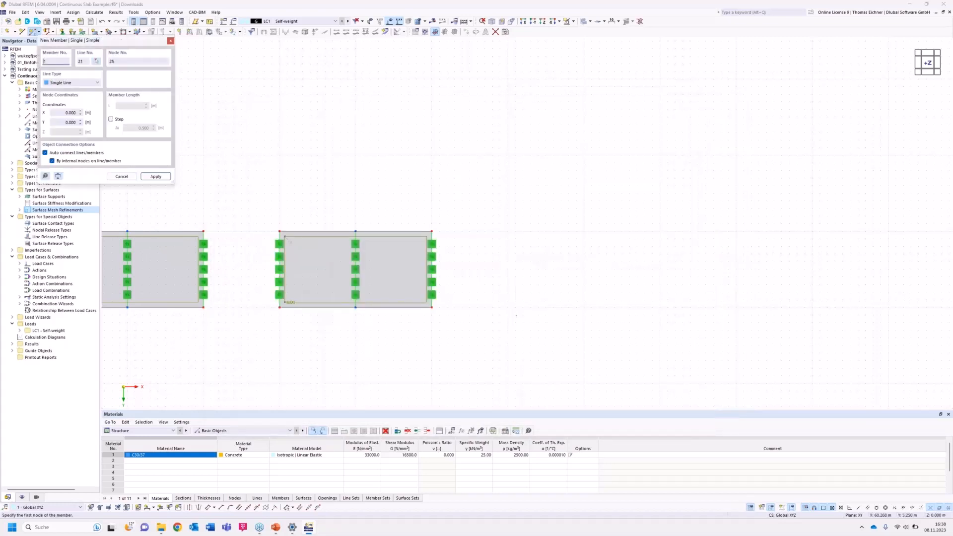
click(508, 268)
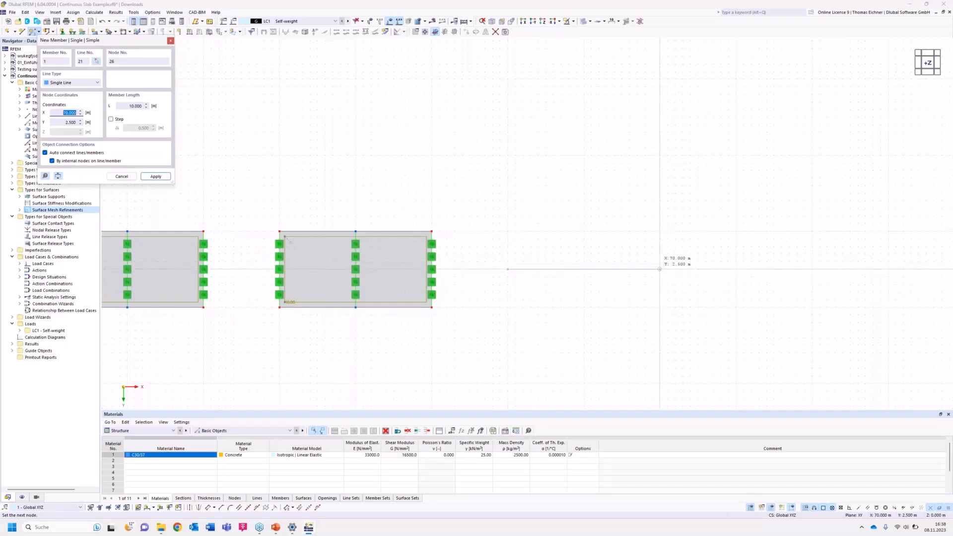
key(Return)
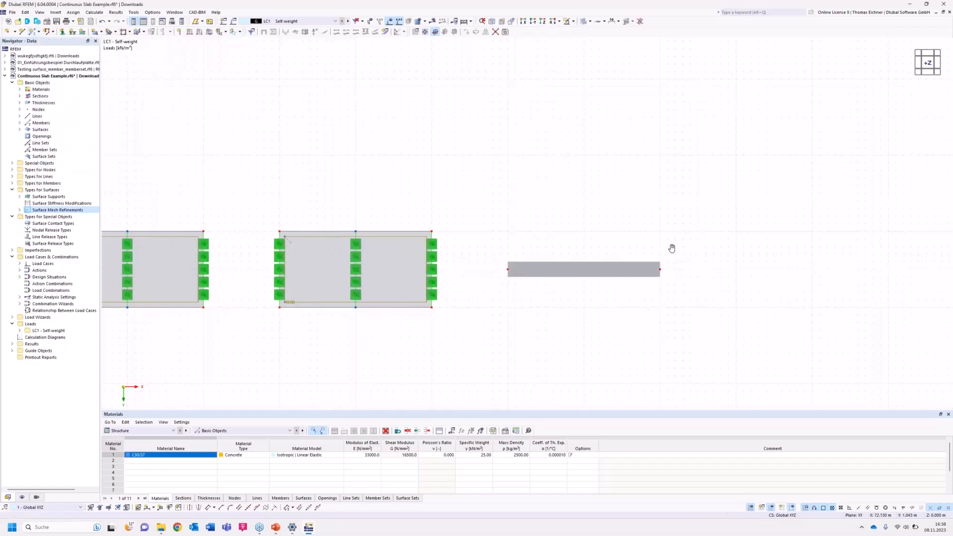
Add one intermediate node at the beam's midpoint as an 'On Member' node without dividing the member.
middle_drag(671, 247, 552, 233)
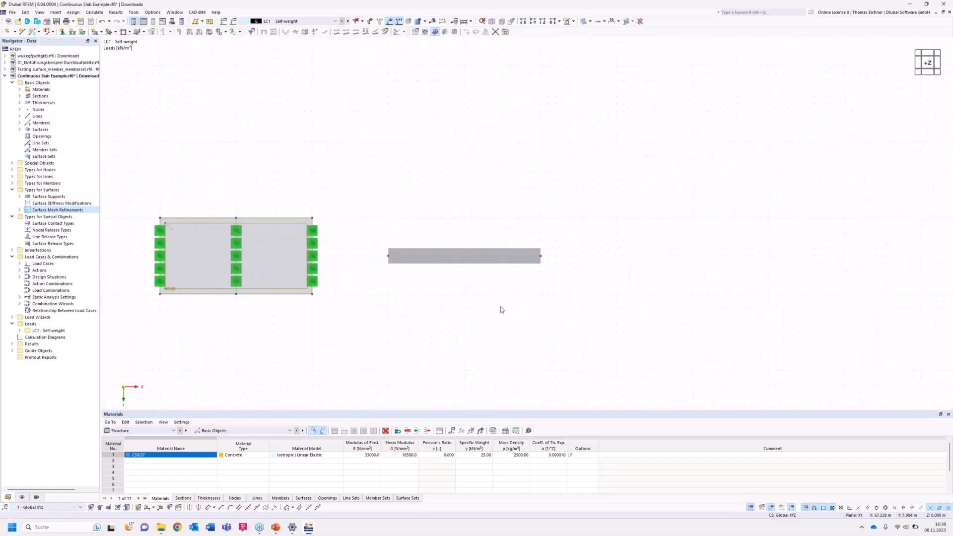
right_click(476, 255)
click(450, 281)
right_click(484, 255)
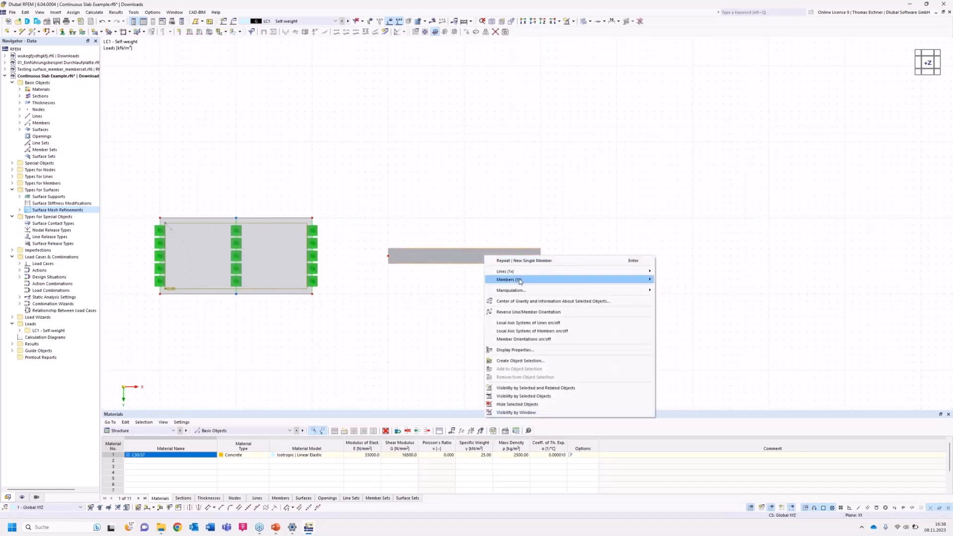
mouse_move(514, 280)
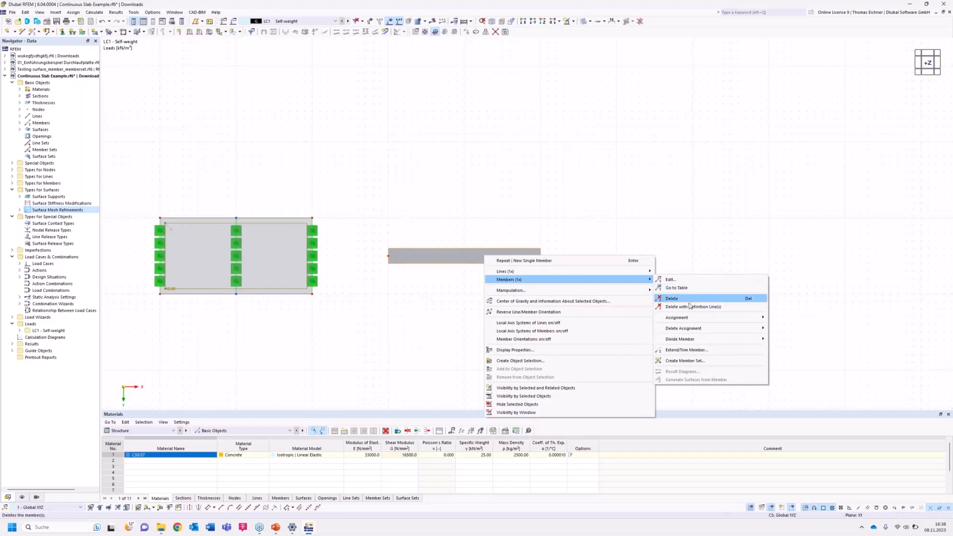
mouse_move(694, 339)
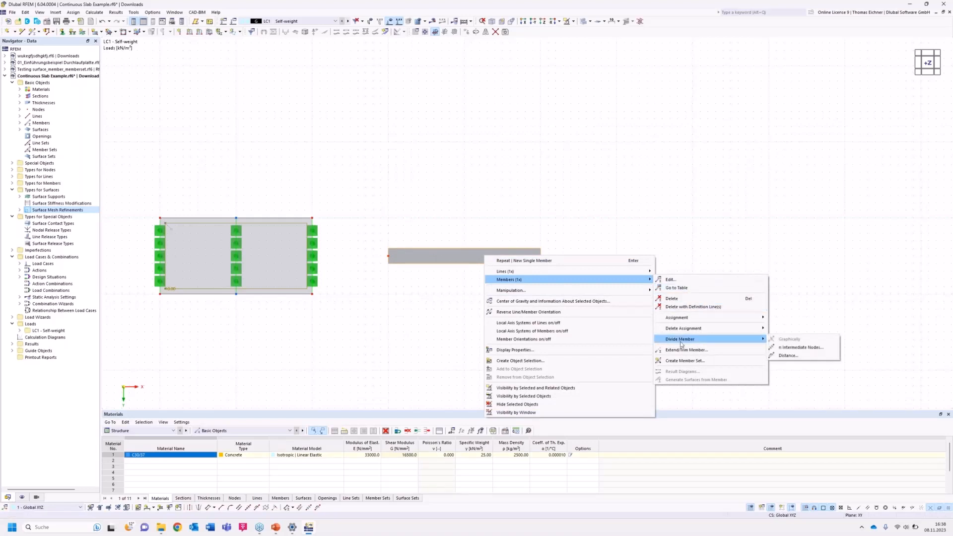
click(796, 349)
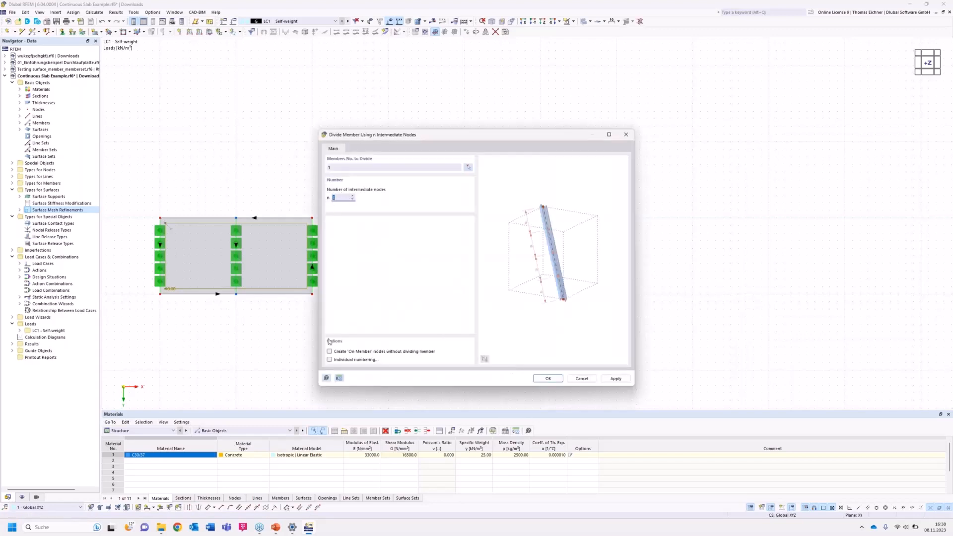
drag(423, 139, 670, 125)
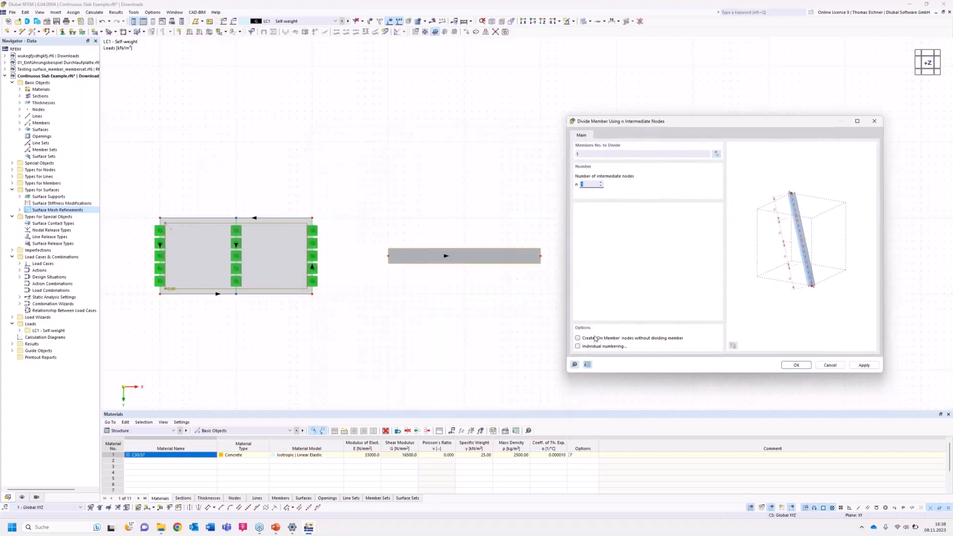
click(577, 338)
click(795, 366)
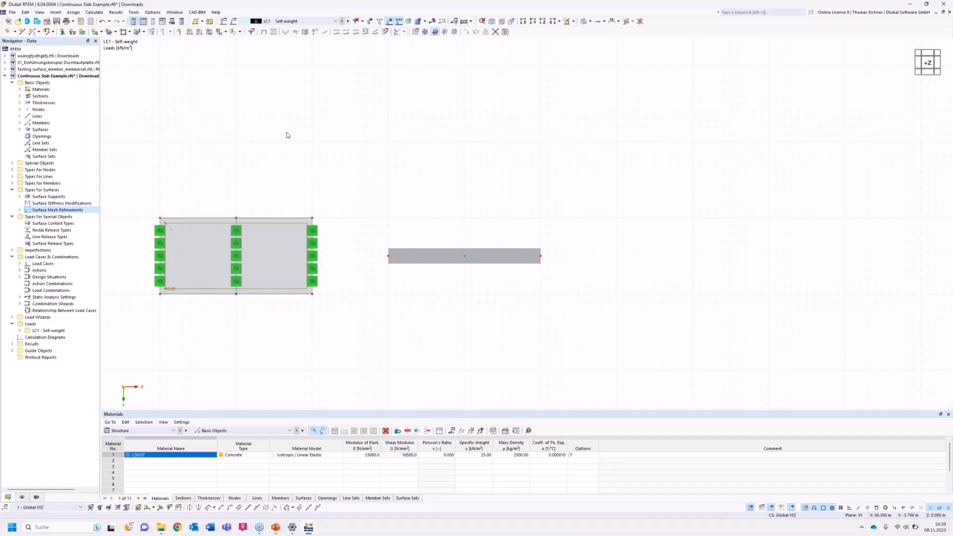
Restrain rotation about X in the Hinged nodal support and assign it to the beam's two end nodes and midpoint node.
middle_drag(439, 142, 426, 121)
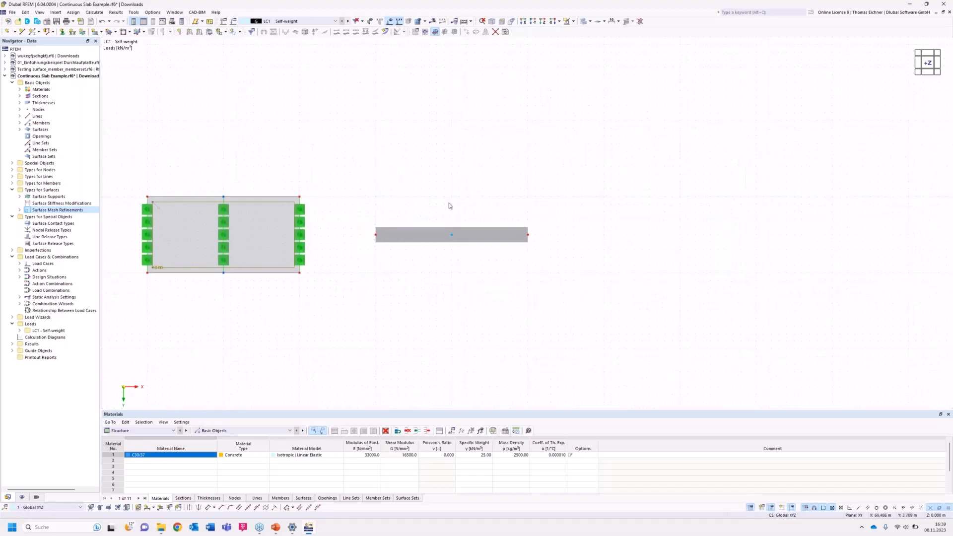
click(62, 32)
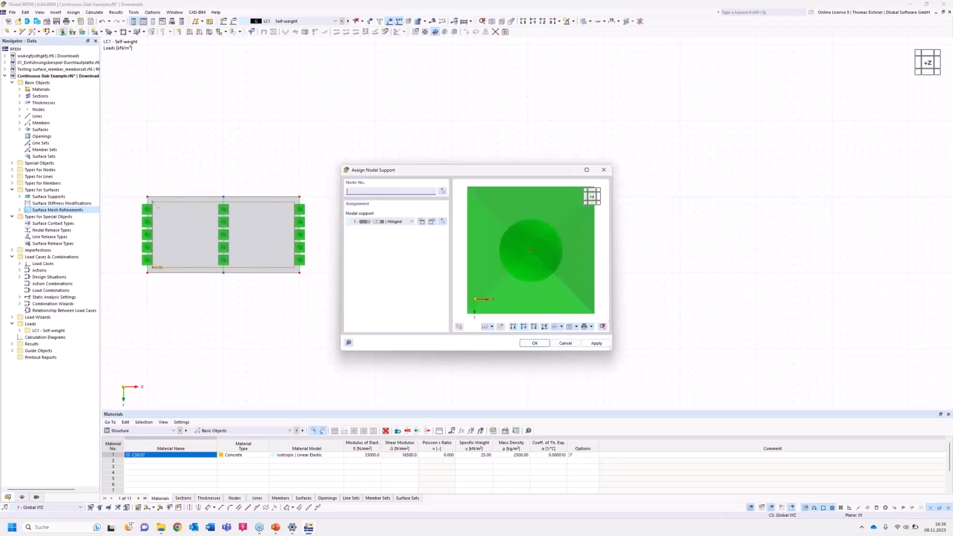
drag(454, 169, 189, 178)
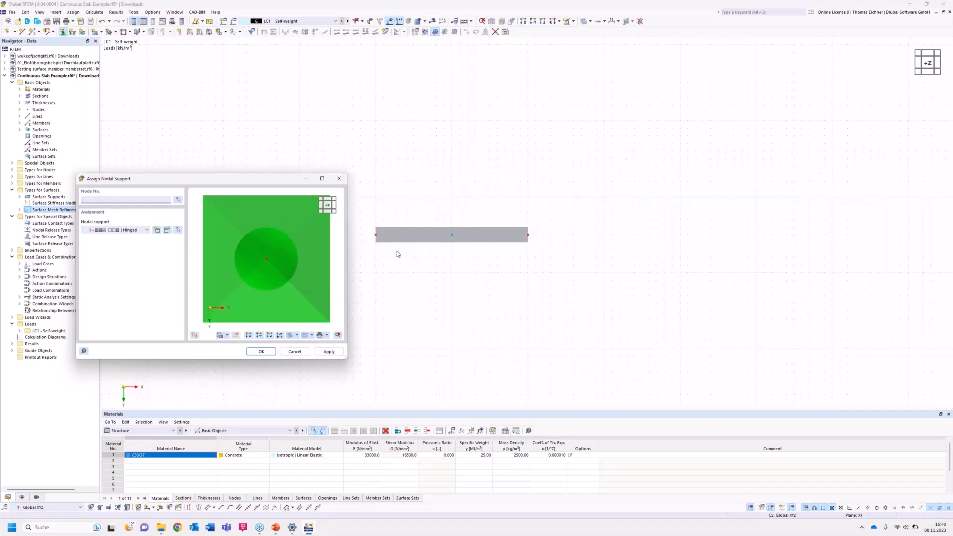
click(124, 230)
click(124, 232)
click(167, 232)
click(169, 231)
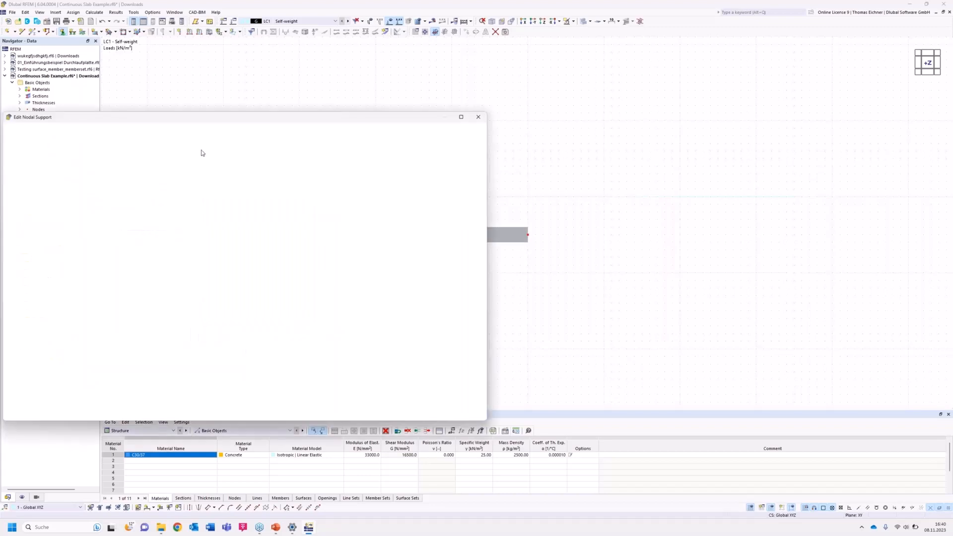
drag(219, 117, 508, 273)
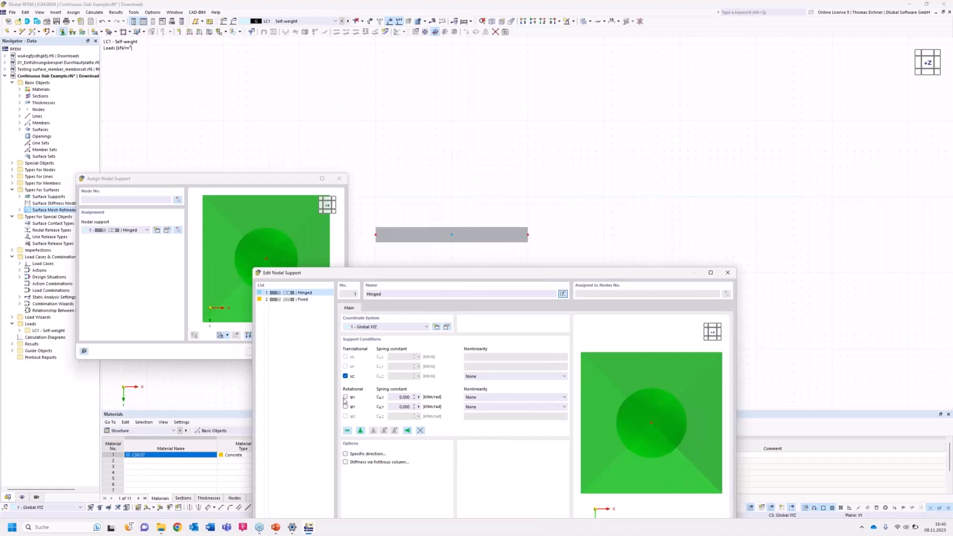
click(345, 396)
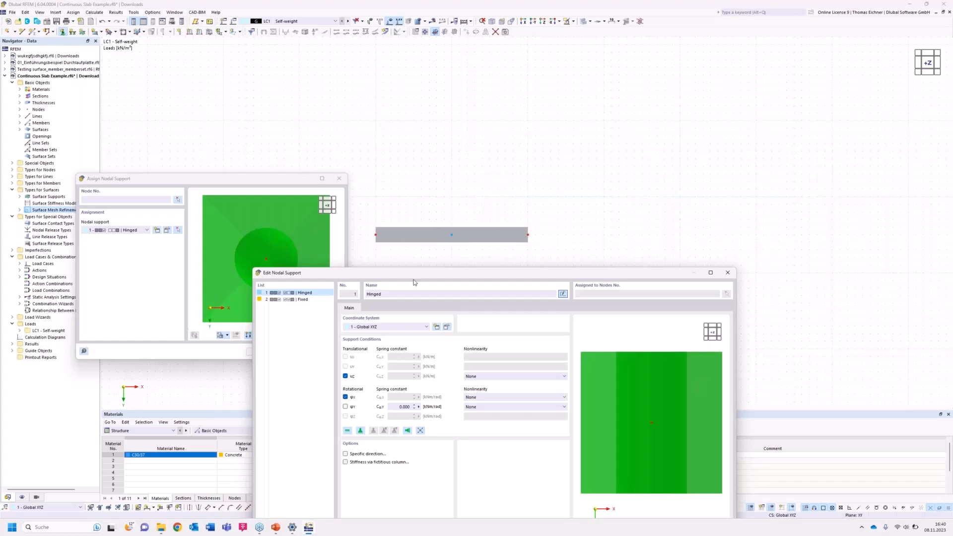
drag(414, 273, 389, 272)
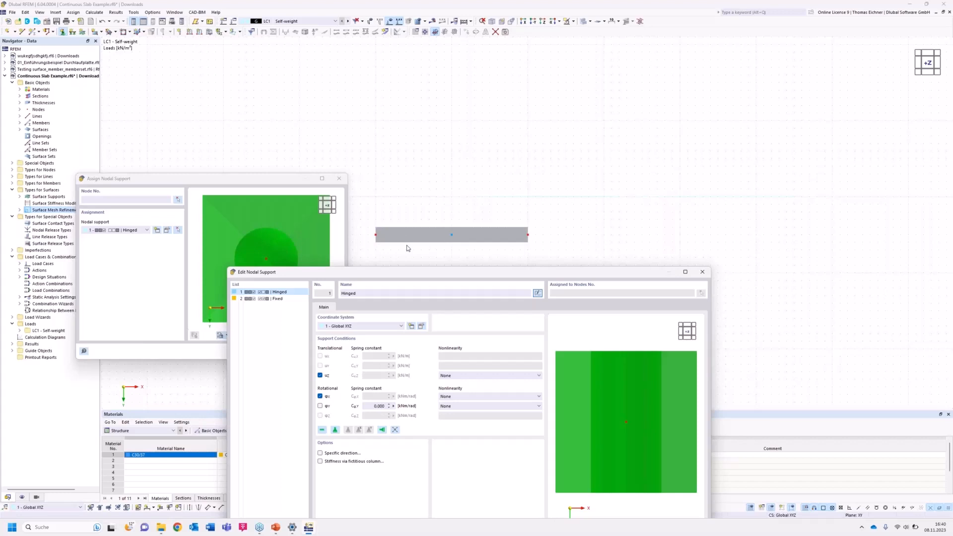
drag(399, 273, 362, 169)
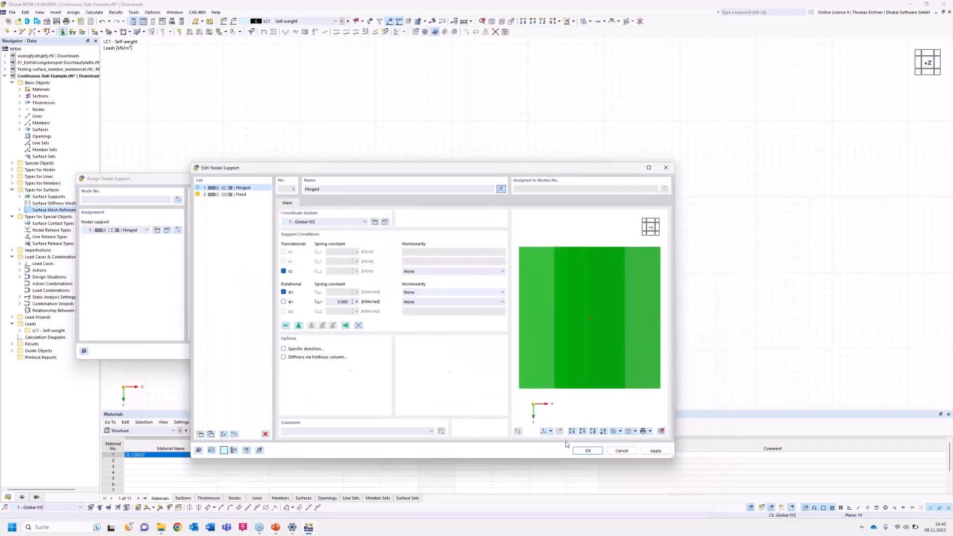
click(586, 451)
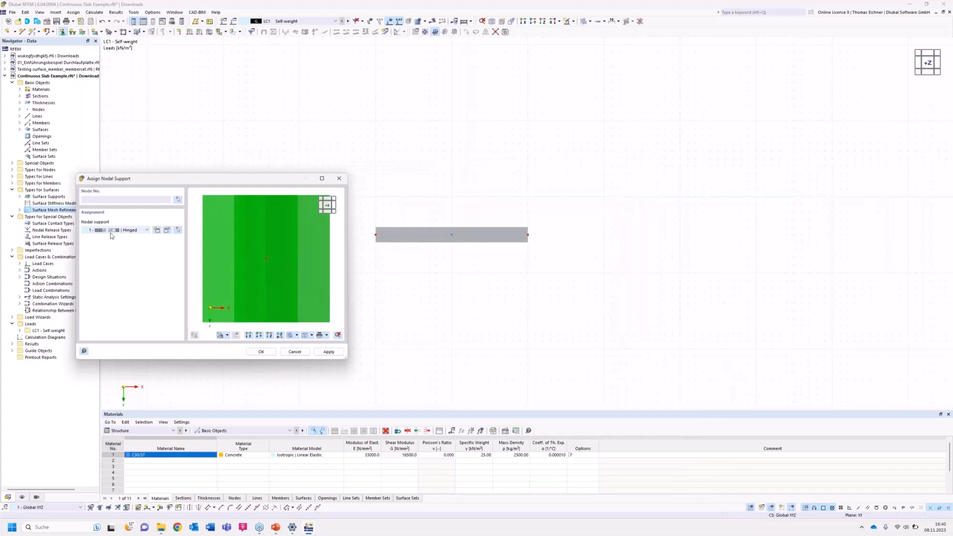
click(259, 352)
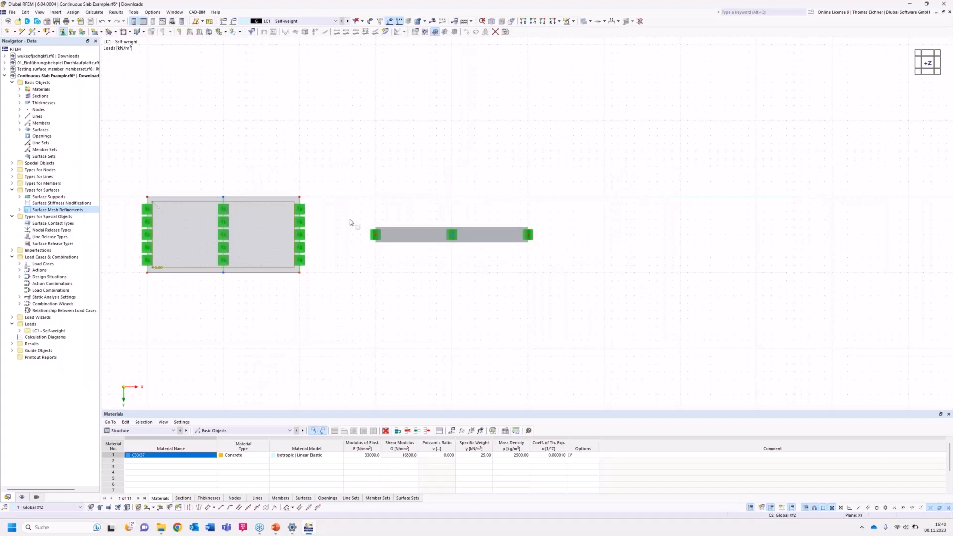
Apply a uniform 10 kN/m member load in the global Z direction to the beam in load case LC1.
click(199, 32)
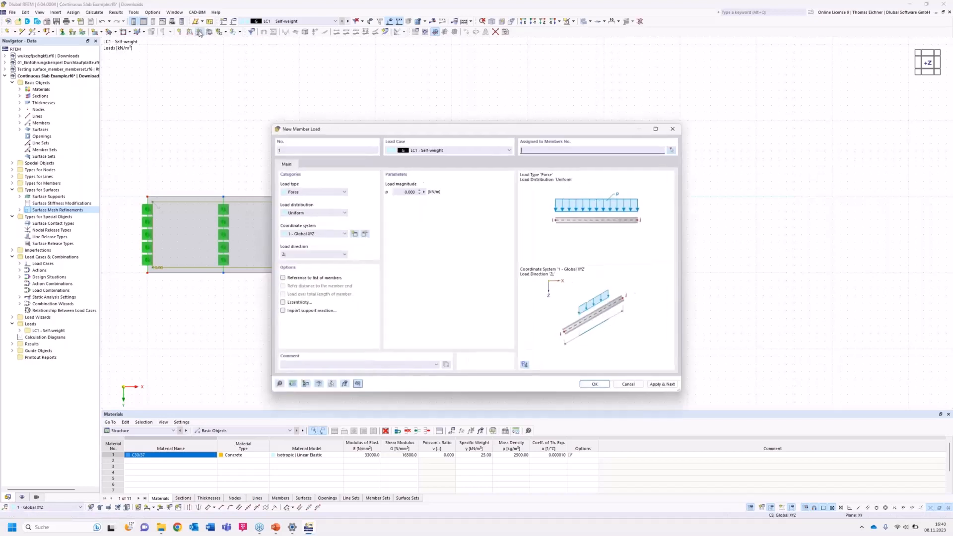
click(402, 192)
text(10)
click(597, 385)
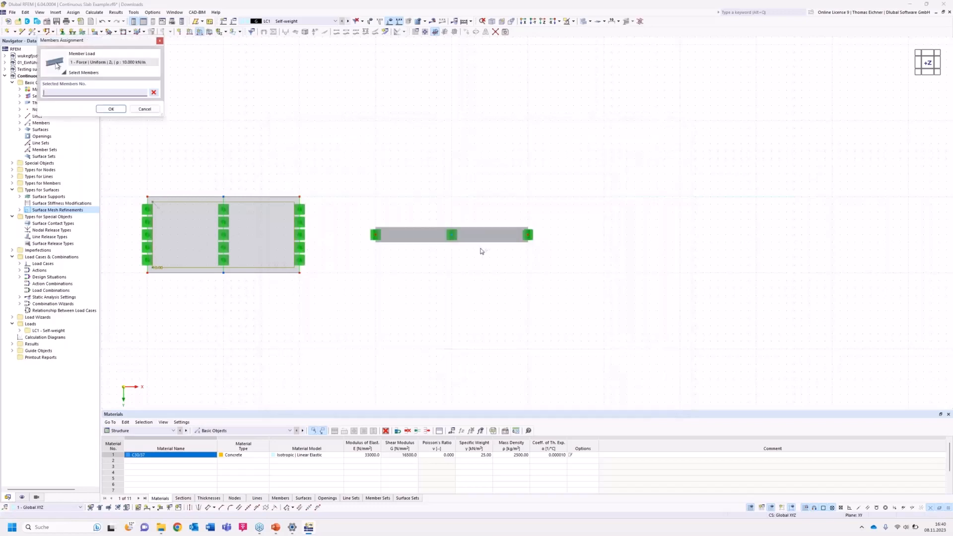
click(479, 233)
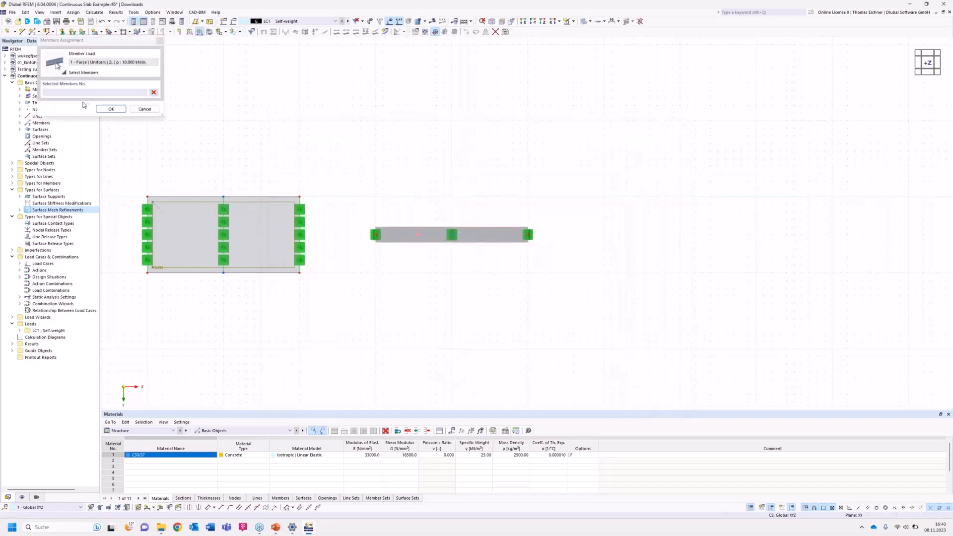
click(111, 109)
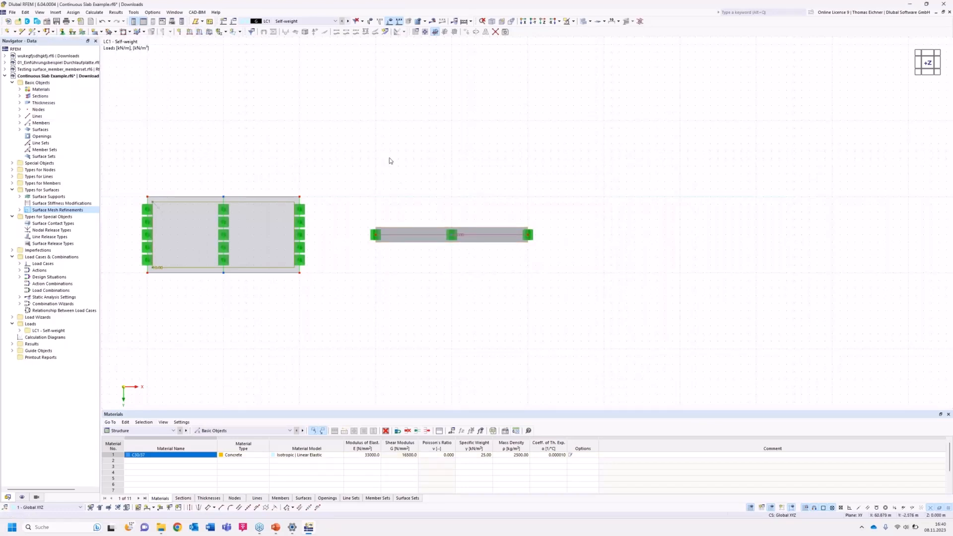
Adjust the graphic display size of the beam's member load in a 3D view of the whole model.
ctrl+middle_drag(374, 229, 483, 162)
scroll(391, 140, down, 3)
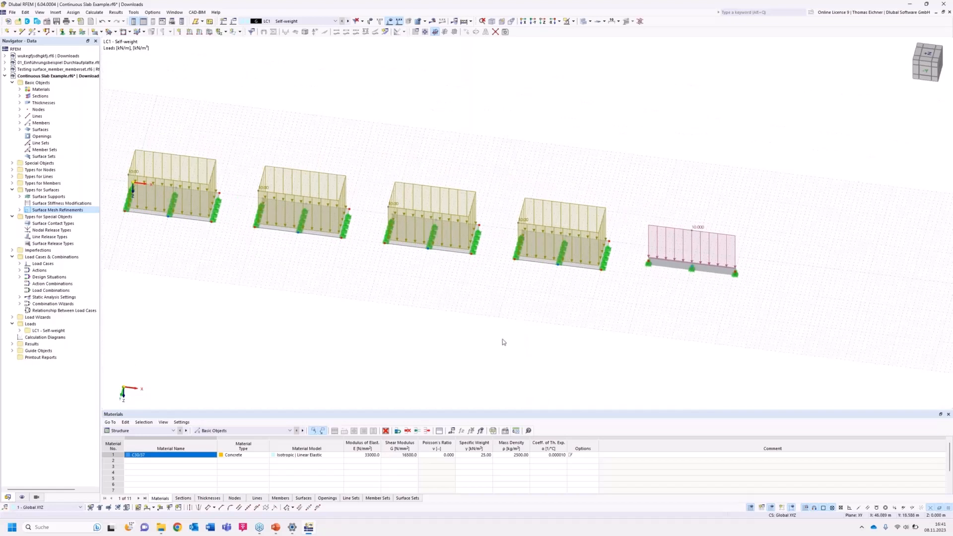
right_click(649, 232)
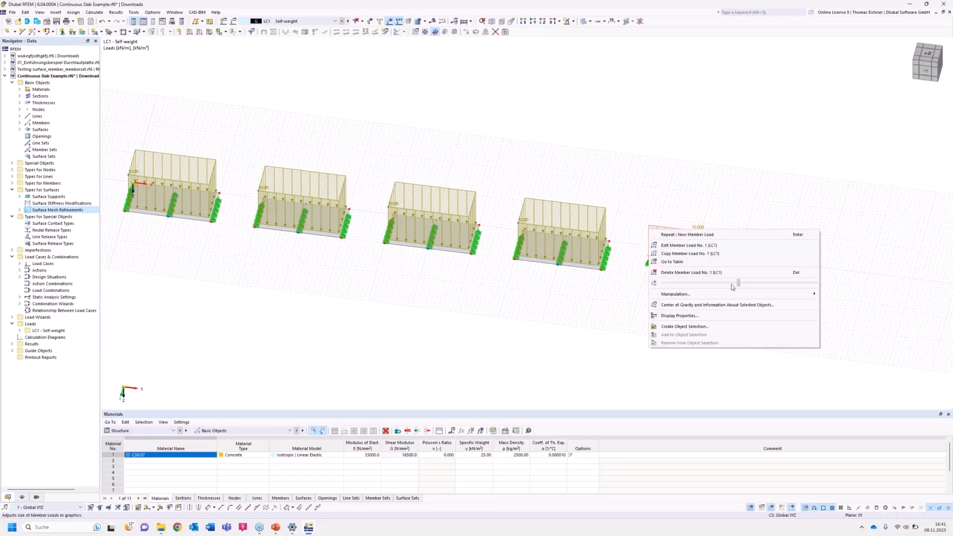
mouse_move(724, 289)
mouse_down()
mouse_move(806, 290)
mouse_move(740, 293)
mouse_up()
click(457, 318)
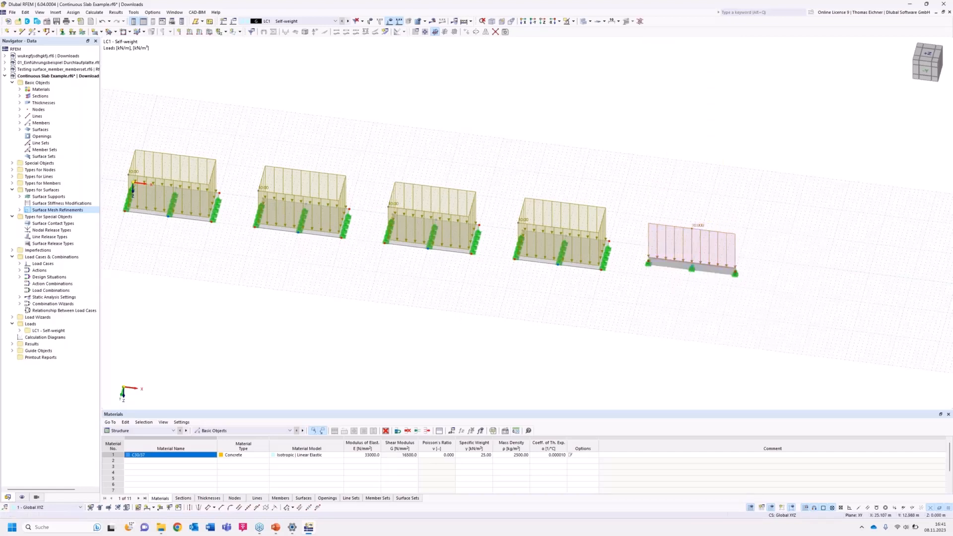
Create a result section through the middle of all four slabs, from X 0, Y 2.5 m to X 55, Y 2.5 m.
middle_drag(330, 284, 493, 324)
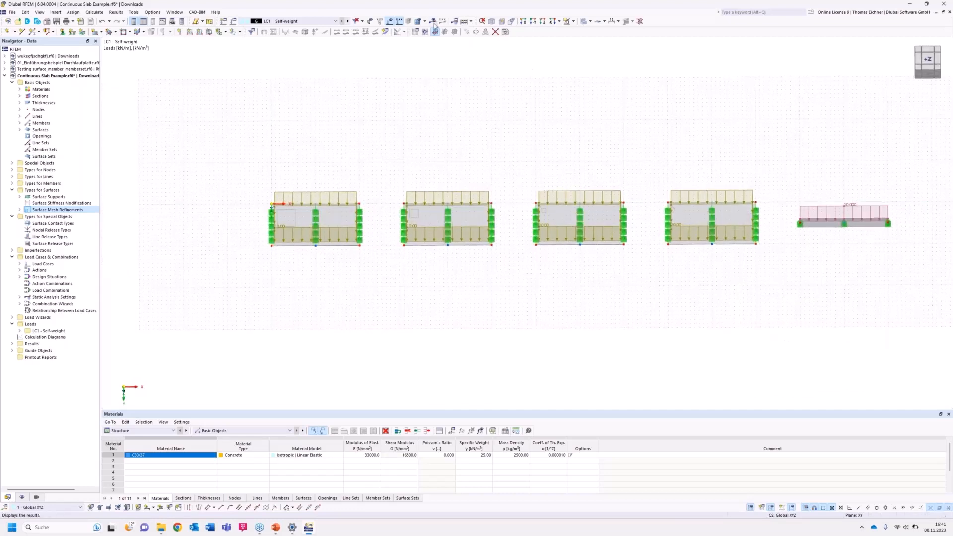
click(542, 21)
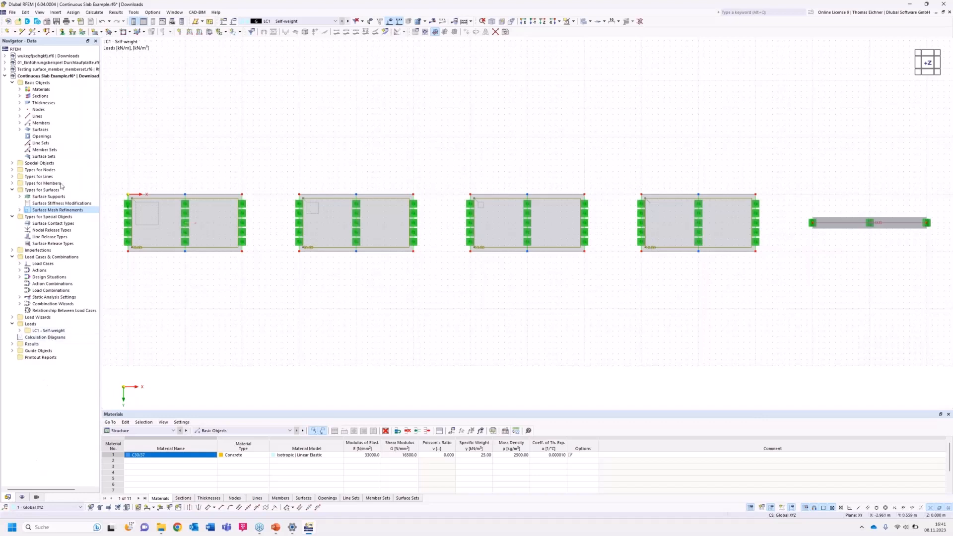
click(13, 163)
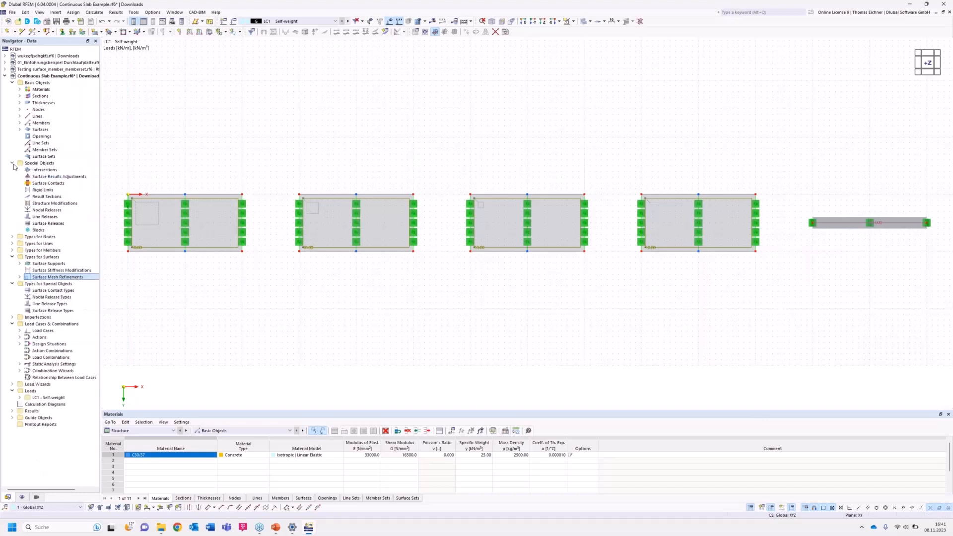
click(39, 197)
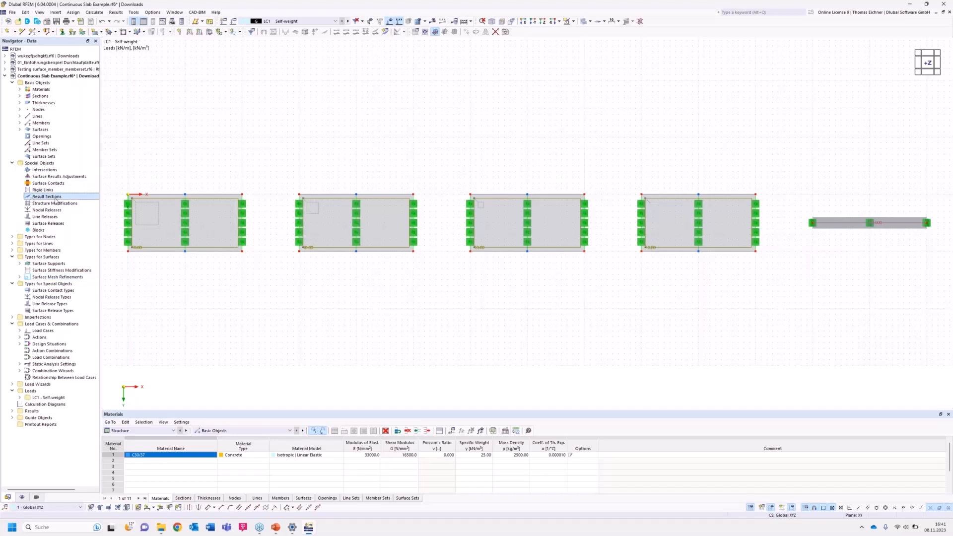
double_click(56, 197)
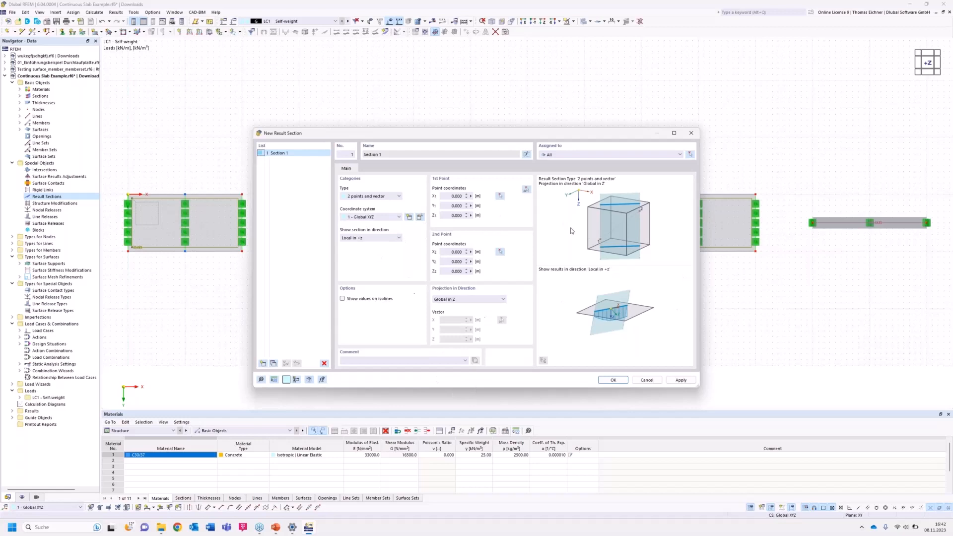
click(526, 191)
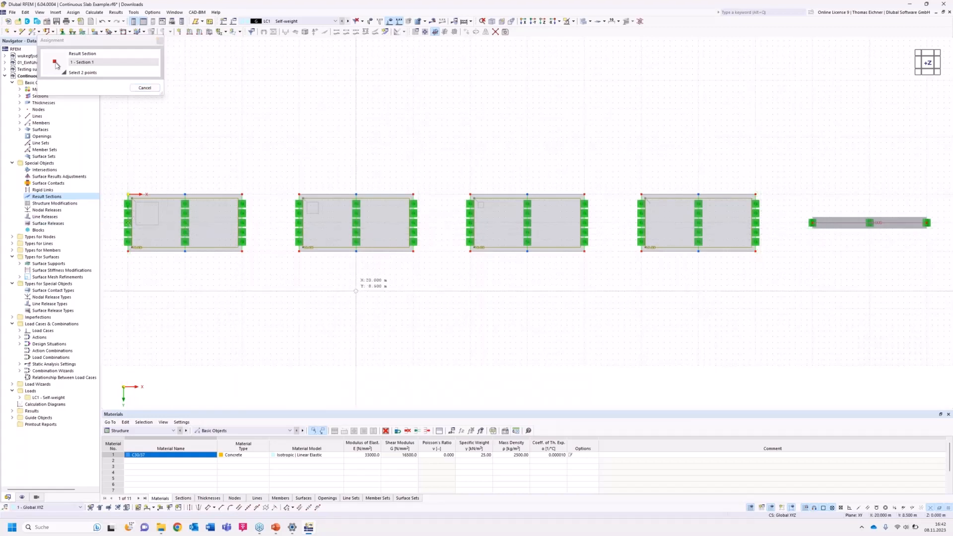
click(54, 63)
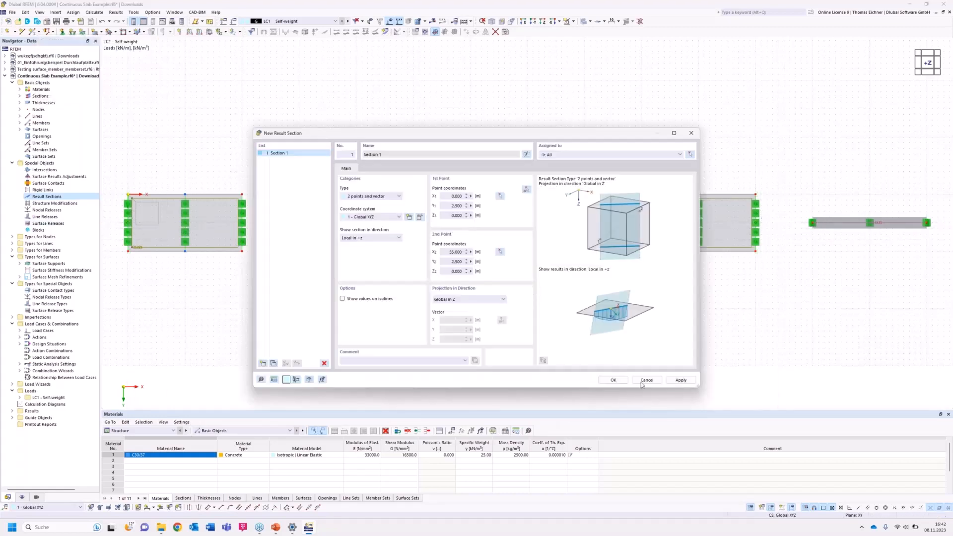
click(615, 380)
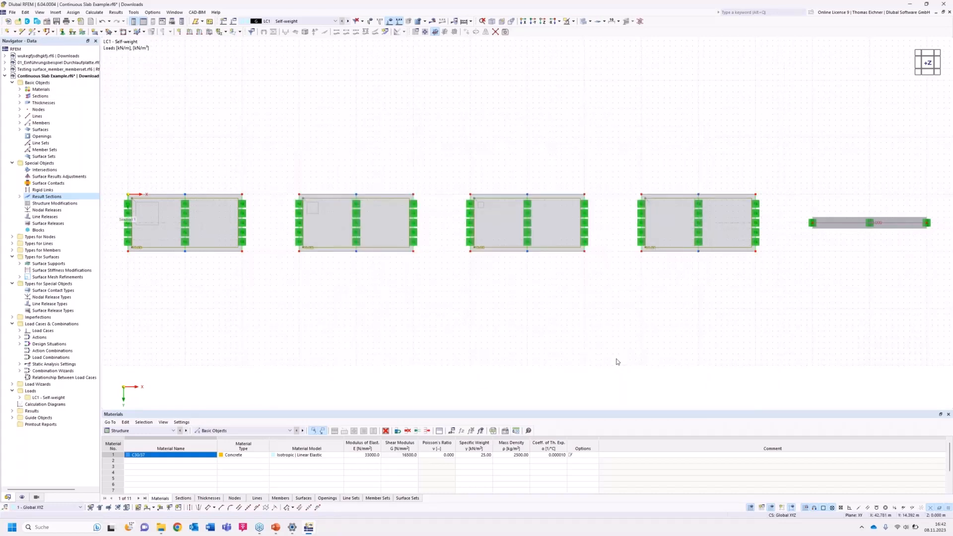
Deactivate the self-weight in load case LC1 and calculate the load case.
ctrl+middle_drag(496, 282, 508, 224)
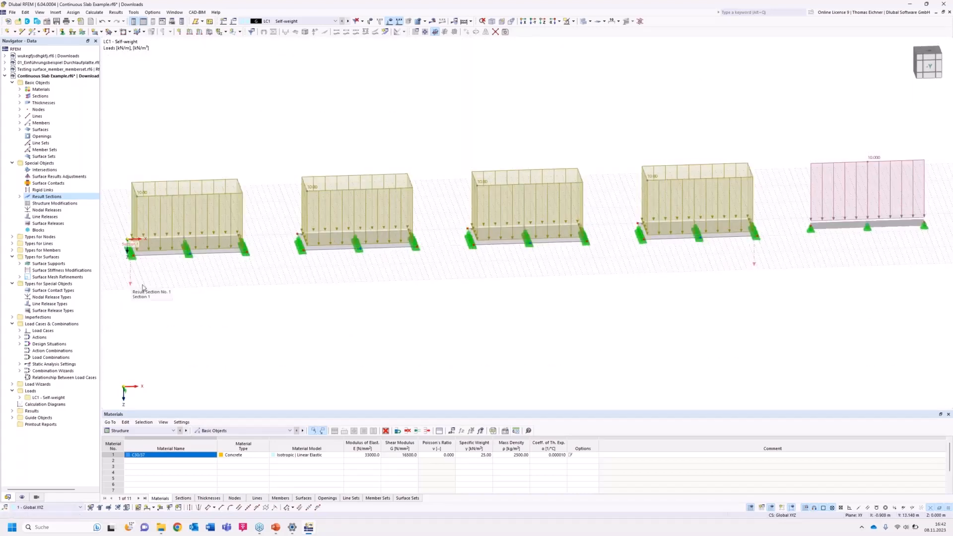
click(233, 23)
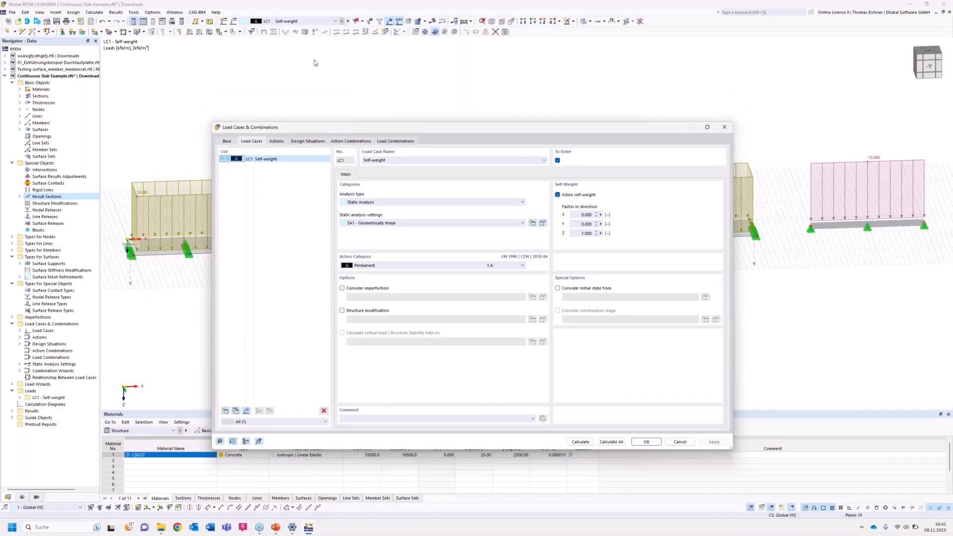
click(557, 194)
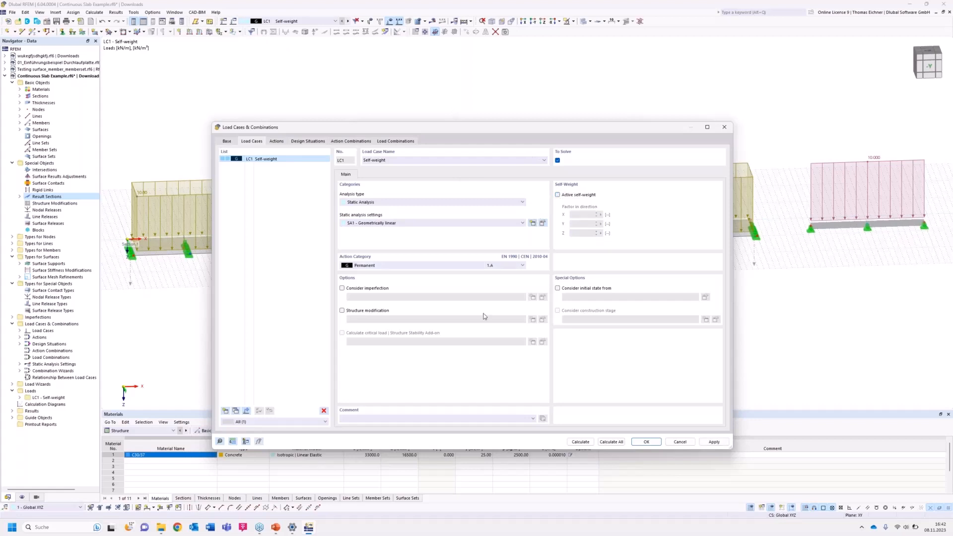
click(586, 442)
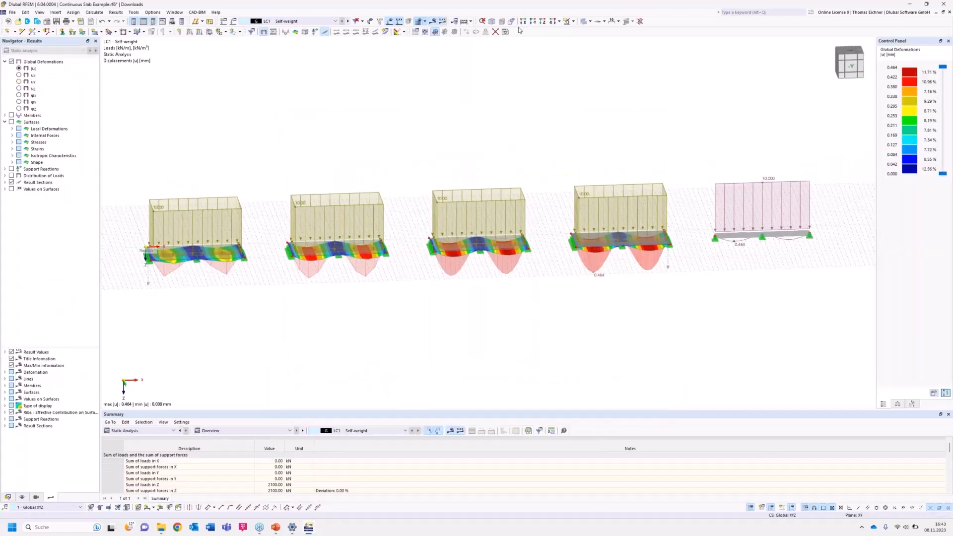
Show the local extremes of the deformation along the result section in a side view of all slabs and the beam.
scroll(542, 88, down, 2)
middle_drag(540, 87, 538, 112)
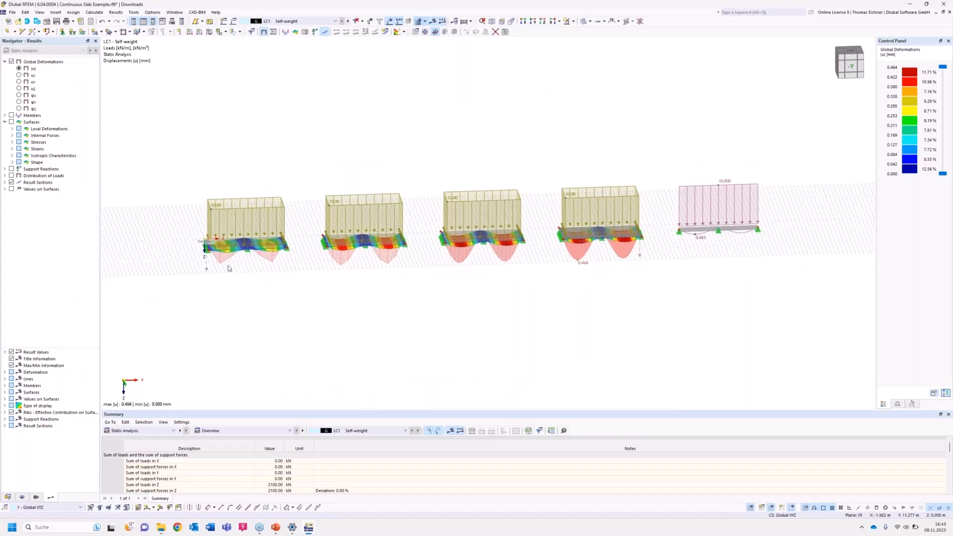
click(532, 21)
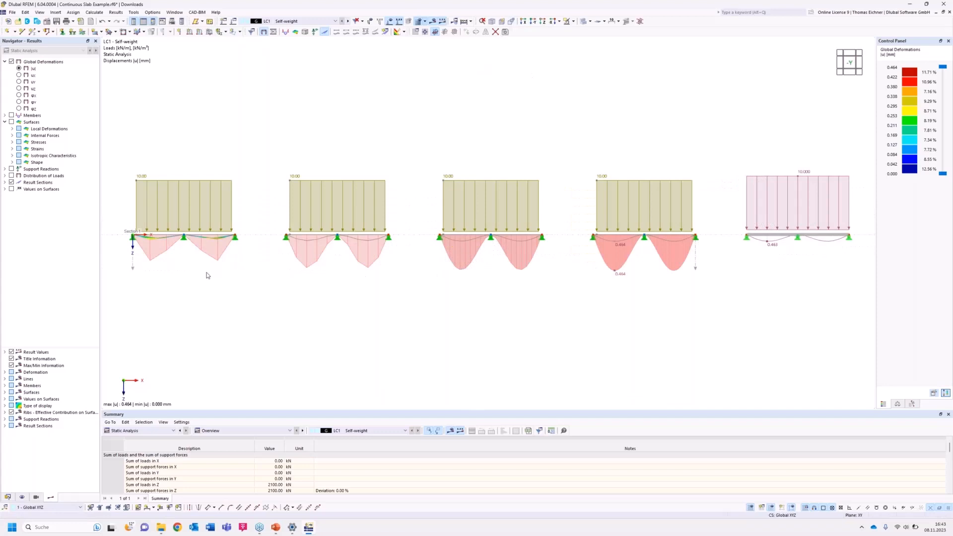
scroll(207, 275, up, 1)
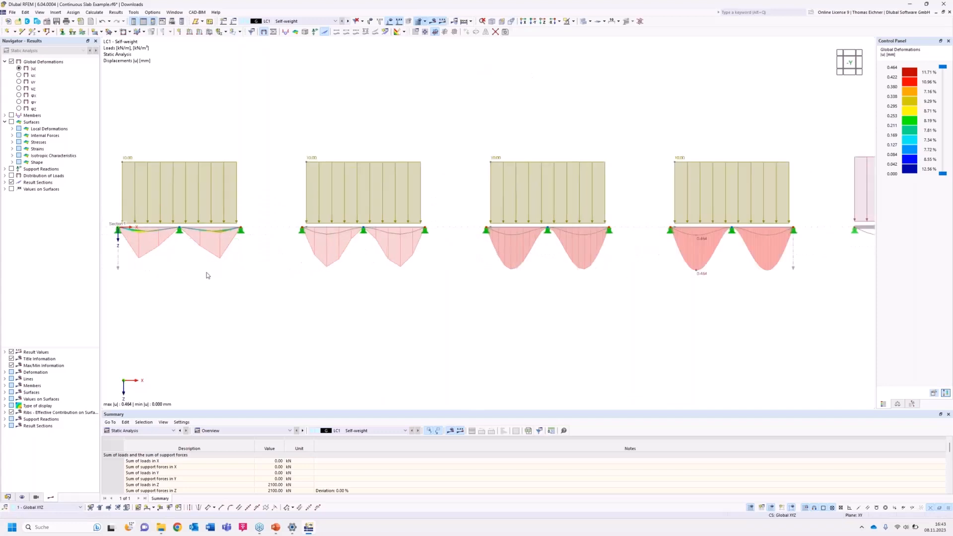
click(35, 497)
click(50, 498)
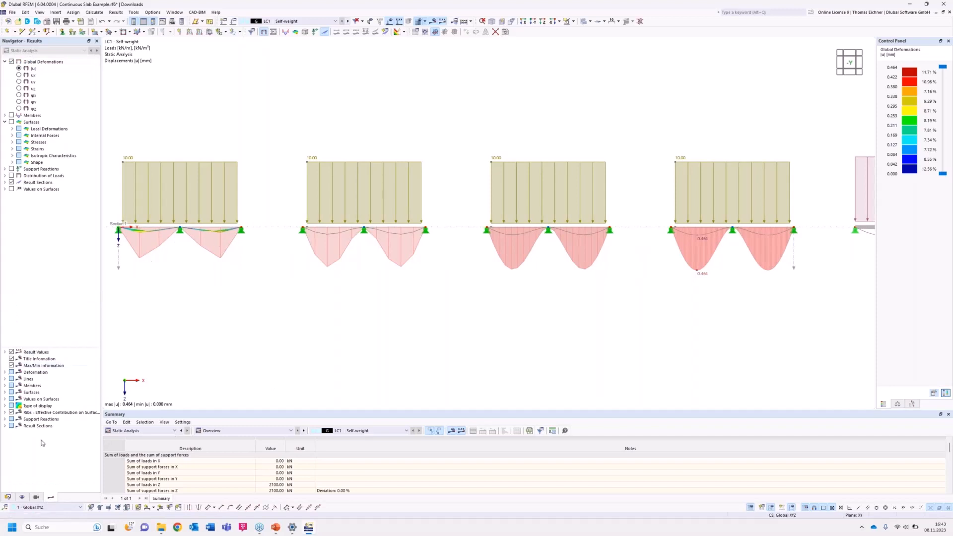
click(5, 400)
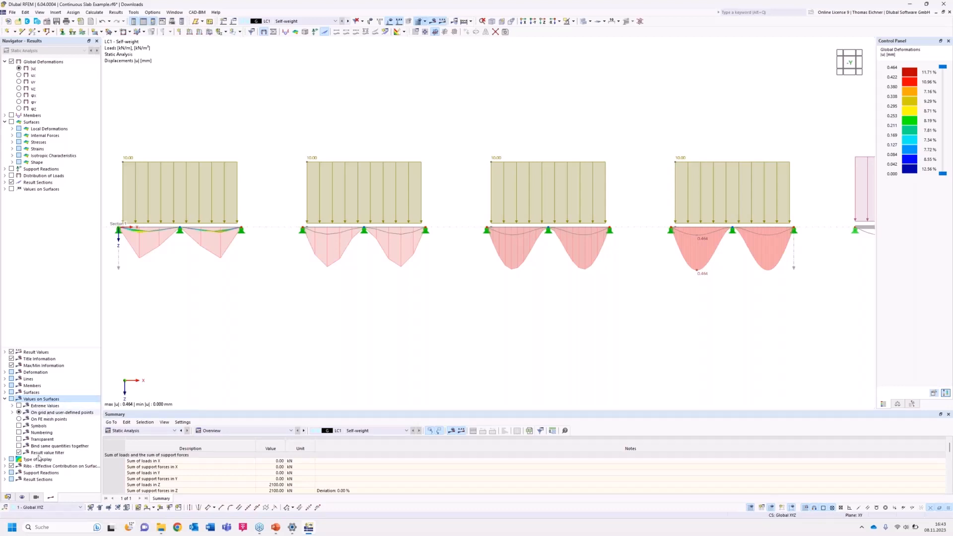
click(5, 479)
scroll(40, 458, down, 2)
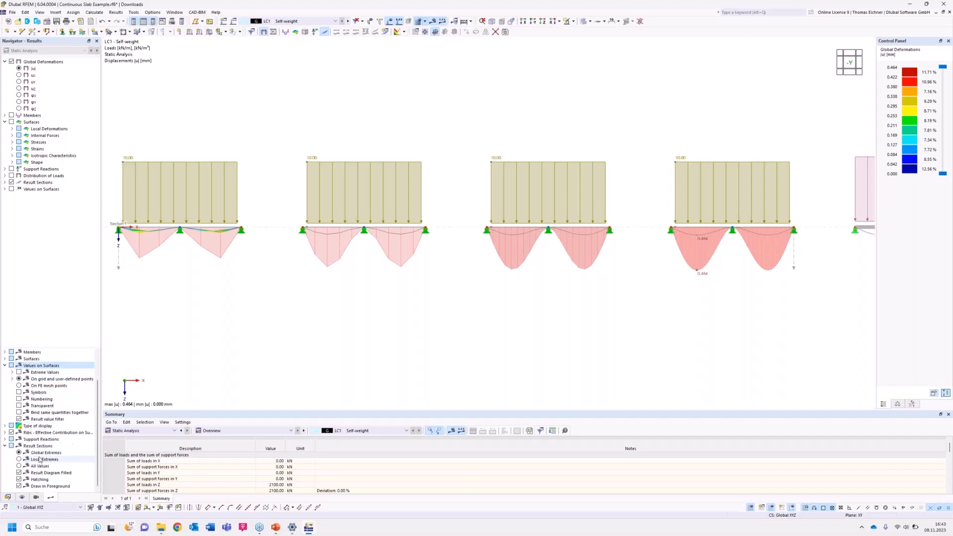
click(35, 445)
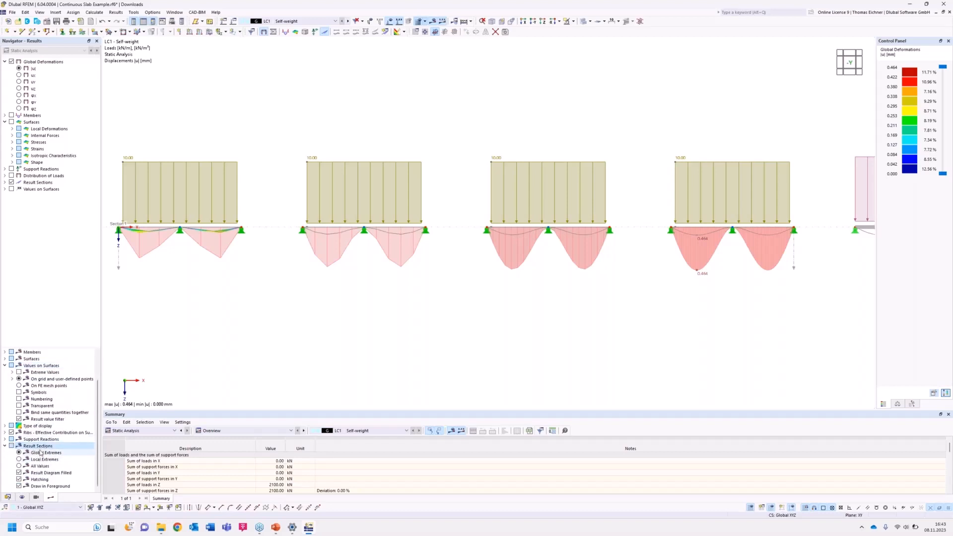
click(19, 459)
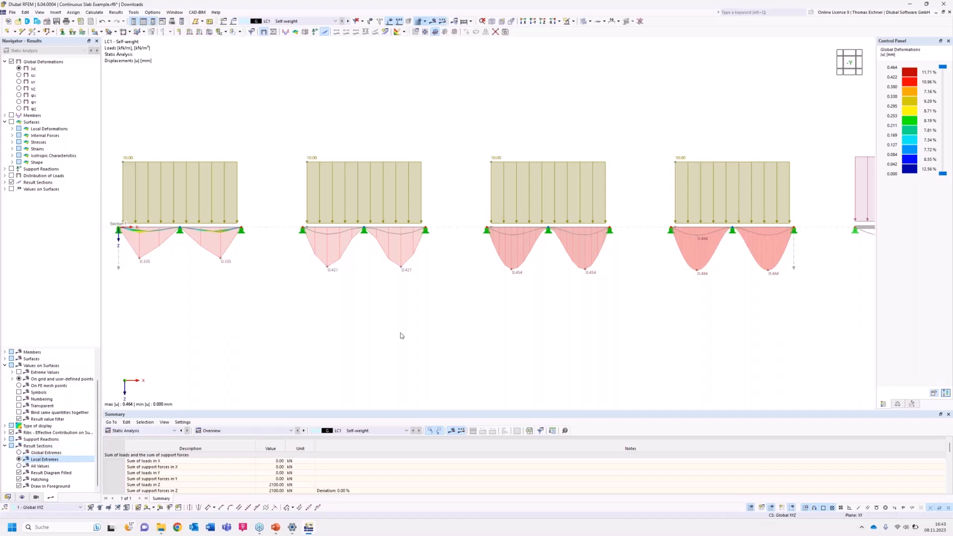
scroll(410, 334, down, 3)
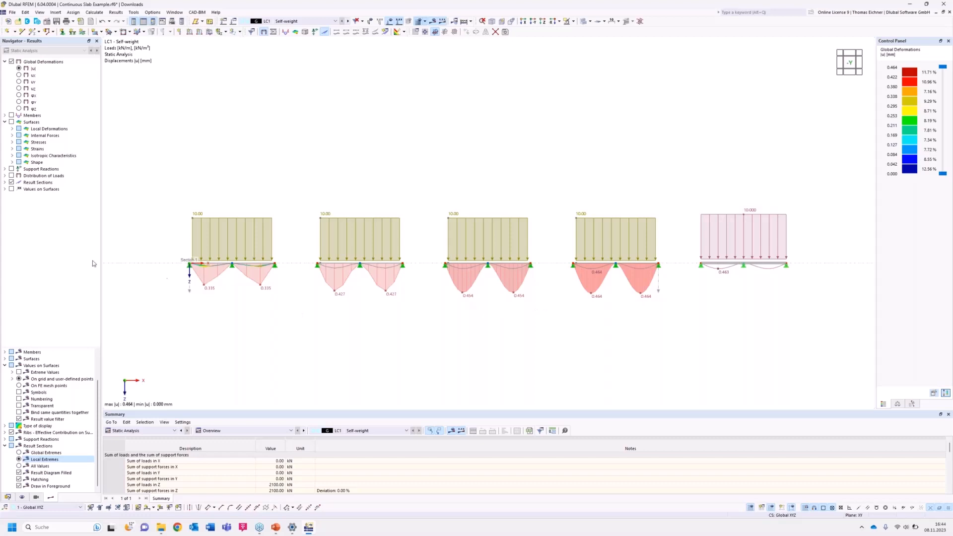
Display the bending moments My for the members together with the basic internal forces mx for the surfaces.
click(12, 135)
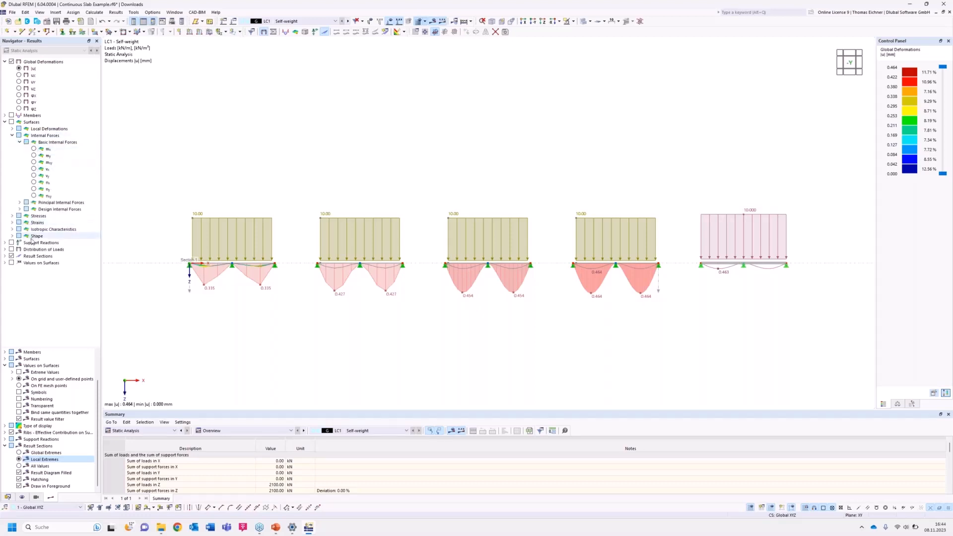
click(5, 115)
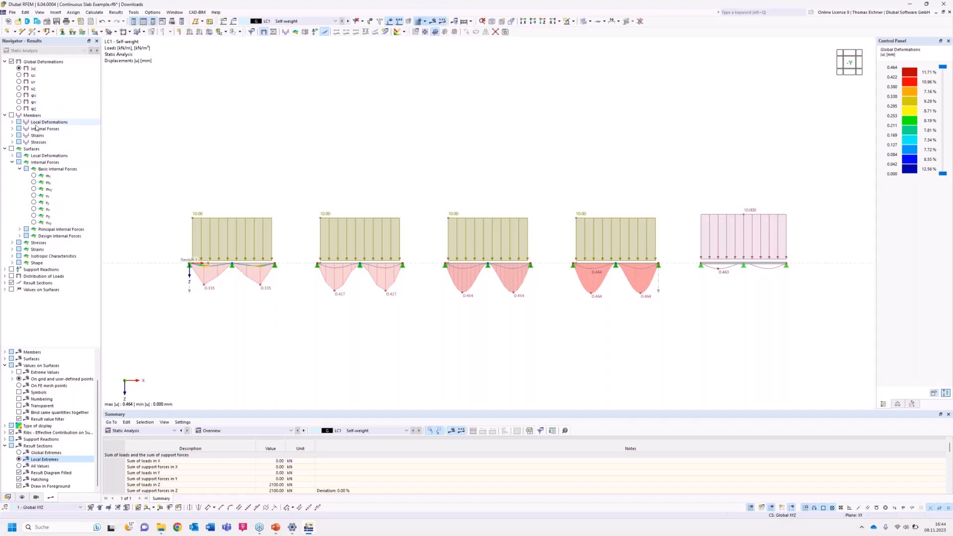
click(12, 129)
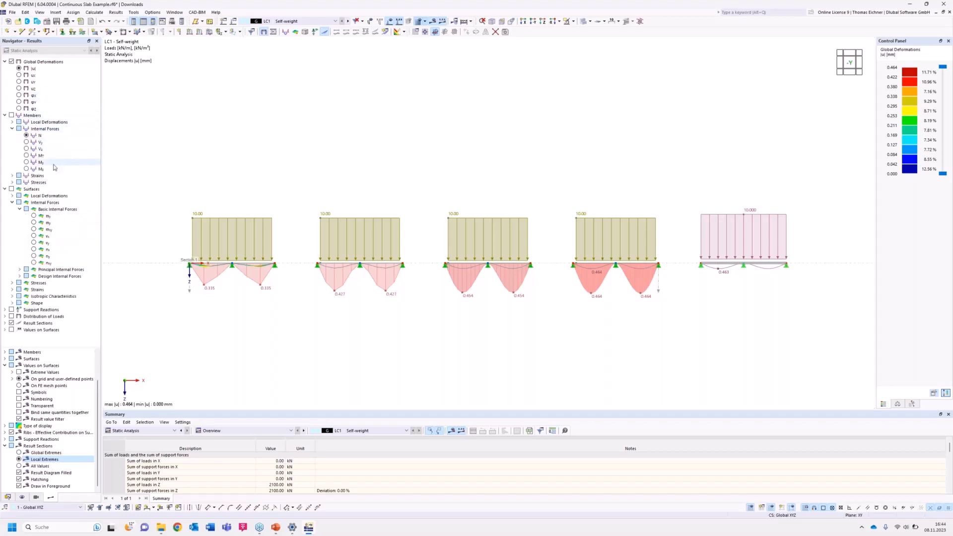
click(27, 163)
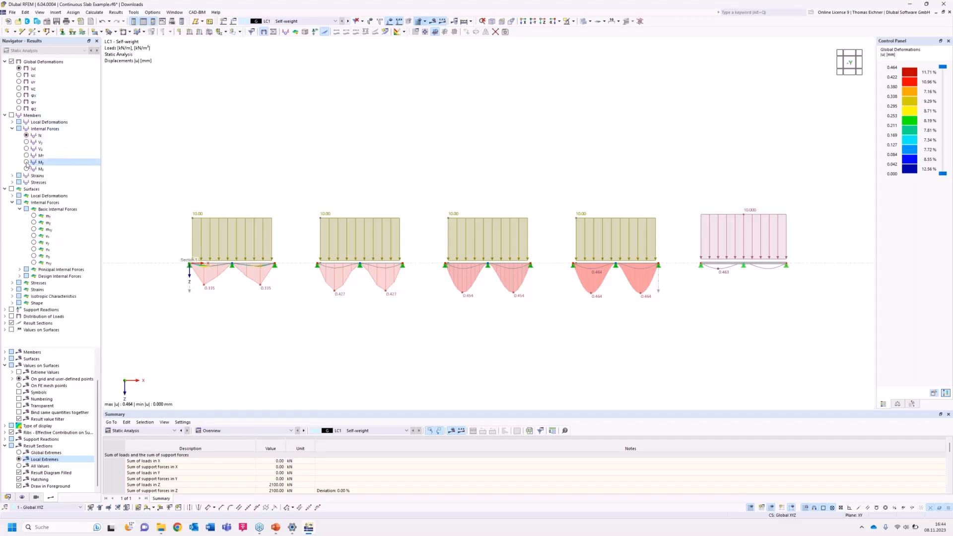
click(27, 163)
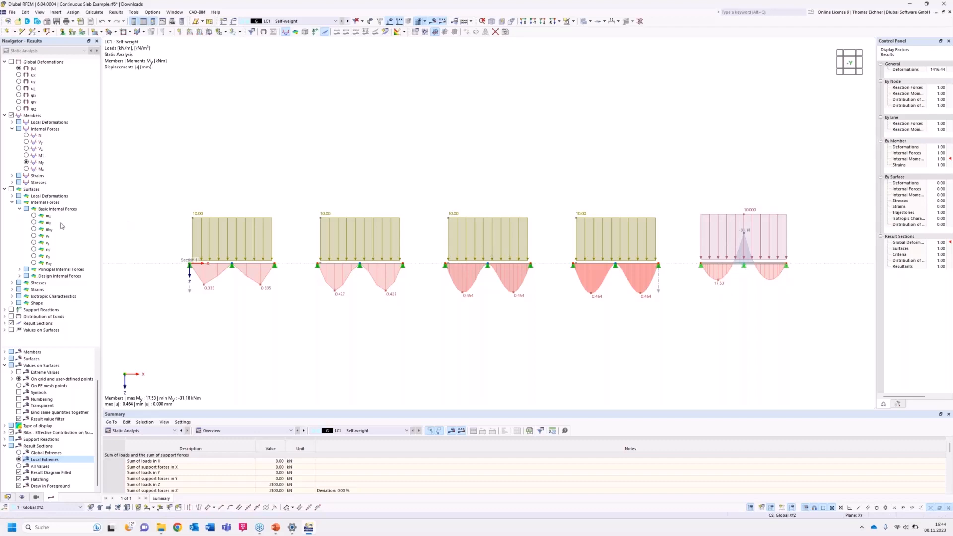
click(34, 223)
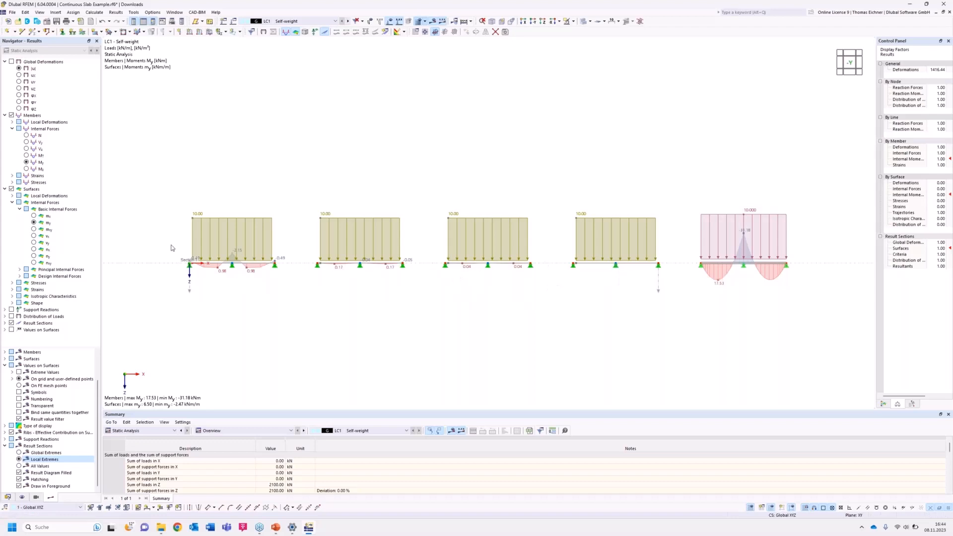
click(33, 216)
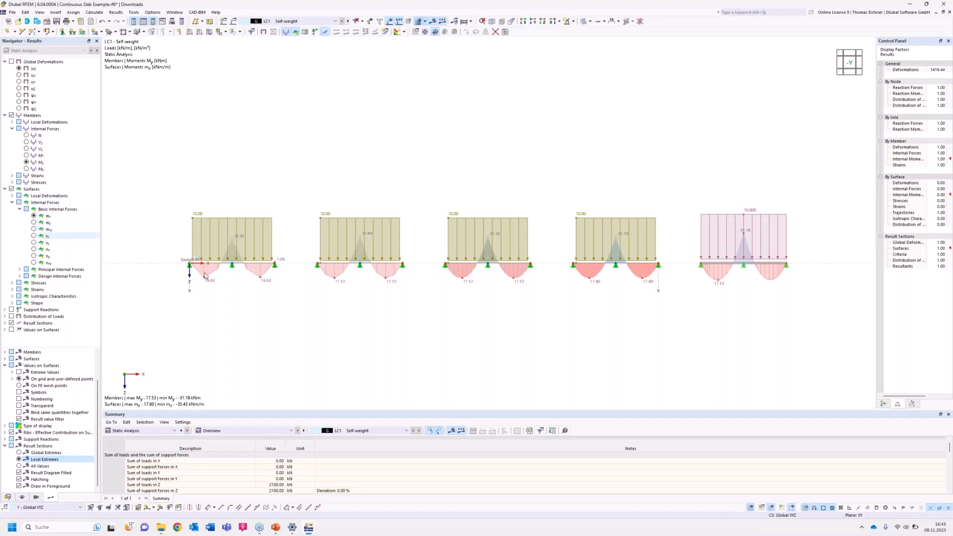
Hide the loads so only the moment diagrams show in a side view along the Y axis.
ctrl+middle_drag(345, 177, 277, 314)
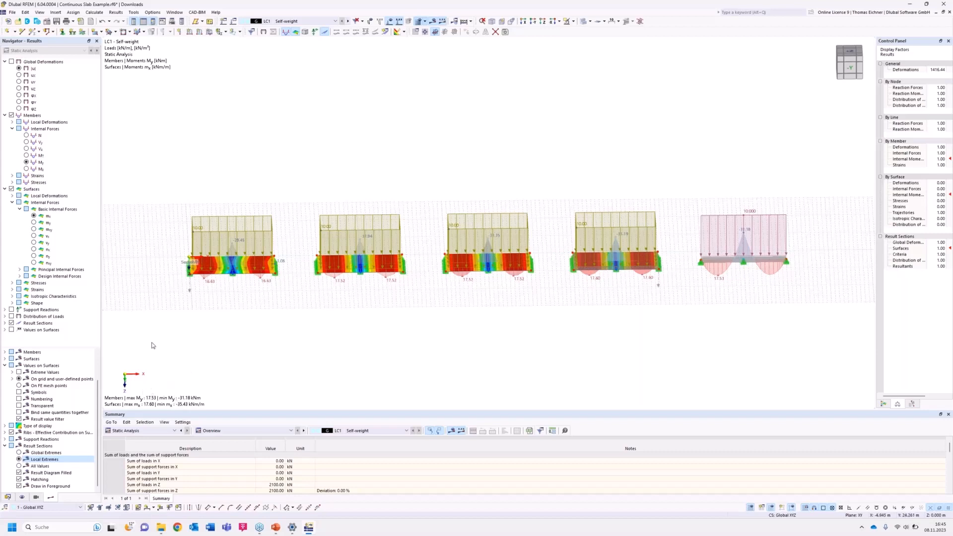
click(533, 21)
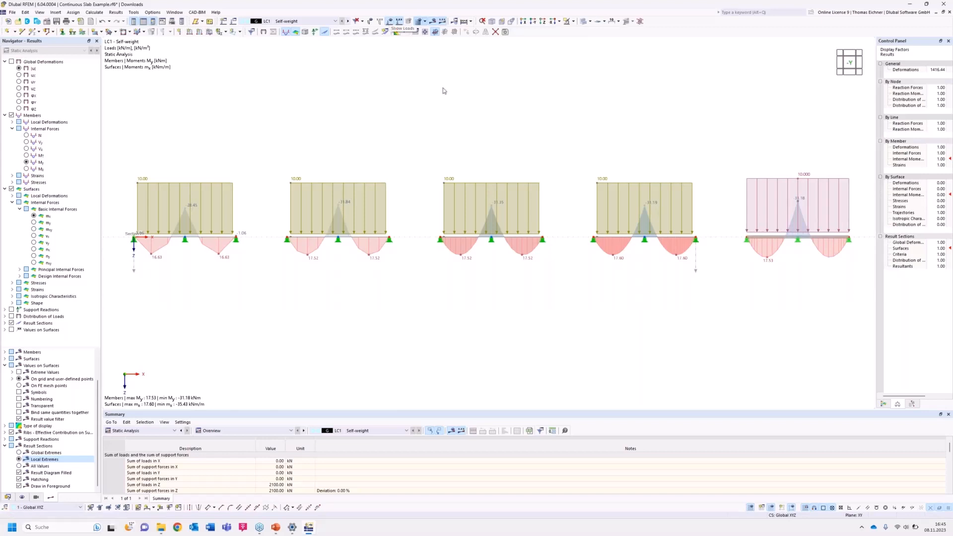
click(391, 23)
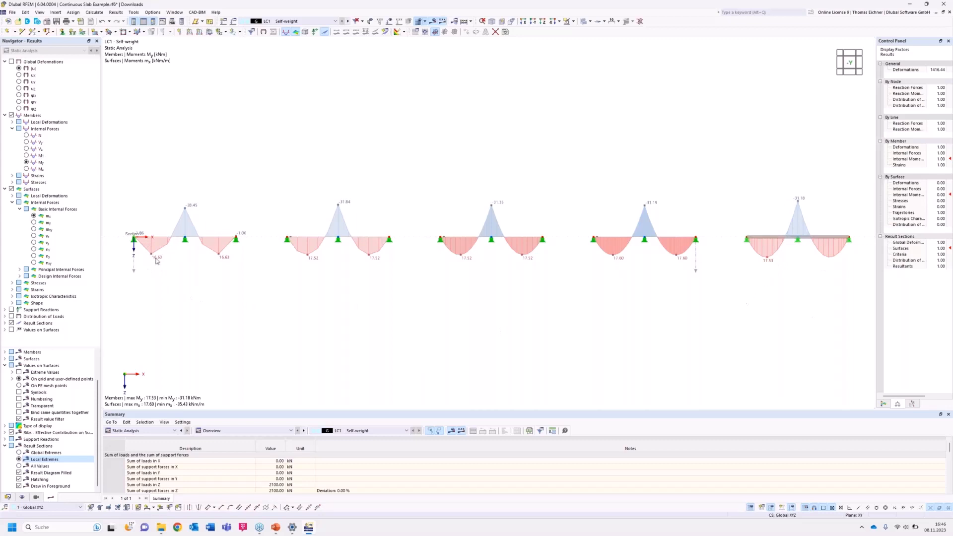
Examine the deformation and mx curves in the result diagrams of the result section through the slabs.
right_click(133, 272)
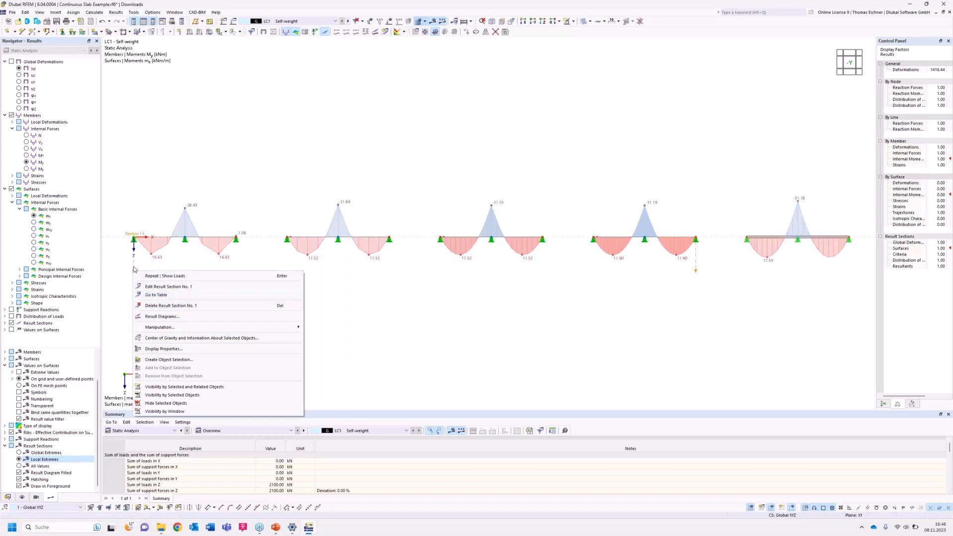
click(161, 316)
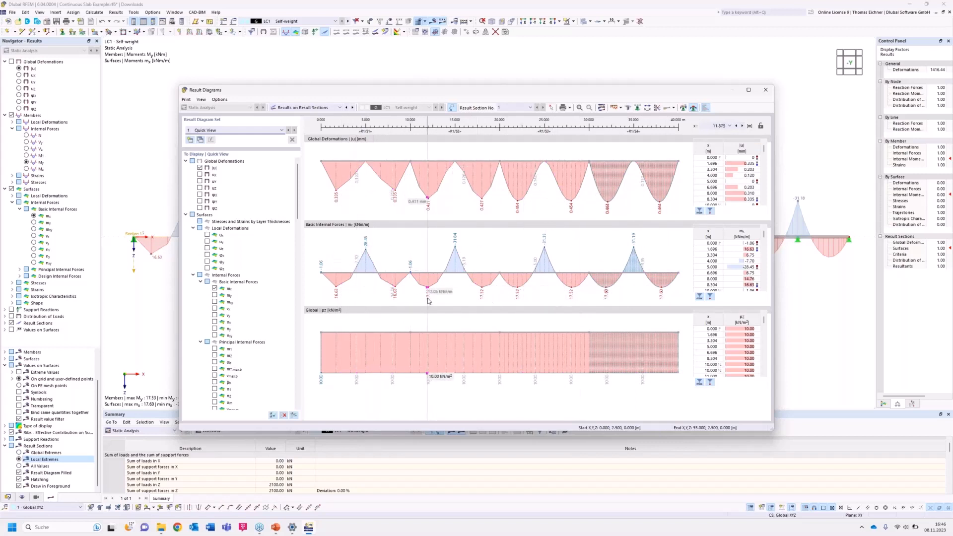
click(765, 90)
Compare the FE meshes of the four slabs in plan with the results hidden, and redisplay the results.
ctrl+middle_drag(425, 161, 423, 263)
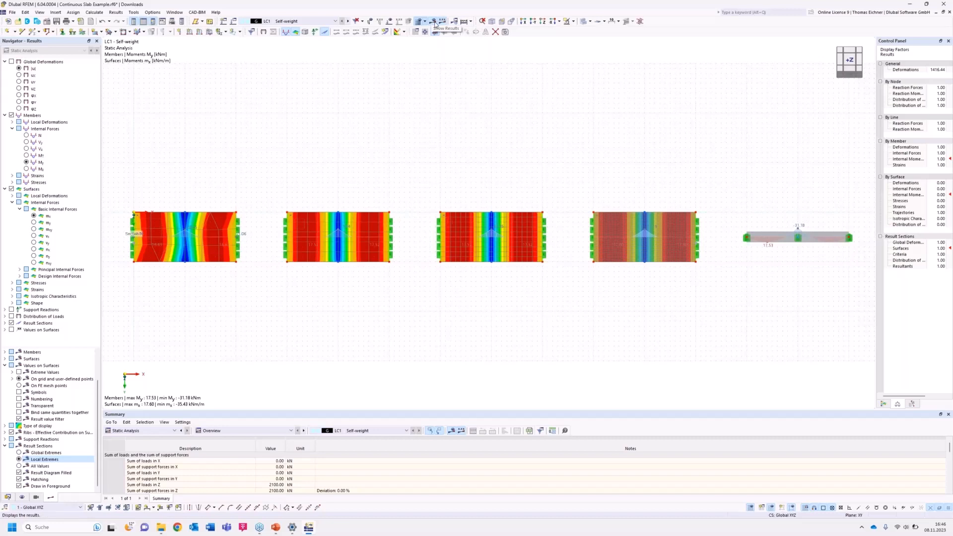
click(435, 23)
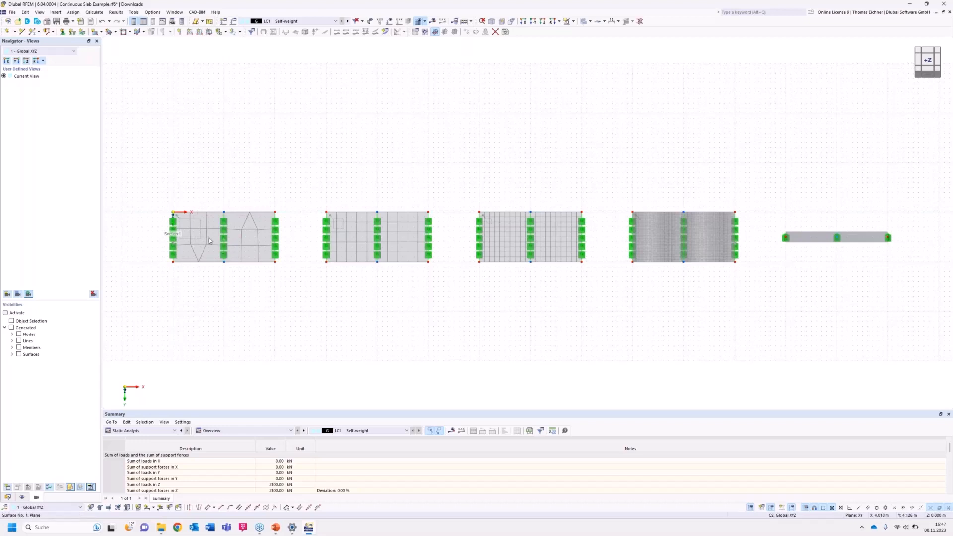
ctrl+middle_drag(399, 307, 396, 193)
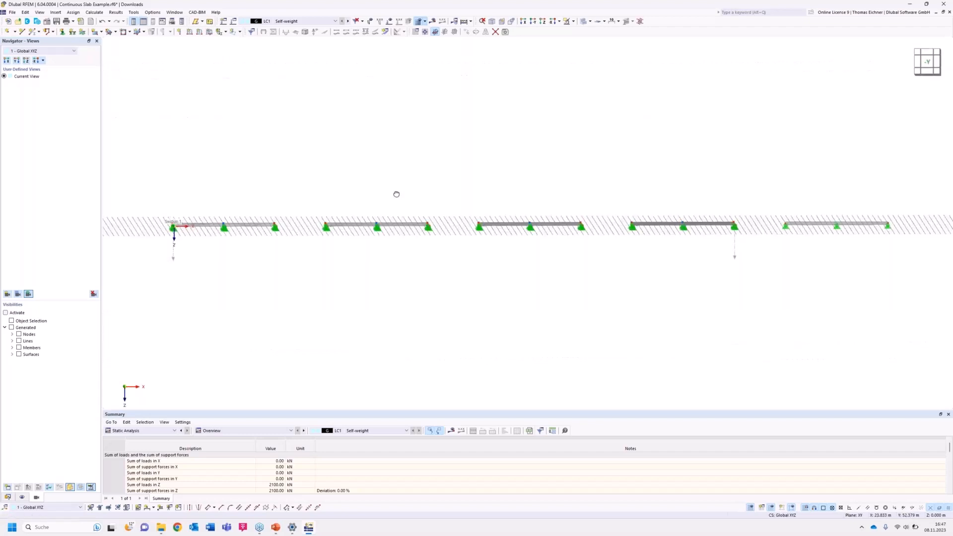
click(433, 22)
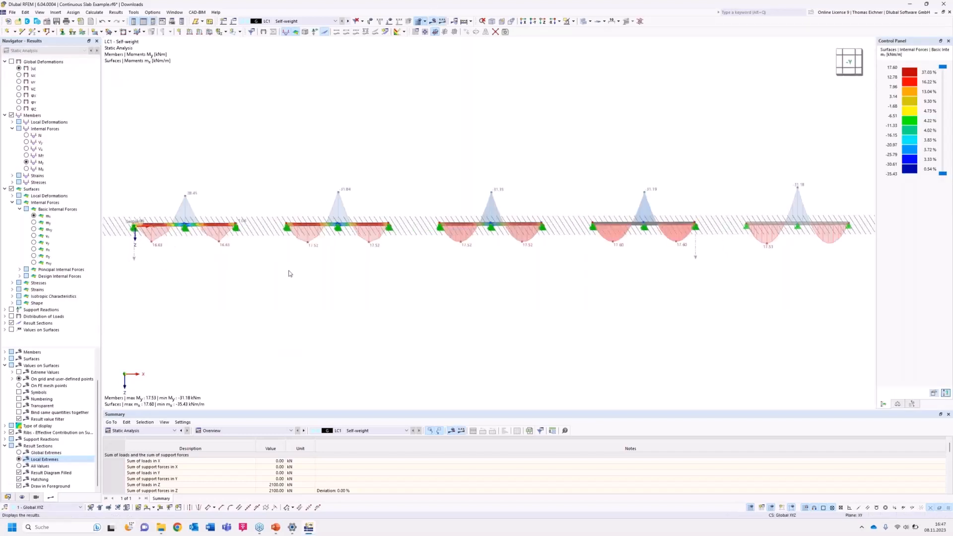
Display the total global deformations |u| for the four slabs and the beam.
ctrl+middle_drag(290, 274, 310, 273)
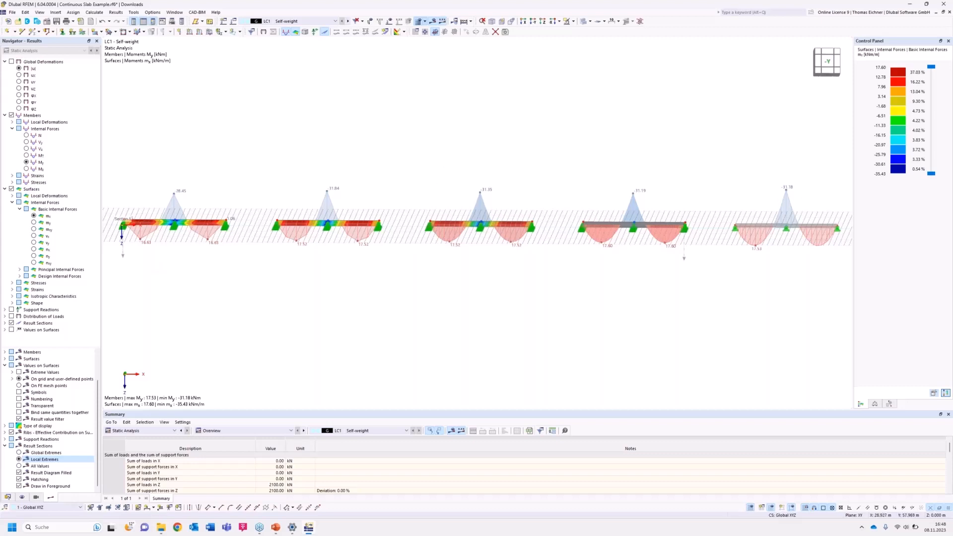
ctrl+middle_drag(451, 222, 447, 176)
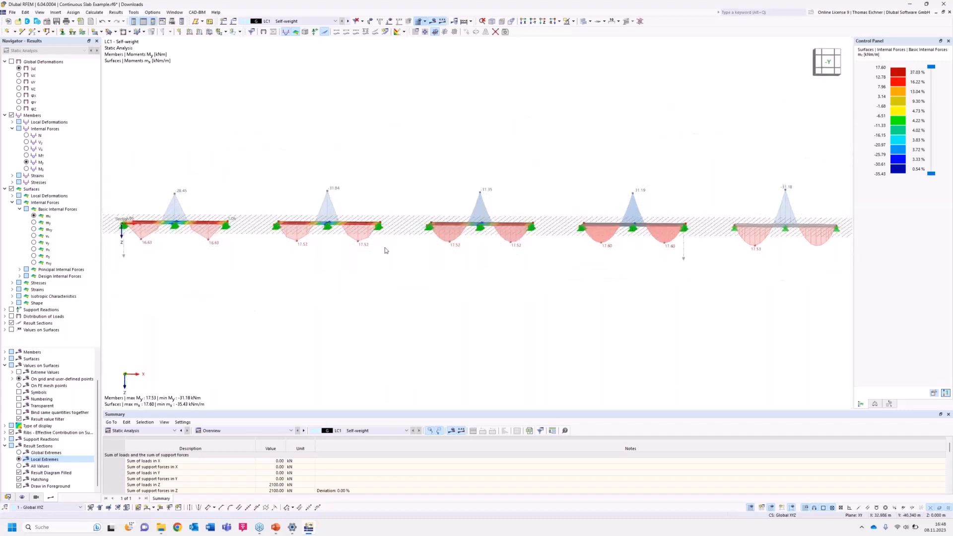
middle_drag(472, 284, 467, 284)
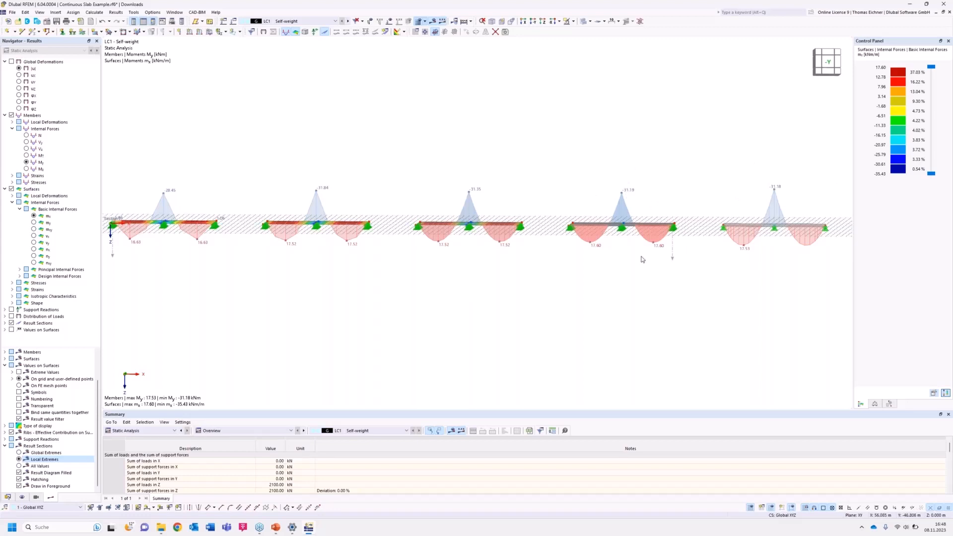
scroll(623, 237, down, 1)
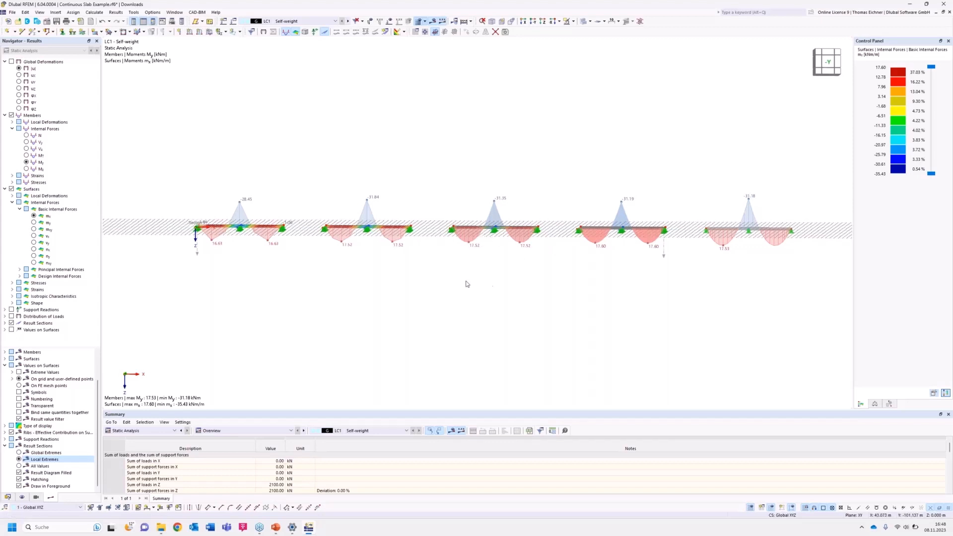
middle_drag(460, 272, 462, 280)
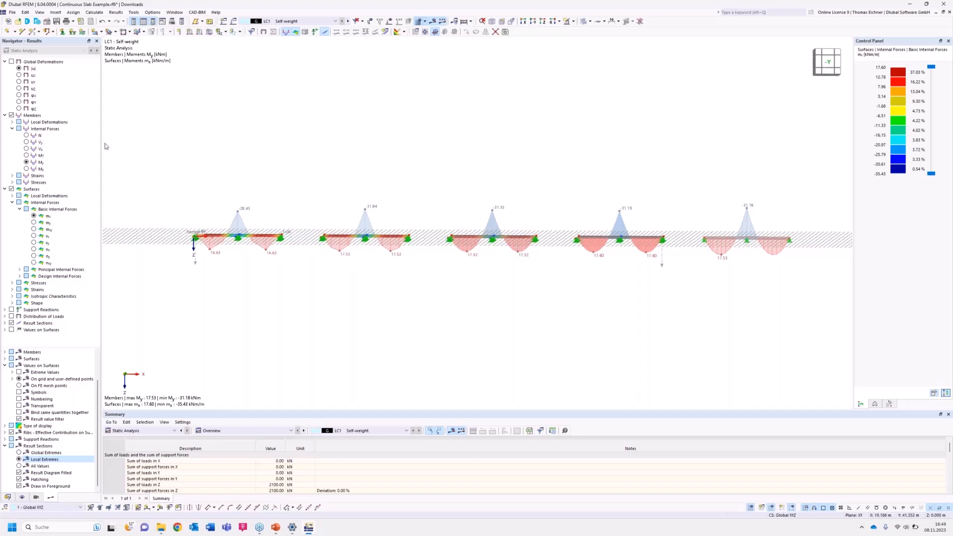
click(19, 69)
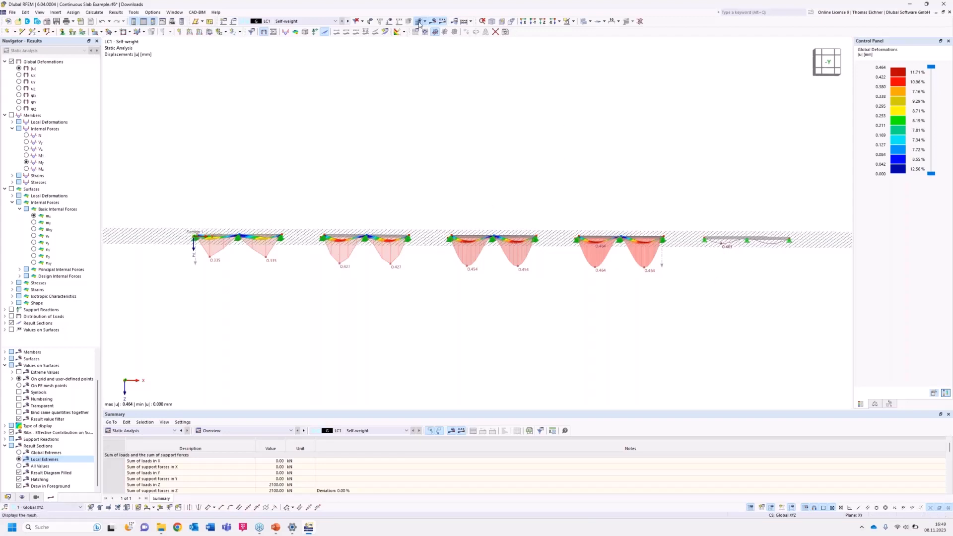
Hide the results and compare the FE meshes of the four slabs in a plan view.
click(459, 22)
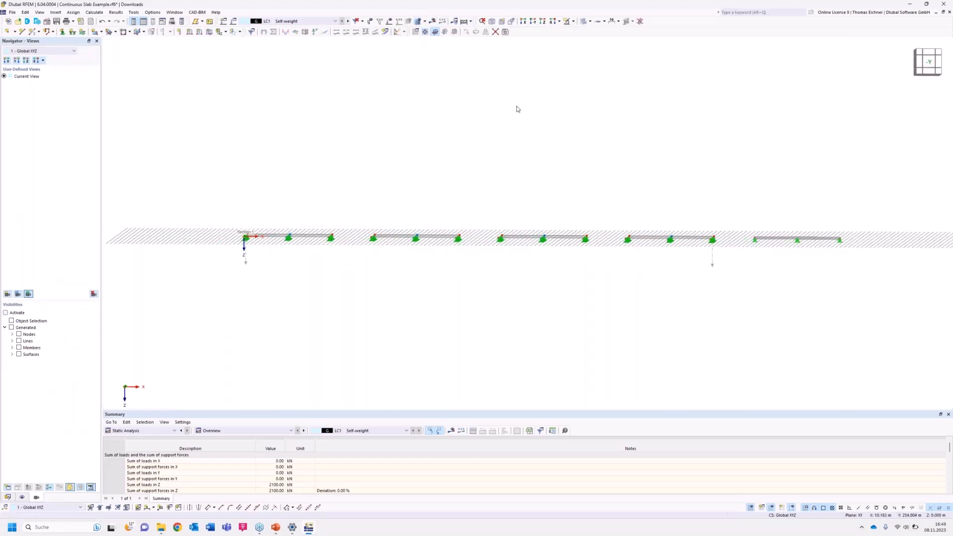
ctrl+middle_drag(525, 132, 514, 250)
click(418, 21)
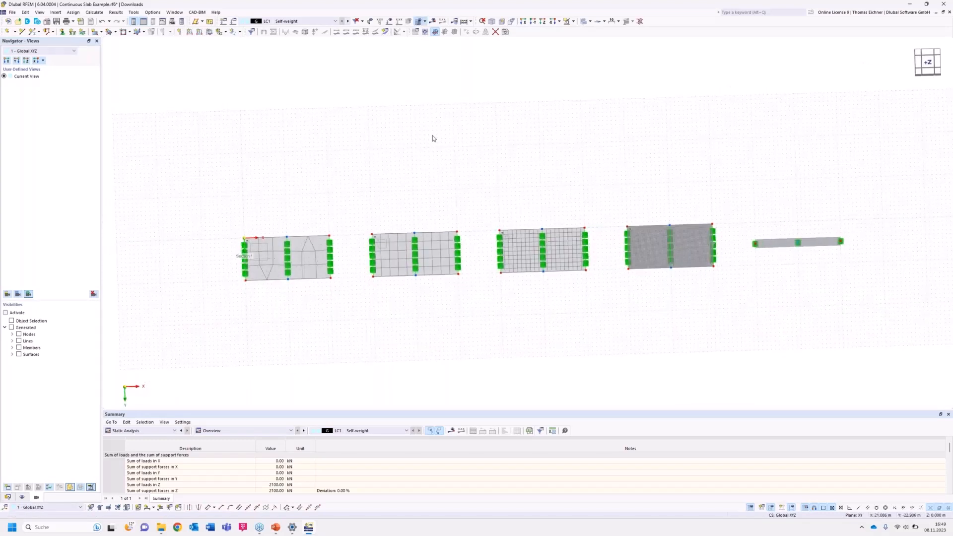
scroll(459, 221, up, 1)
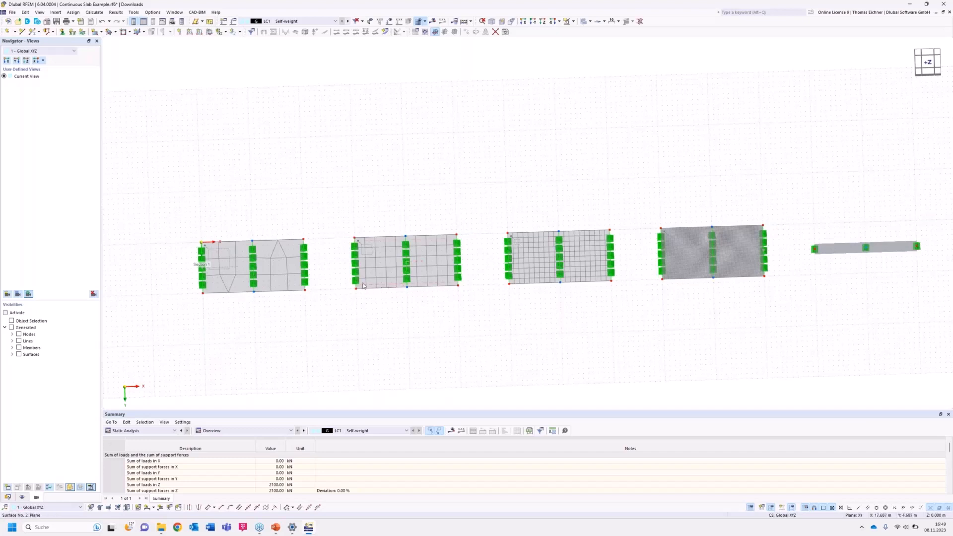
click(405, 284)
click(356, 282)
click(160, 529)
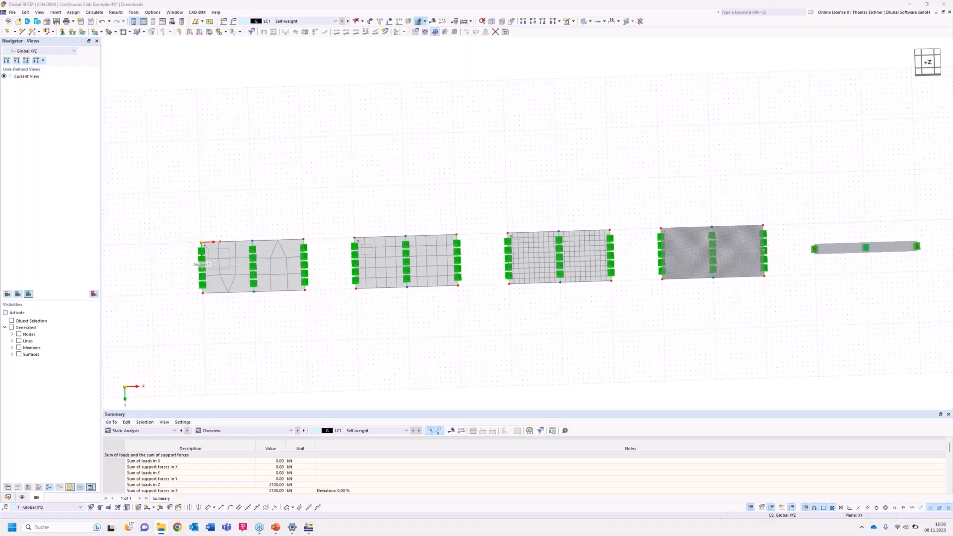
key(ctrl+s)
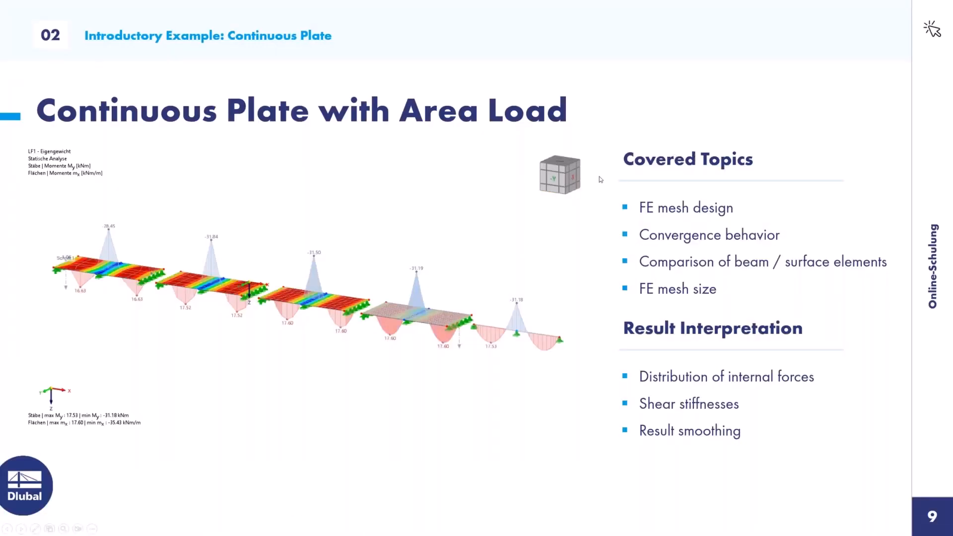
click(409, 190)
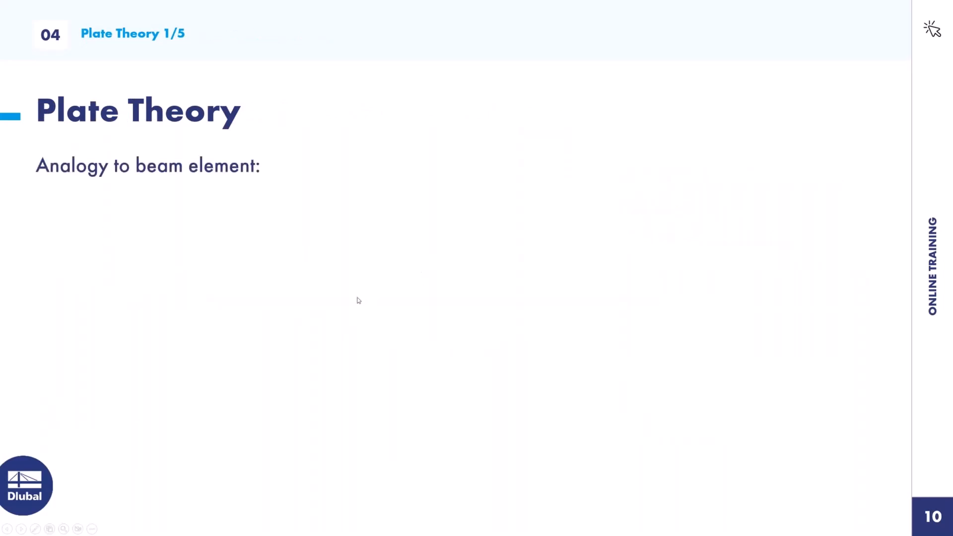
click(325, 300)
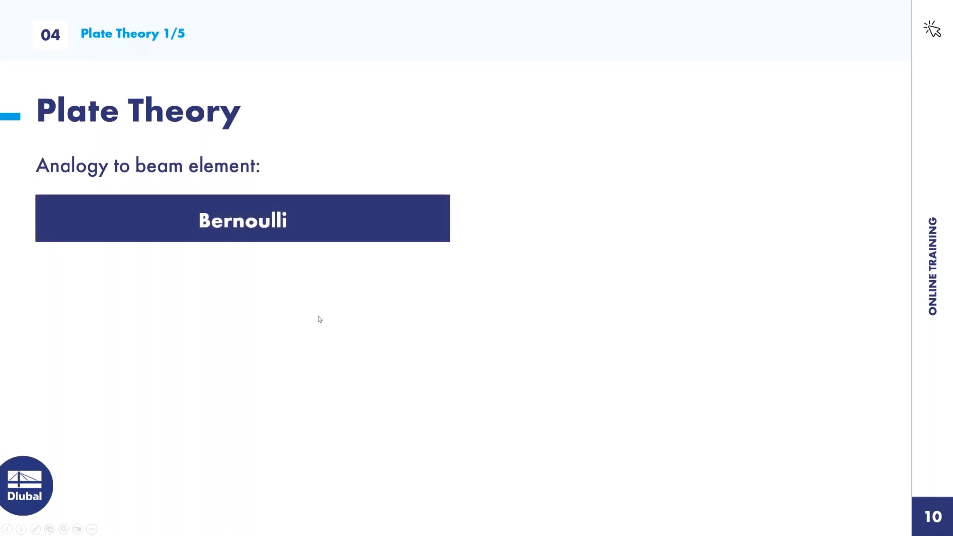
click(315, 317)
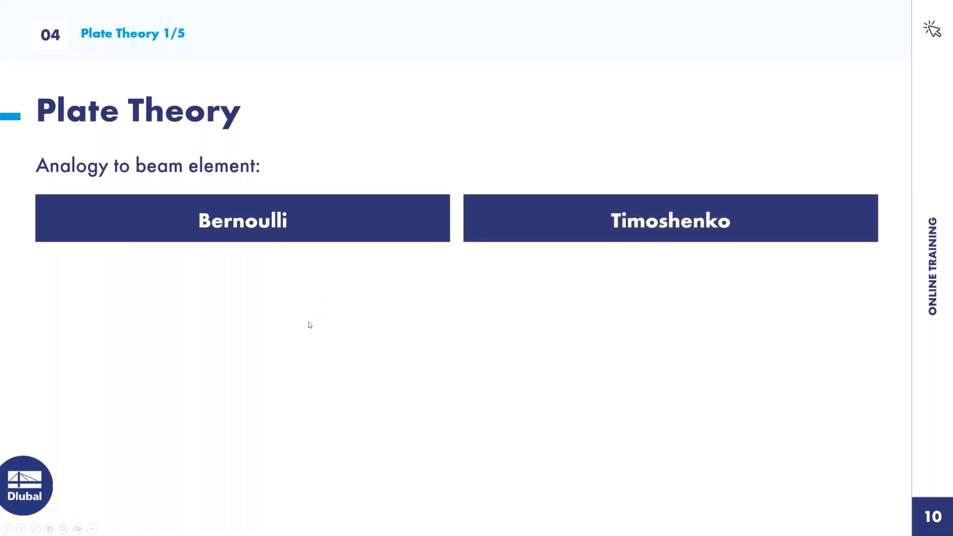
click(307, 326)
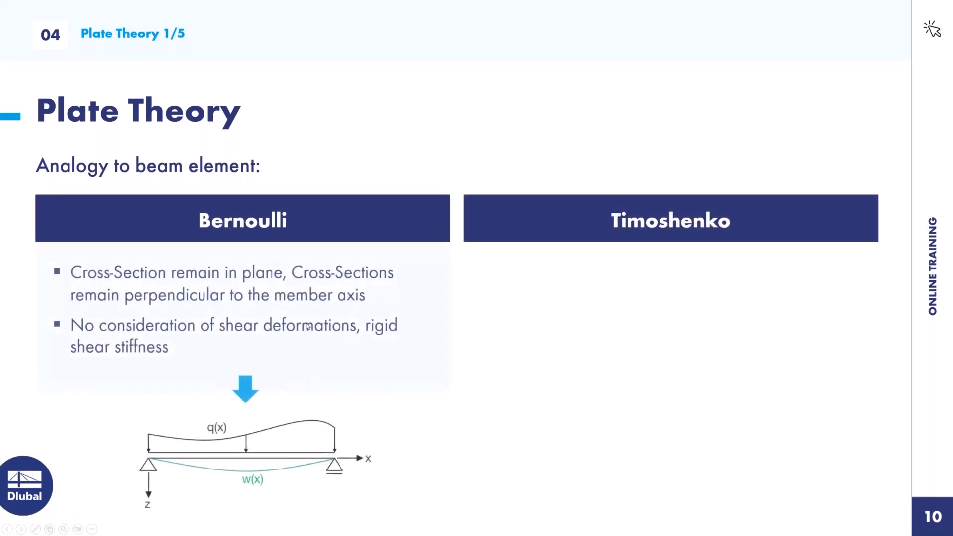
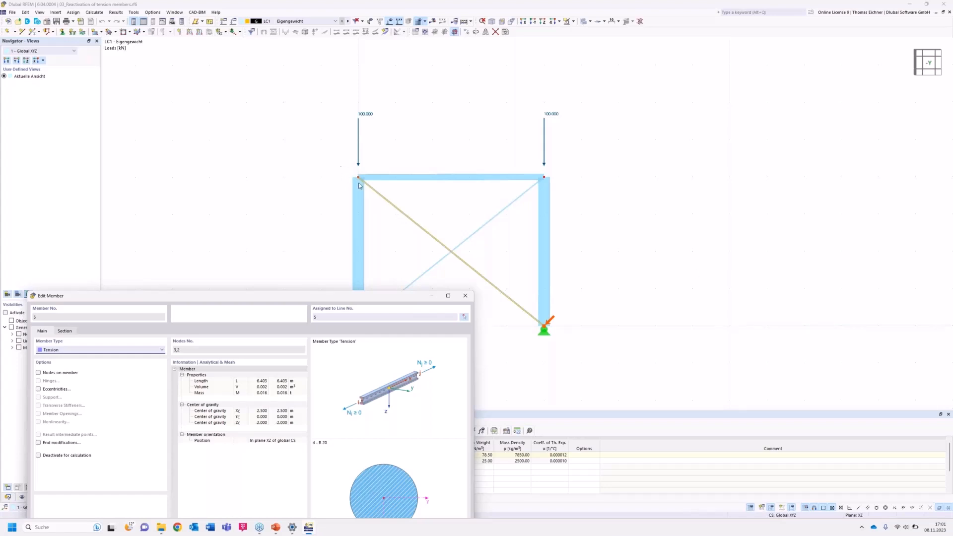
Check the Tension member type of the frame's diagonal and close its properties without changes.
drag(322, 302, 338, 148)
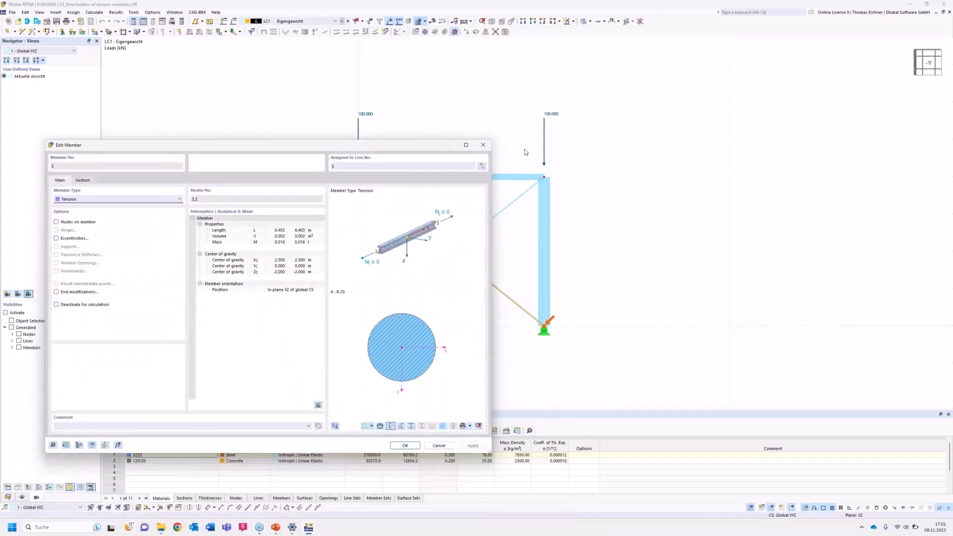
click(482, 145)
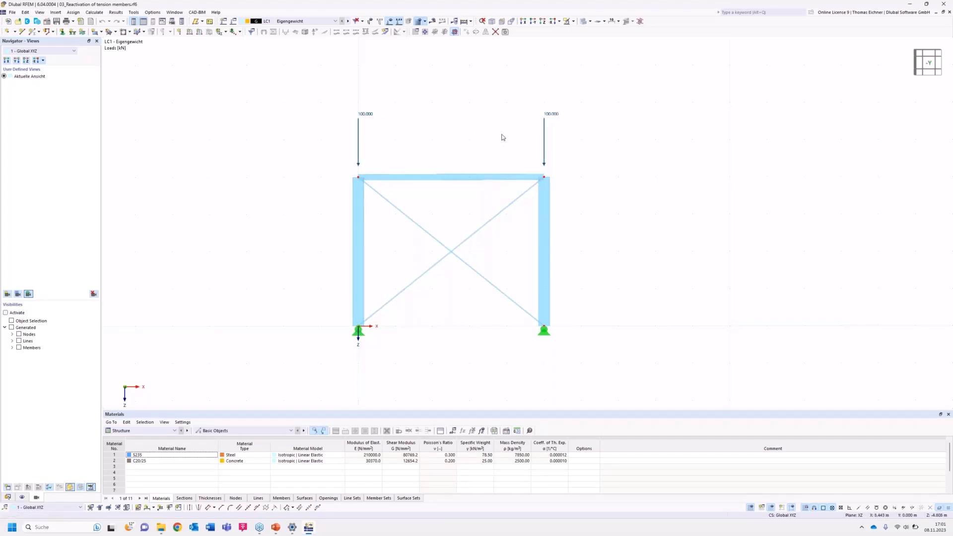
Calculate LC1 with static analysis settings SA1 - Geometrically linear | Newton-Raphson and display the total global deformations |u|.
click(230, 21)
click(374, 196)
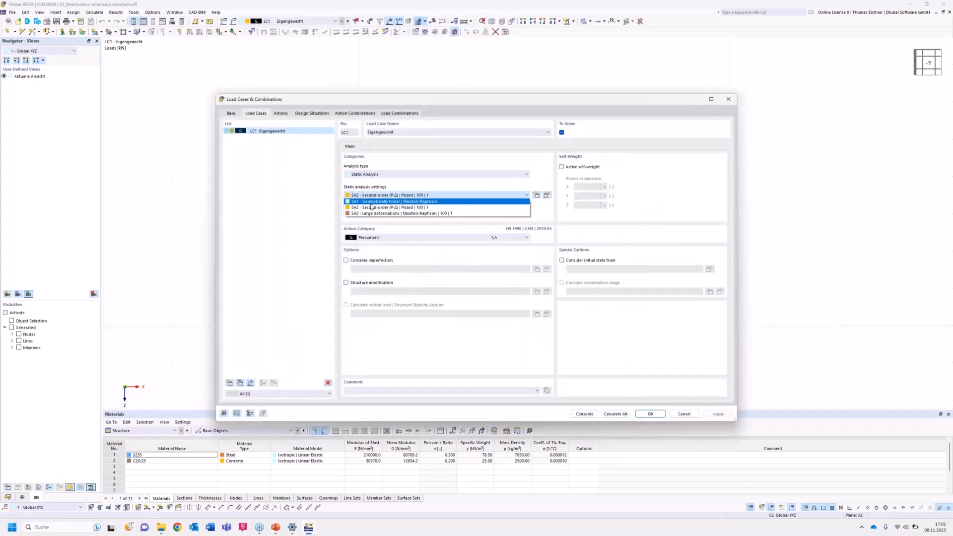
click(373, 202)
click(584, 413)
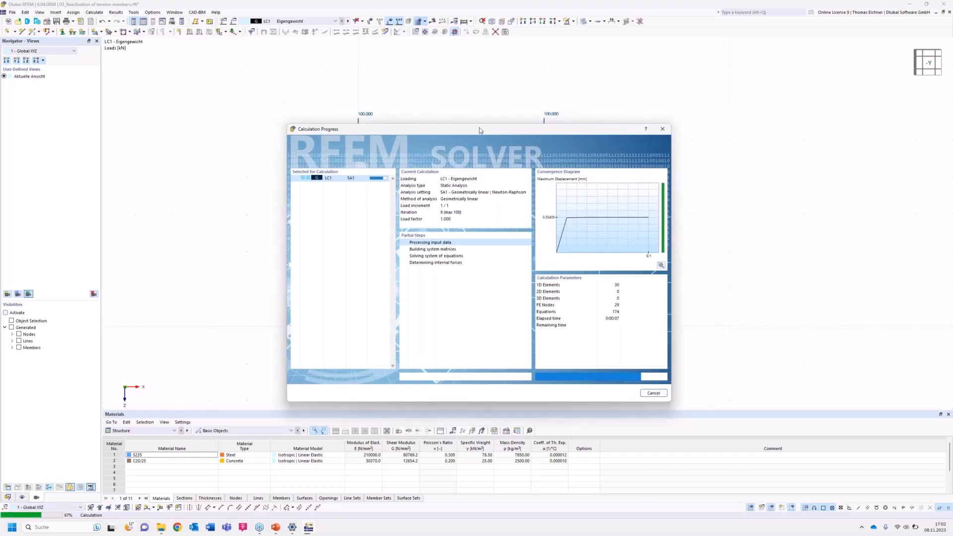
drag(484, 126, 430, 117)
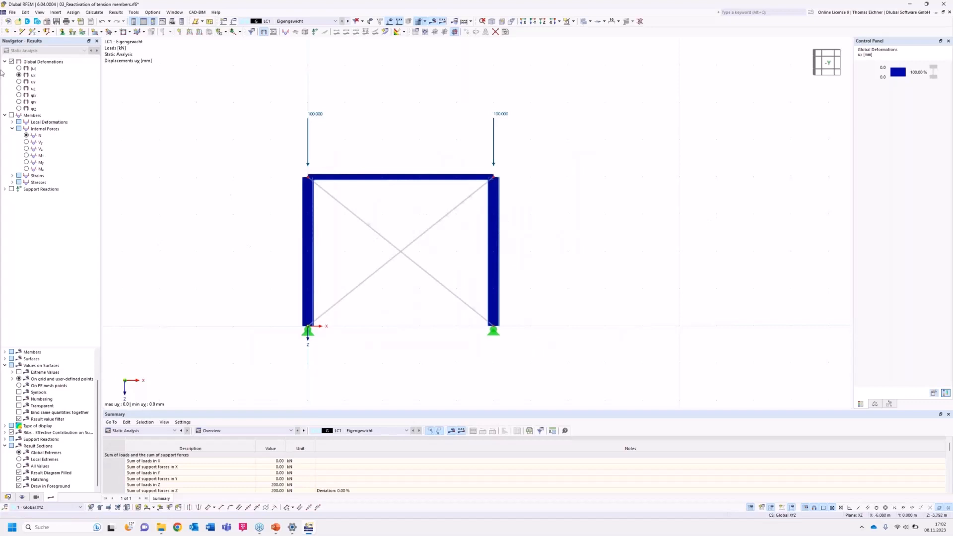
click(18, 69)
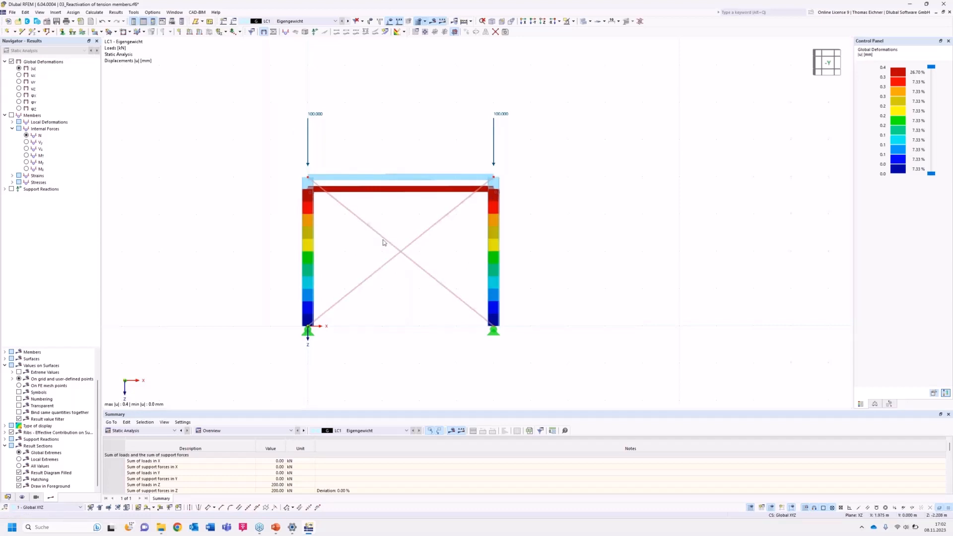
Assign SA2 - Second-order (P-Δ) | Picard | 100 | 1 to LC1 and review its settings for reactivating failing members.
mouse_move(384, 242)
click(238, 21)
click(384, 196)
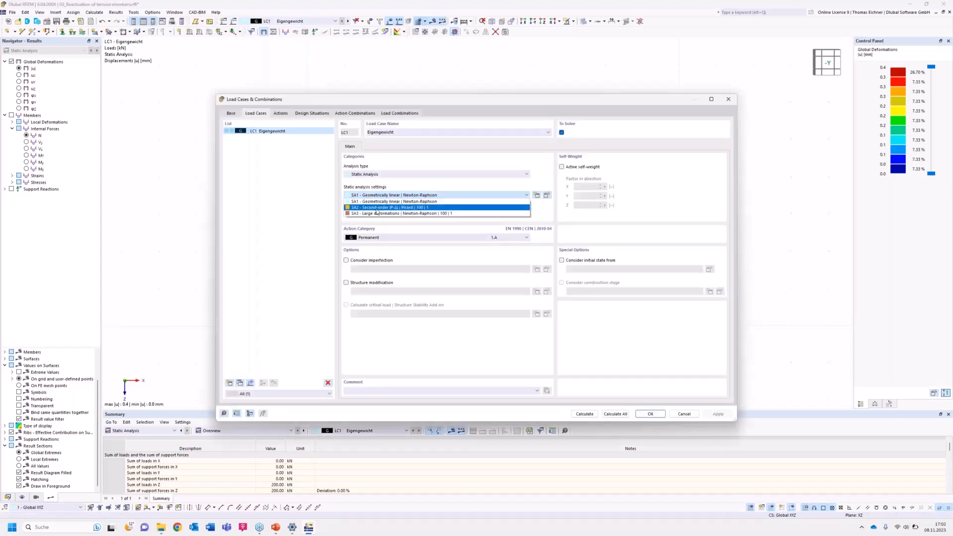
click(376, 209)
click(546, 195)
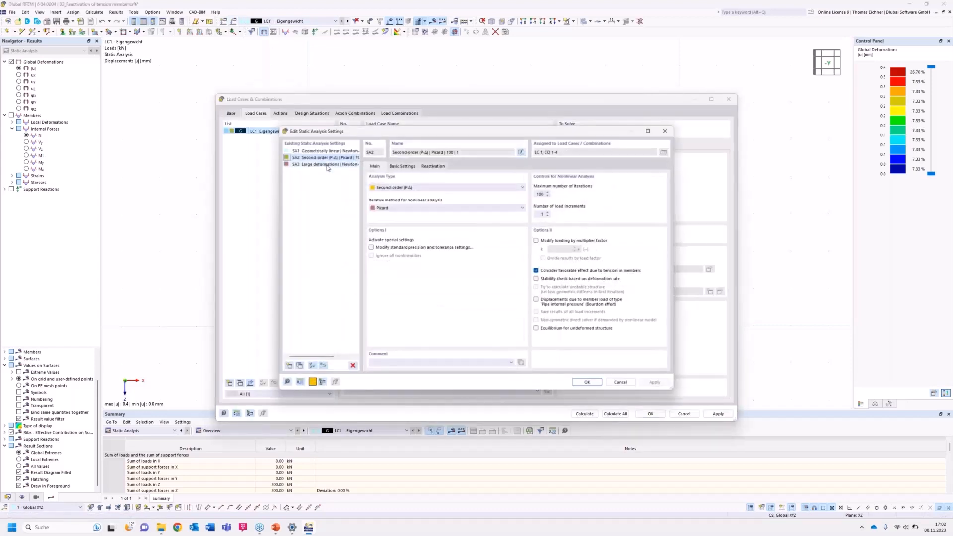
click(410, 166)
click(433, 167)
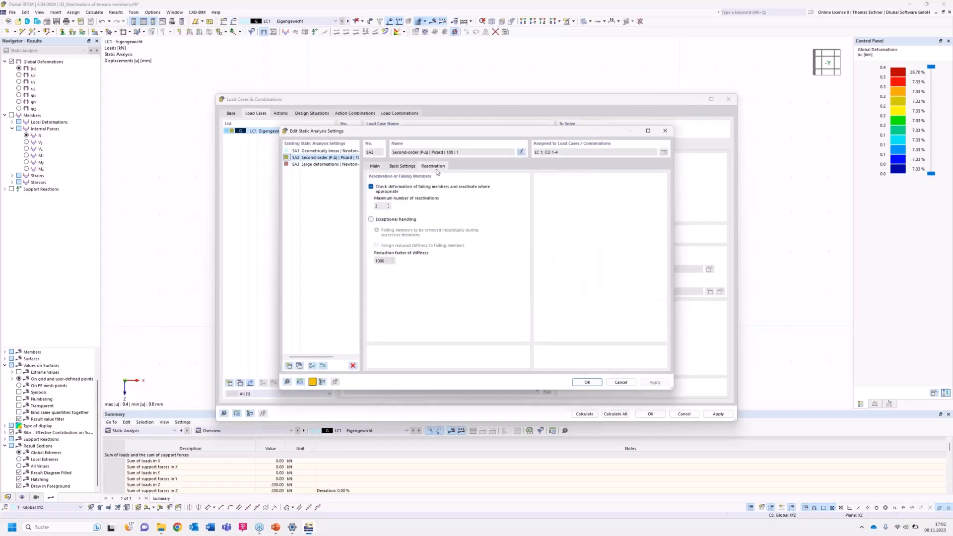
click(618, 383)
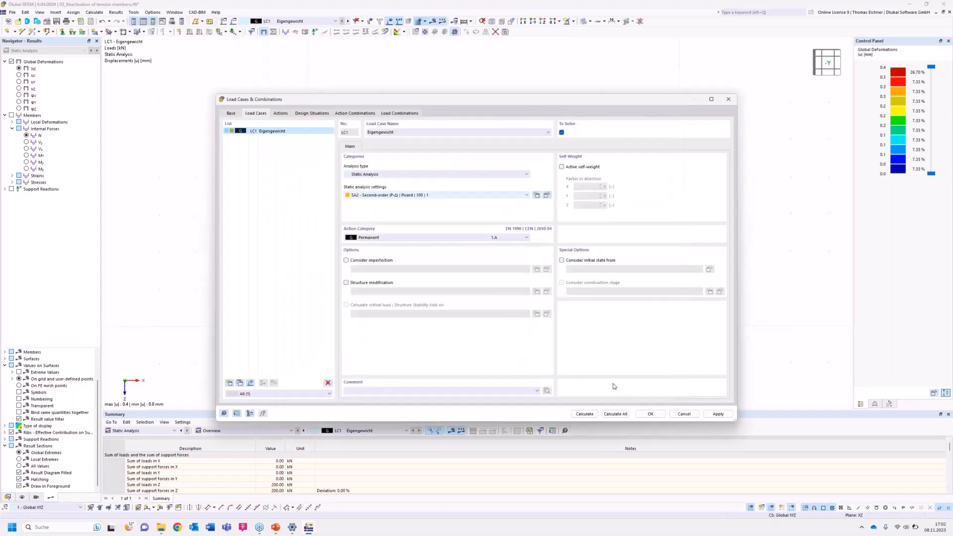
Try to calculate LC1 with the second-order settings and examine the reported calculation errors and the frame's diagonals.
click(597, 413)
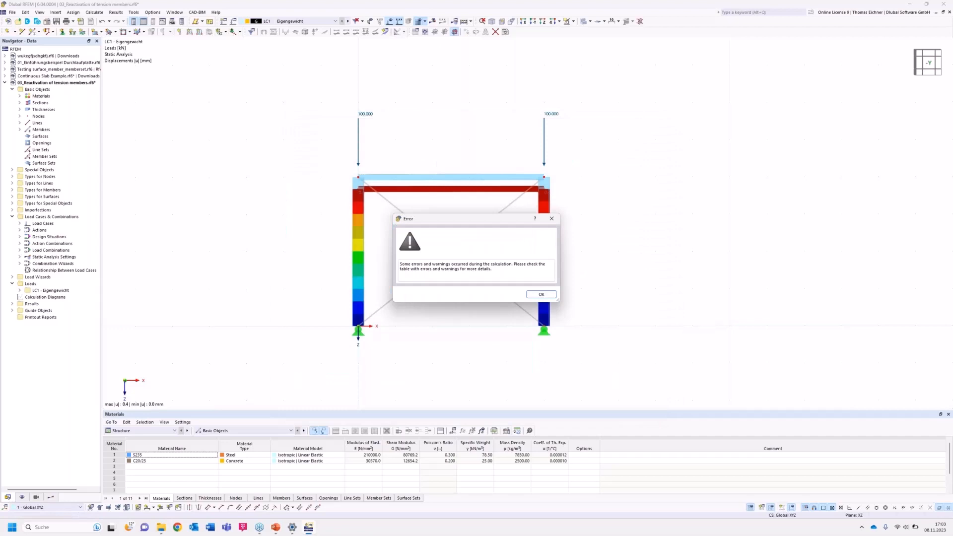
drag(482, 222, 776, 163)
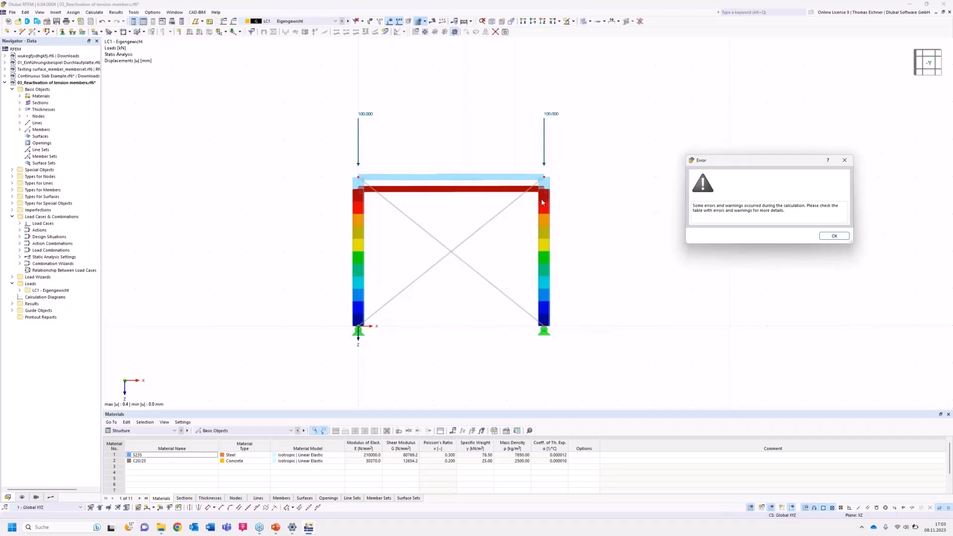
click(833, 236)
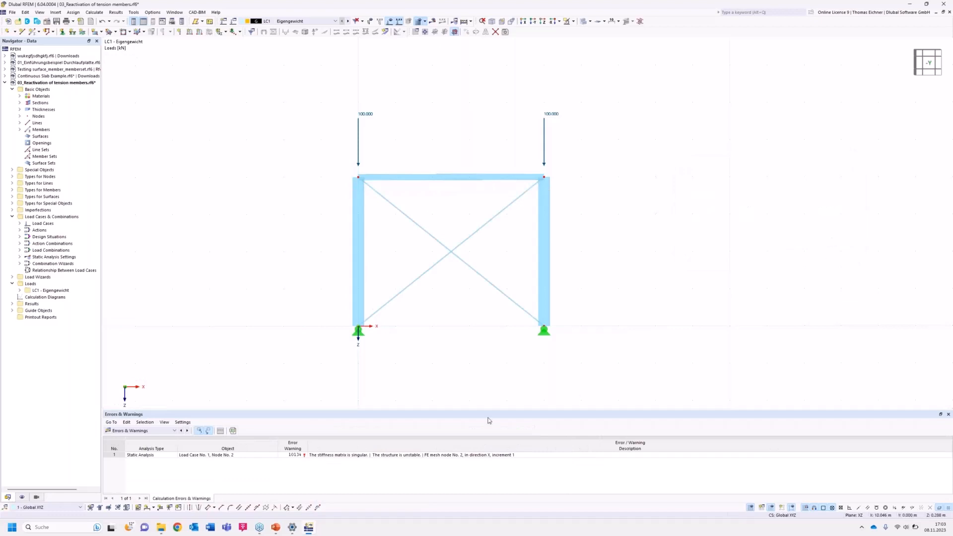
click(399, 454)
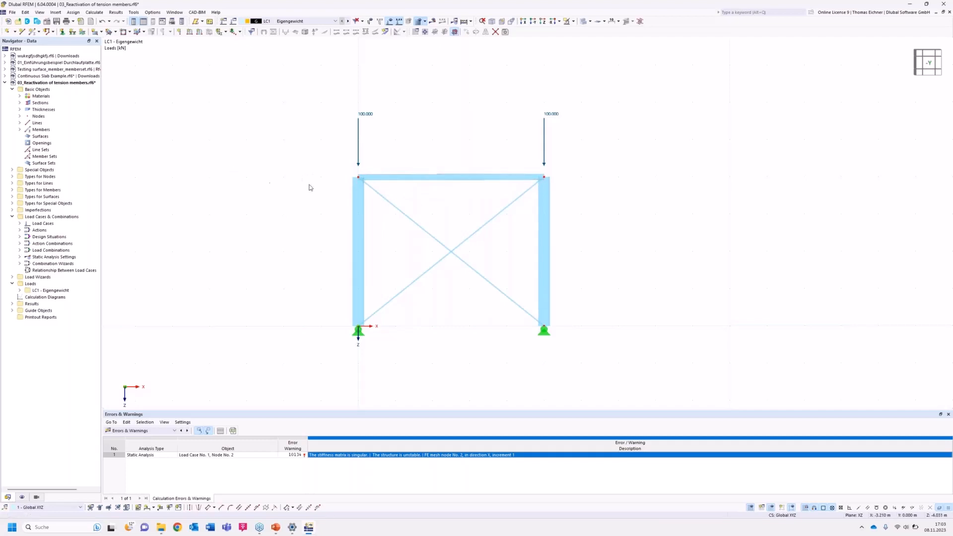
click(431, 238)
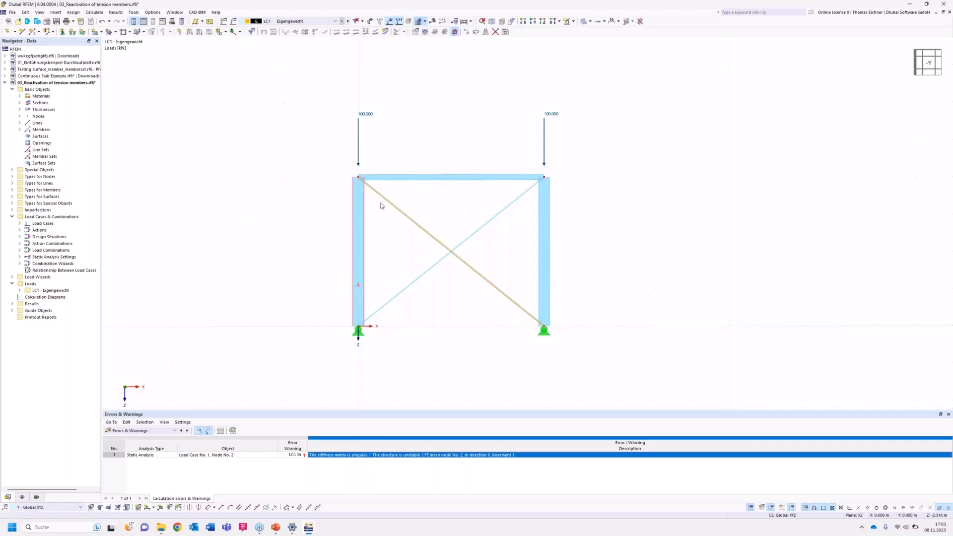
click(190, 102)
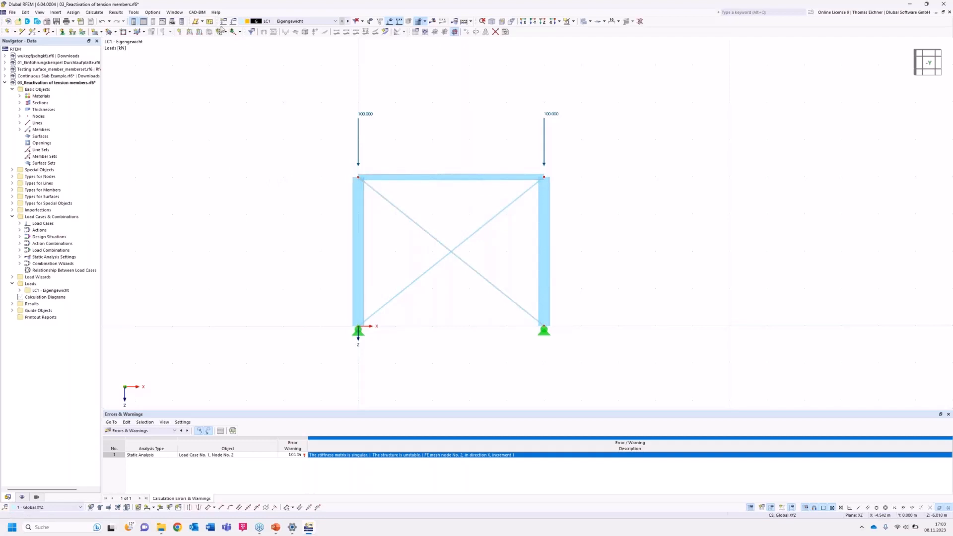
Enable exceptional handling in SA2's reactivation settings, removing failing members individually during successive iterations, and calculate LC1.
click(234, 32)
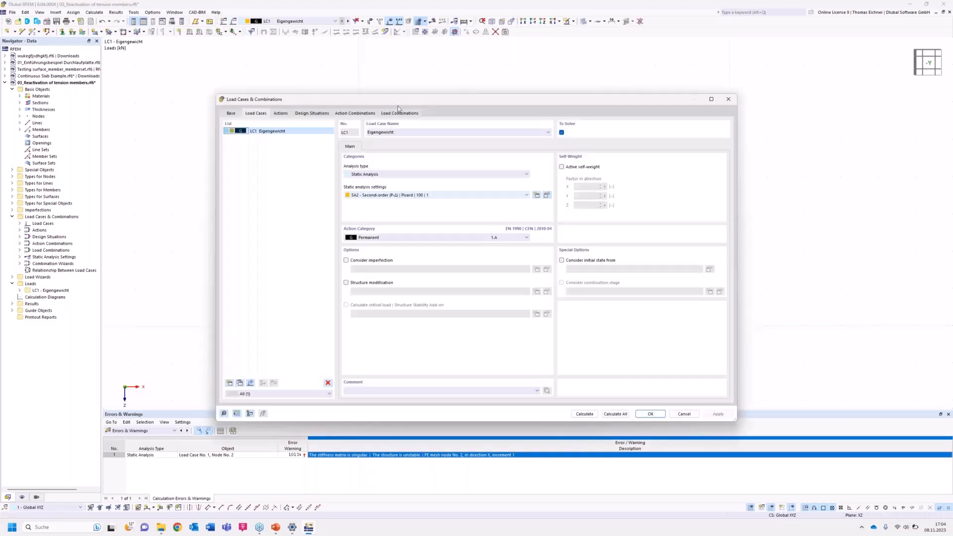
drag(397, 106, 425, 149)
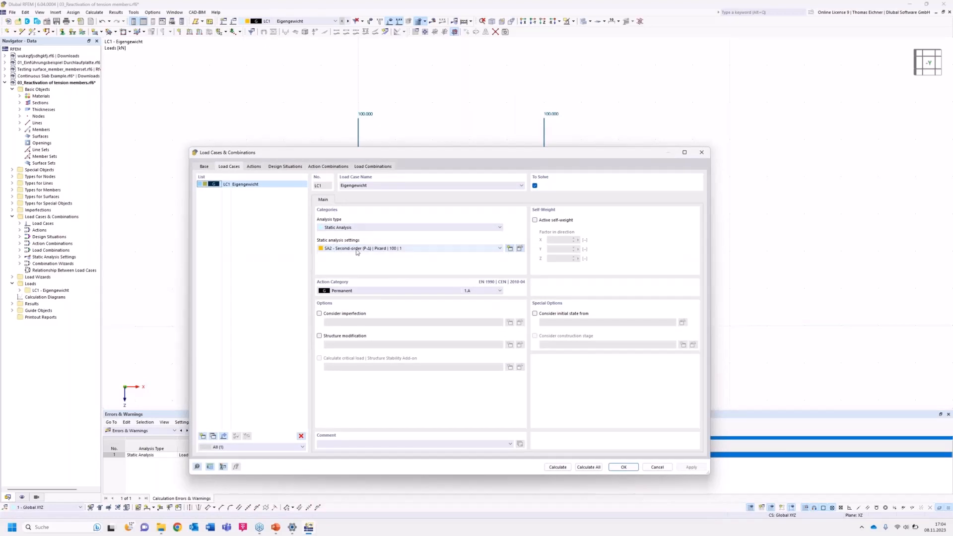
click(520, 248)
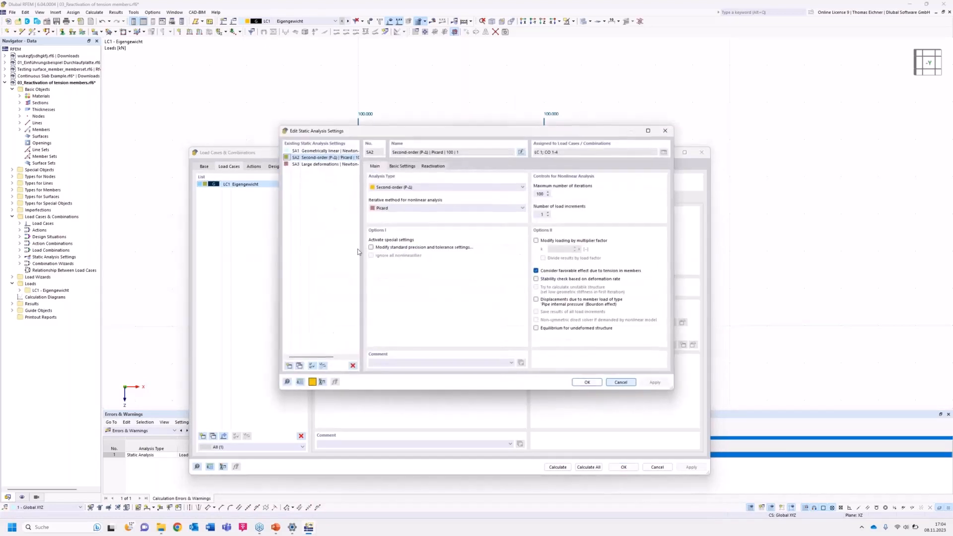
click(433, 168)
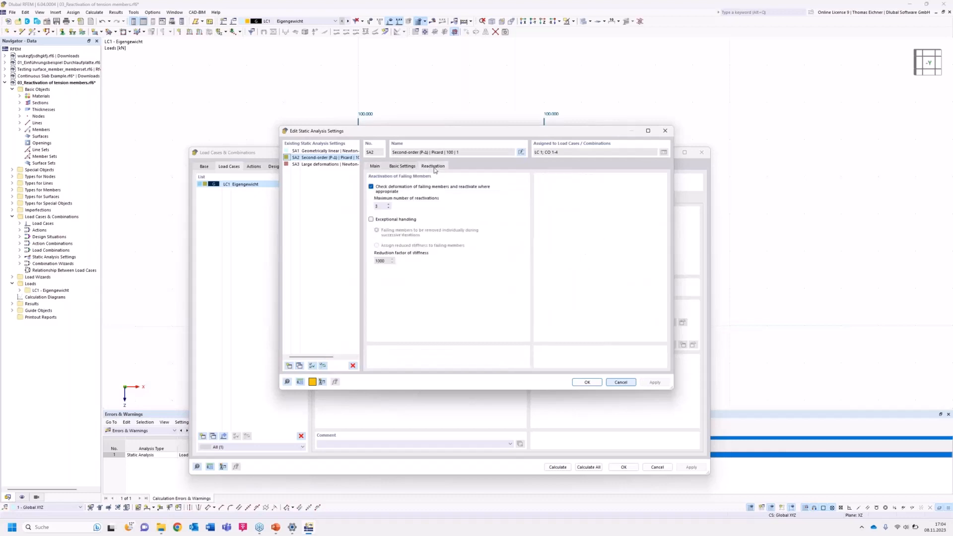
click(371, 219)
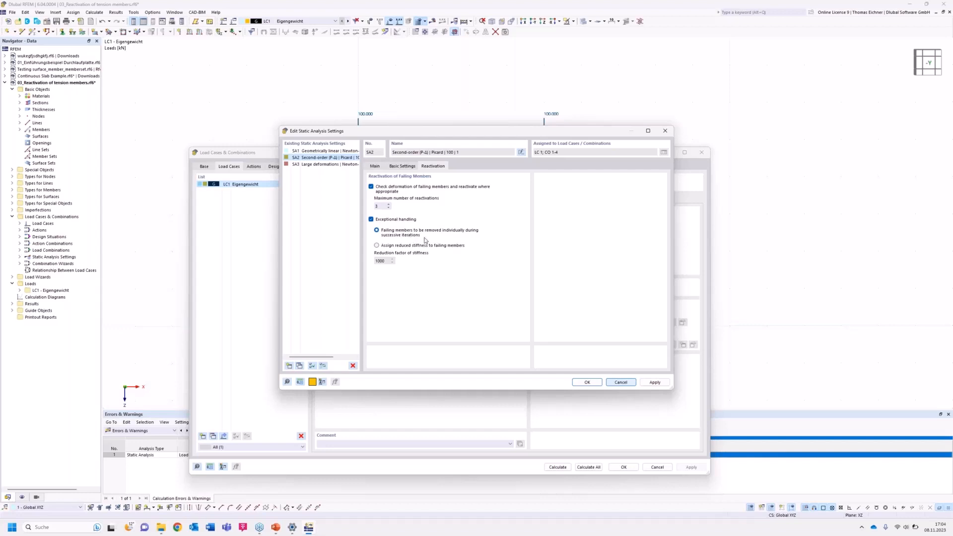
drag(466, 137, 461, 182)
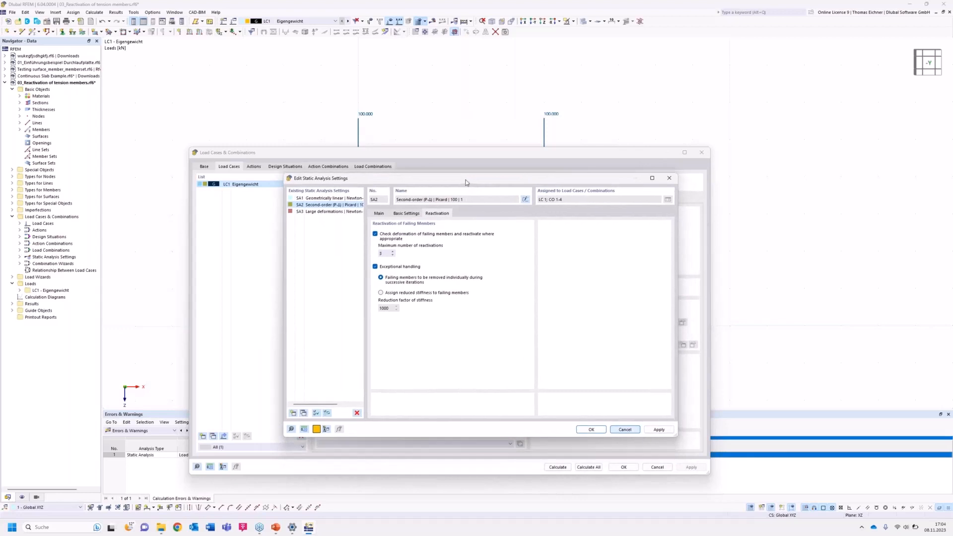
click(591, 430)
click(556, 466)
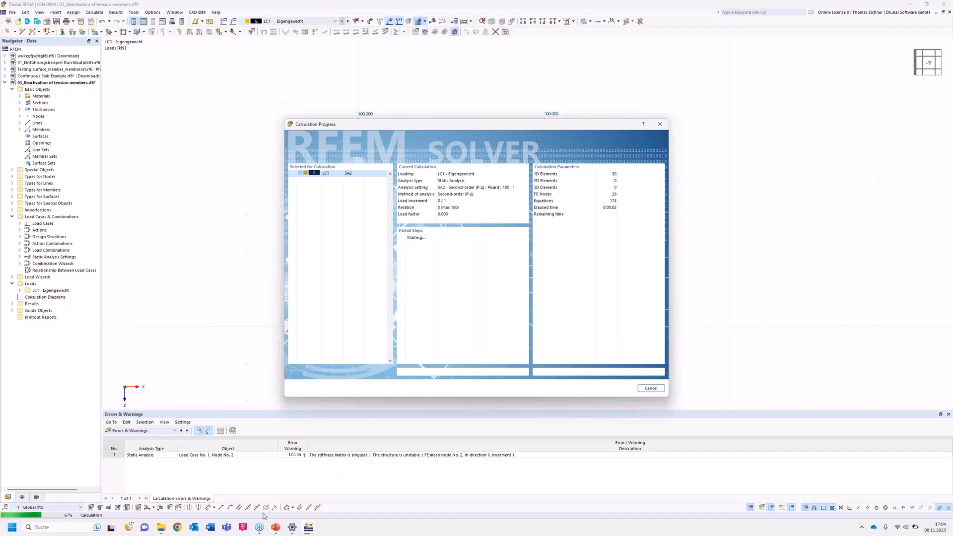
Open the model 05_Ladder with friction support.rf6.
click(293, 533)
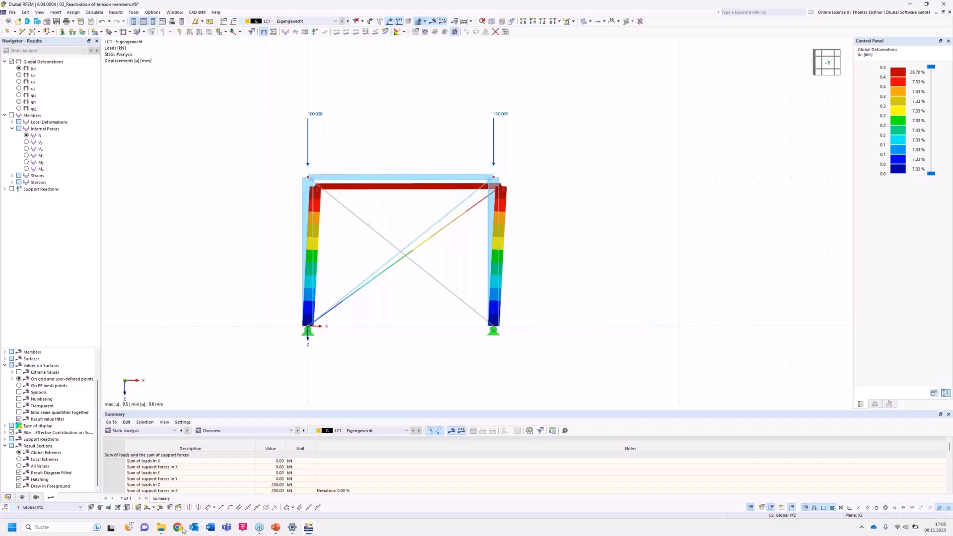
click(165, 529)
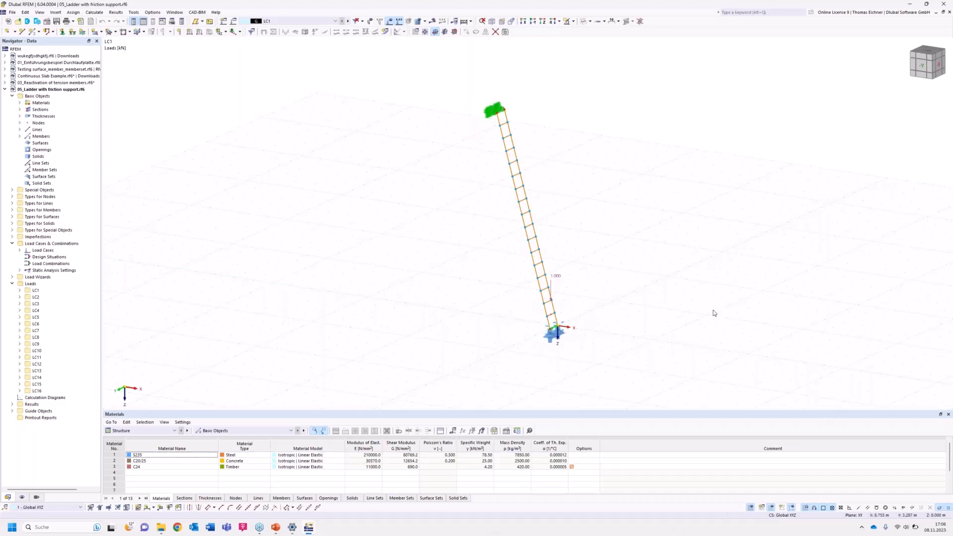
mouse_move(556, 277)
middle_drag(480, 327, 457, 310)
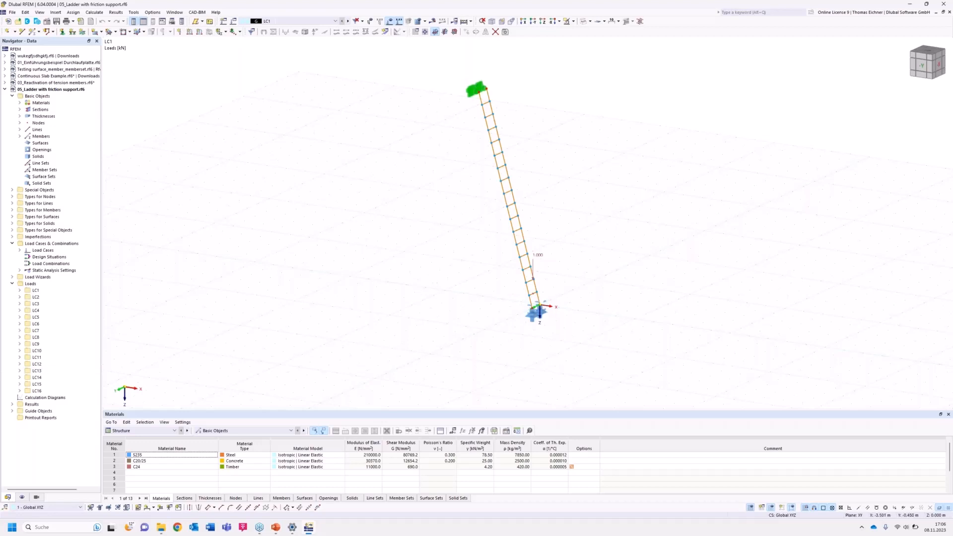
middle_drag(415, 291, 414, 270)
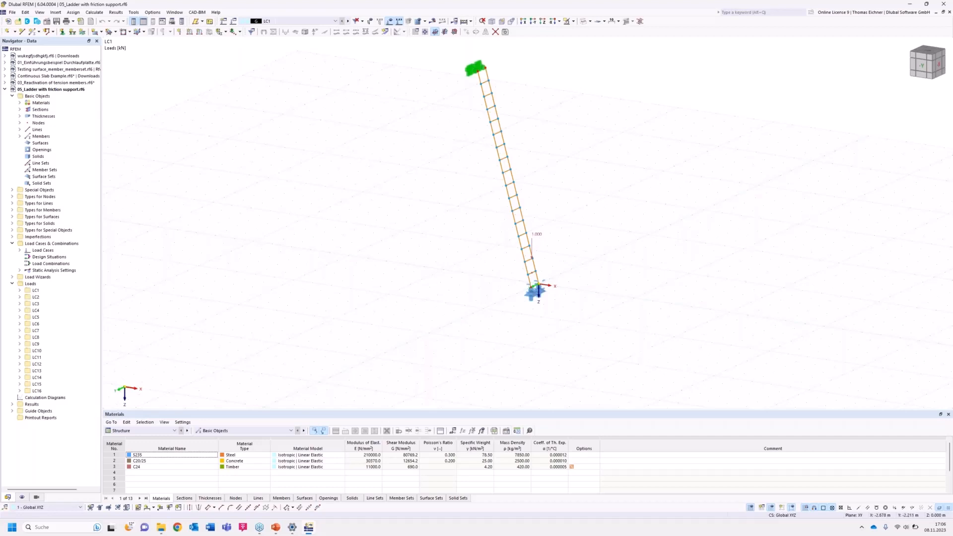
middle_drag(470, 262, 457, 276)
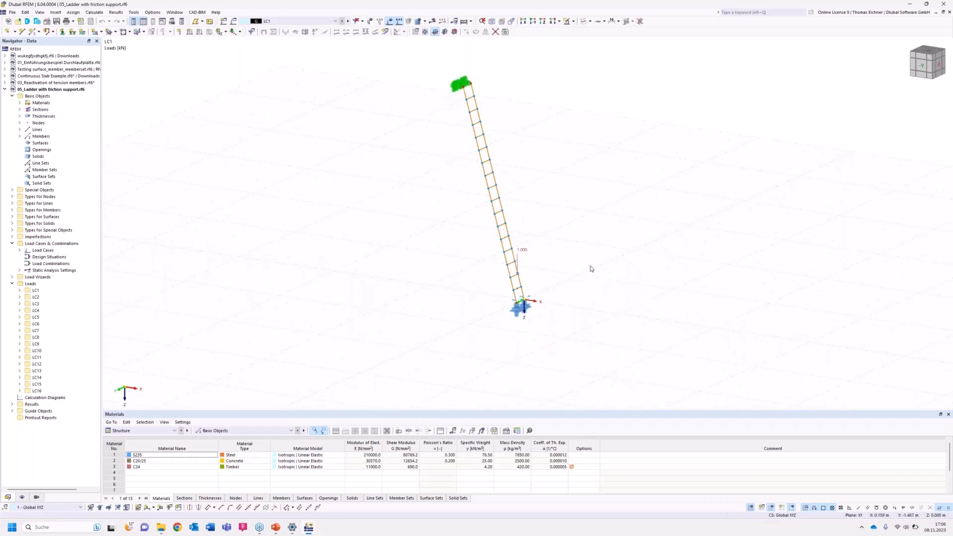
Open the friction nodal support assigned to node 1 at the ladder's base for editing.
ctrl+middle_drag(618, 249, 631, 243)
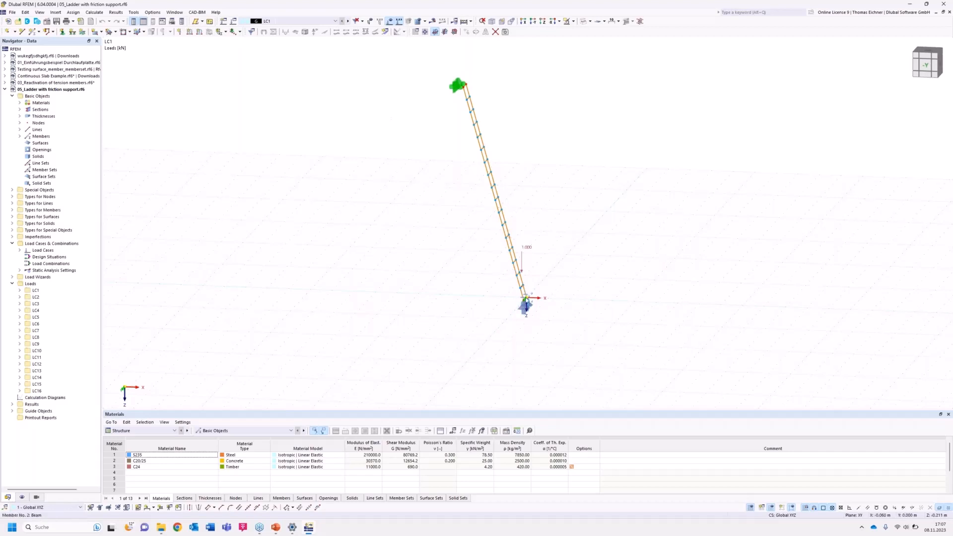
click(525, 303)
double_click(523, 311)
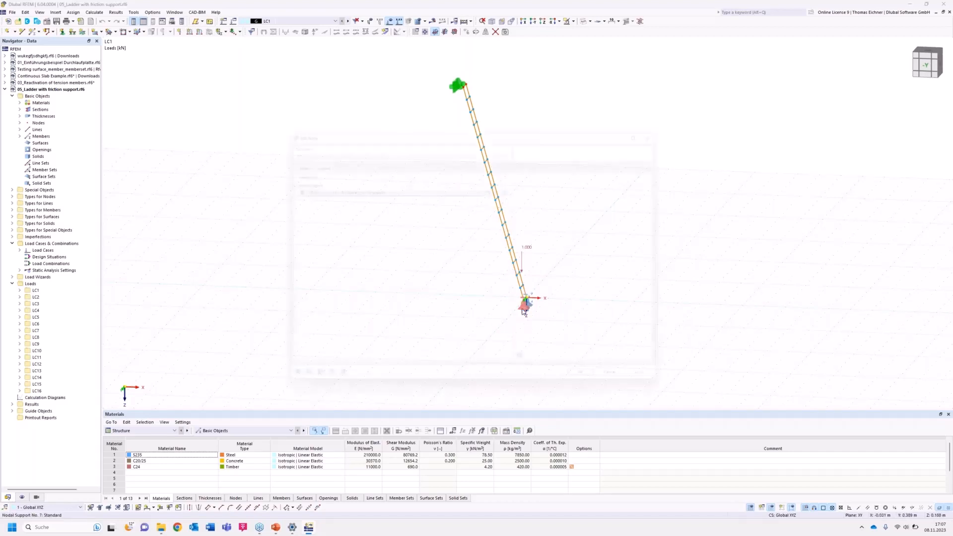
drag(487, 124, 258, 197)
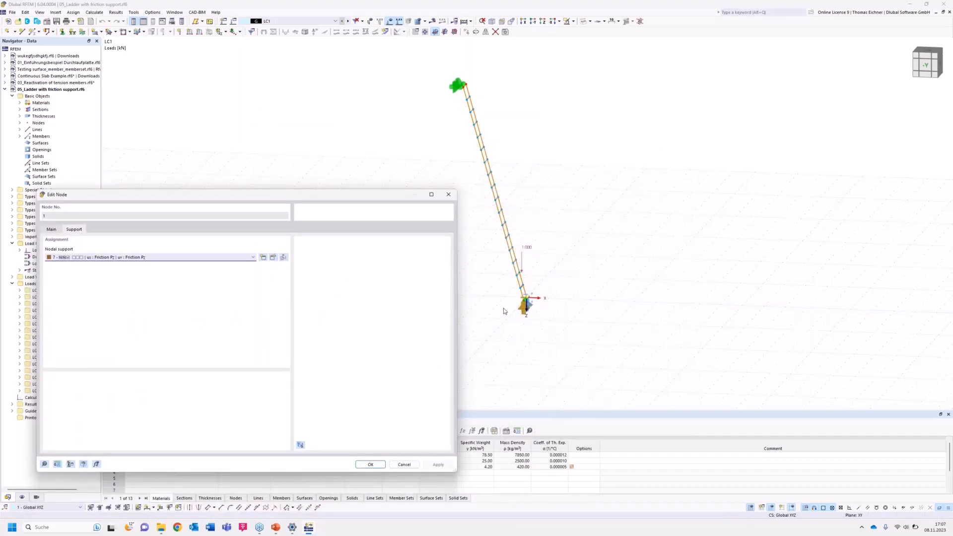
click(194, 258)
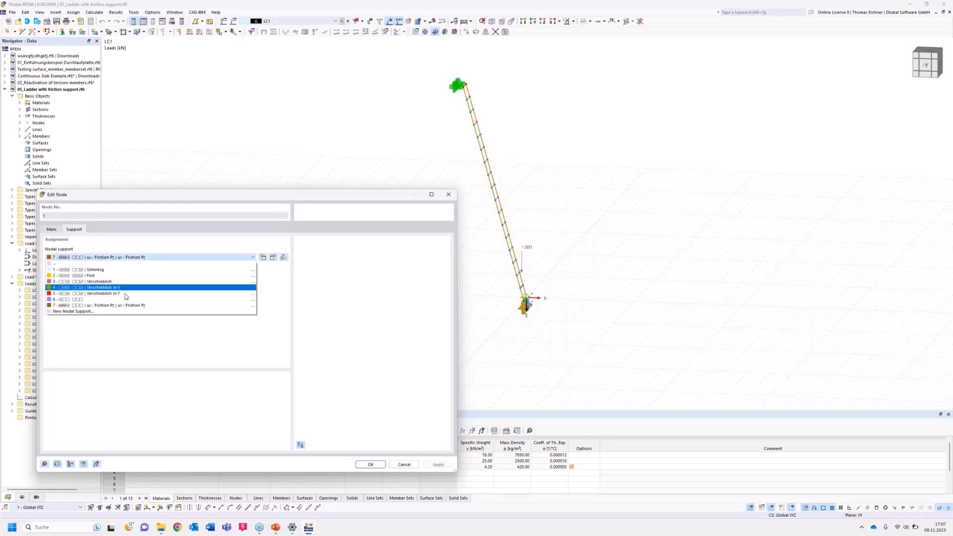
click(103, 306)
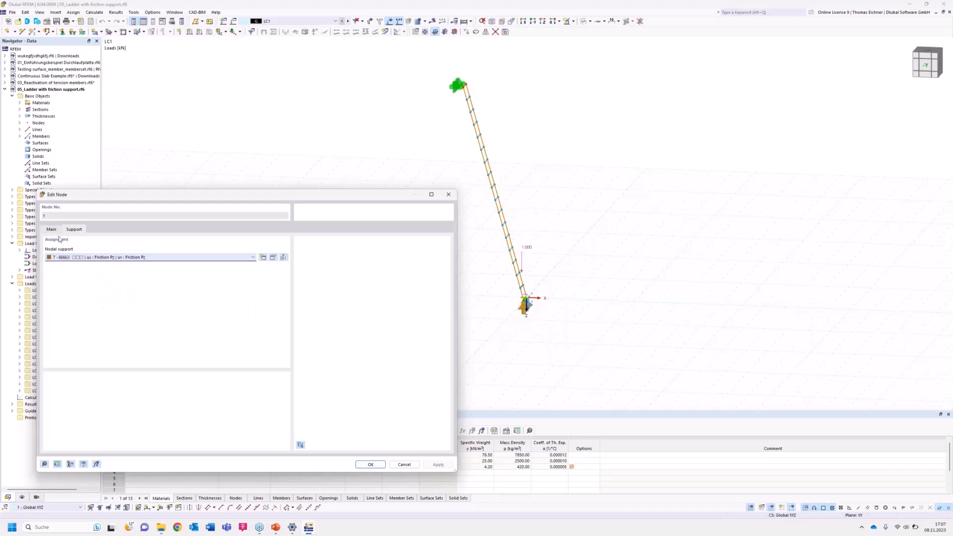
click(273, 258)
click(272, 257)
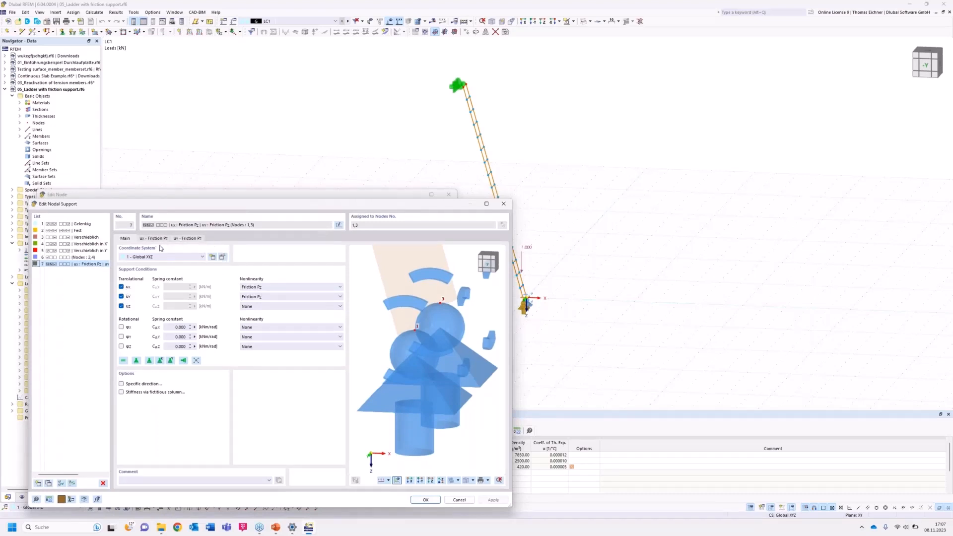
Try Friction Px as the nonlinearity for the support's uZ translation and reset it to None.
click(279, 307)
click(269, 325)
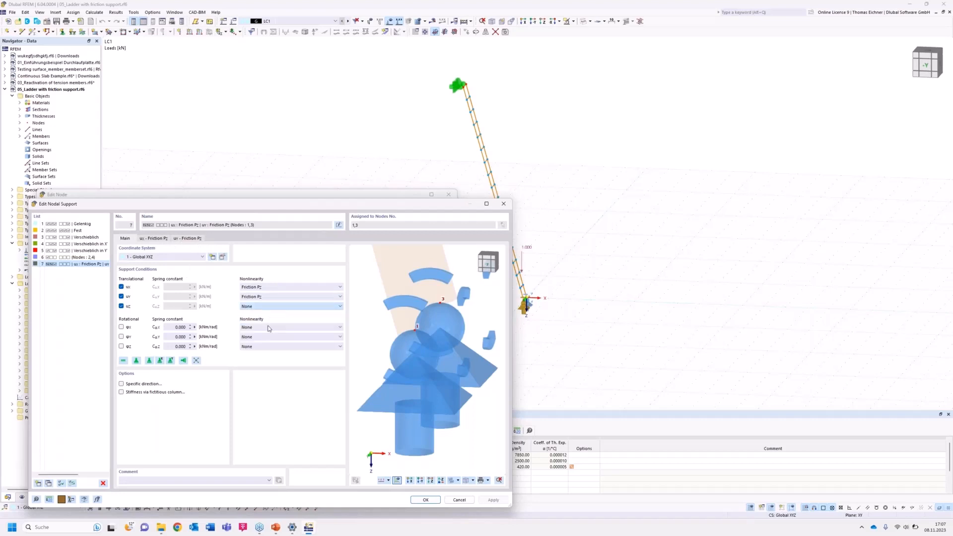
click(266, 307)
click(253, 354)
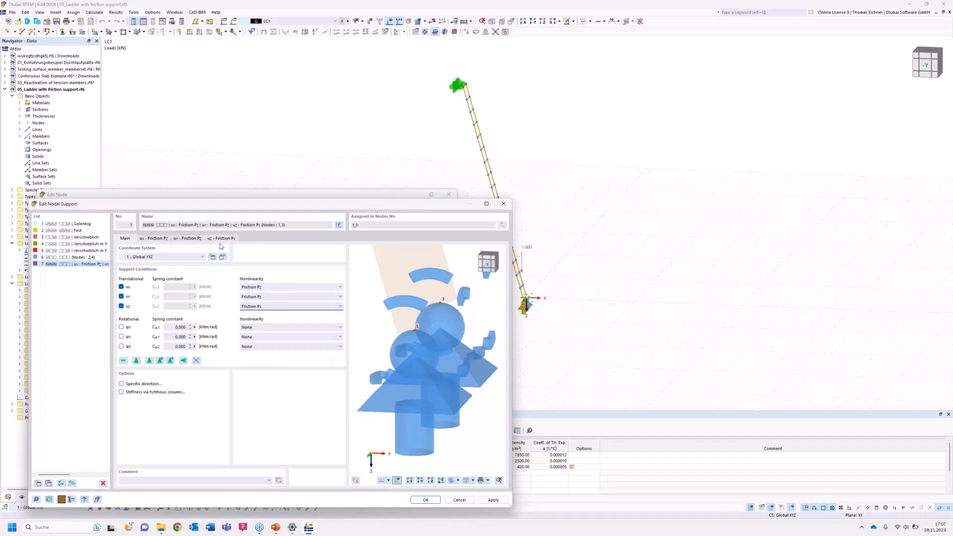
click(263, 306)
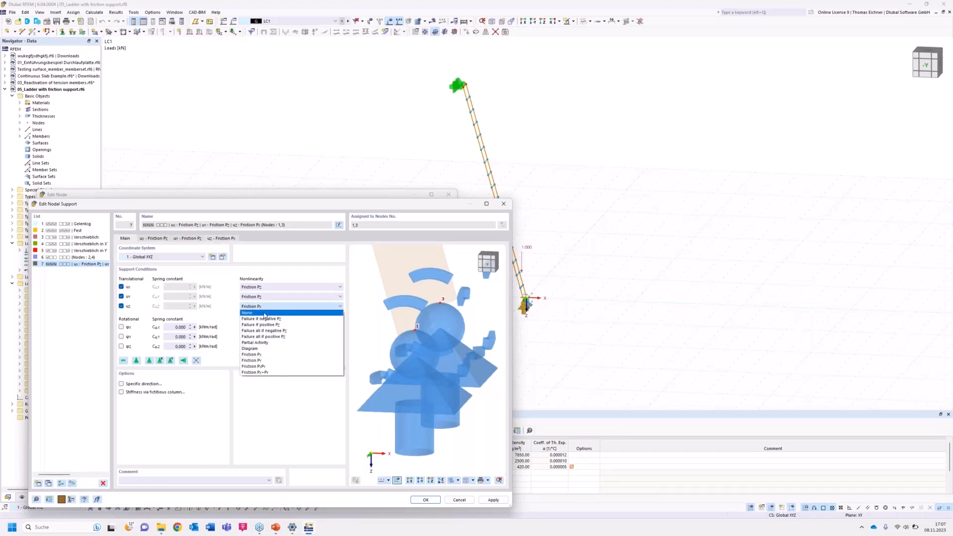
click(264, 313)
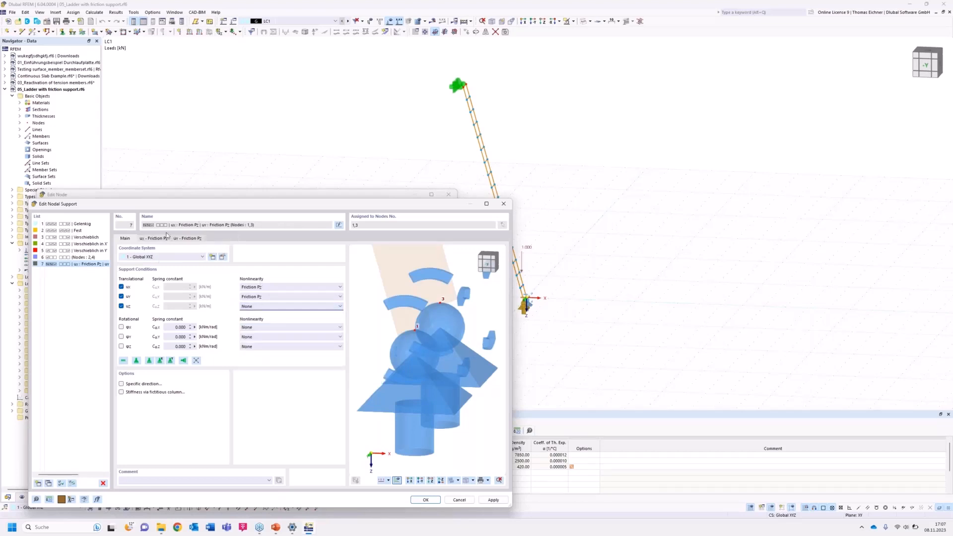
Examine the friction coefficient and friction diagram for the support's uX translation, and close the support and node settings.
click(152, 239)
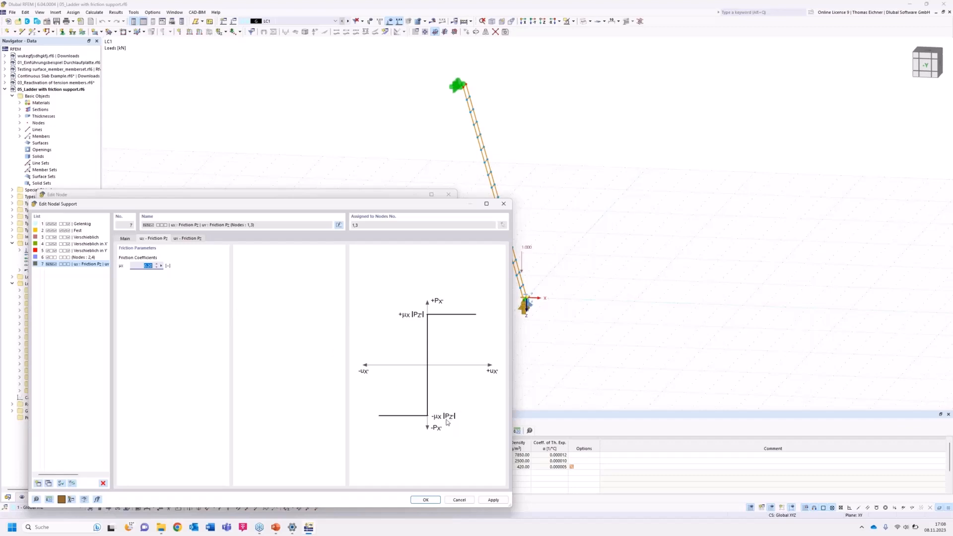
click(426, 501)
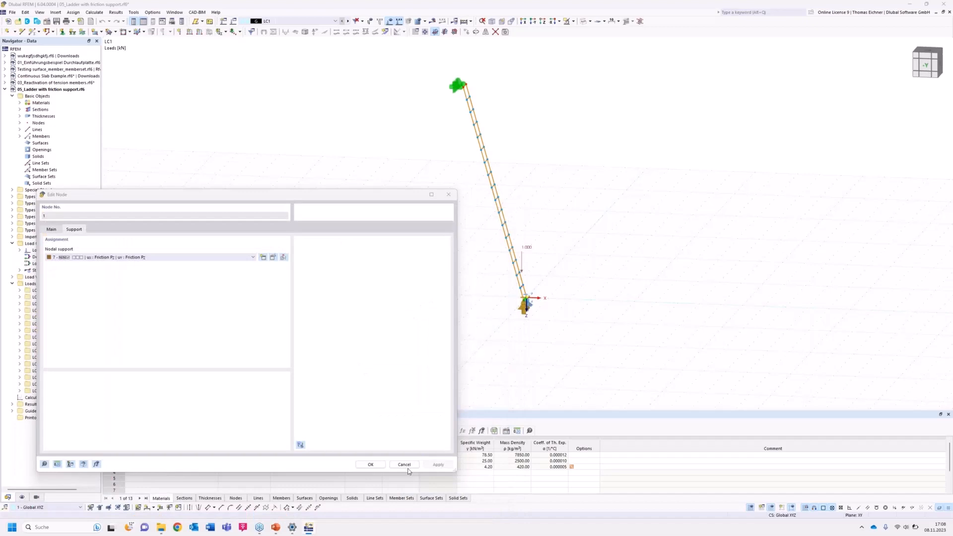
click(372, 464)
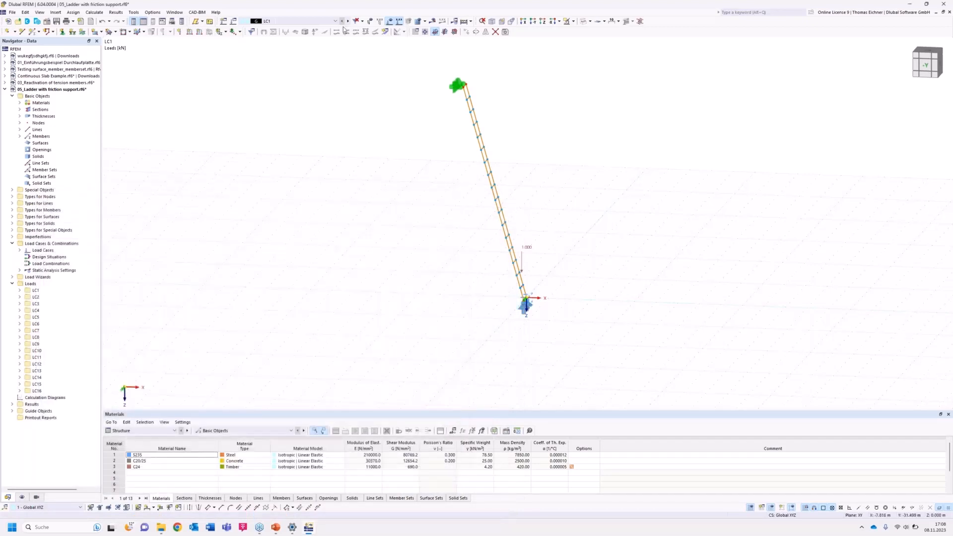
Go through the load cases to examine the load position on the ladder's rungs, and return to LC1.
middle_drag(551, 237, 522, 236)
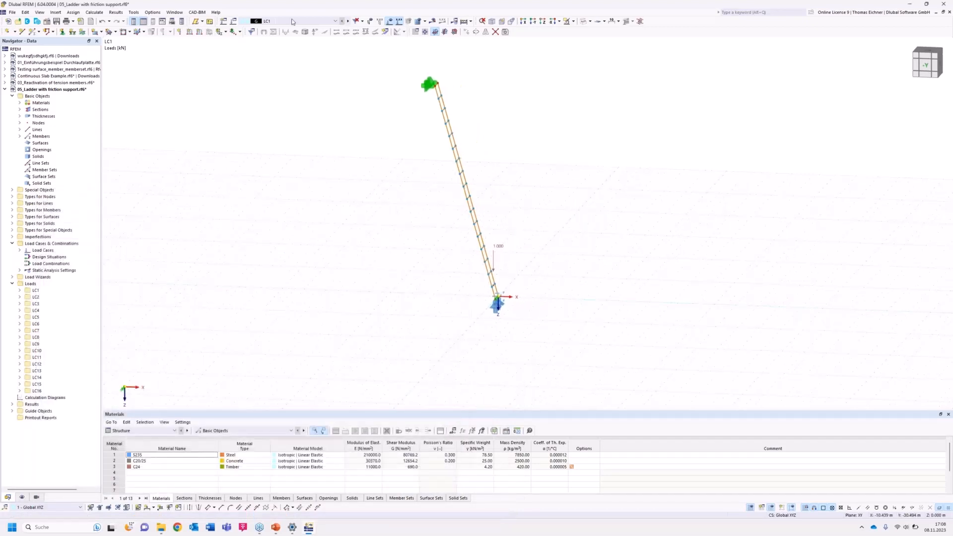
click(348, 22)
click(348, 22)
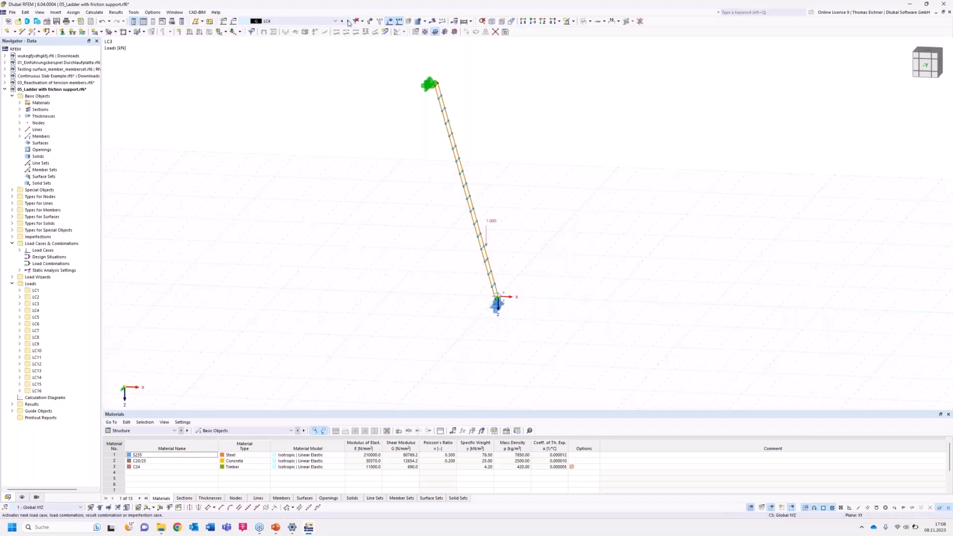
click(348, 21)
click(348, 22)
click(348, 22)
click(348, 22)
click(348, 22)
click(348, 21)
click(348, 22)
click(349, 22)
click(349, 22)
click(348, 22)
click(343, 22)
click(343, 22)
click(343, 22)
click(343, 22)
click(342, 22)
click(343, 22)
click(343, 22)
click(343, 22)
click(343, 22)
click(343, 22)
click(342, 22)
Display the calculated deformations of LC1, calculate all load cases, and acknowledge the calculation errors.
click(432, 21)
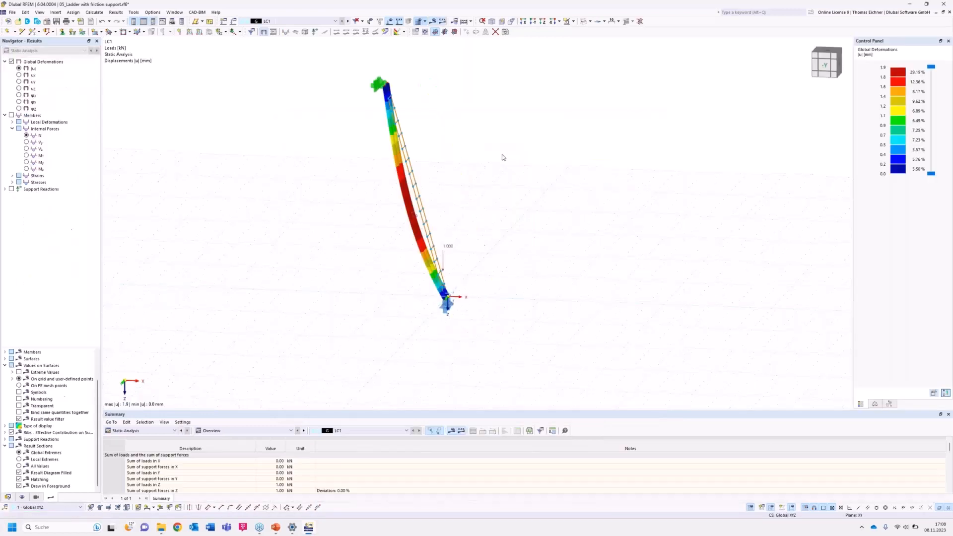
click(463, 21)
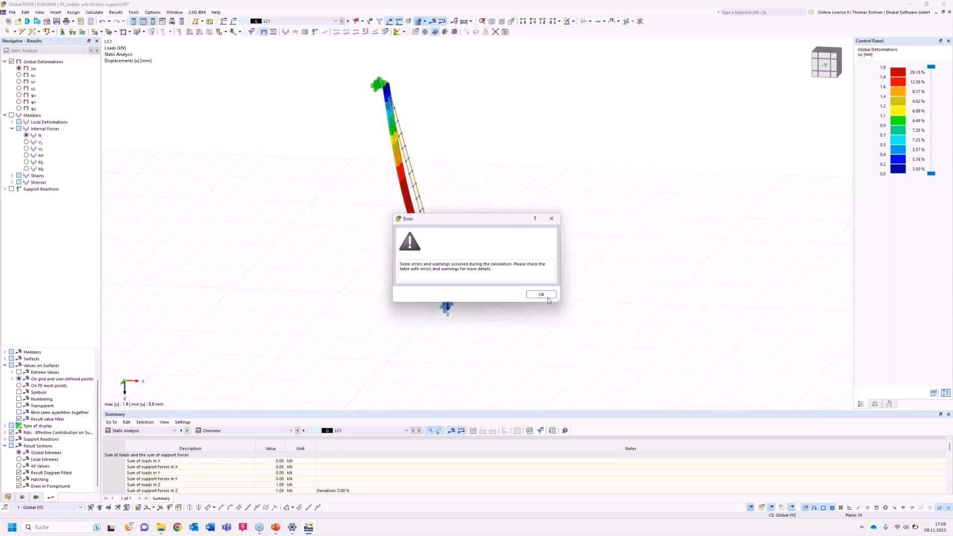
click(547, 296)
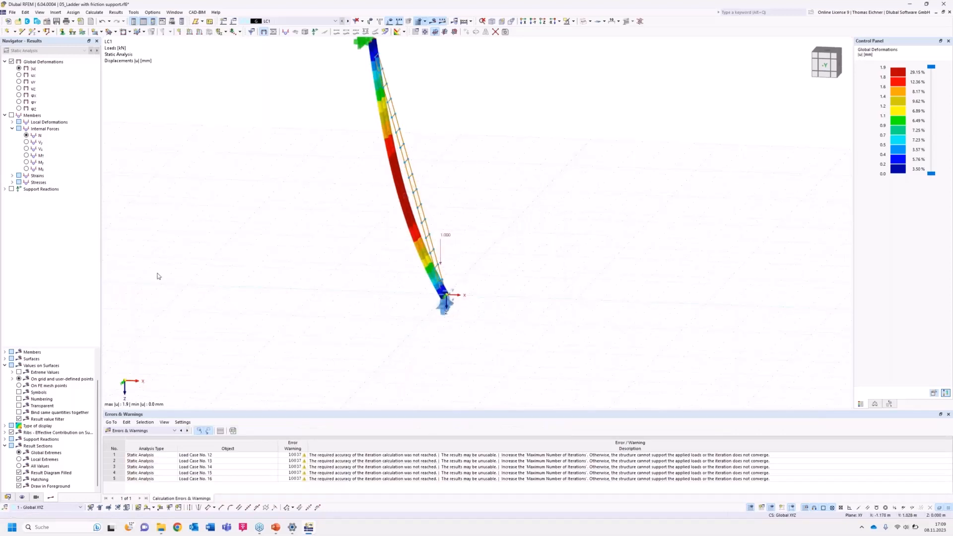
Display the support reactions for LC1 and examine the reaction forces at the ladder's base.
click(11, 189)
middle_drag(566, 251, 523, 273)
scroll(503, 298, up, 2)
scroll(521, 275, down, 1)
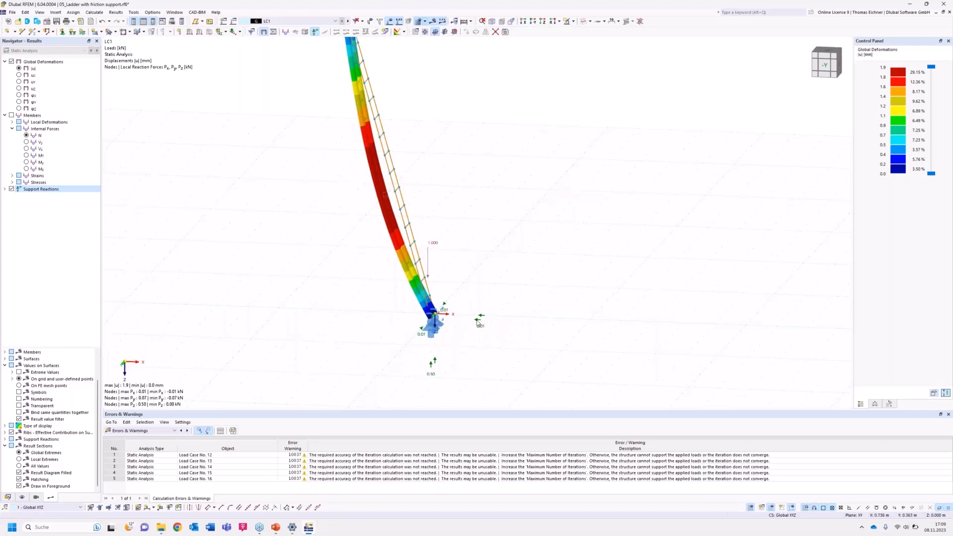
Go through the results from LC2 to LC12, examining the ladder's deformations and support reactions.
click(349, 22)
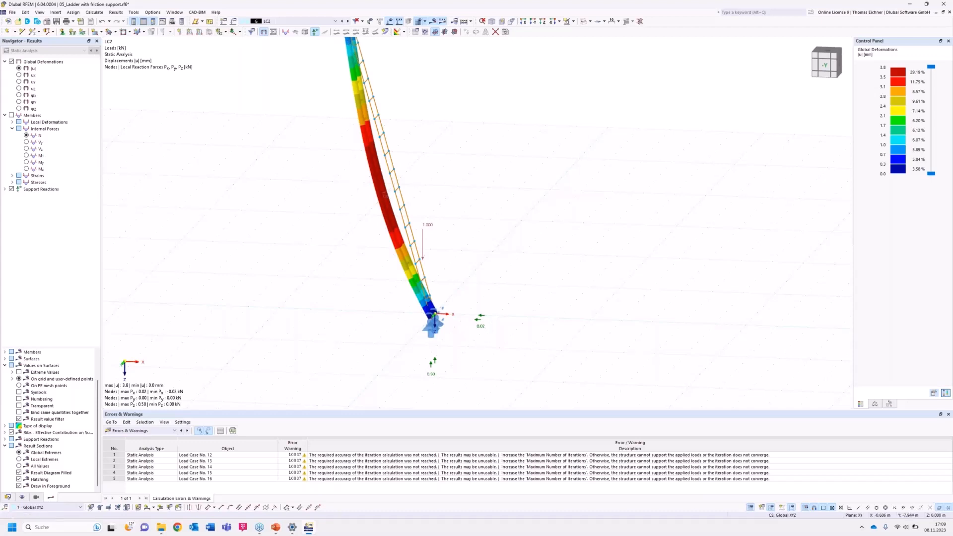
middle_drag(497, 205, 476, 244)
scroll(475, 244, down, 1)
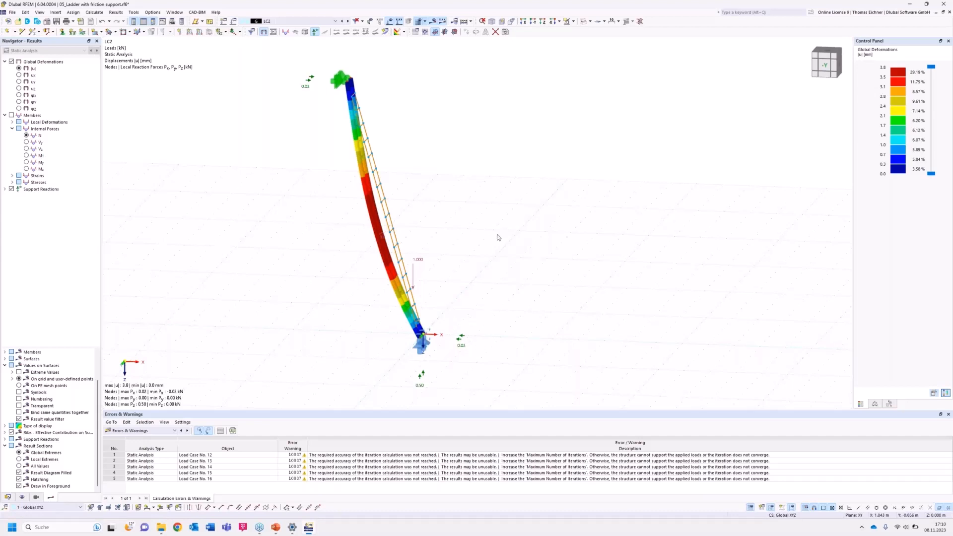
click(346, 22)
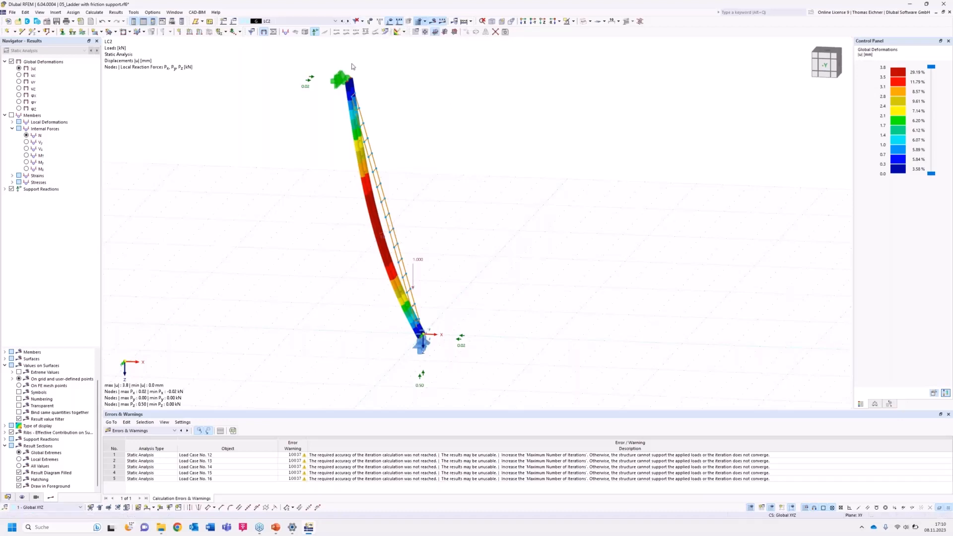
click(348, 23)
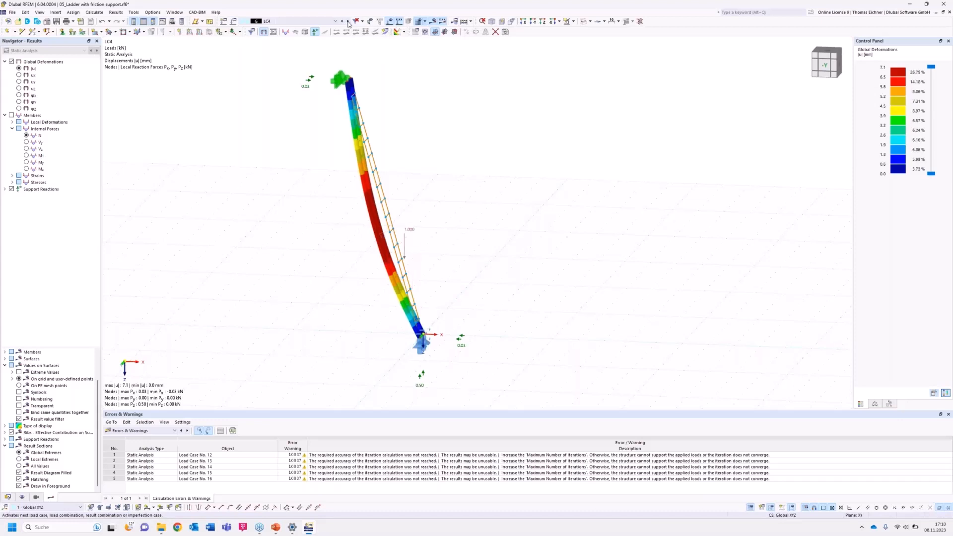
click(349, 23)
click(348, 24)
click(348, 23)
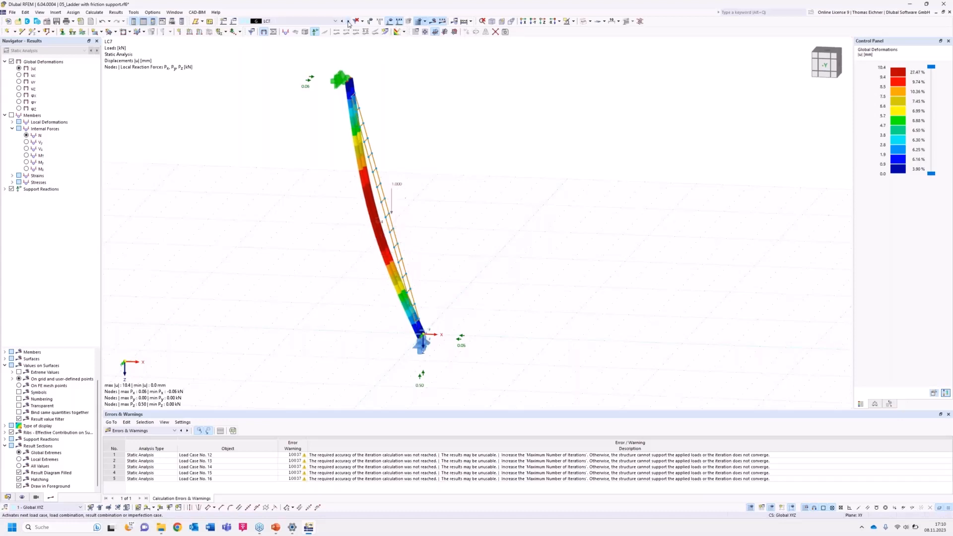
click(349, 24)
click(349, 23)
click(349, 23)
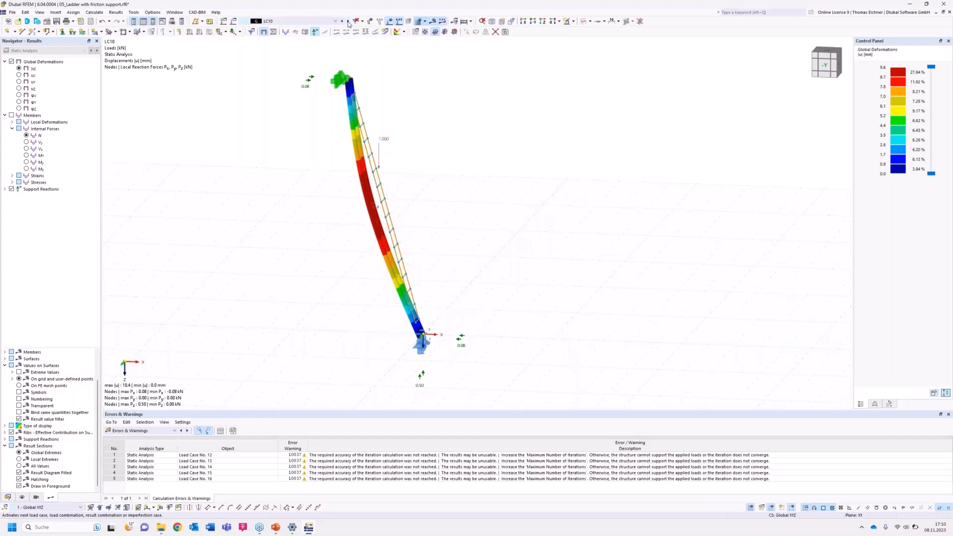
click(348, 23)
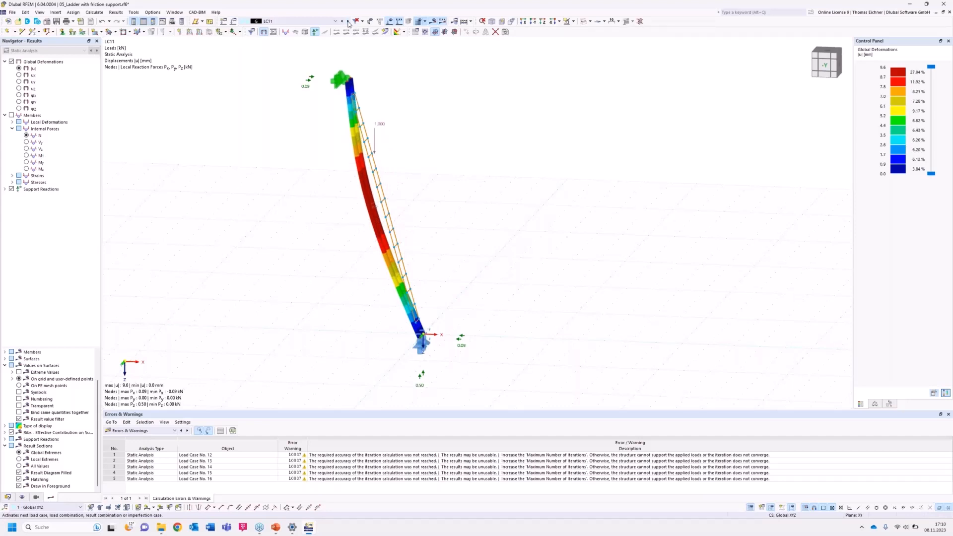
click(348, 23)
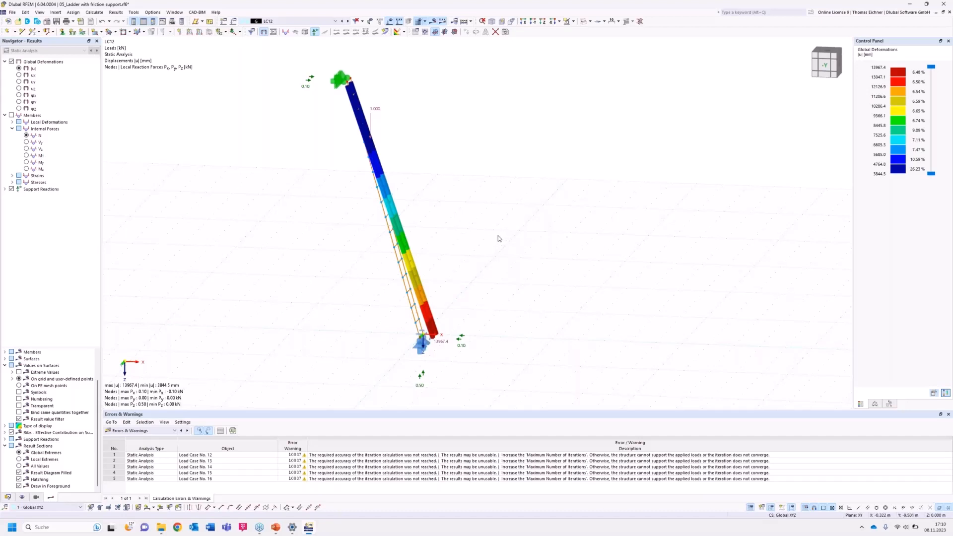
Create a new load combination and set its static analysis settings to SA1 - Geometrically linear | Newton-Raphson.
click(415, 345)
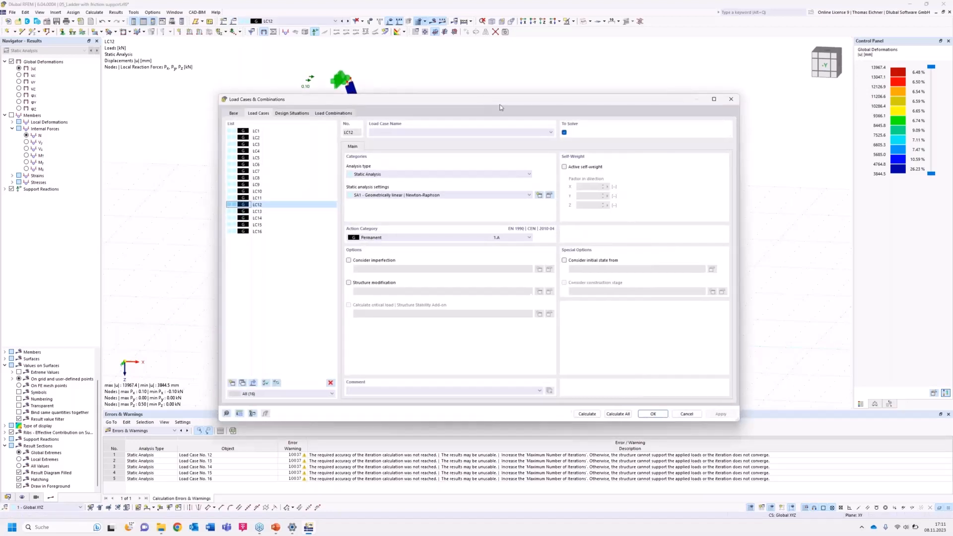
drag(484, 102, 701, 97)
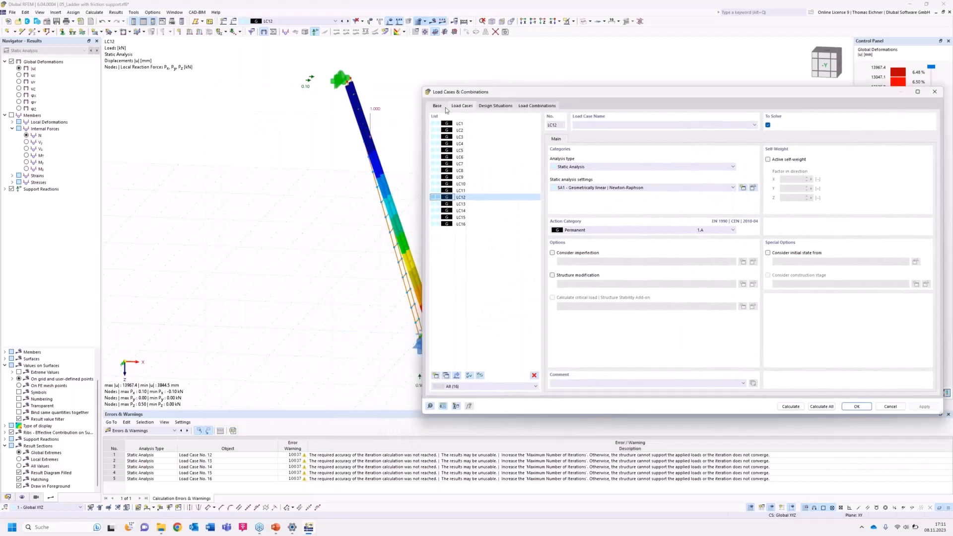
click(537, 105)
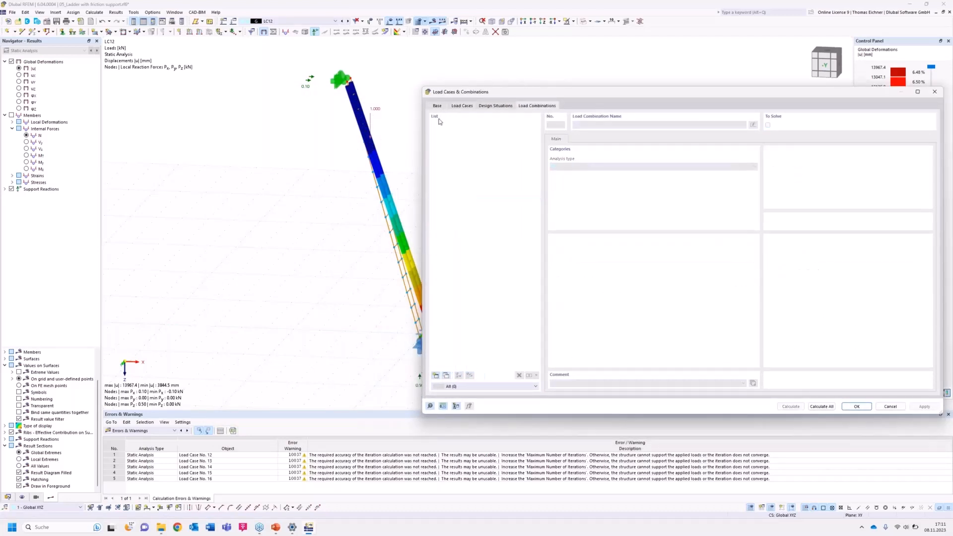
click(436, 378)
drag(585, 96, 640, 95)
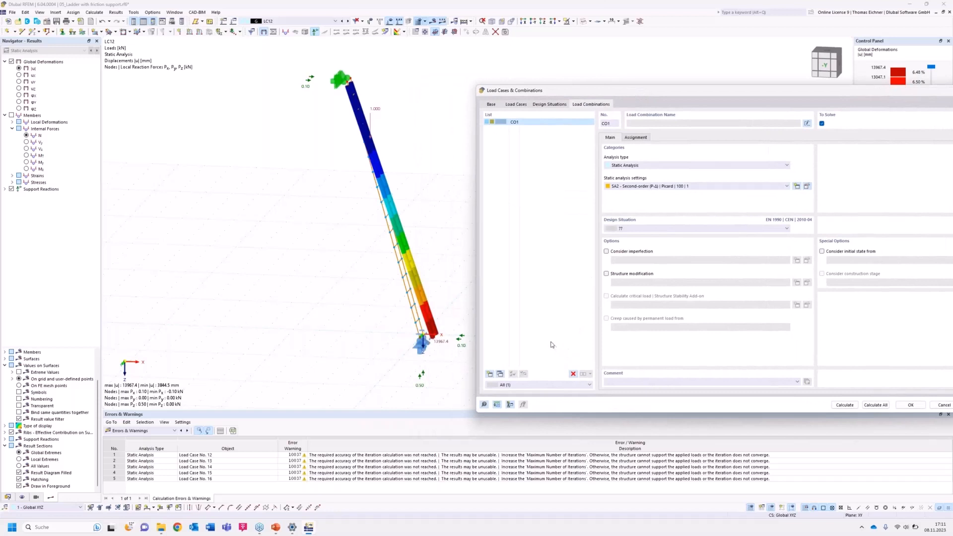
click(637, 185)
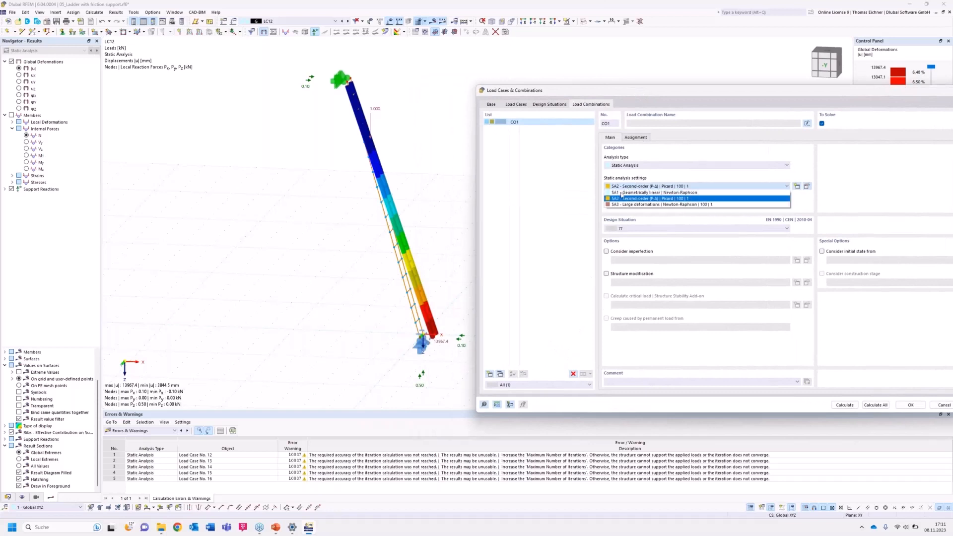
click(624, 193)
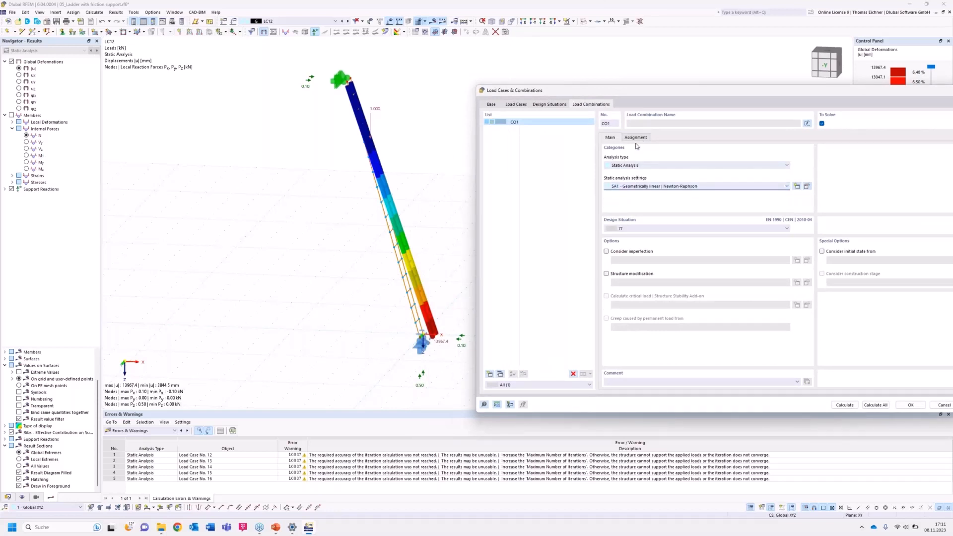
Assign load cases LC16 and LC1 with a factor of 1.00 to the new load combination.
click(635, 138)
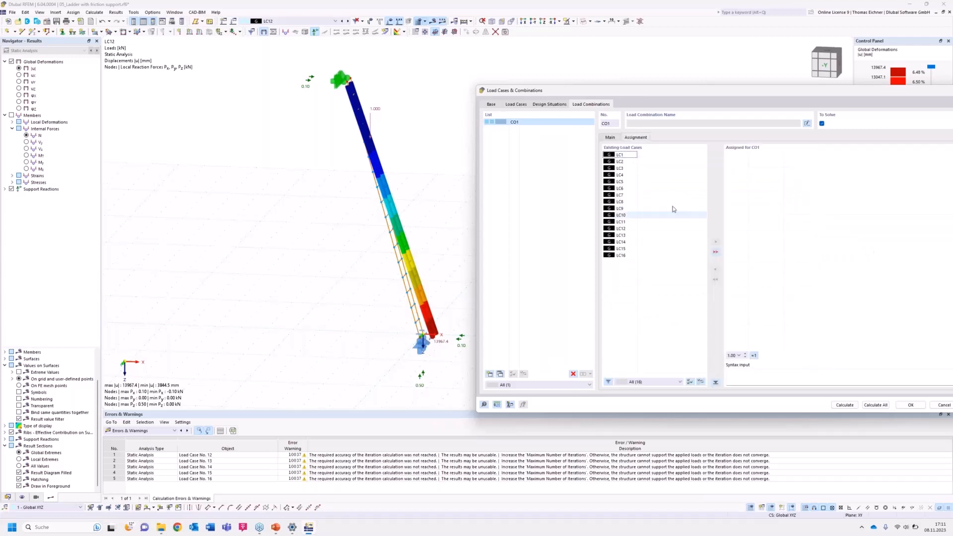
double_click(622, 256)
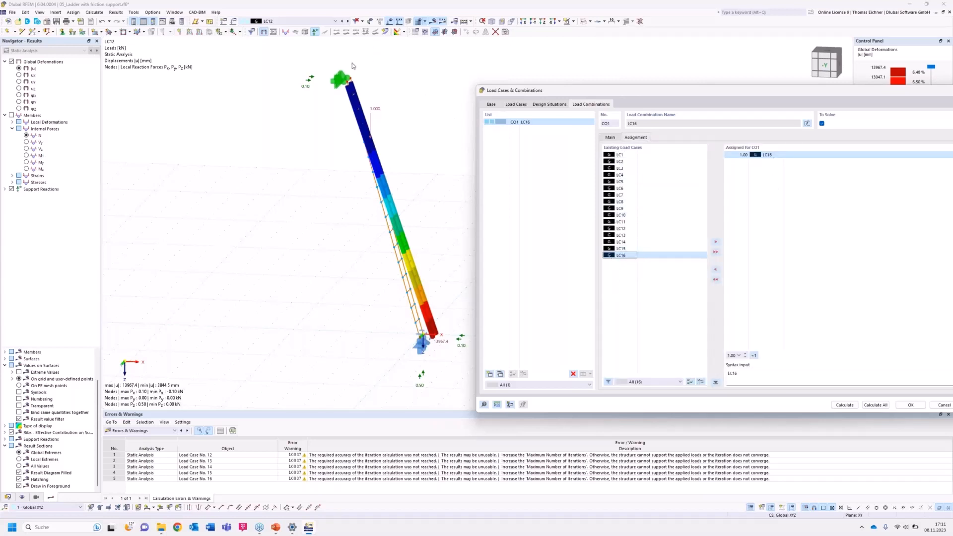
click(664, 314)
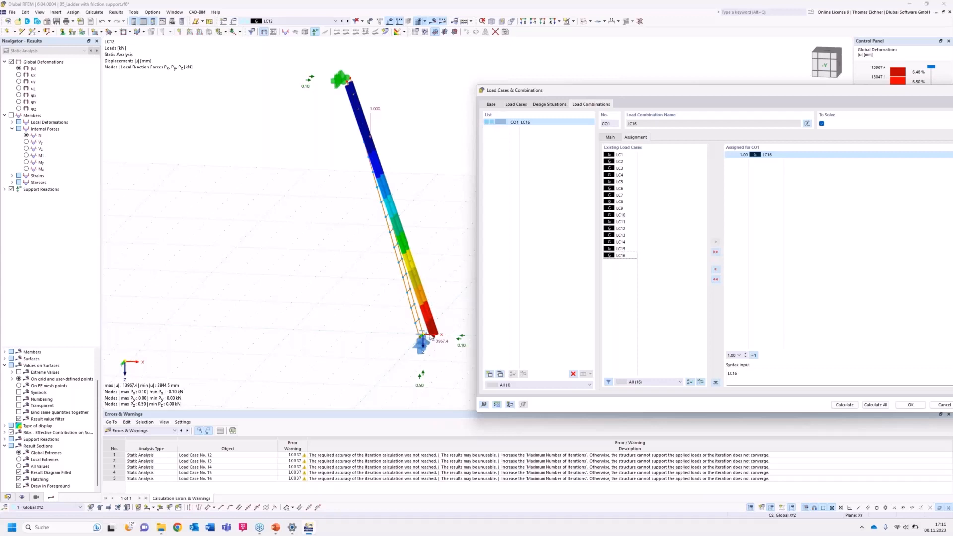
double_click(619, 154)
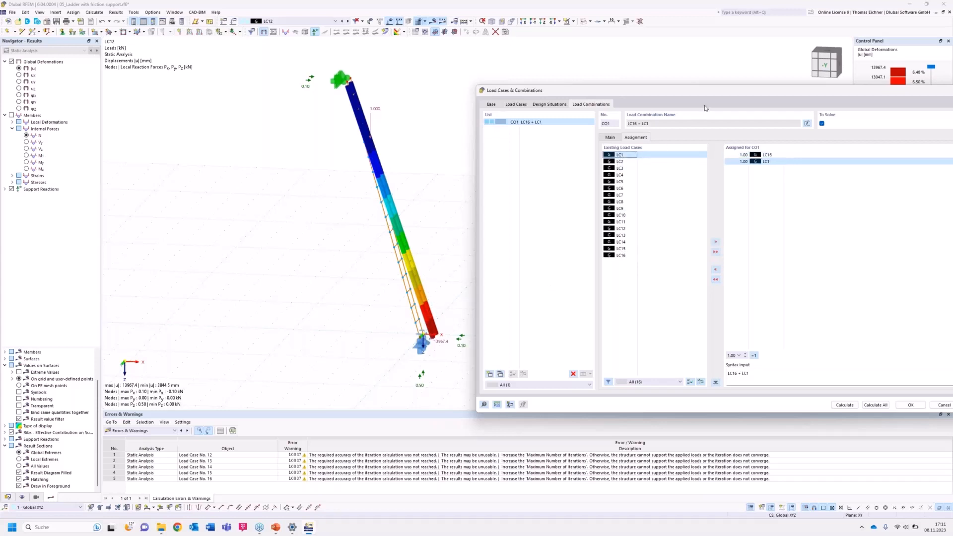
drag(713, 92, 587, 63)
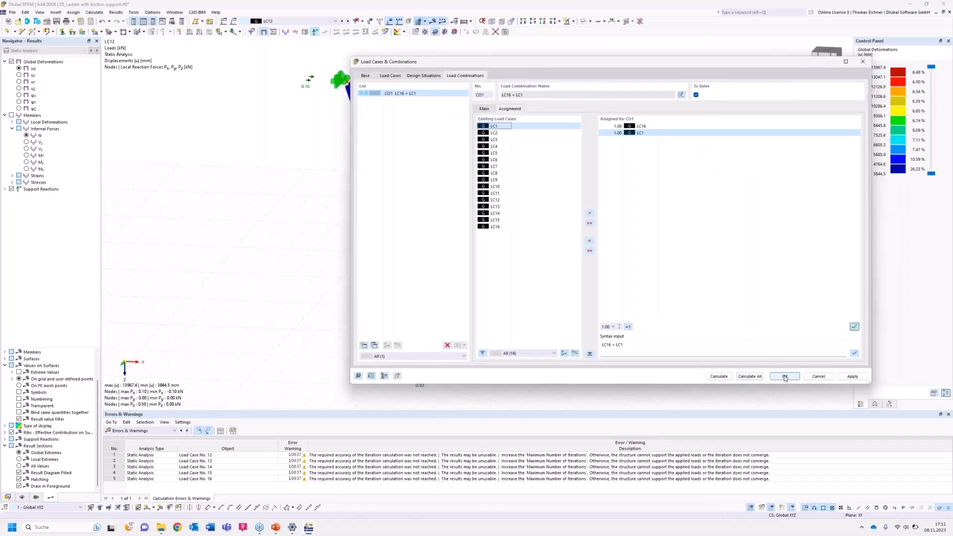
Try to calculate the load combination, and add a ULS (EQU) - Permanent and transient design situation for it.
click(719, 377)
click(675, 276)
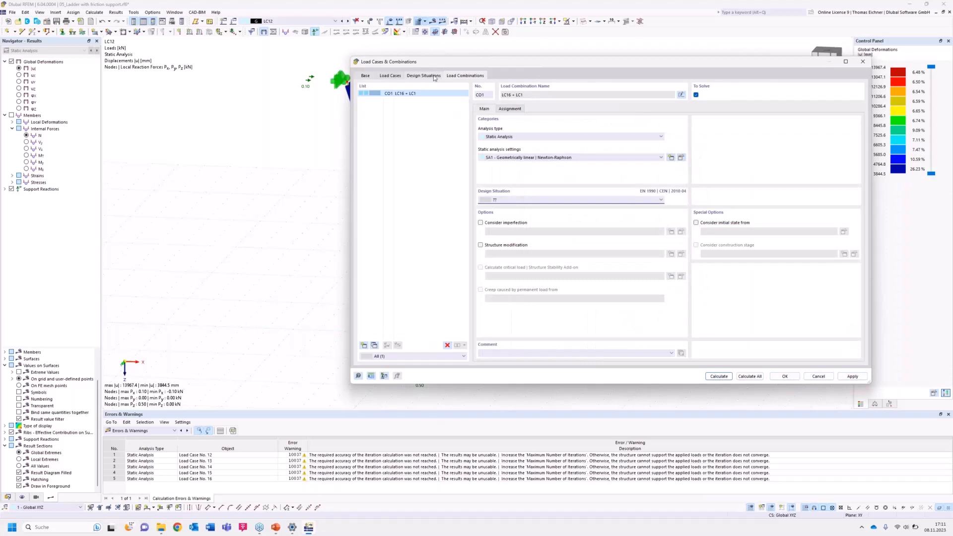
click(424, 76)
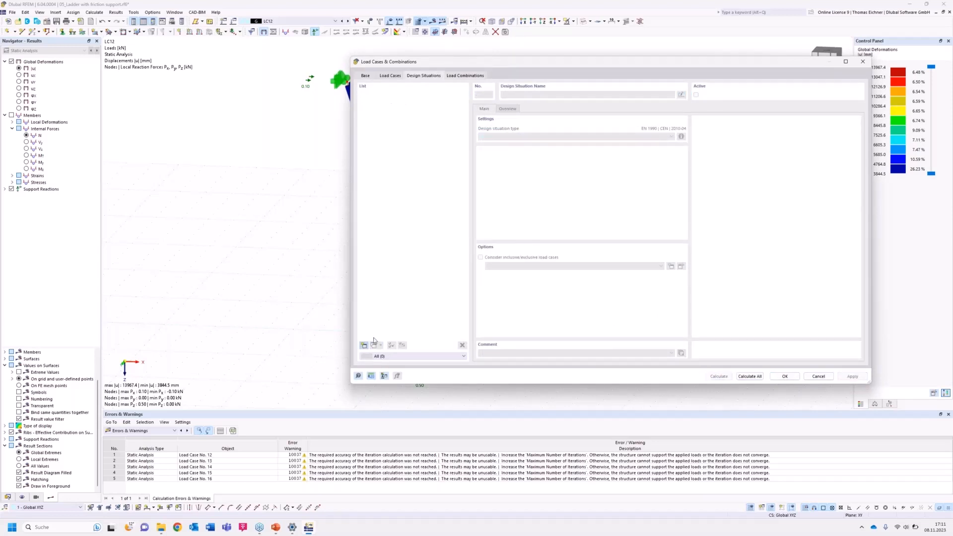
click(373, 342)
click(463, 76)
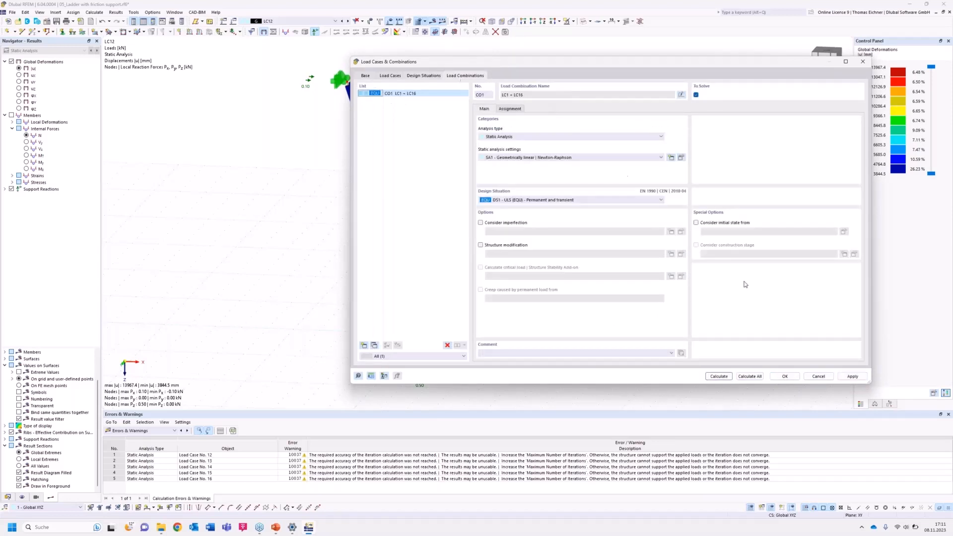
Calculate the combination of LC1 and LC16 and examine the ladder's deformations and support reactions.
click(719, 377)
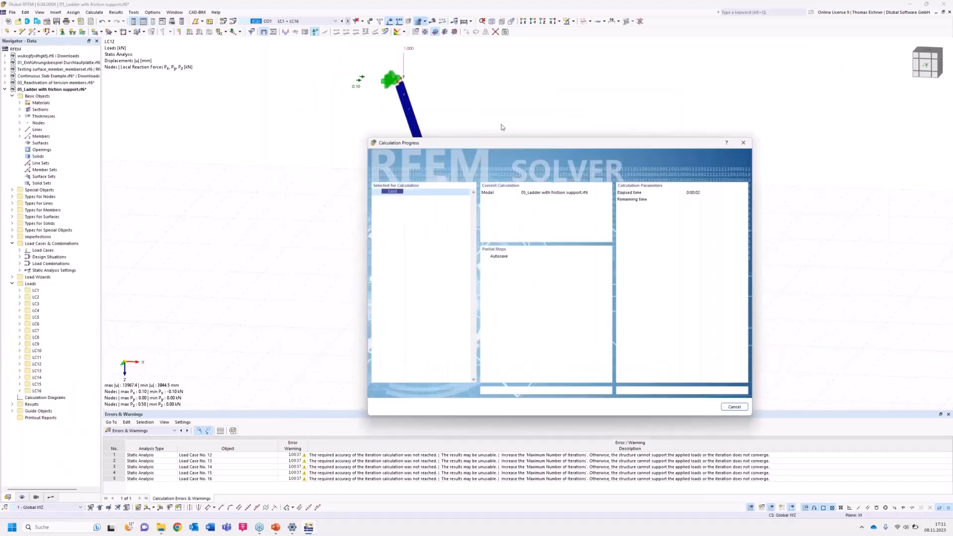
drag(501, 145, 640, 131)
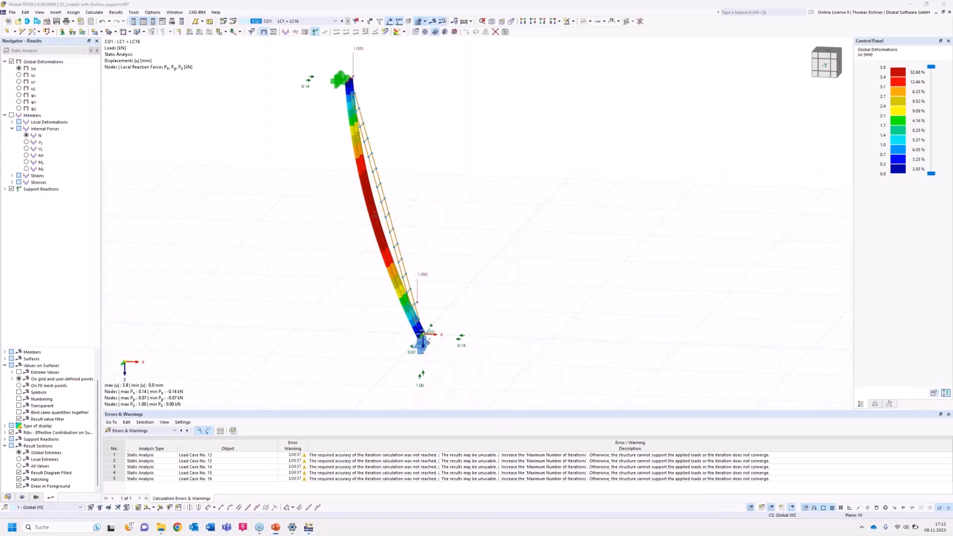
click(544, 253)
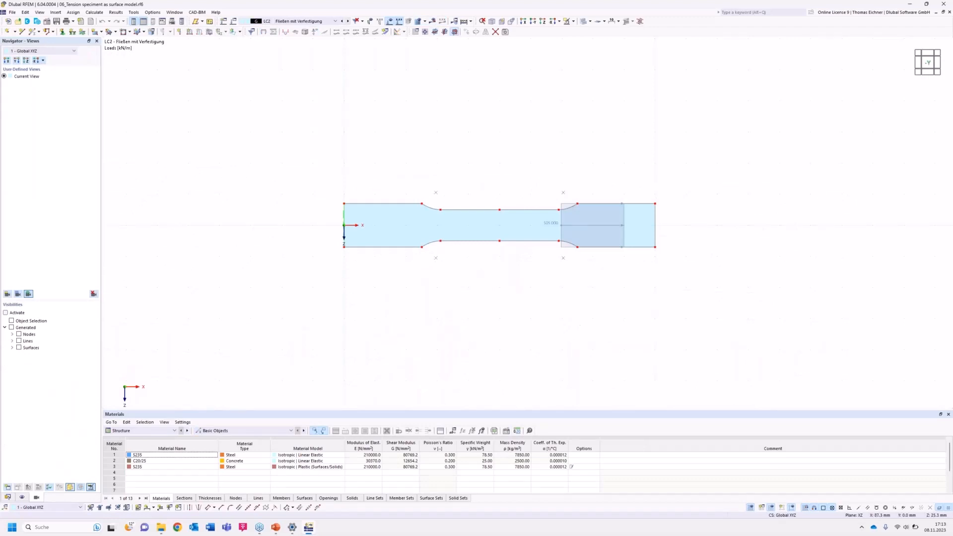
Examine the tension specimen surface model and its support, and switch to load case LC1 - Fließgrenze.
middle_drag(515, 290, 463, 300)
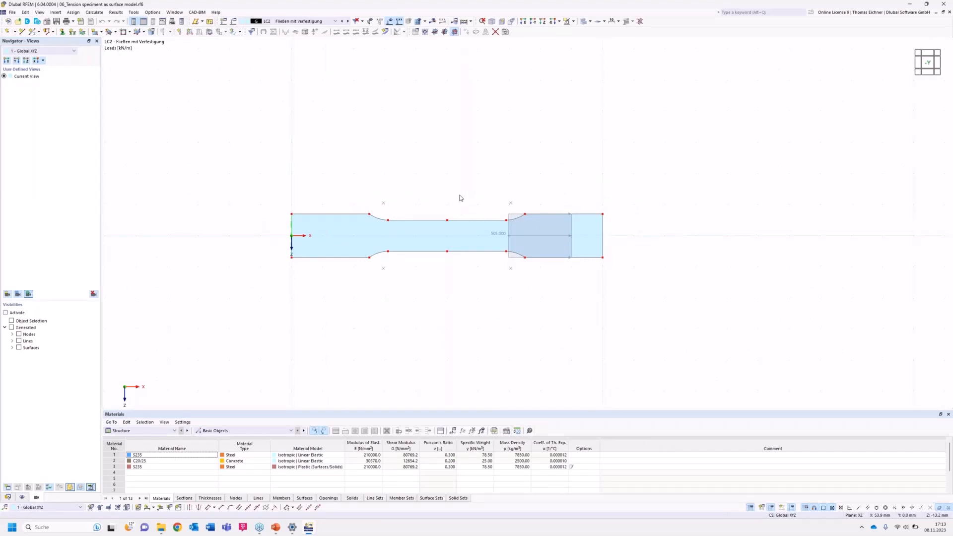
scroll(473, 191, up, 2)
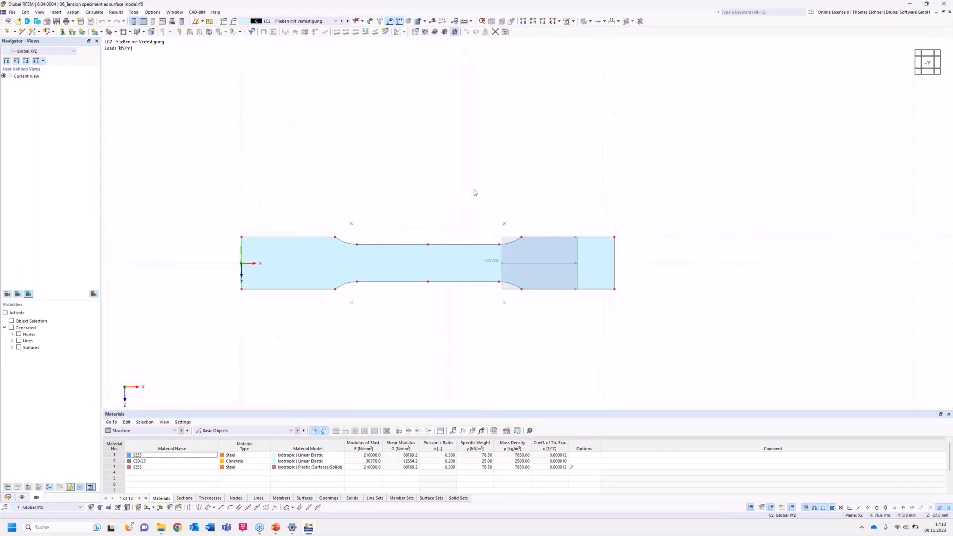
ctrl+middle_drag(451, 149, 429, 332)
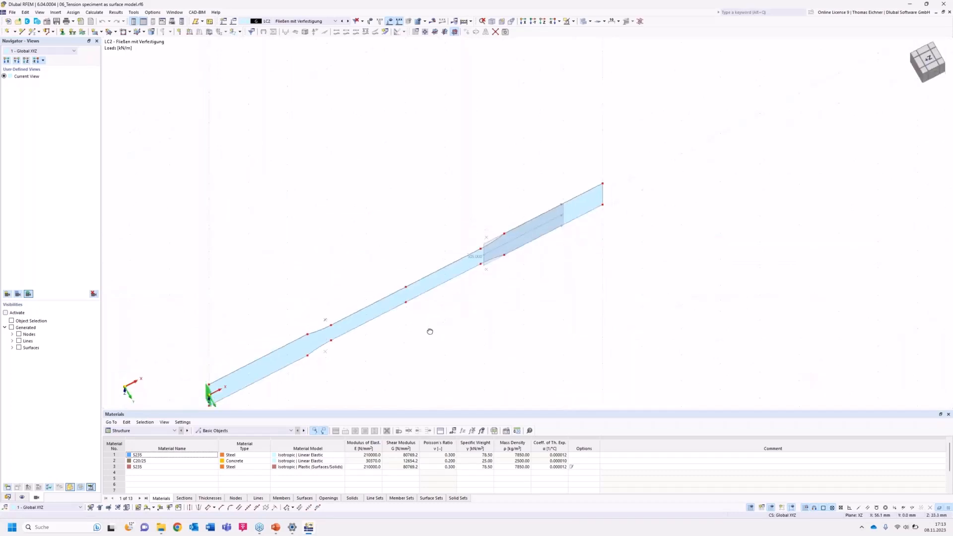
click(532, 22)
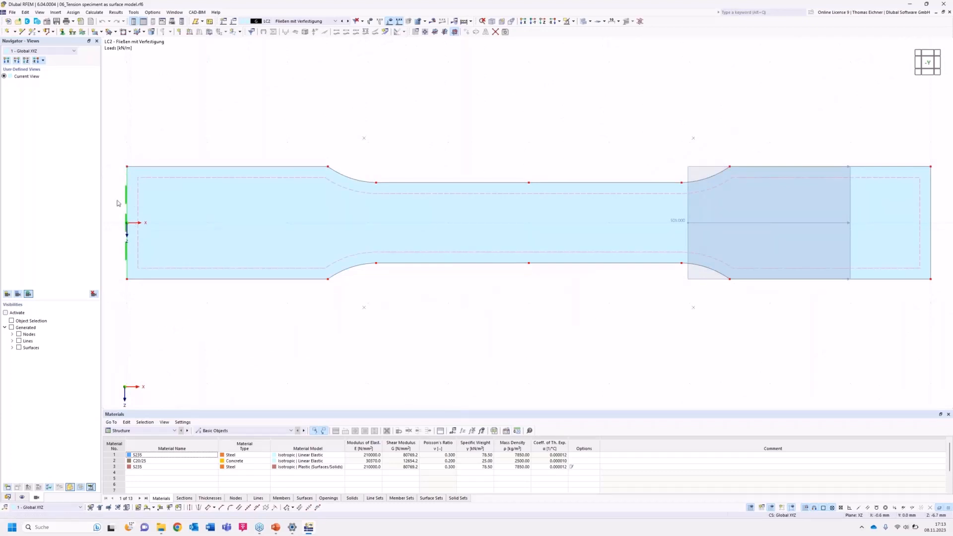
click(288, 22)
click(297, 28)
middle_drag(508, 124, 429, 117)
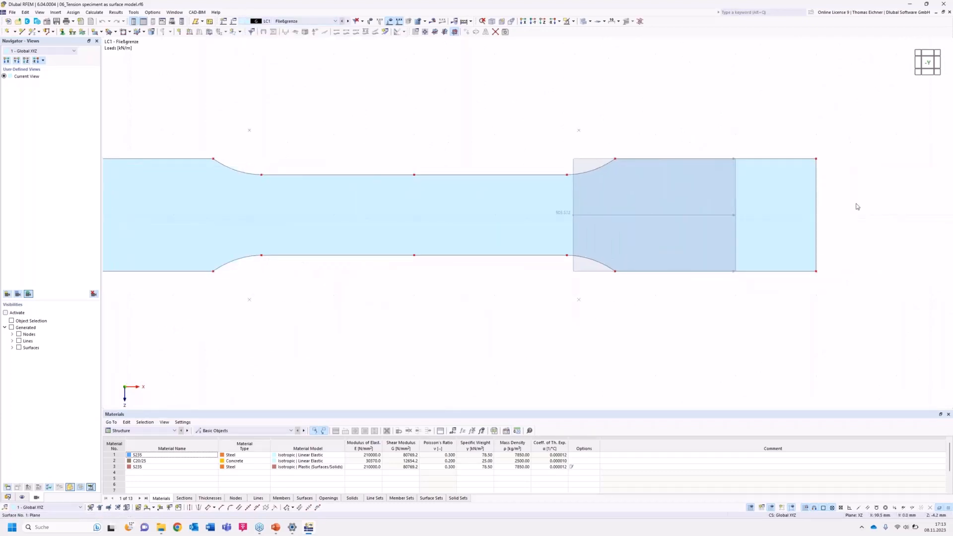
scroll(842, 222, down, 3)
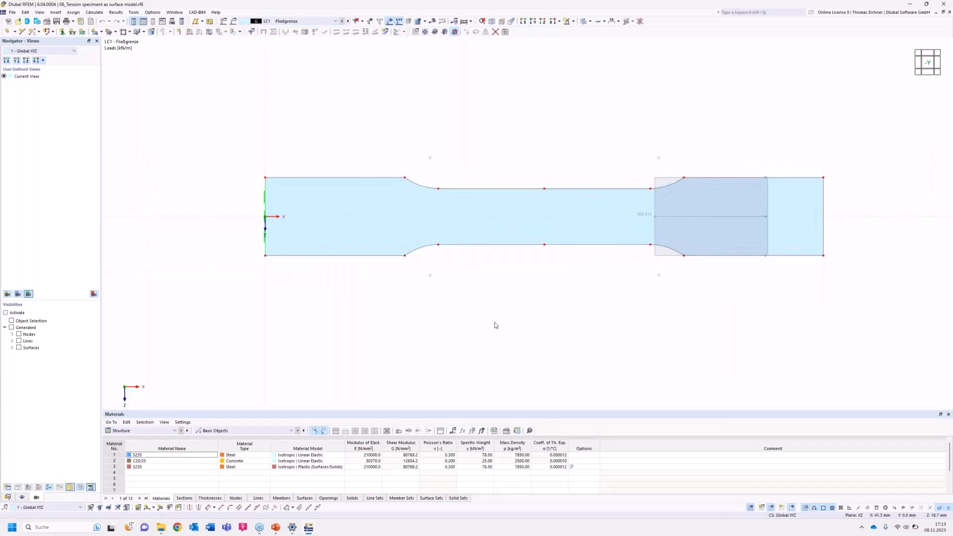
Assign material 1 - S235 | Isotropic | Linear Elastic to the specimen surface, accepting the deletion of results.
double_click(362, 202)
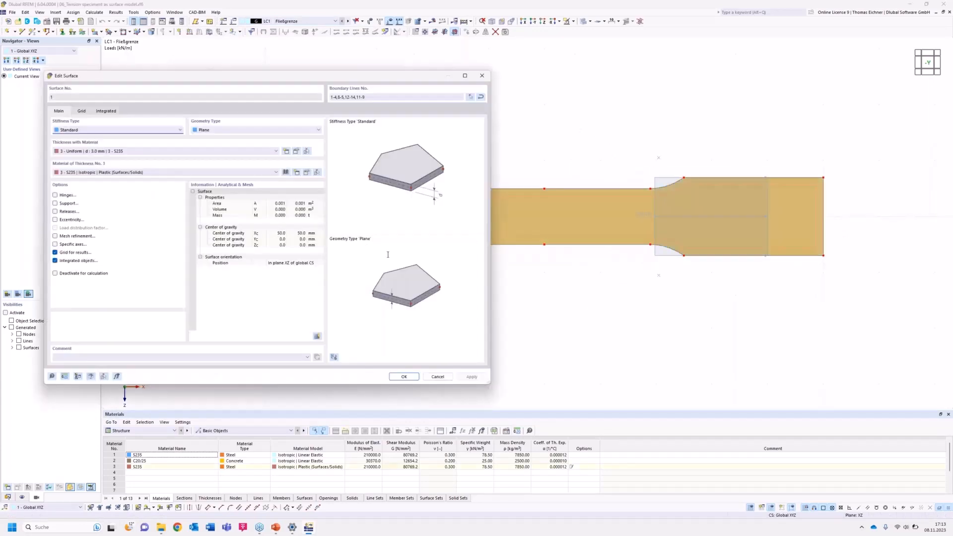
click(105, 173)
click(106, 179)
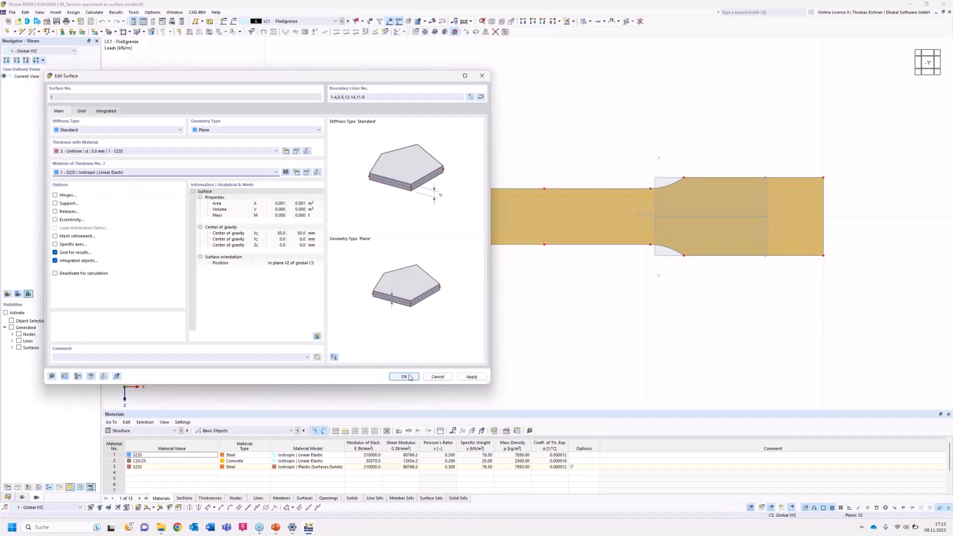
click(406, 376)
click(506, 293)
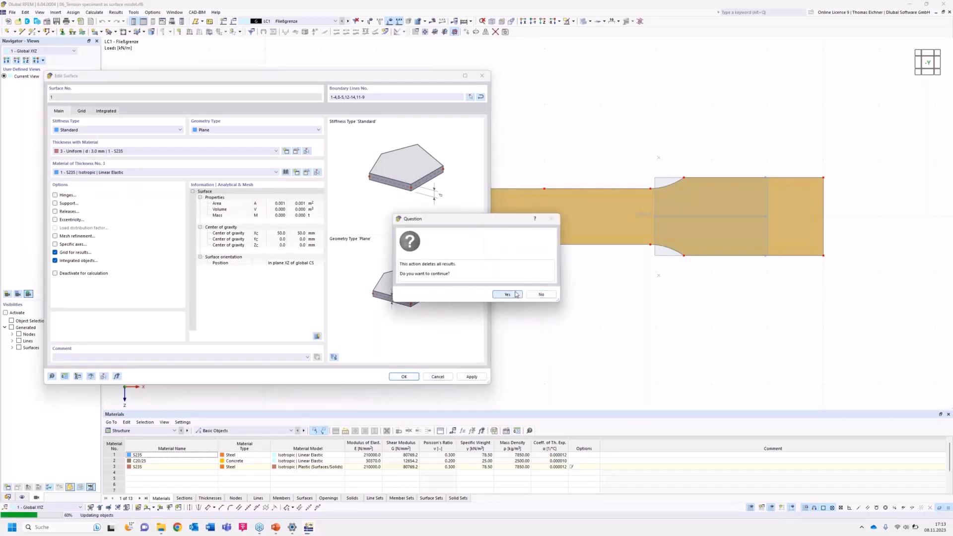
click(611, 320)
middle_drag(592, 315, 527, 314)
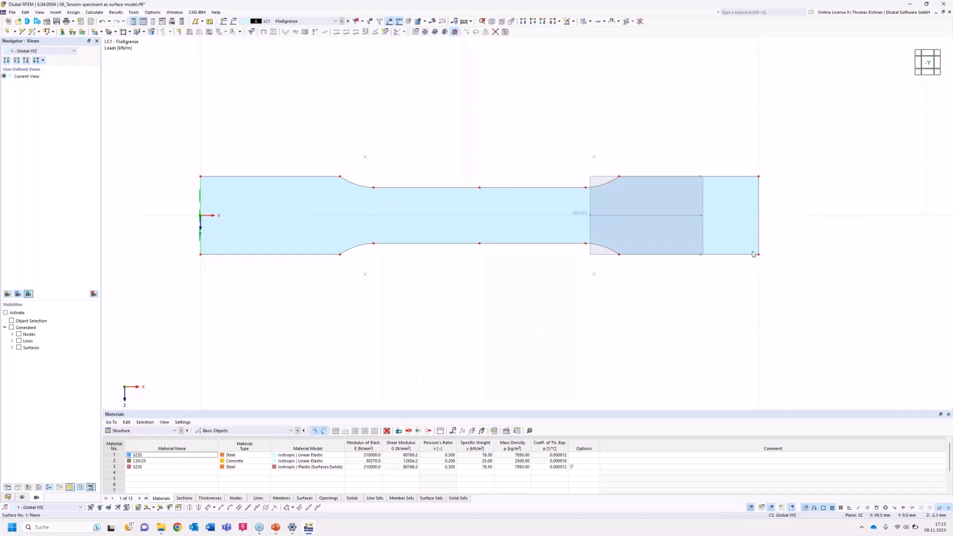
Open the line load of LC1 to review its magnitude and the stress calculation in its comment, and close it.
click(591, 177)
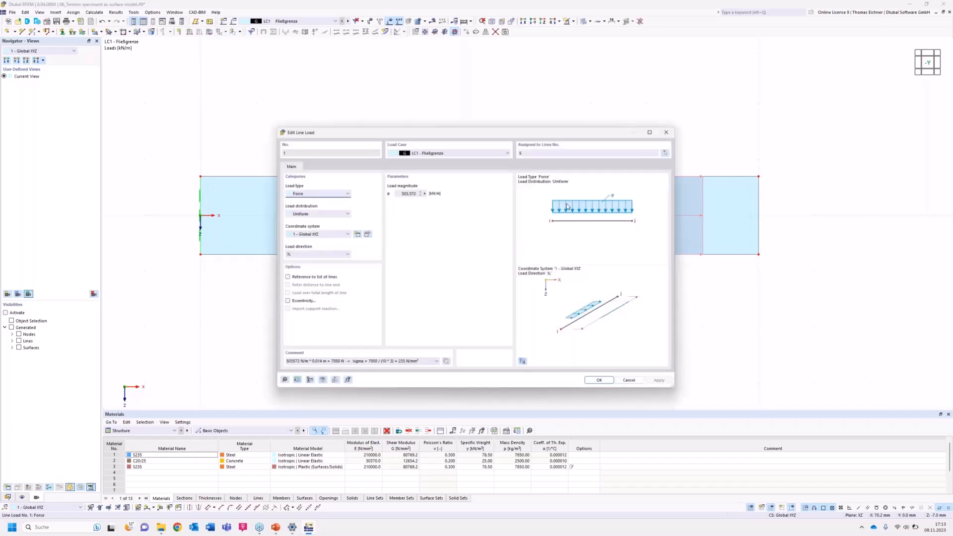
drag(493, 132, 303, 102)
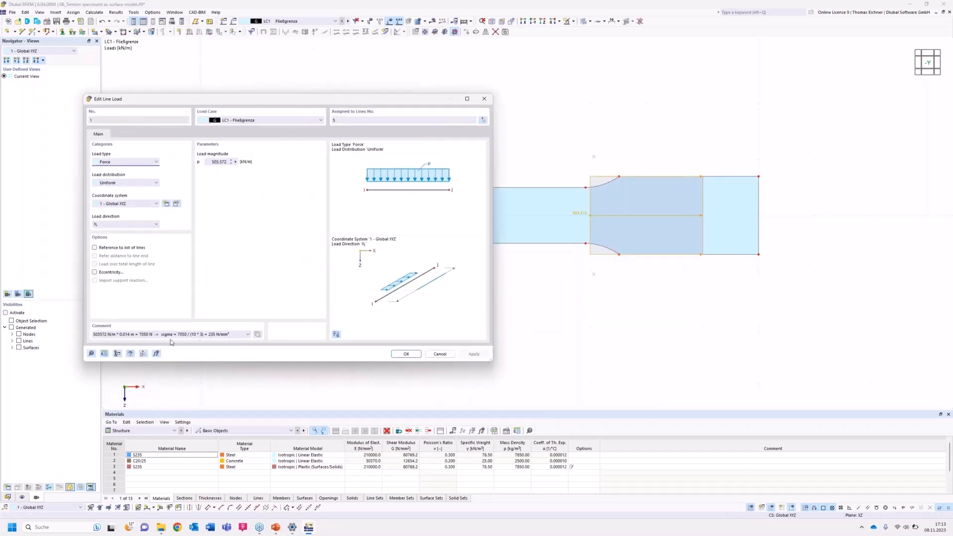
click(172, 334)
drag(341, 100, 281, 98)
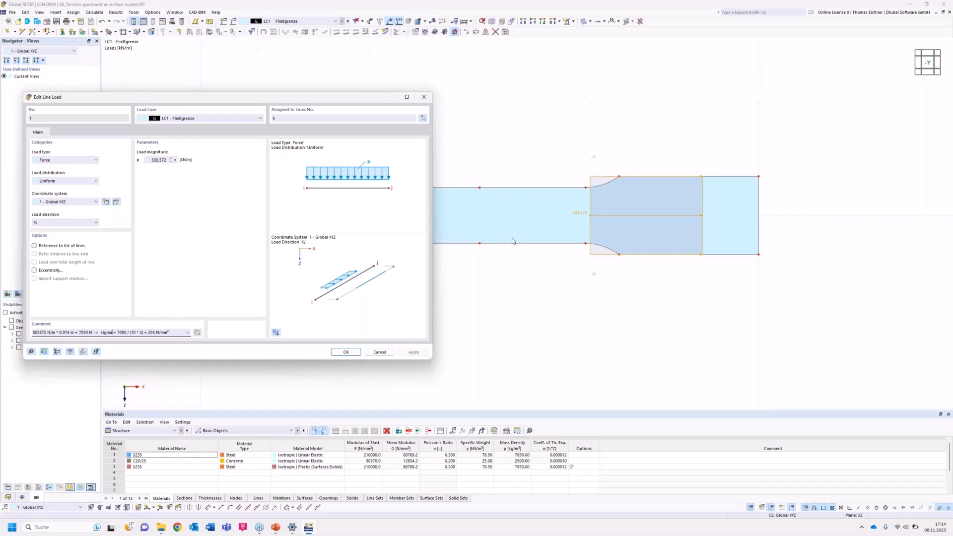
click(357, 353)
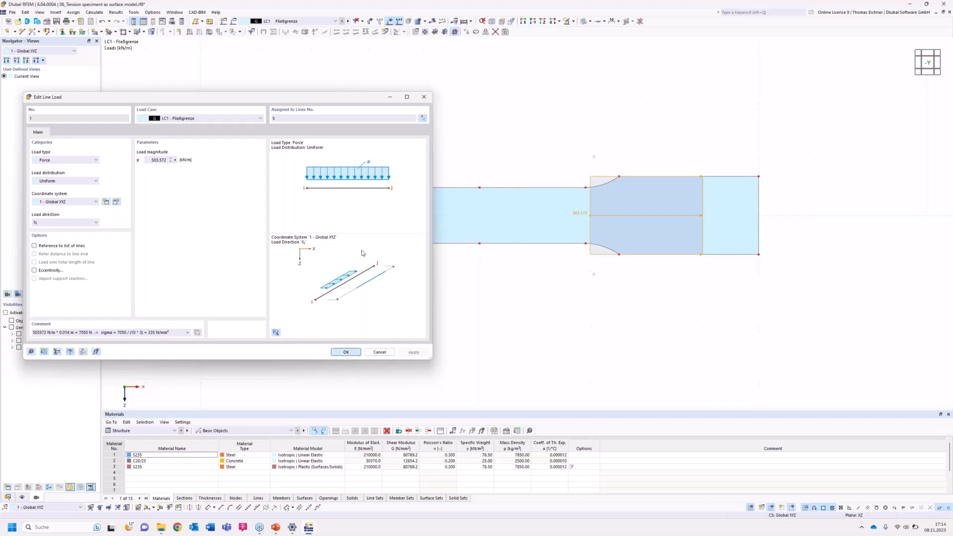
View the load of LC2 - Fließen mit Verfestigung on the specimen, and return to LC1.
click(335, 22)
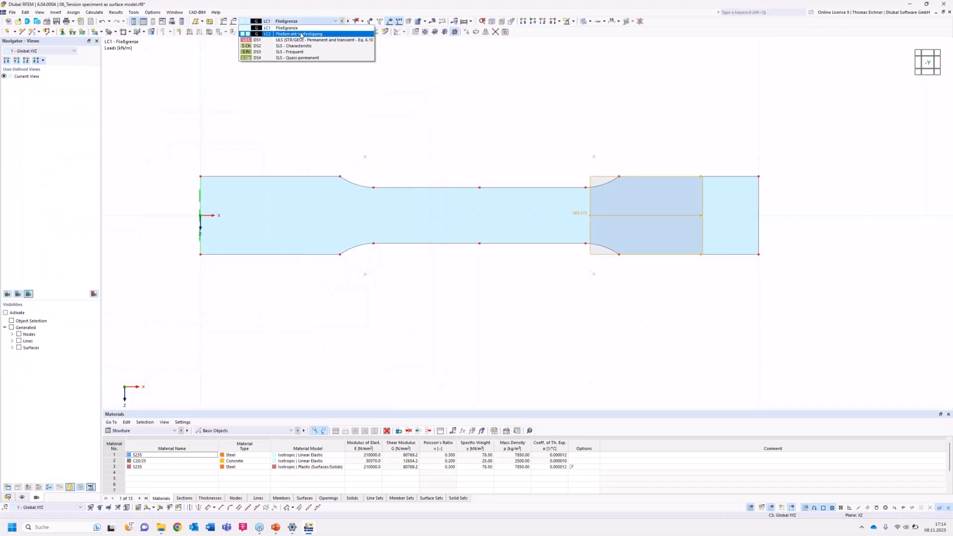
click(301, 34)
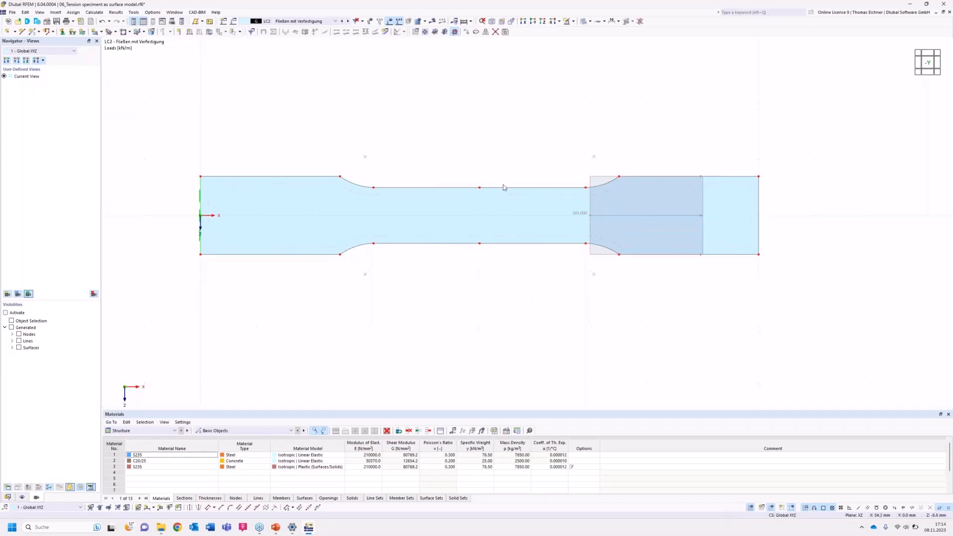
click(296, 22)
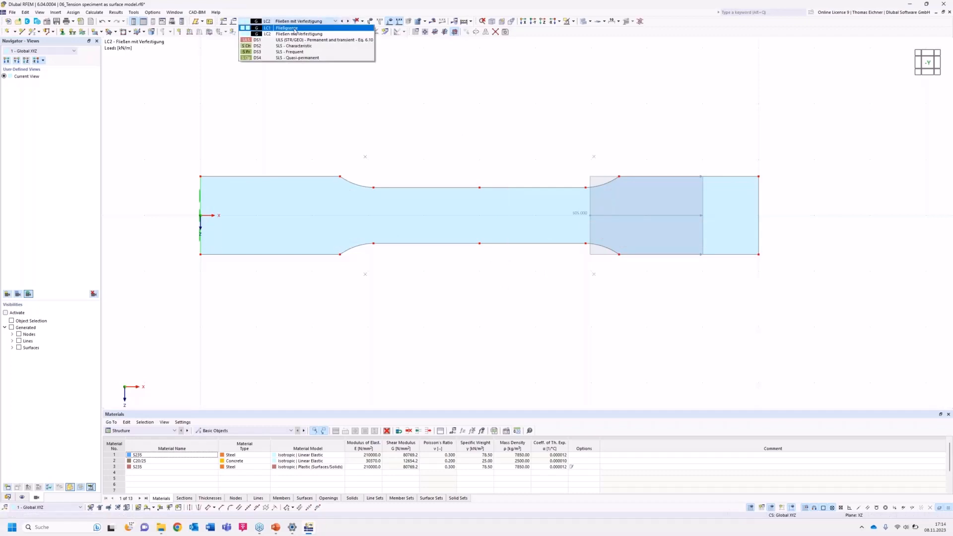
click(296, 27)
Calculate the specimen model and display the global deformations |u| for LC1.
click(464, 21)
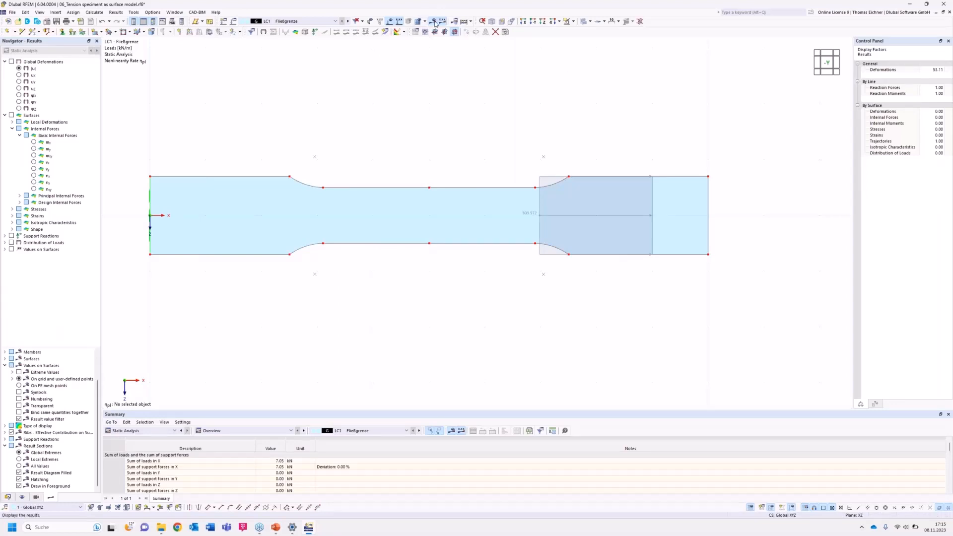
click(326, 24)
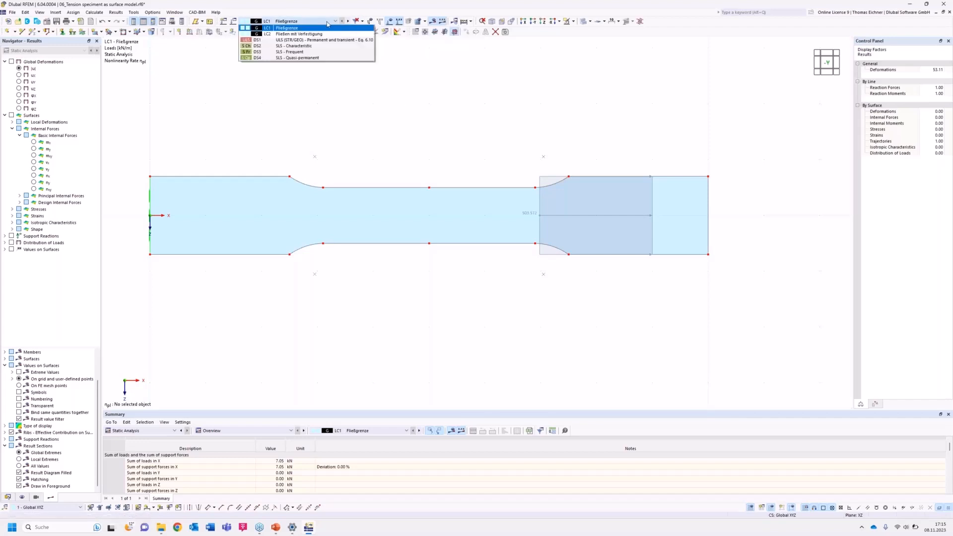
click(323, 27)
click(19, 68)
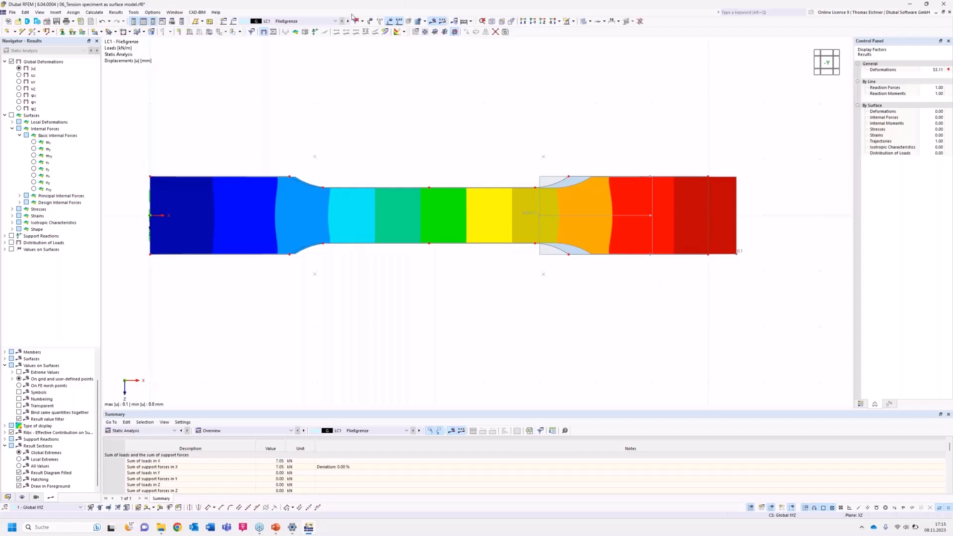
Compare the specimen's deformations in LC2 with those in LC1, ending on LC1.
click(348, 21)
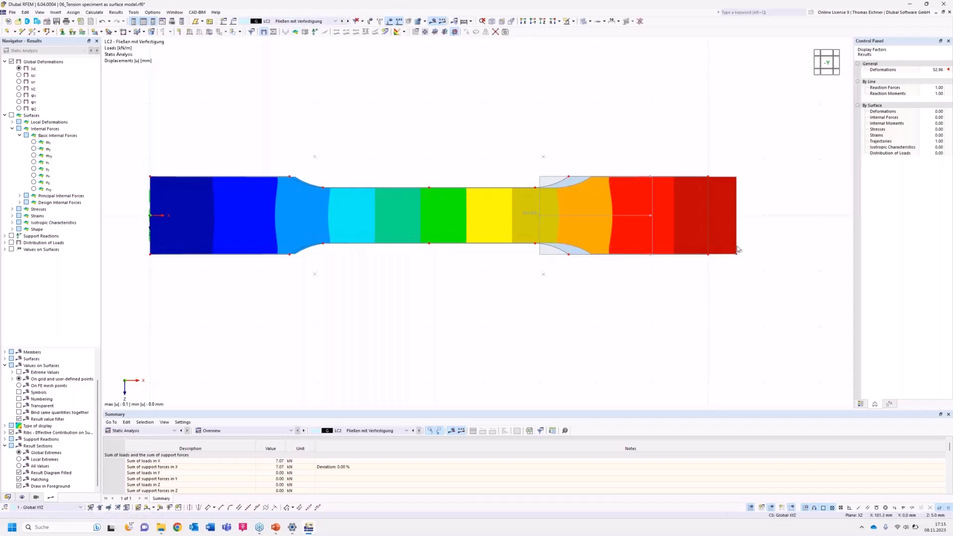
click(335, 21)
click(309, 28)
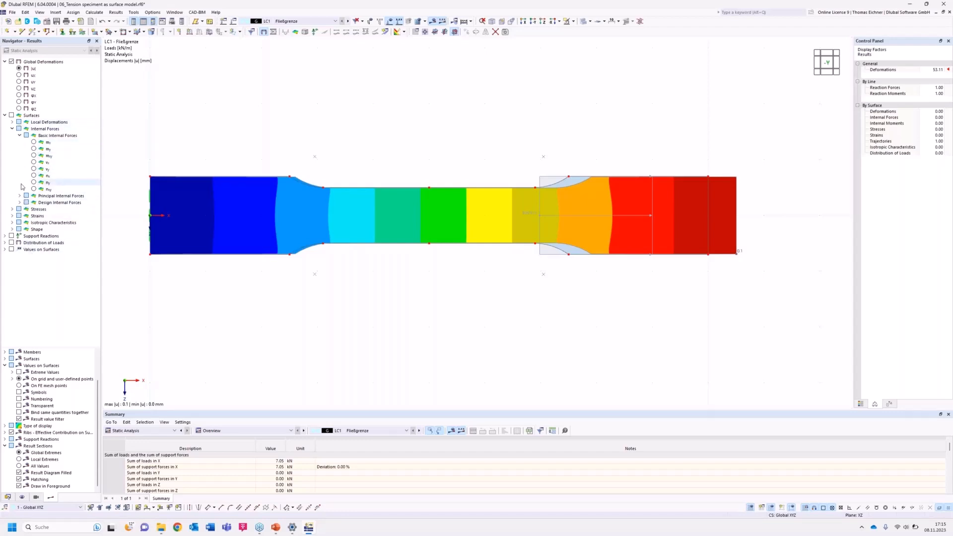
Show the available surface stress result types for LC1.
click(12, 209)
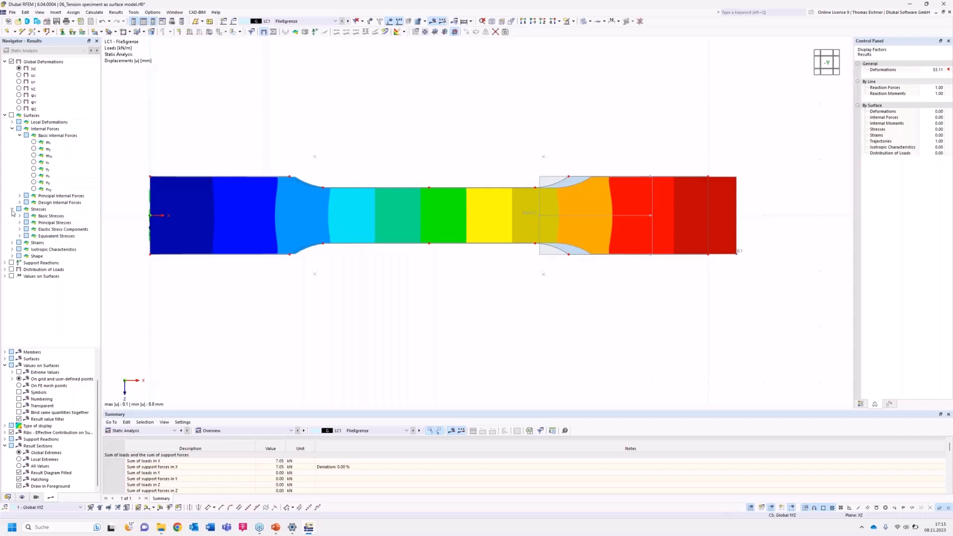
Display the maximum von Mises equivalent stresses σeqv,Mises,Max on the surfaces together with their colour scale.
click(20, 235)
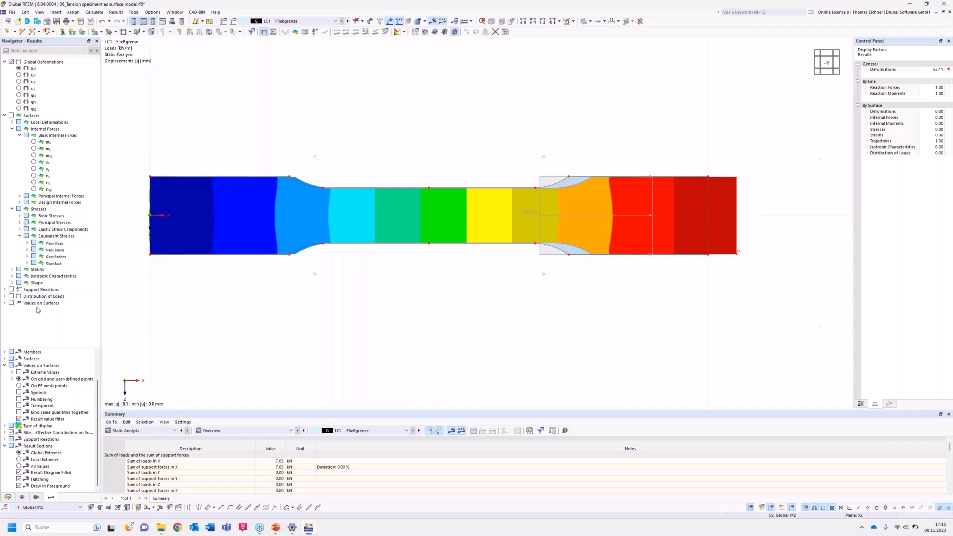
click(27, 243)
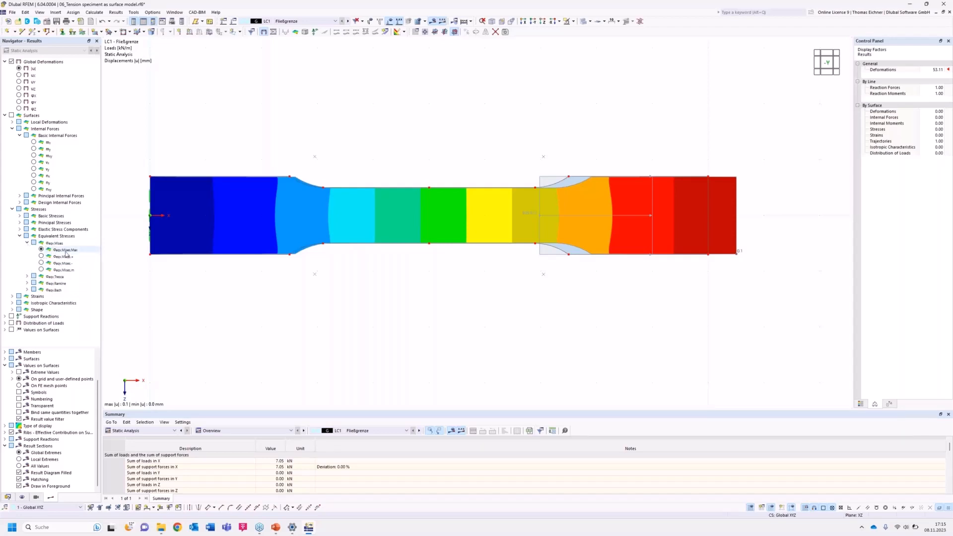
click(66, 251)
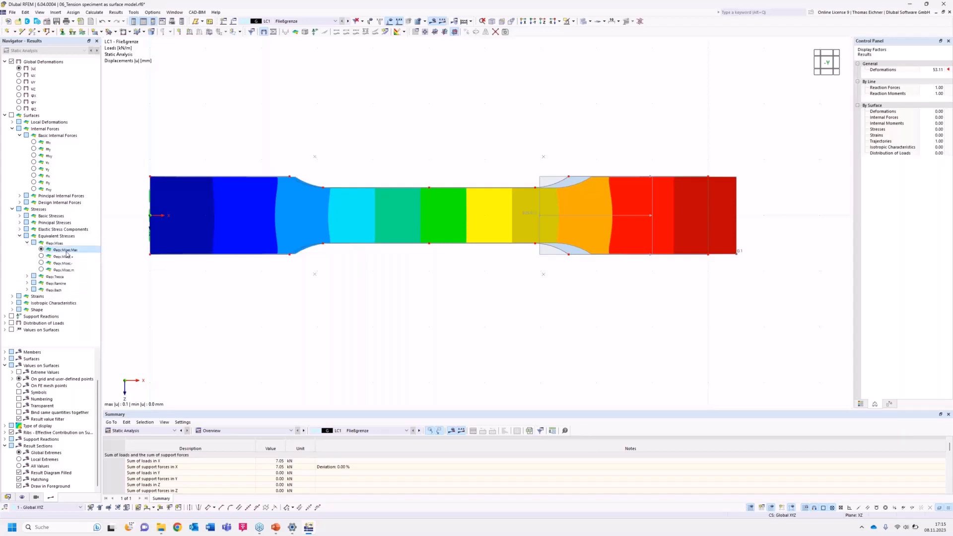
click(41, 250)
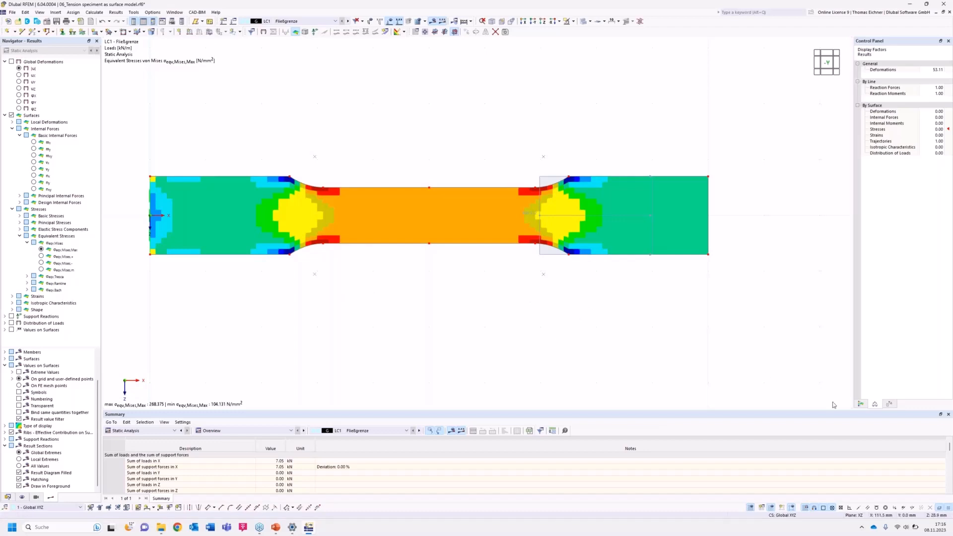
click(861, 406)
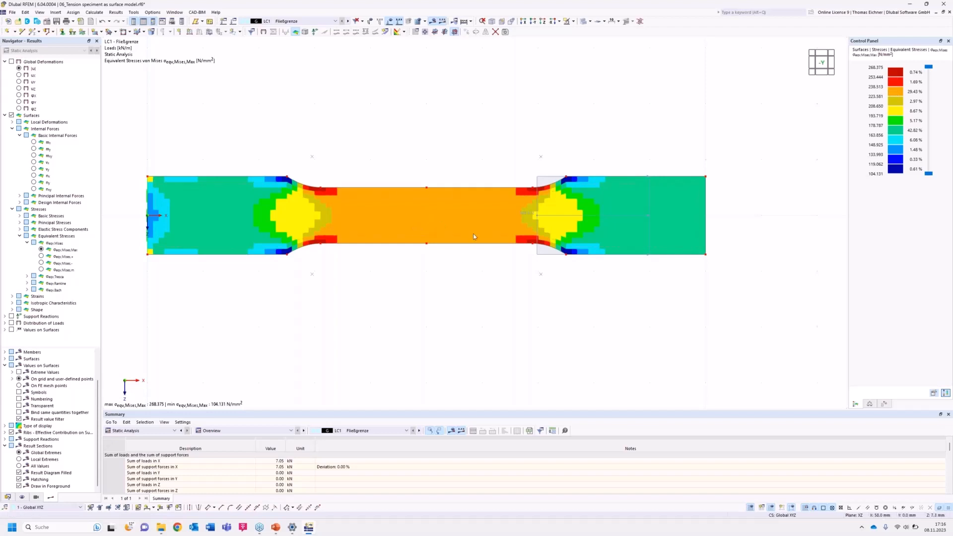
Refer the von Mises result colours to limits, with an upper limit of 235 N/mm² and a lower limit of 119.062 N/mm².
click(933, 394)
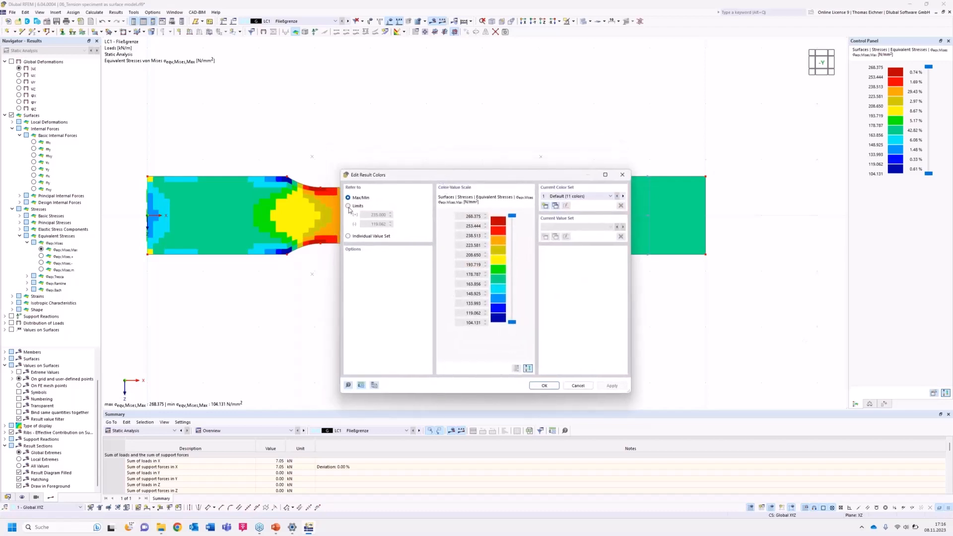
click(347, 206)
click(369, 224)
double_click(384, 215)
click(544, 386)
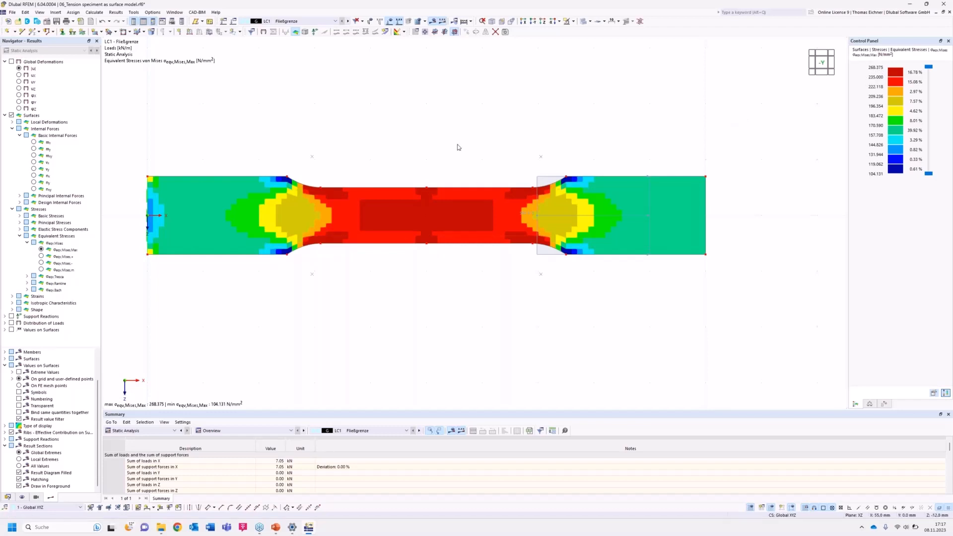
Inspect the material model of the S235 steel assigned to surface 1 without changing it.
middle_drag(485, 126, 474, 130)
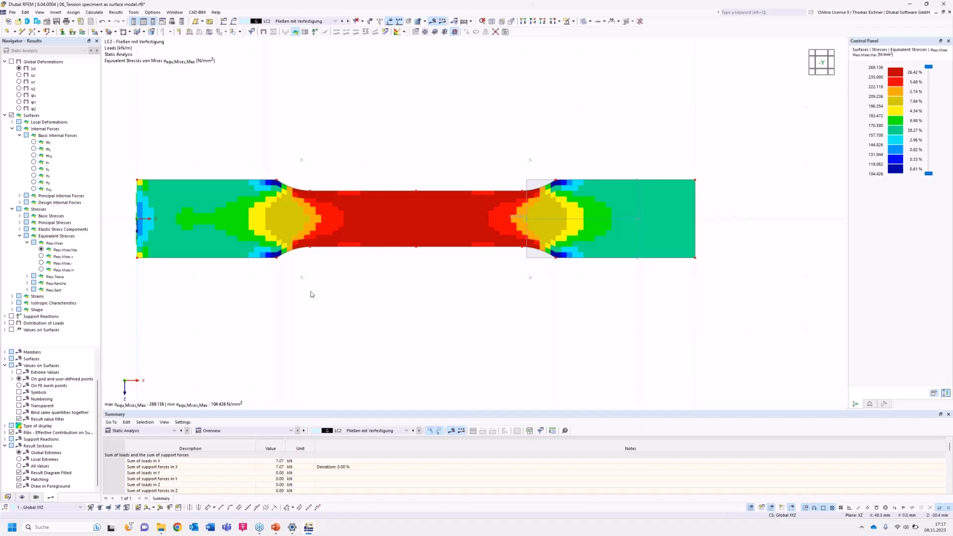
double_click(281, 220)
drag(296, 81, 455, 116)
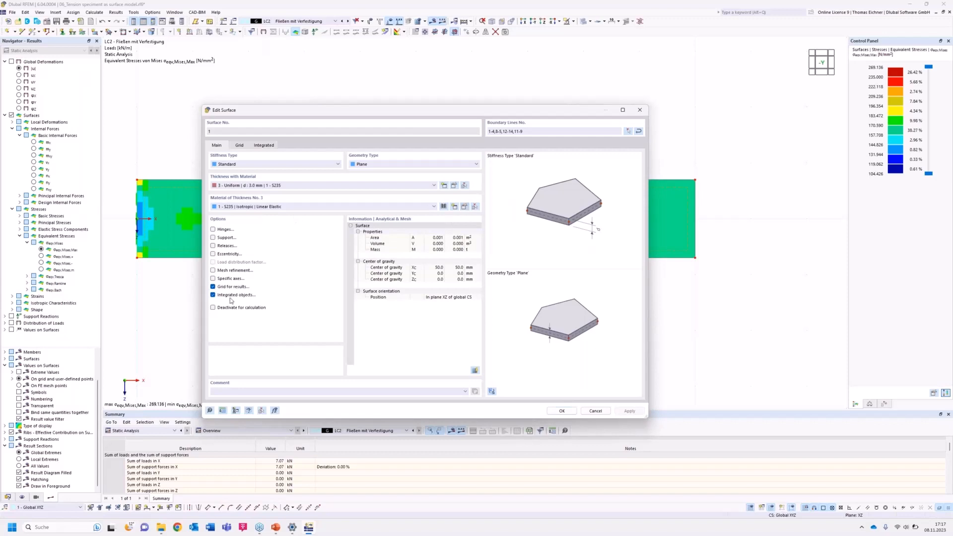
click(464, 206)
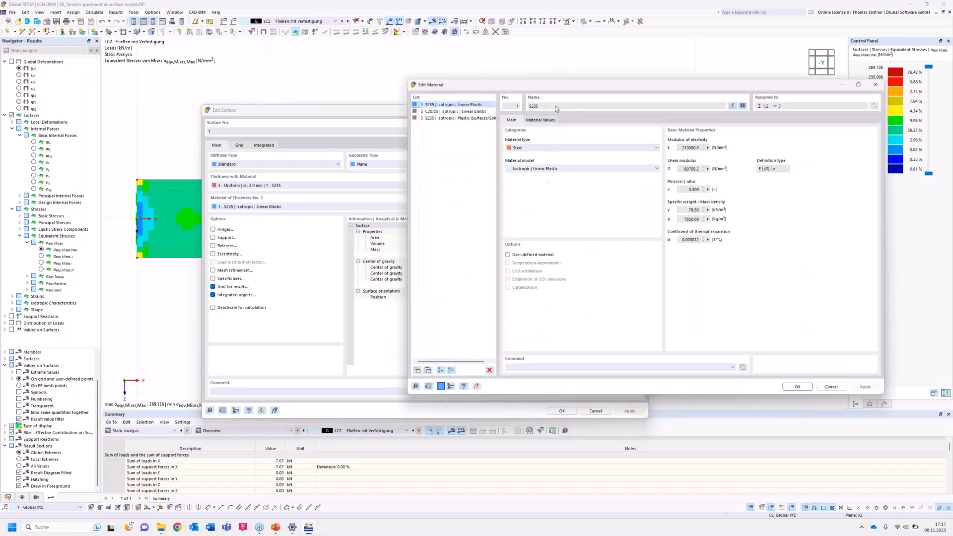
drag(561, 88, 413, 86)
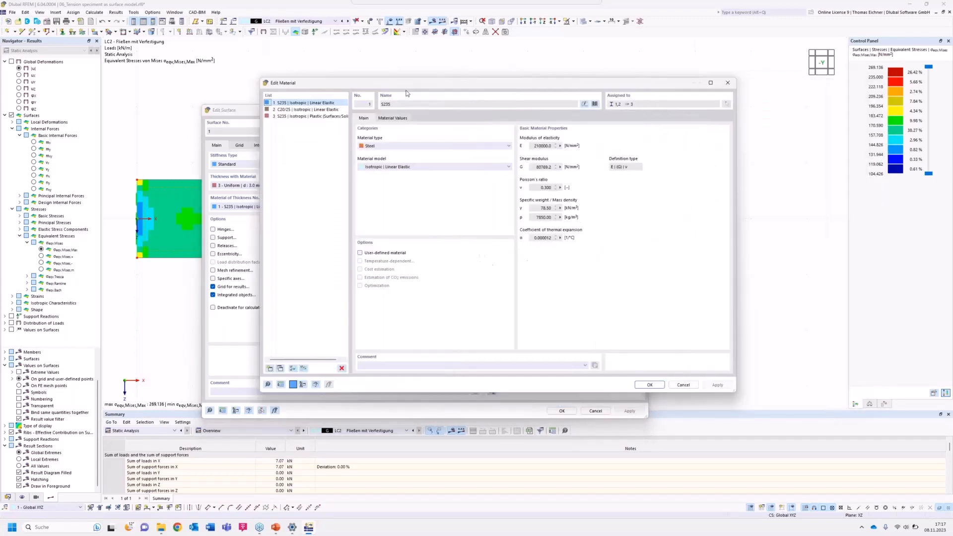
click(431, 171)
click(430, 171)
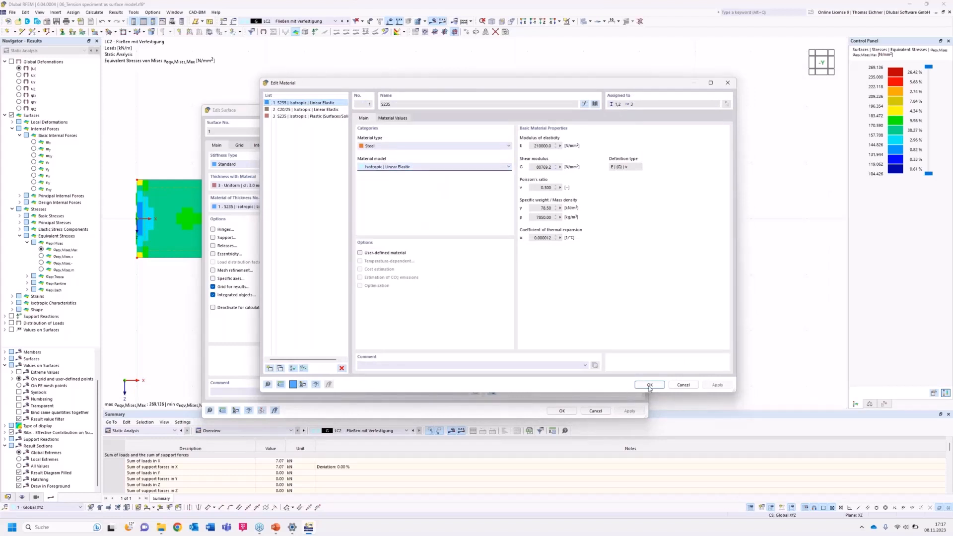
click(684, 385)
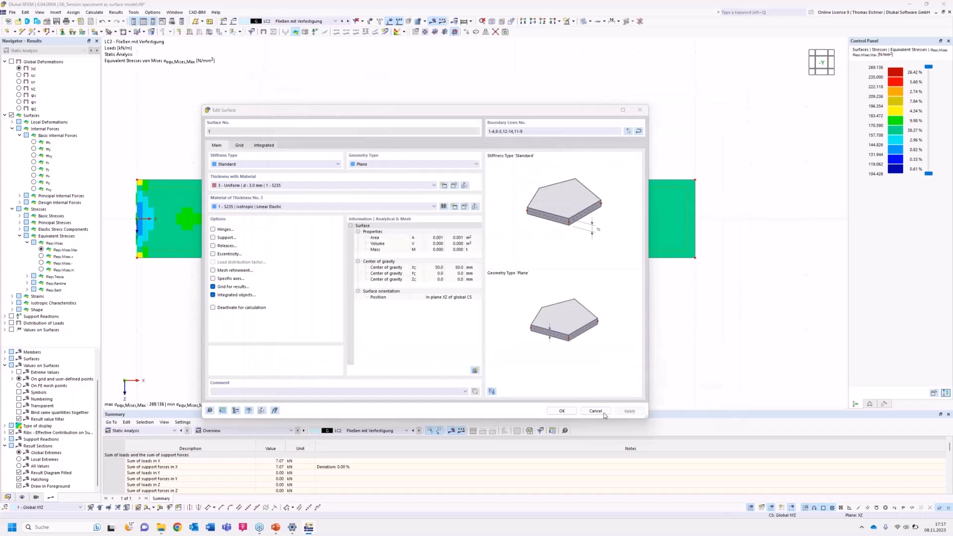
click(567, 412)
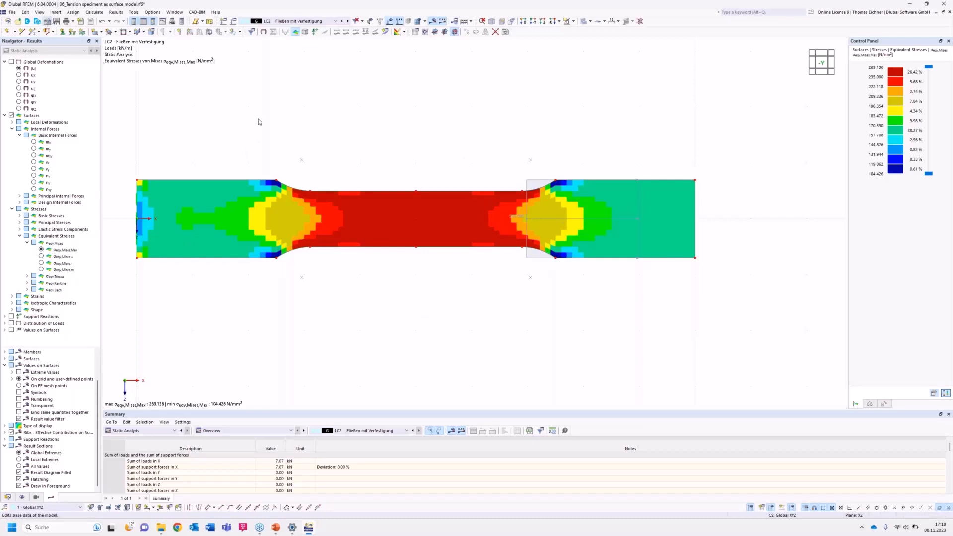
Check the Nonlinear Material Behavior add-on in the model's base data and set surface 1's S235 material model to Isotropic | Plastic (Surfaces/Solids).
click(355, 121)
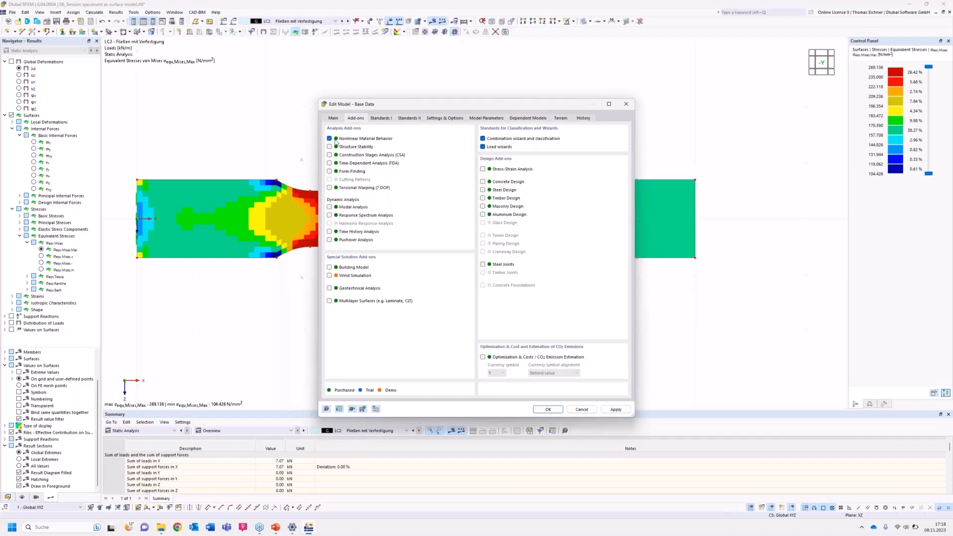
click(548, 411)
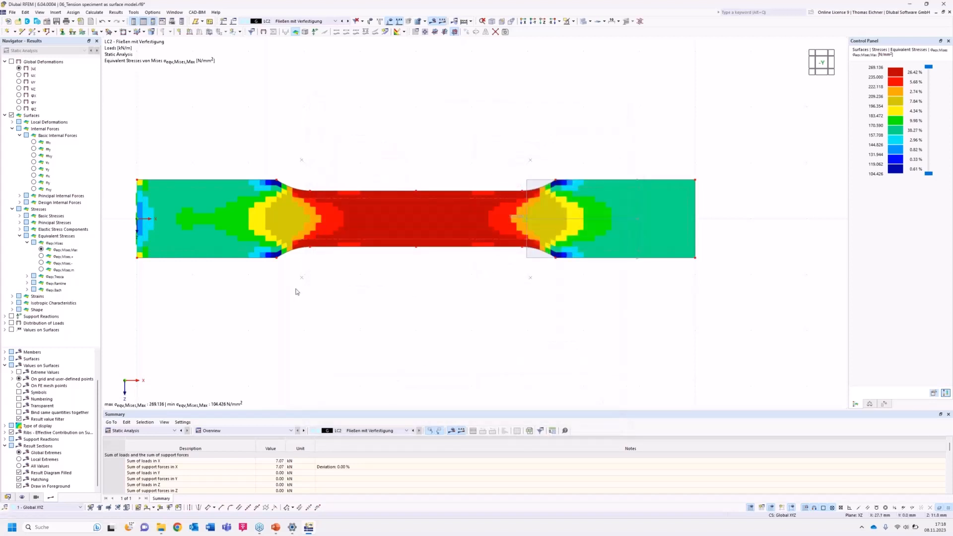
double_click(311, 218)
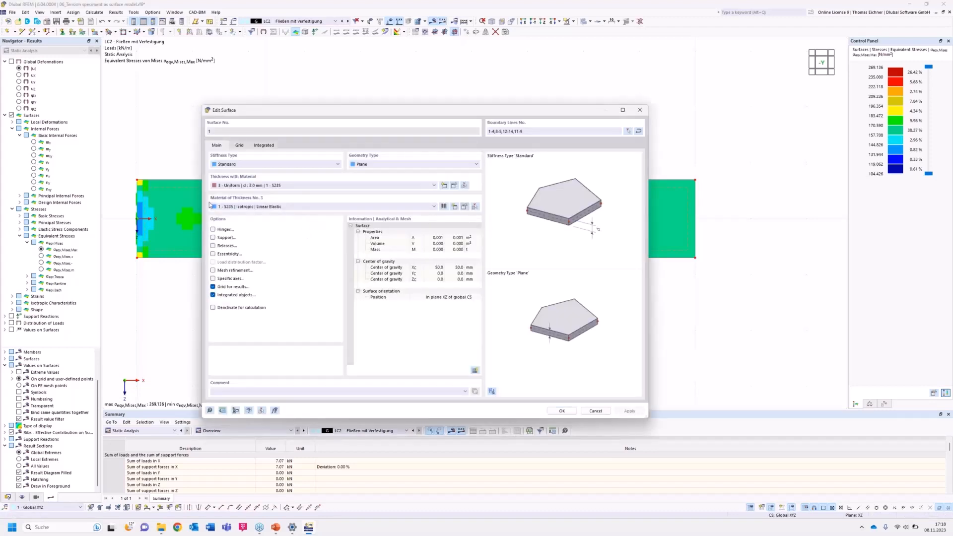
click(465, 206)
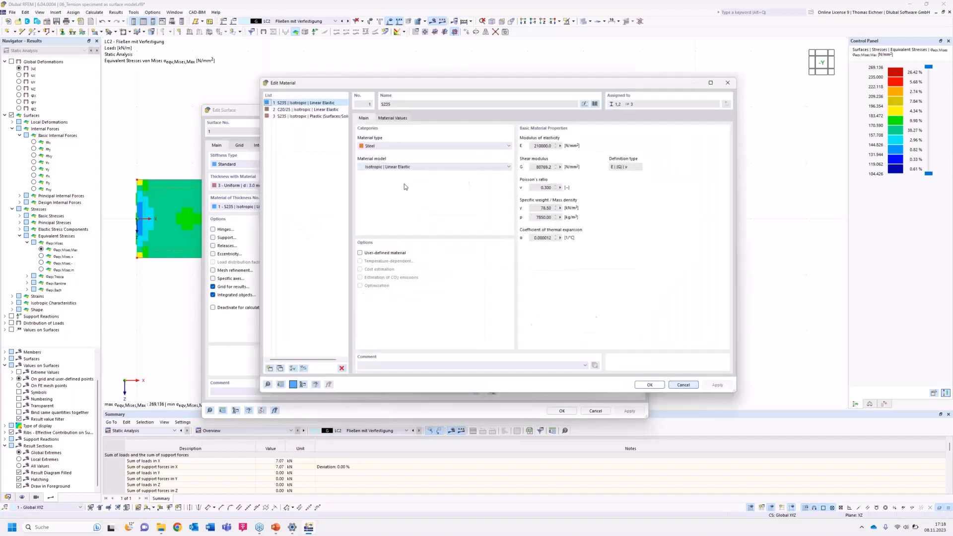
click(406, 167)
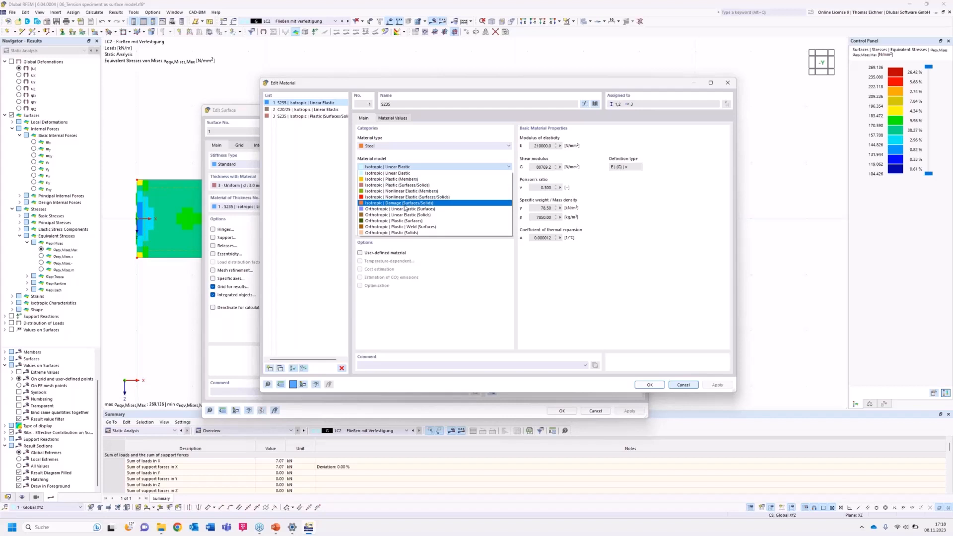
click(385, 186)
click(411, 119)
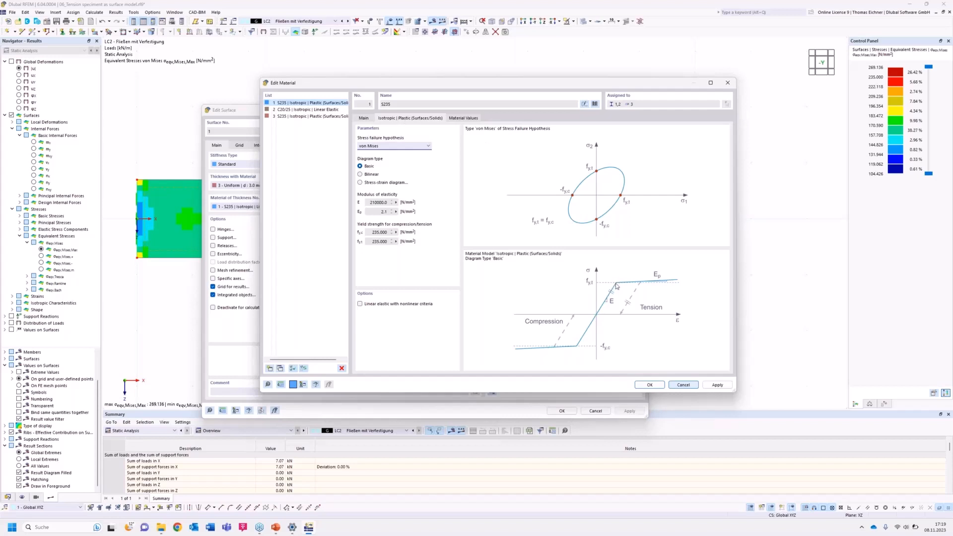
double_click(381, 212)
click(654, 390)
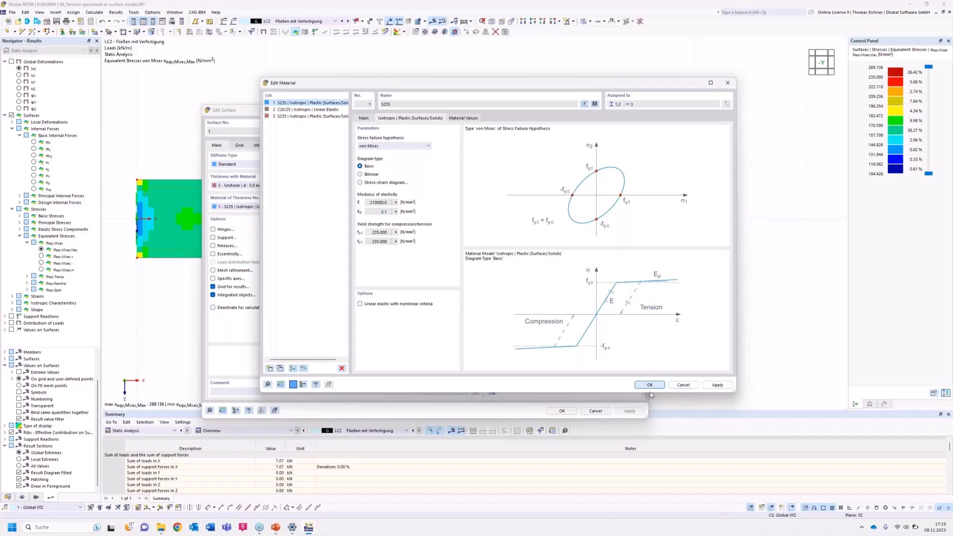
click(507, 295)
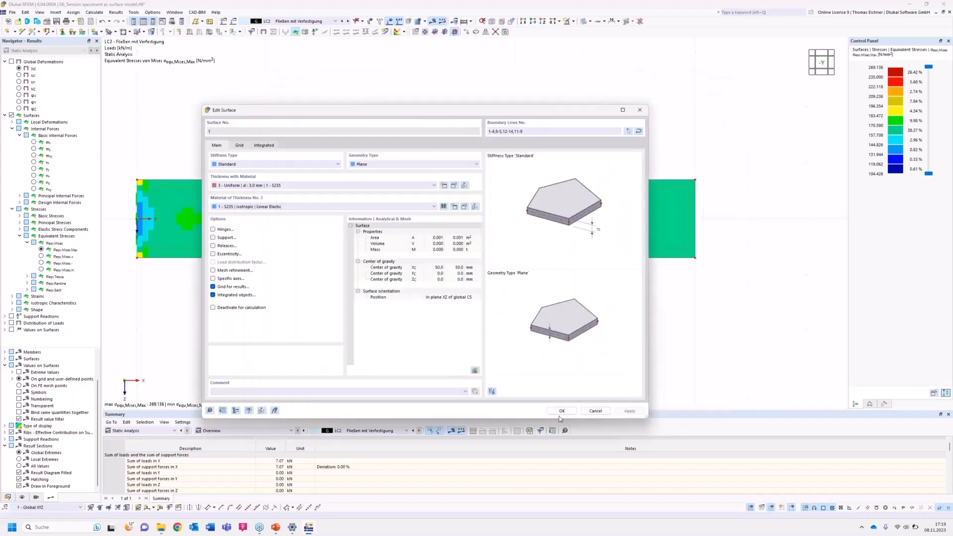
click(561, 412)
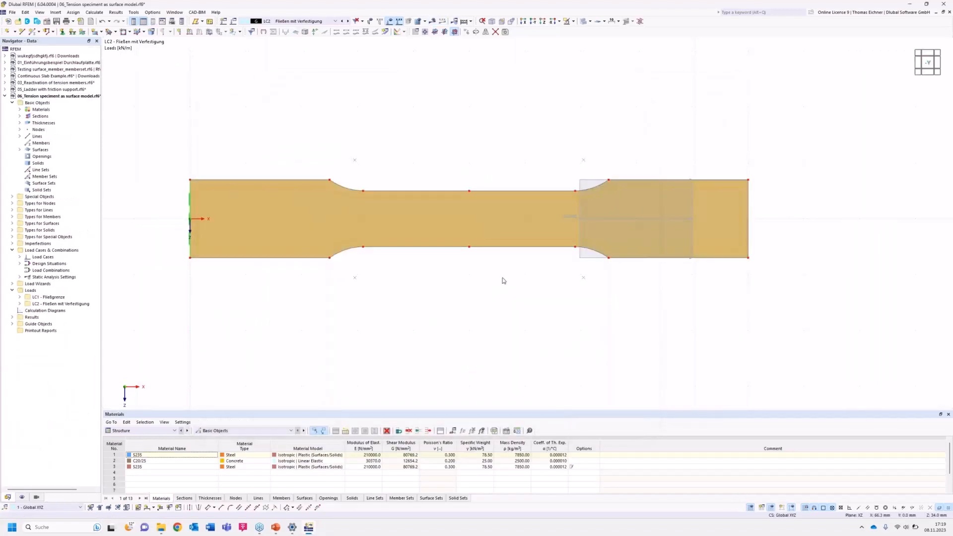
Calculate all load cases and show the equivalent stress results for load case LC1 - Fließgrenze.
click(312, 21)
click(287, 28)
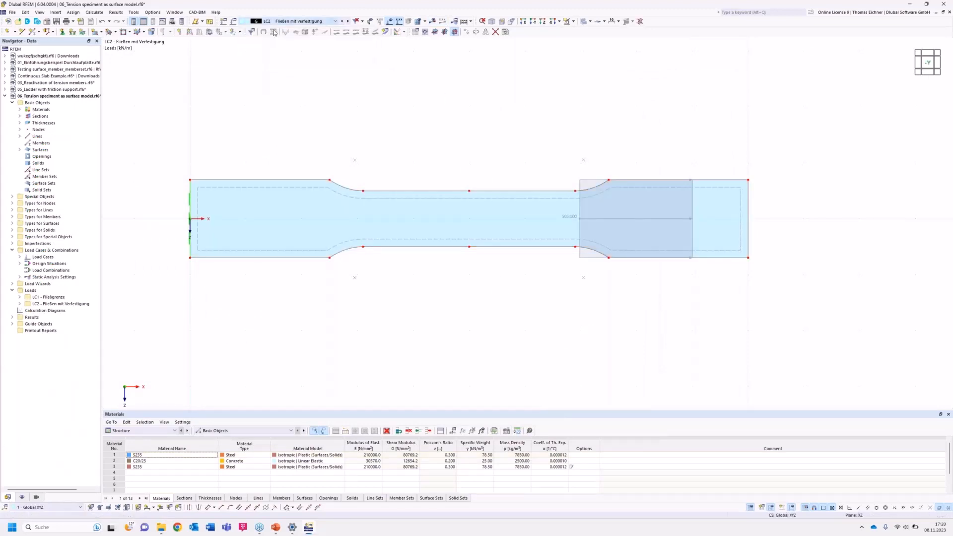
click(462, 21)
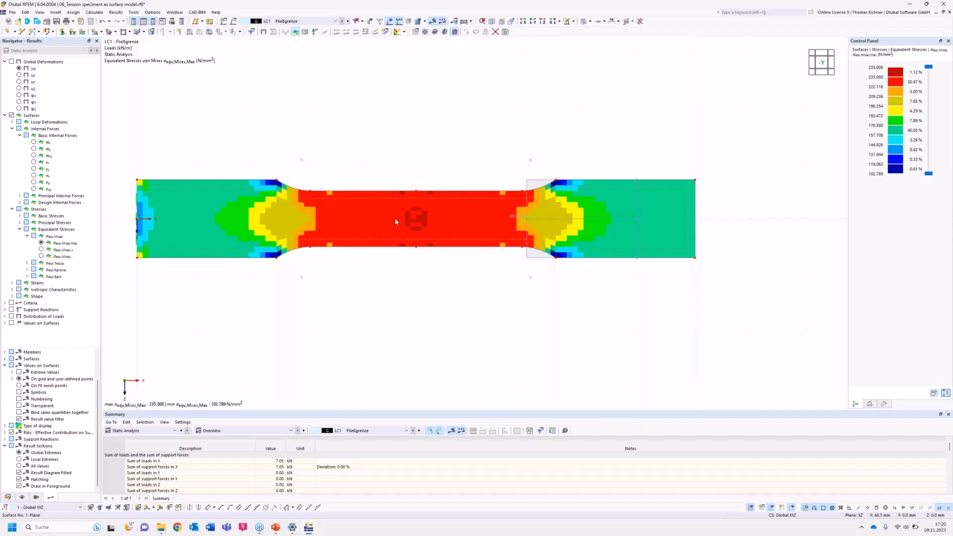
Review the plastic parameters of surface 1's S235 material, including the hardening modulus Ep and the stress-strain diagram, then close without changes.
mouse_move(372, 224)
right_click(357, 226)
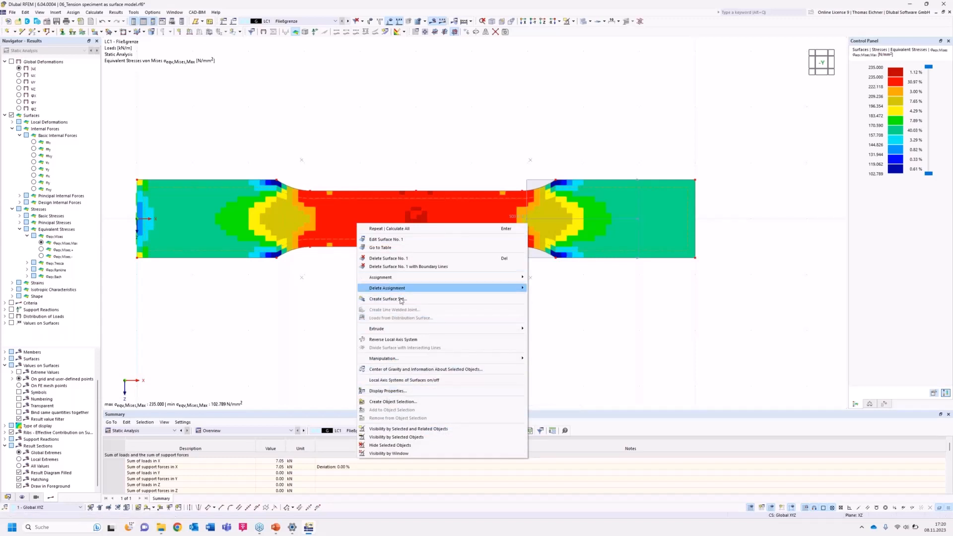
click(267, 222)
double_click(263, 216)
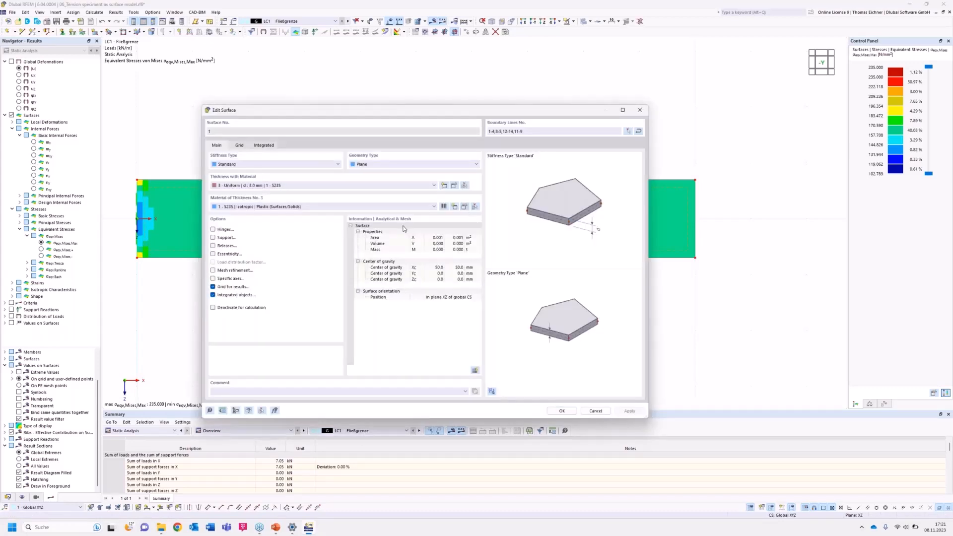
click(410, 118)
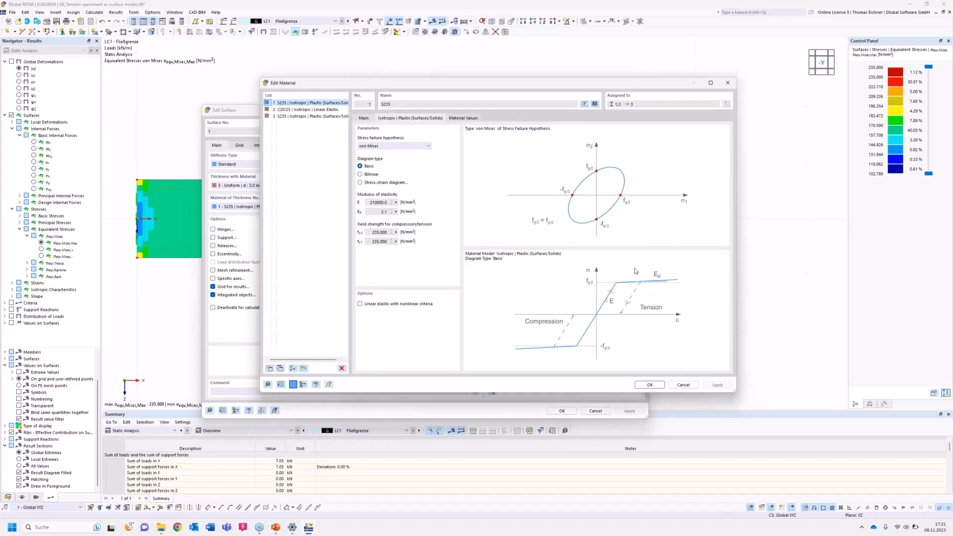
double_click(385, 212)
double_click(383, 212)
click(727, 83)
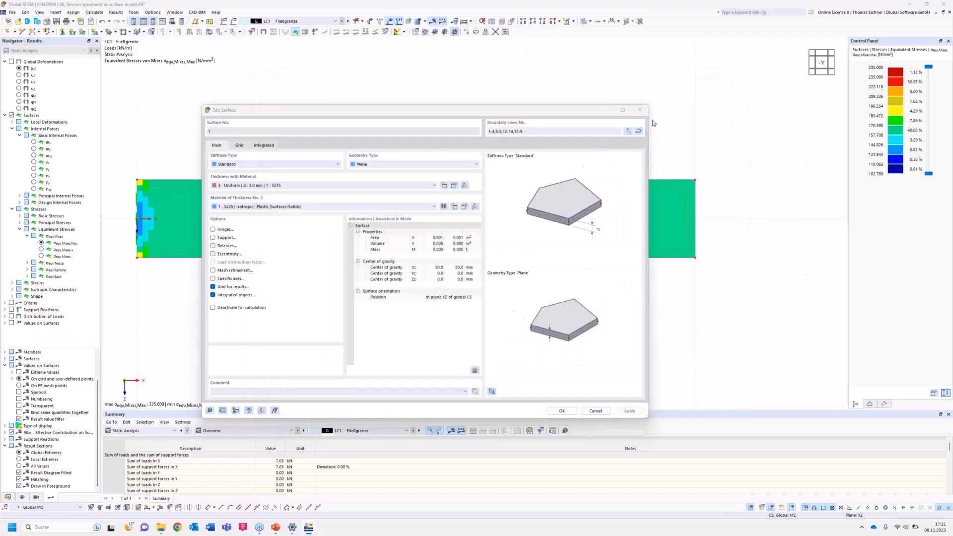
click(639, 110)
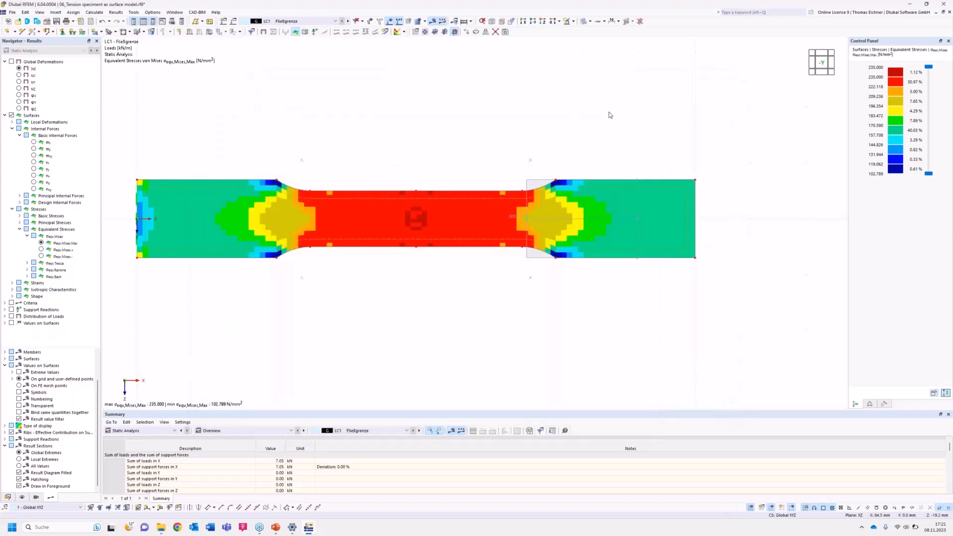
Display the global deformations |u| for load case LC2 - Fließen mit Verfestigung.
click(306, 21)
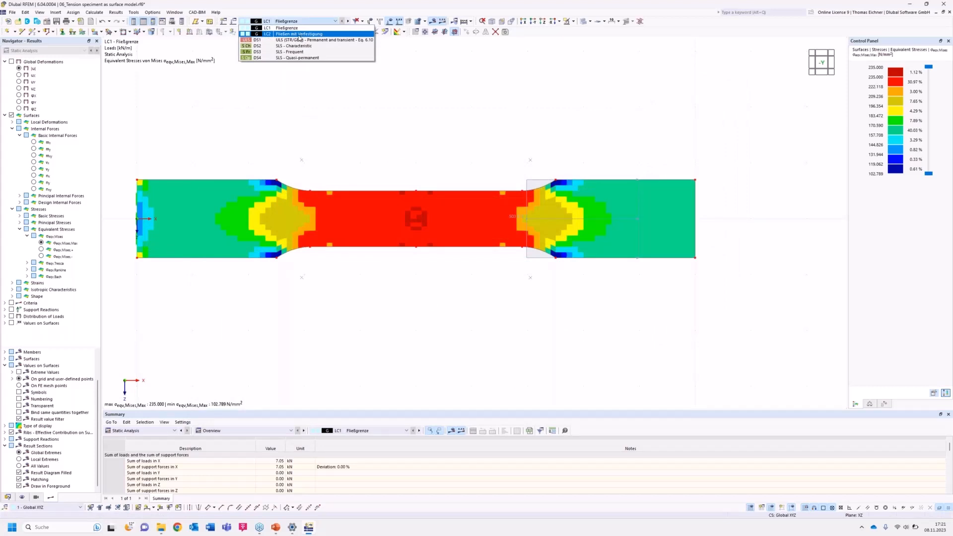
click(519, 77)
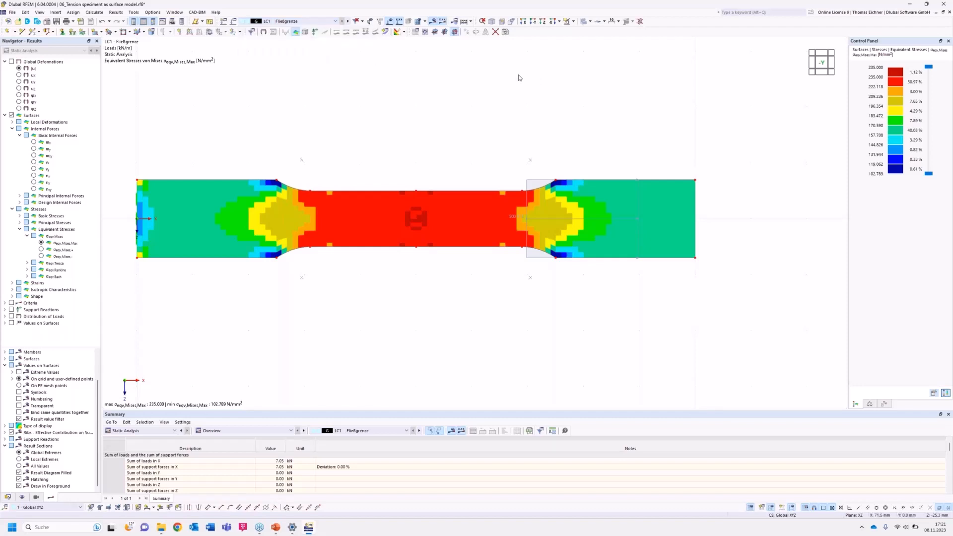
click(19, 69)
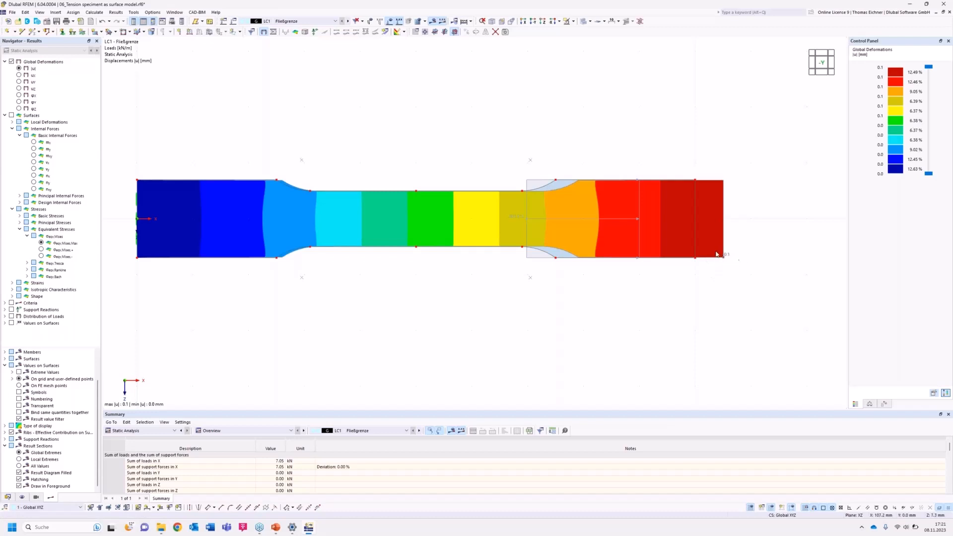
click(308, 21)
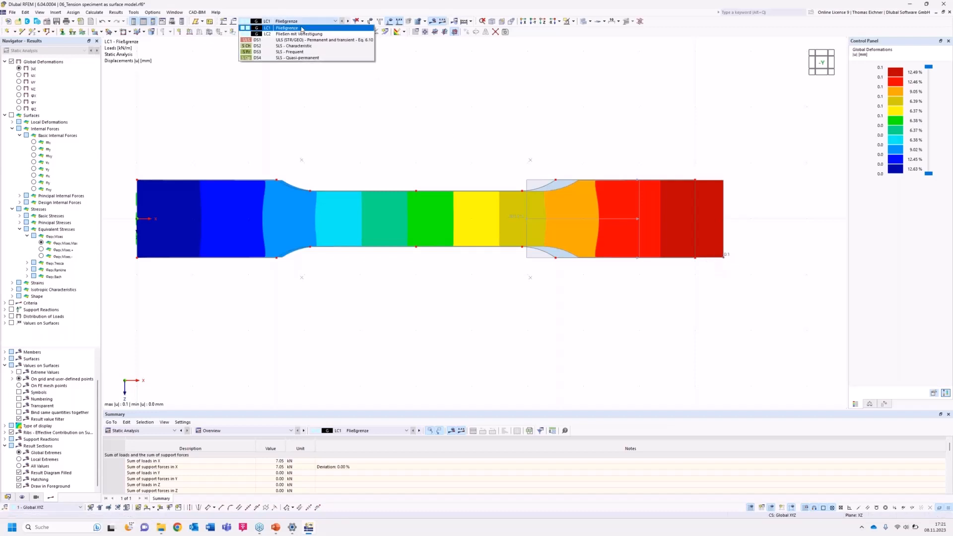
click(301, 34)
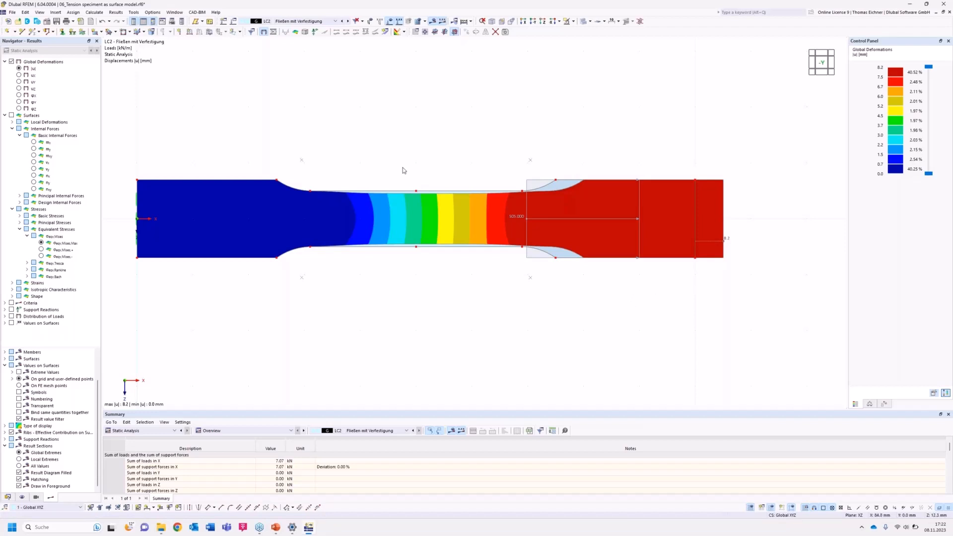
Compare the specimen's LC2 deformations with its undeformed shape, and display the maximum von Mises equivalent stresses.
click(273, 32)
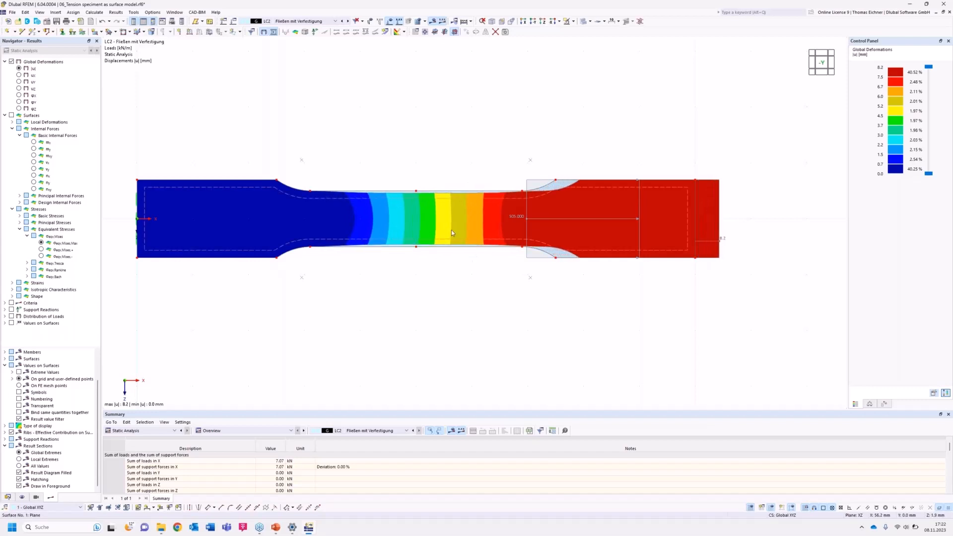
click(264, 32)
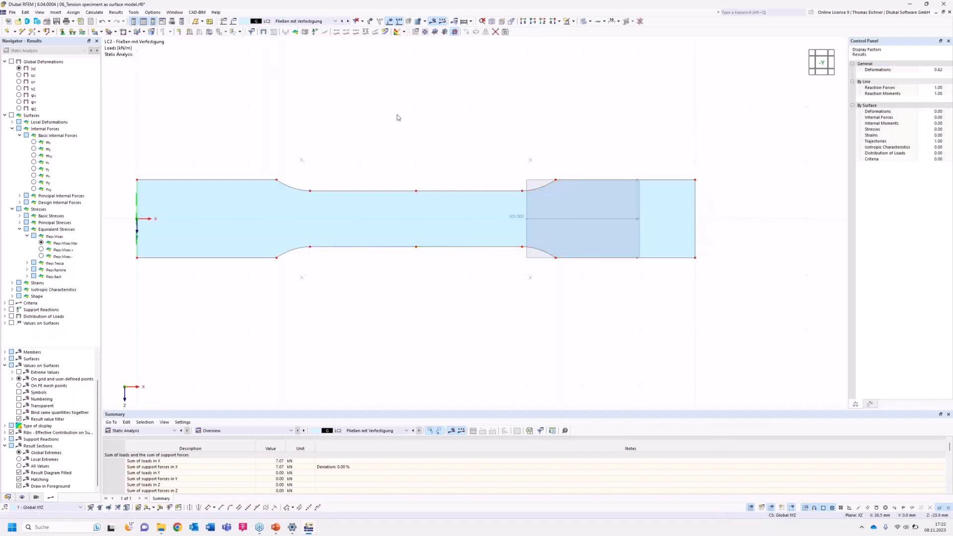
click(273, 31)
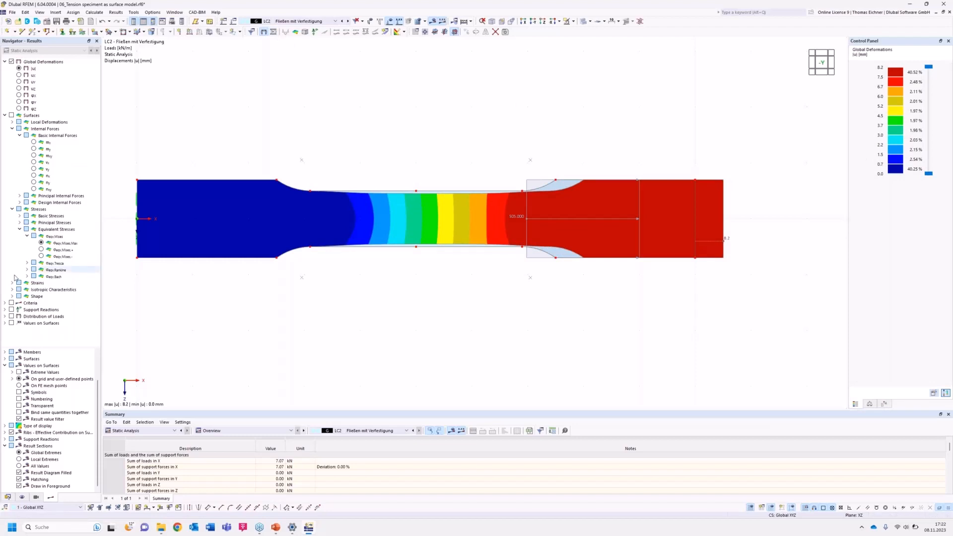
click(42, 243)
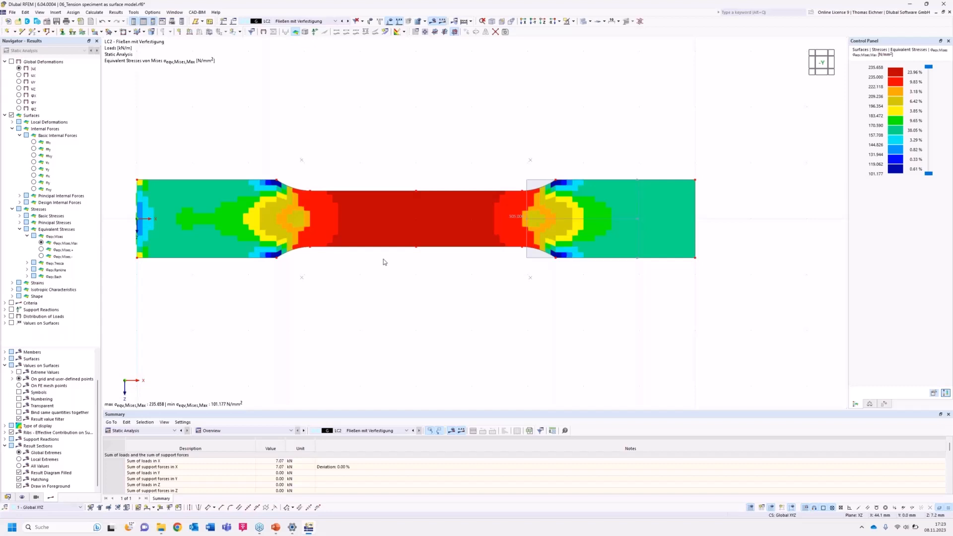
click(909, 4)
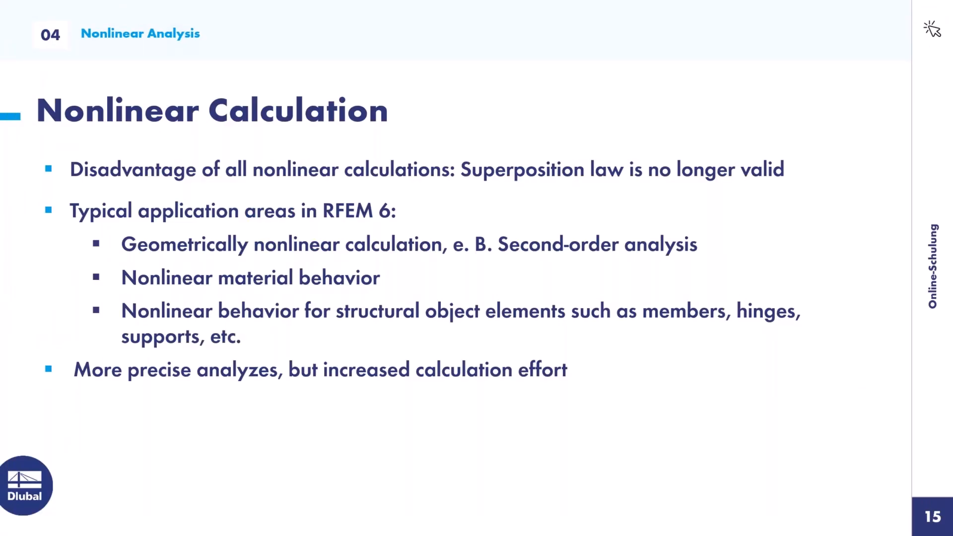
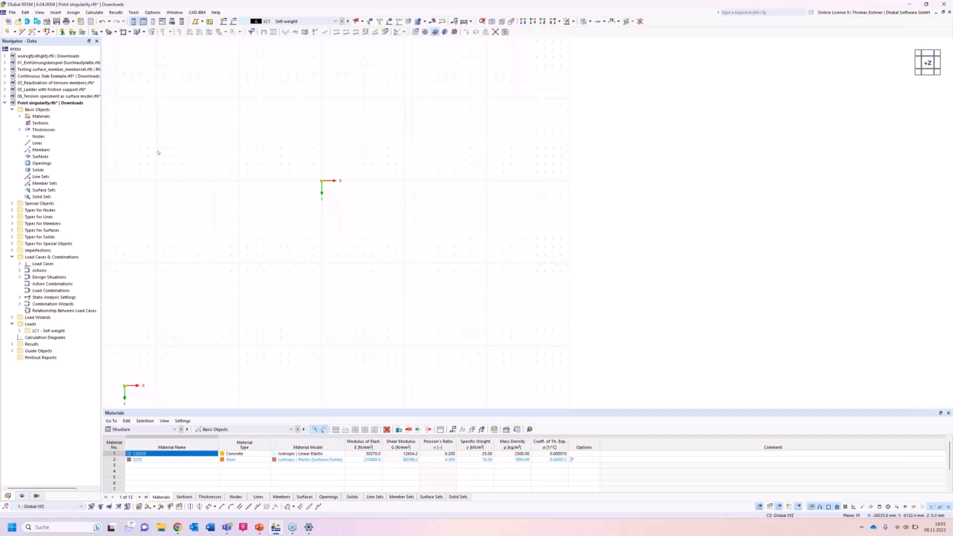
Delete all basic objects from the Point singularity model.
right_click(37, 110)
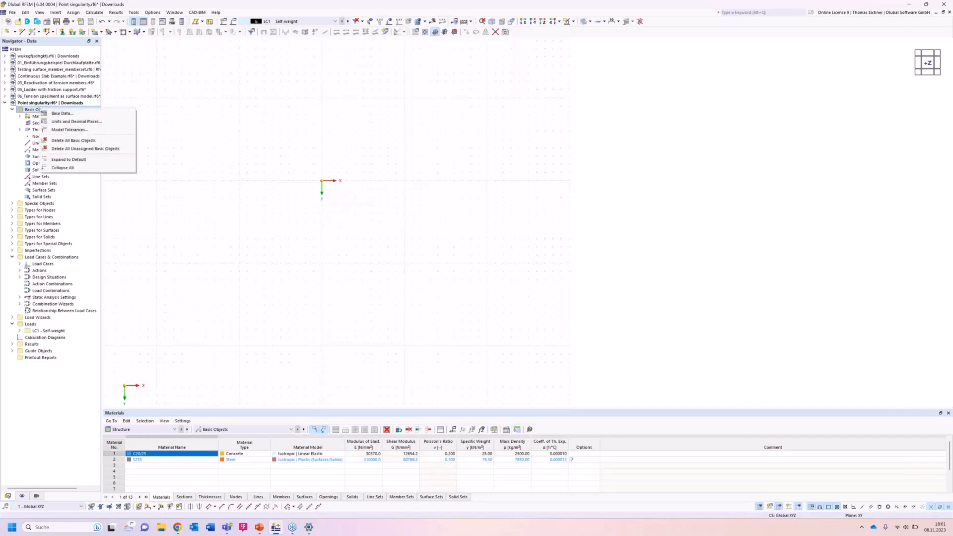
click(73, 141)
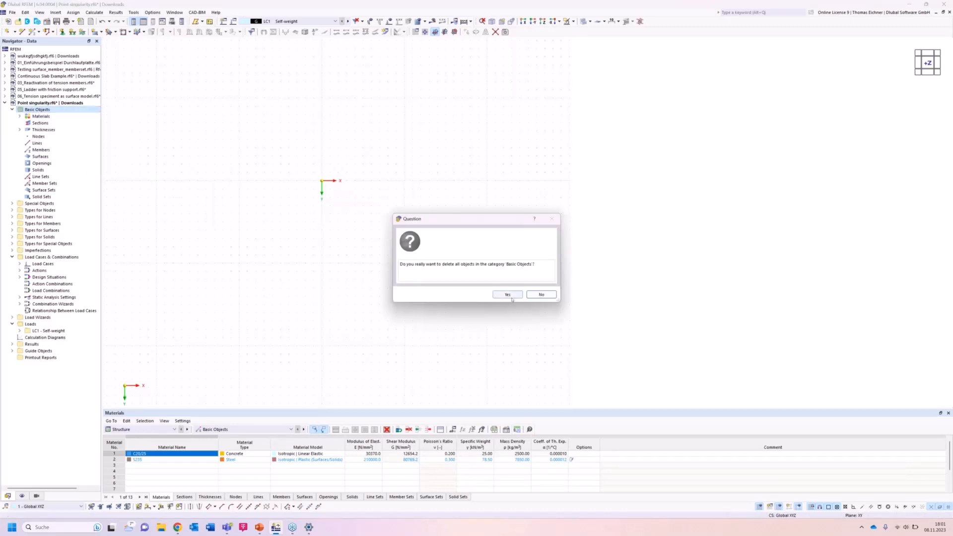
click(511, 297)
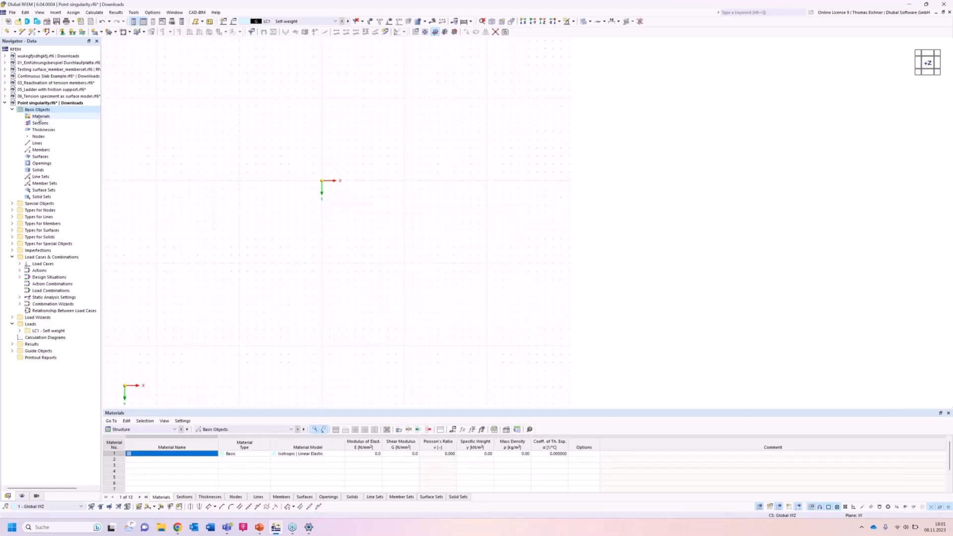
Create a new concrete material C30/37 according to DIN EN 1992-1-1/NA/A1:2015-12 with the Isotropic | Linear Elastic model.
right_click(40, 118)
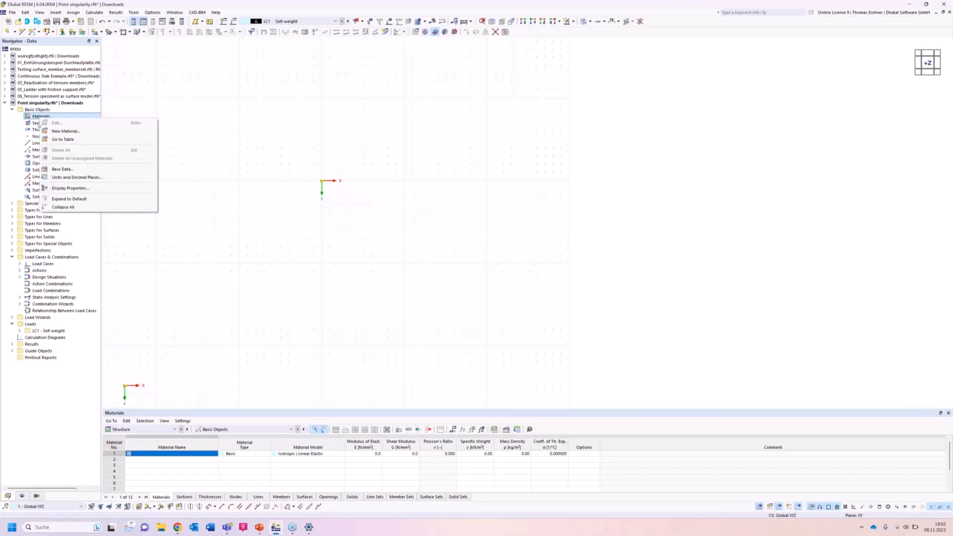
click(39, 123)
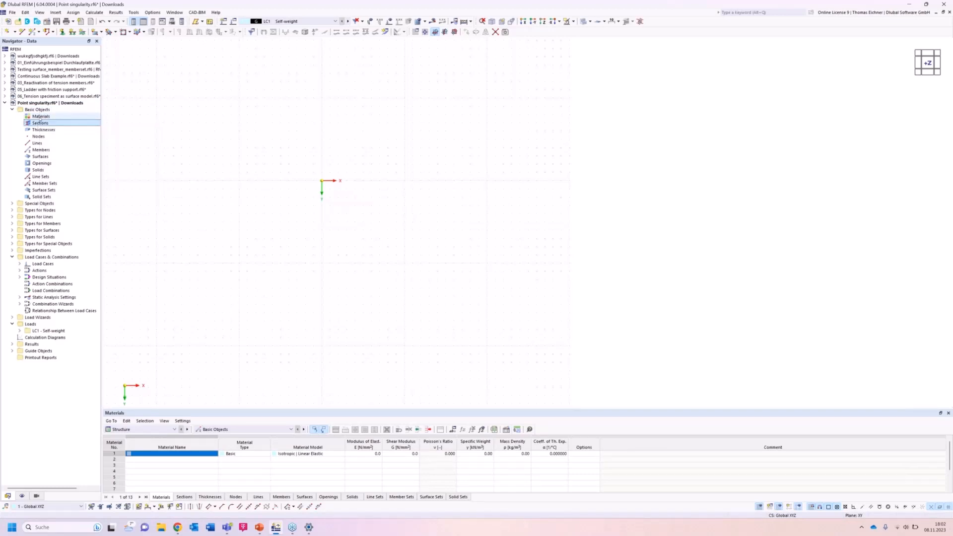
click(40, 117)
double_click(41, 118)
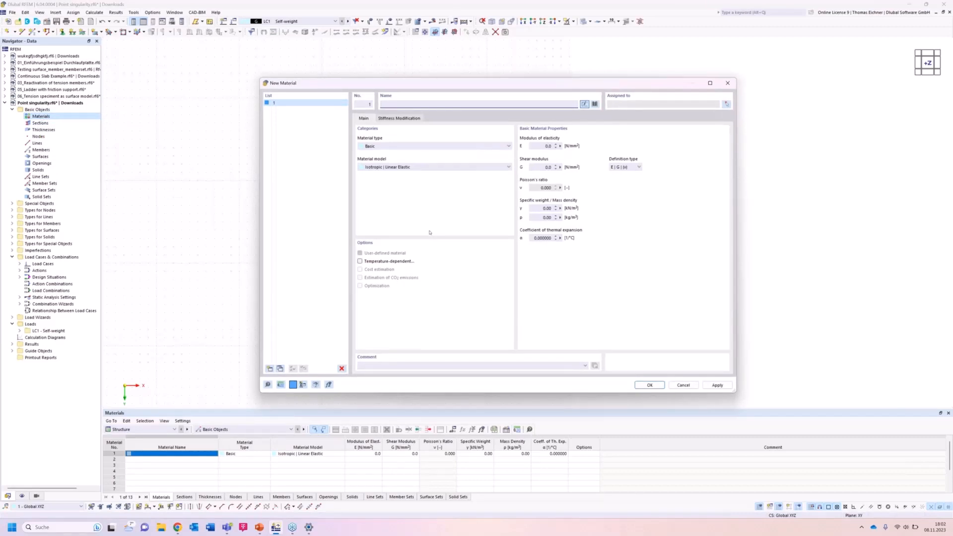
text(C3)
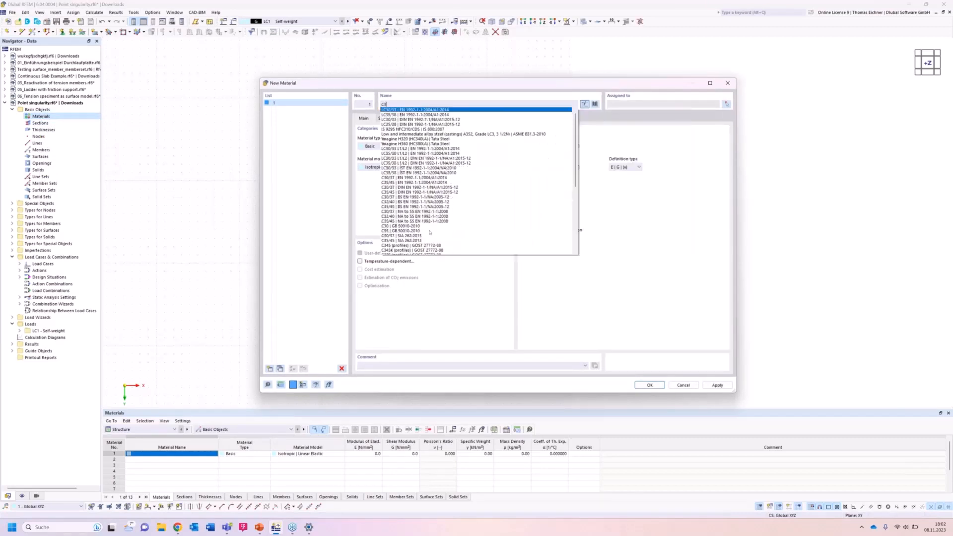
text(0/37)
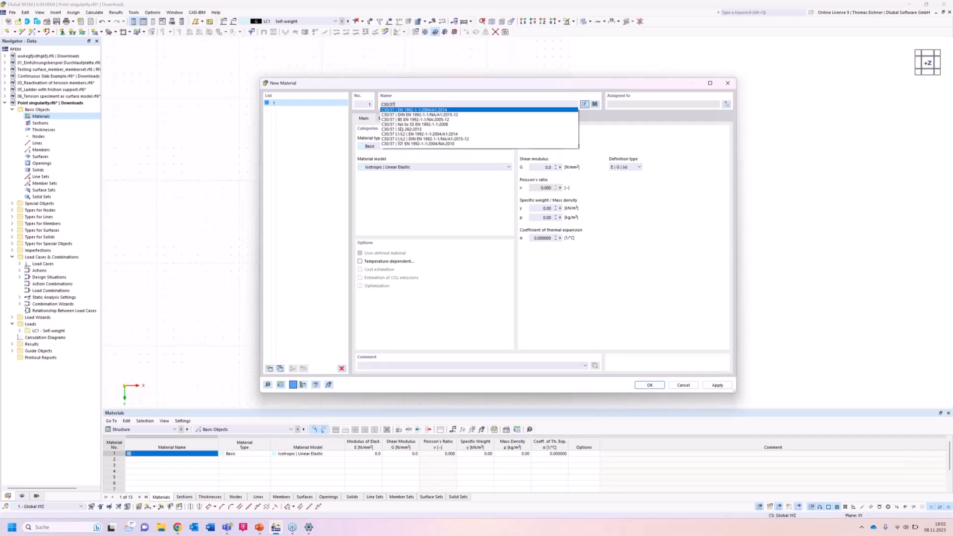
click(408, 115)
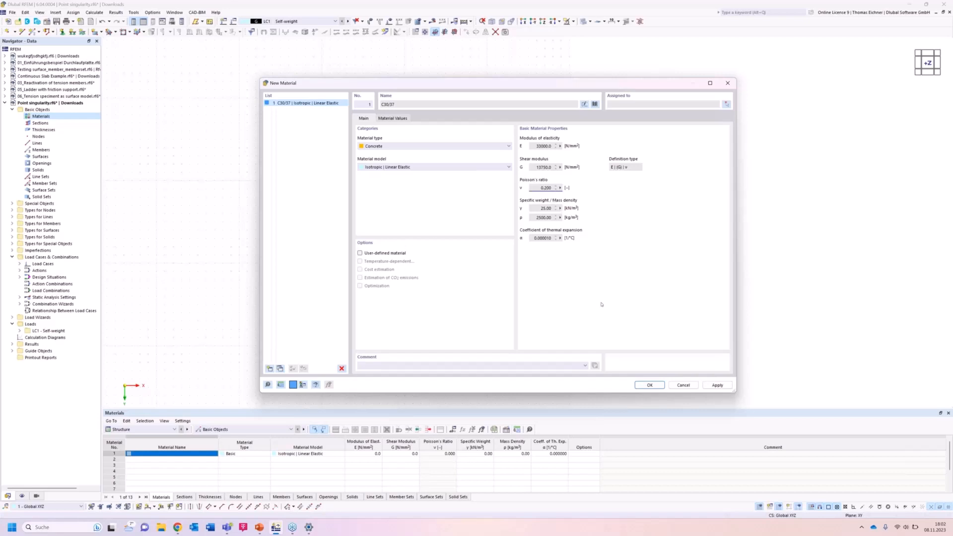
click(649, 385)
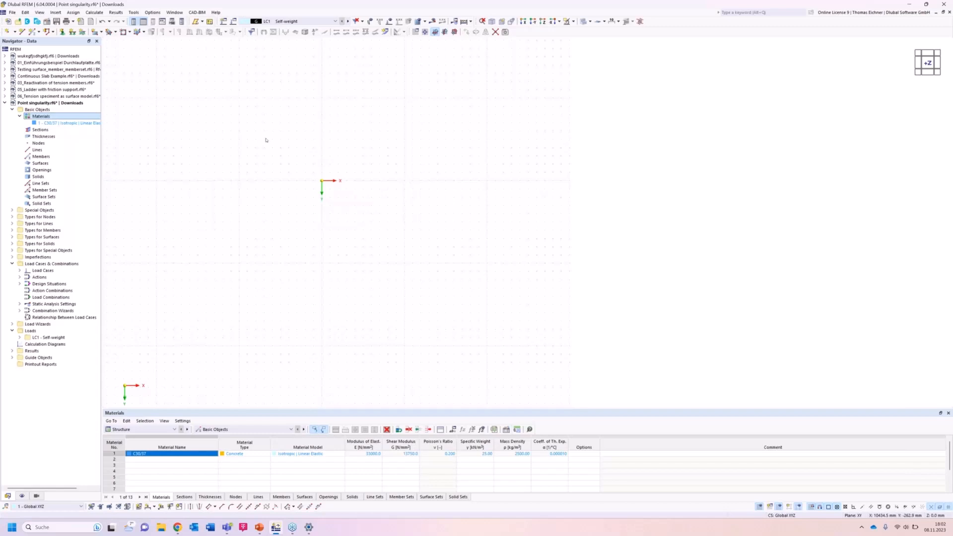
Create a uniform thickness of 300 mm using material C30/37 and list it under the model's thicknesses.
click(45, 138)
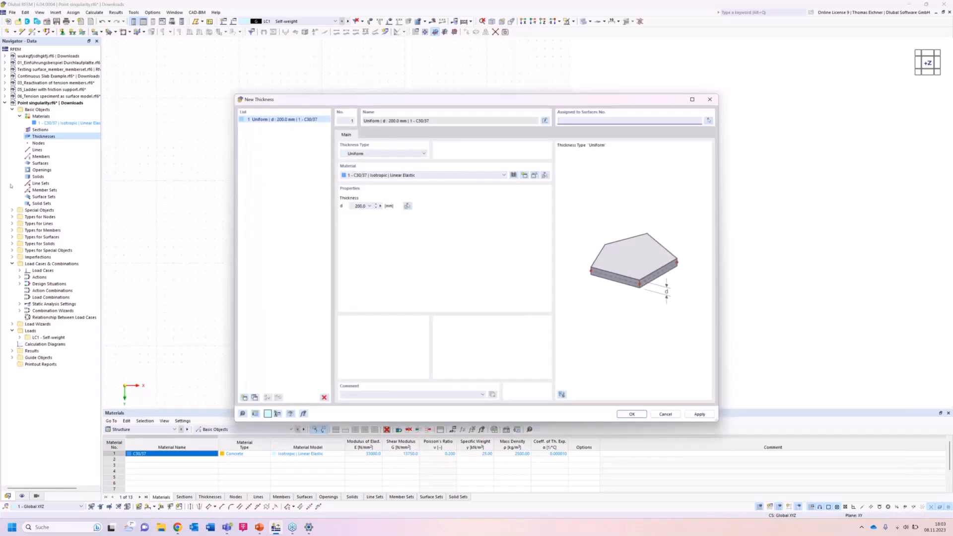
click(351, 206)
text(300)
click(632, 414)
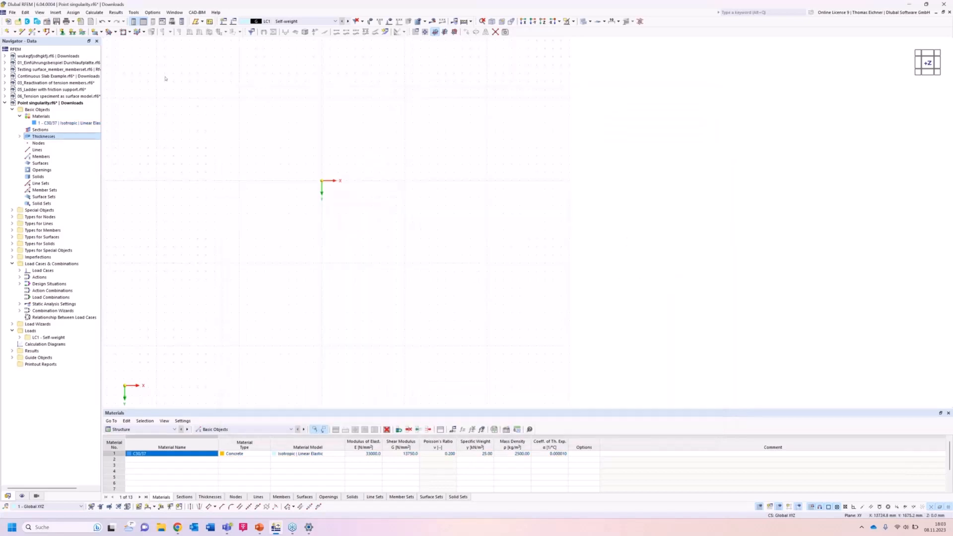
click(19, 136)
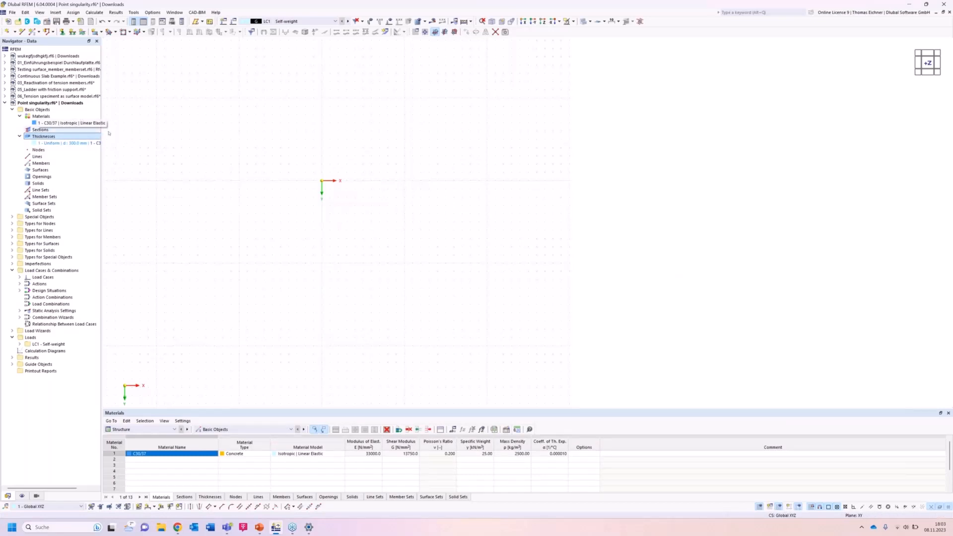
right_click(78, 144)
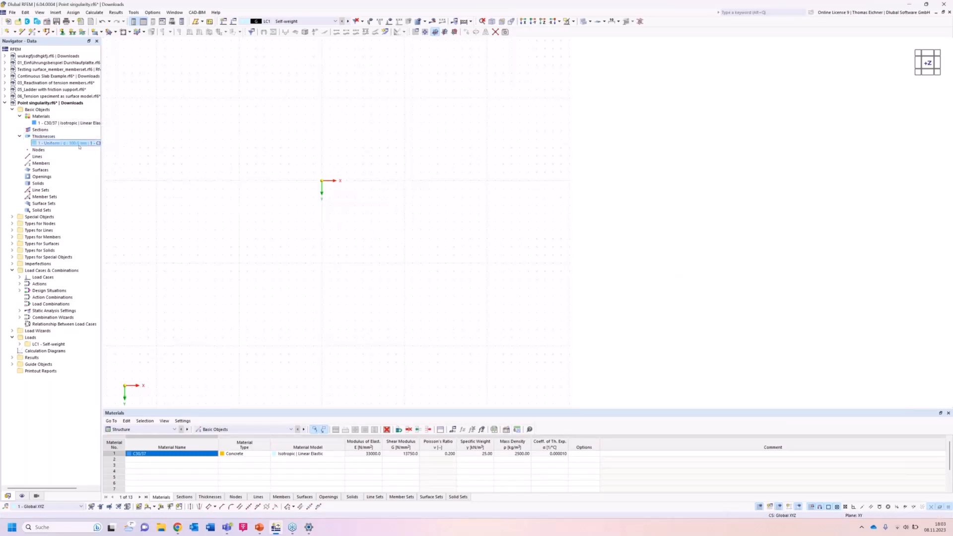
click(174, 133)
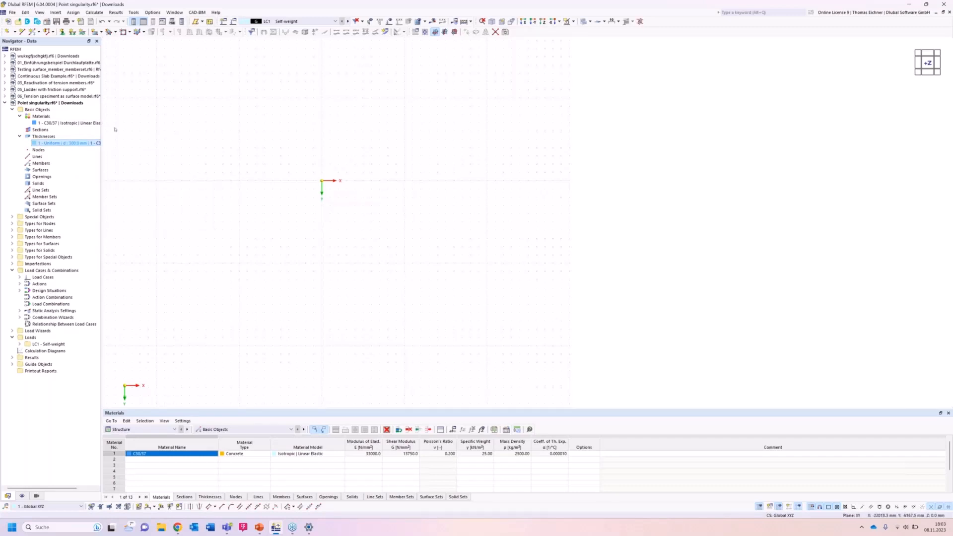
Draw a rectangular standard surface with the 300 mm thickness from the origin, about 8000 mm in X by 6000 mm in Y.
click(94, 32)
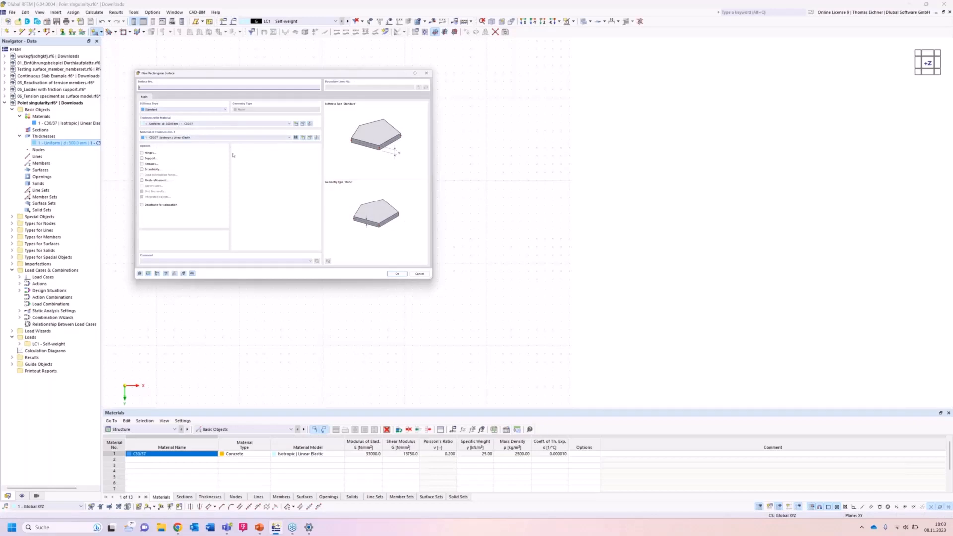
click(396, 277)
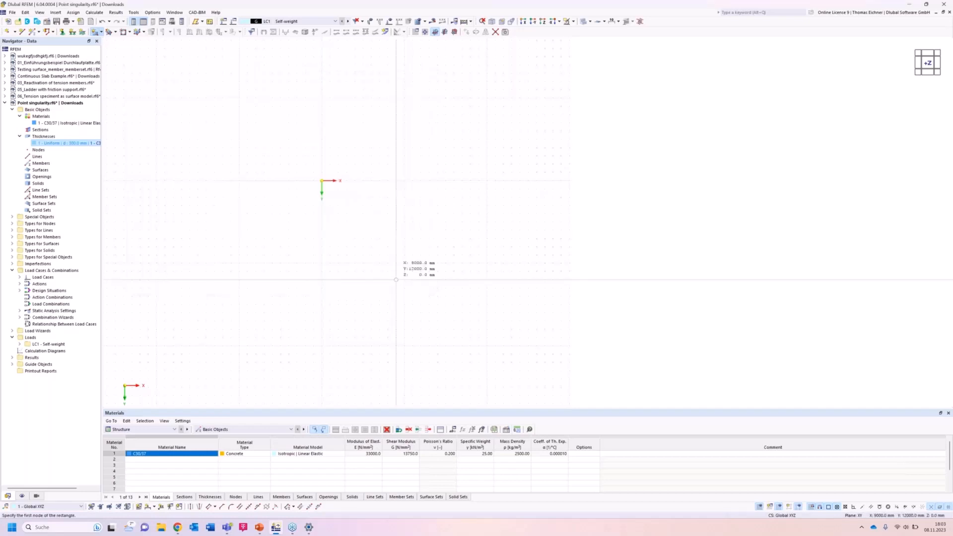
click(321, 180)
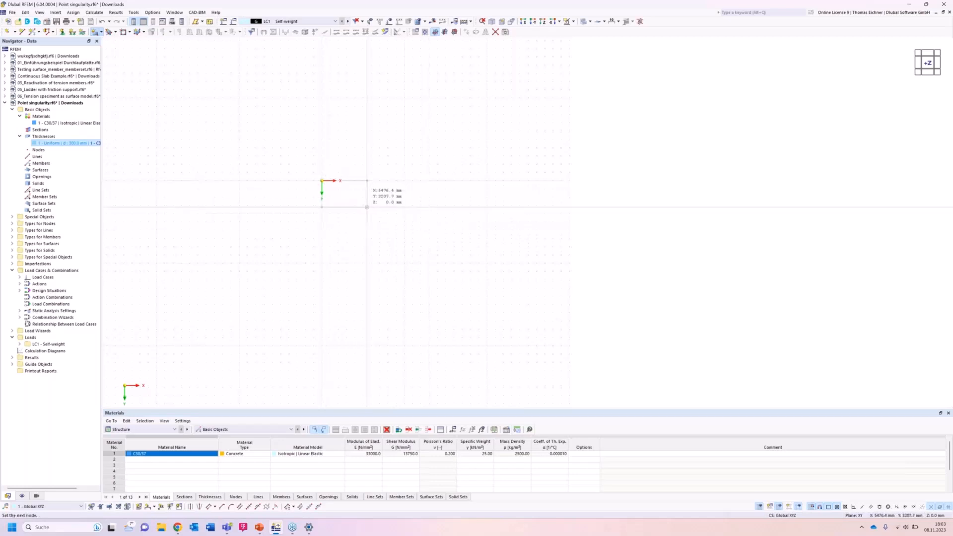
click(388, 230)
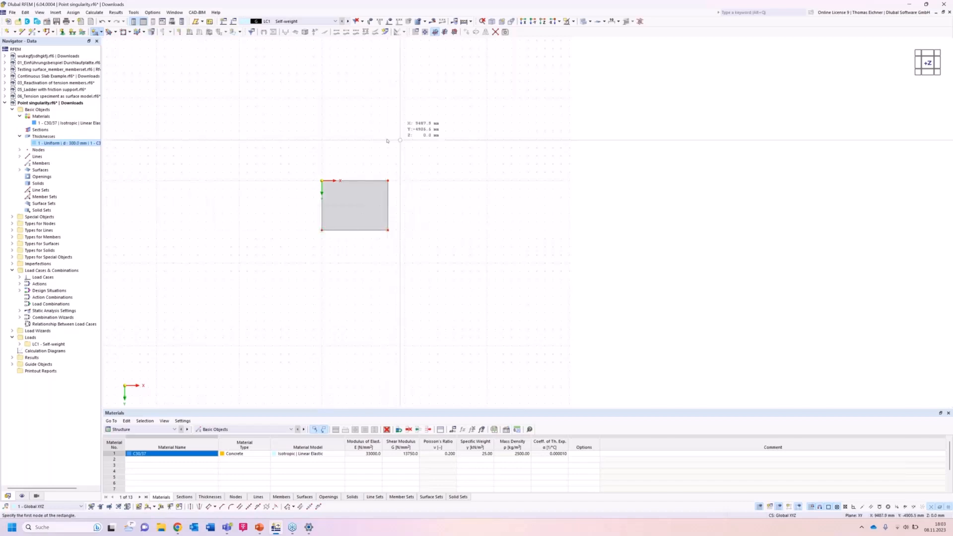
key(Escape)
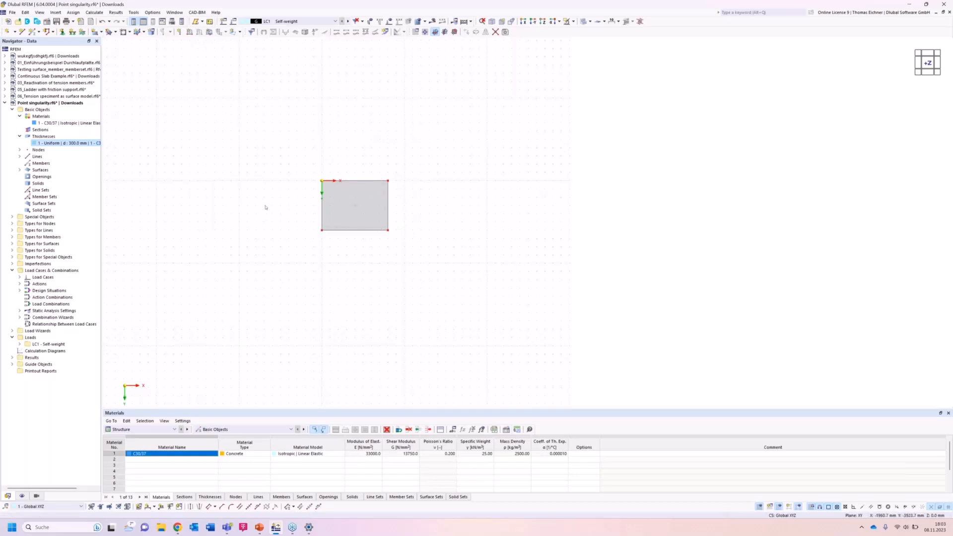
Place a node at the centre of the rectangular surface, at X 4000 mm, Y 3000 mm, Z 0 mm.
scroll(253, 210, up, 3)
scroll(273, 212, up, 5)
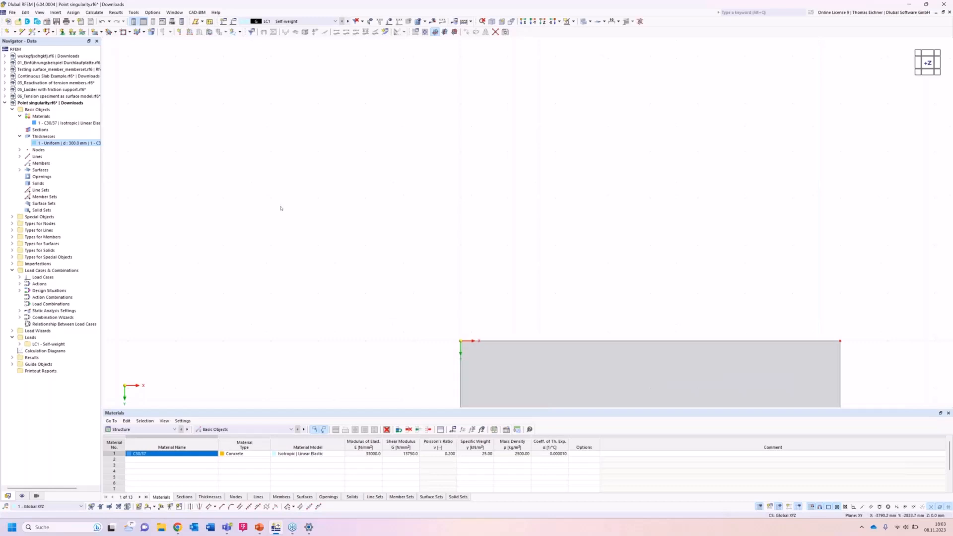
key(F8)
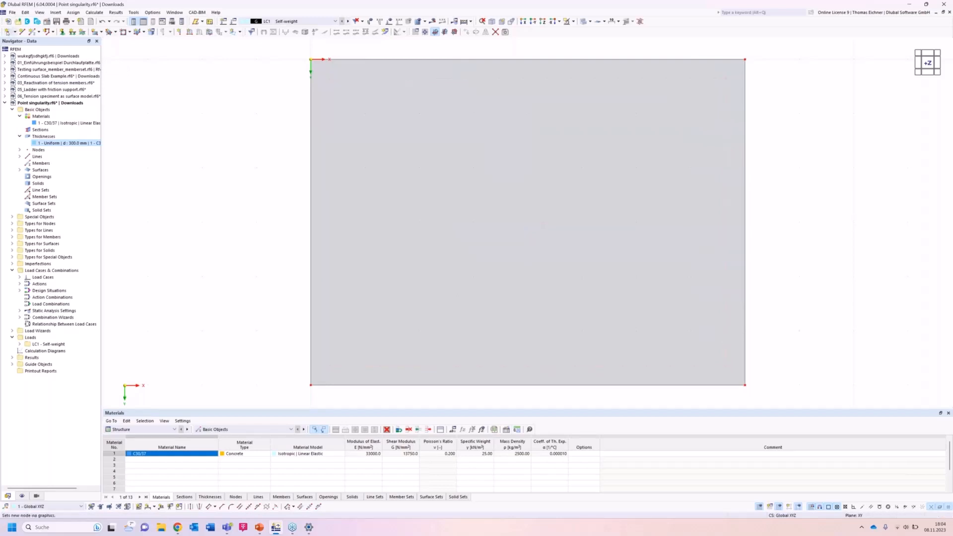
click(6, 32)
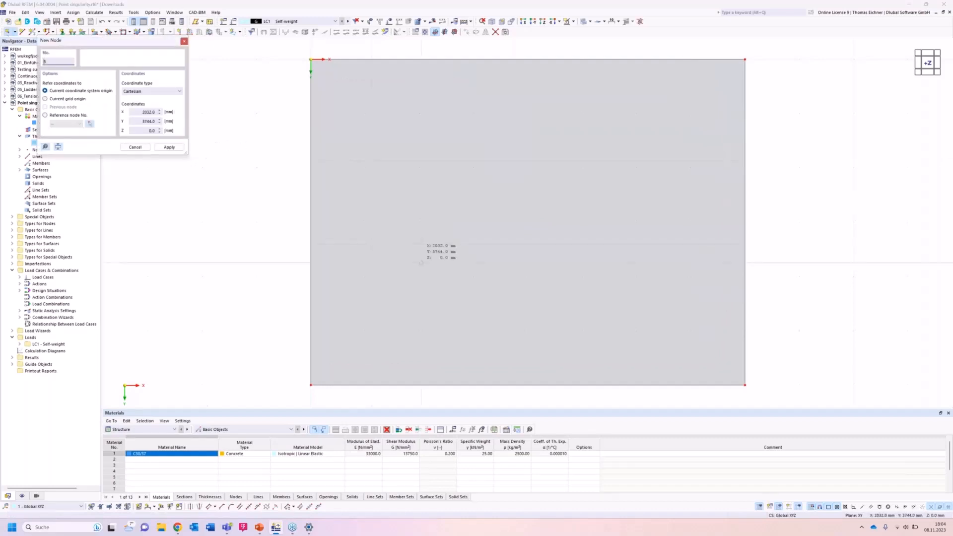
click(528, 222)
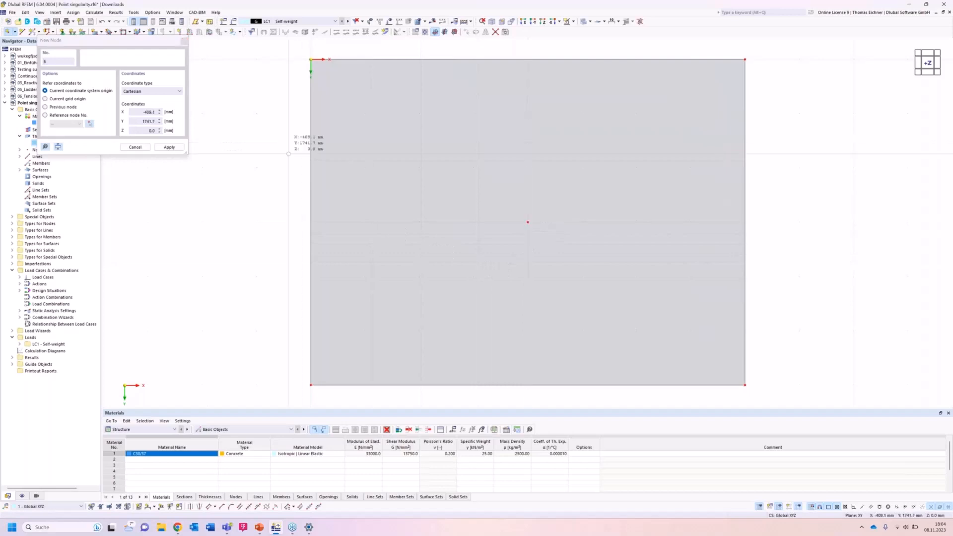
key(Escape)
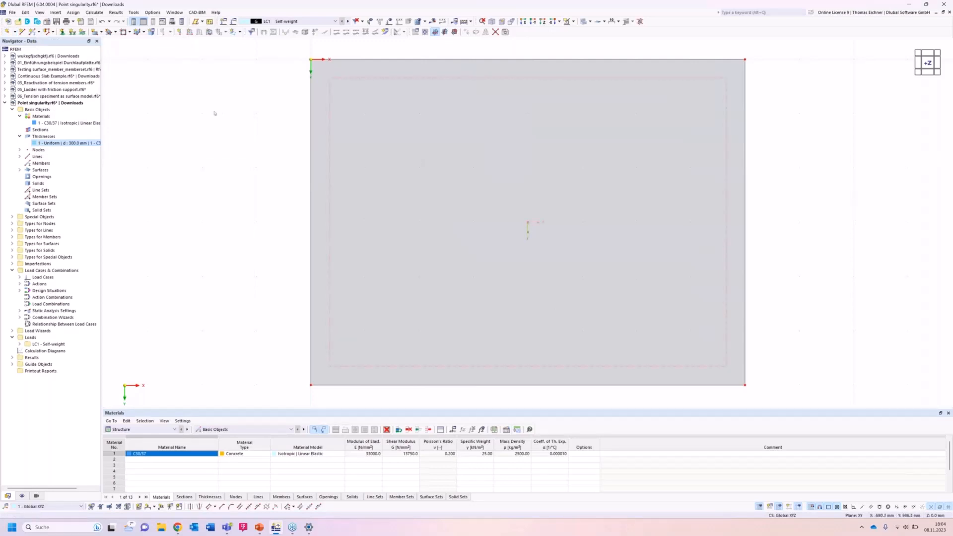
Apply a 100 kN nodal force in the global Z direction to the surface's centre node in load case LC1 - Self-weight.
click(179, 32)
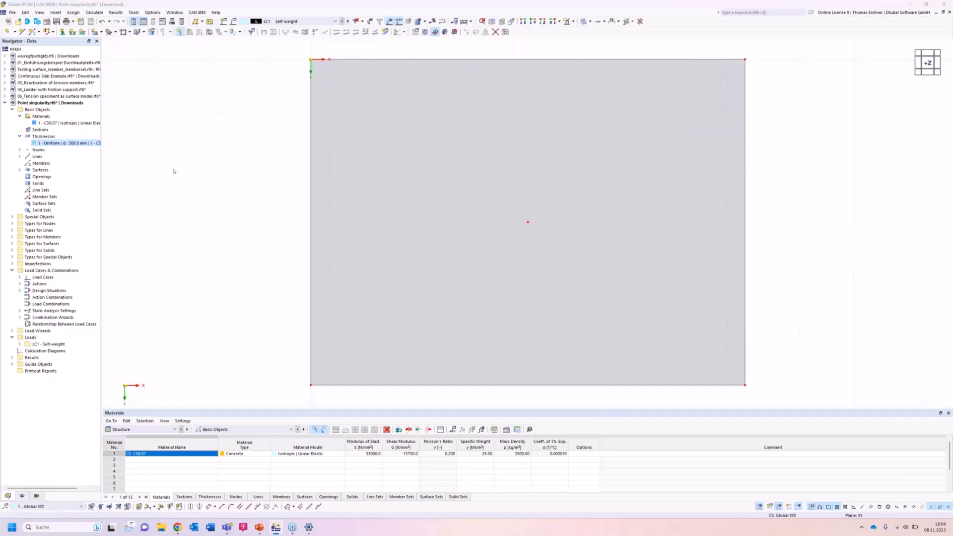
drag(479, 135, 360, 141)
double_click(293, 200)
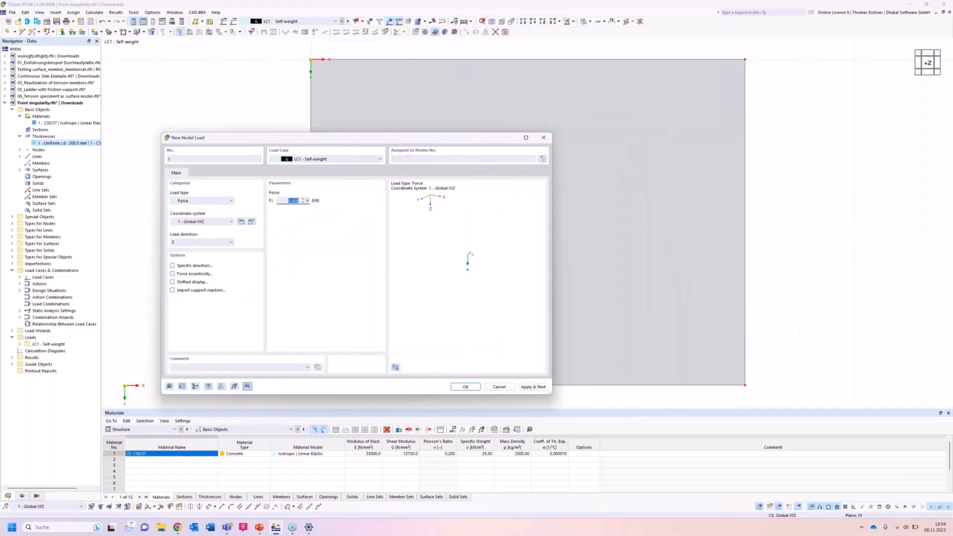
text(1)
click(491, 353)
click(542, 159)
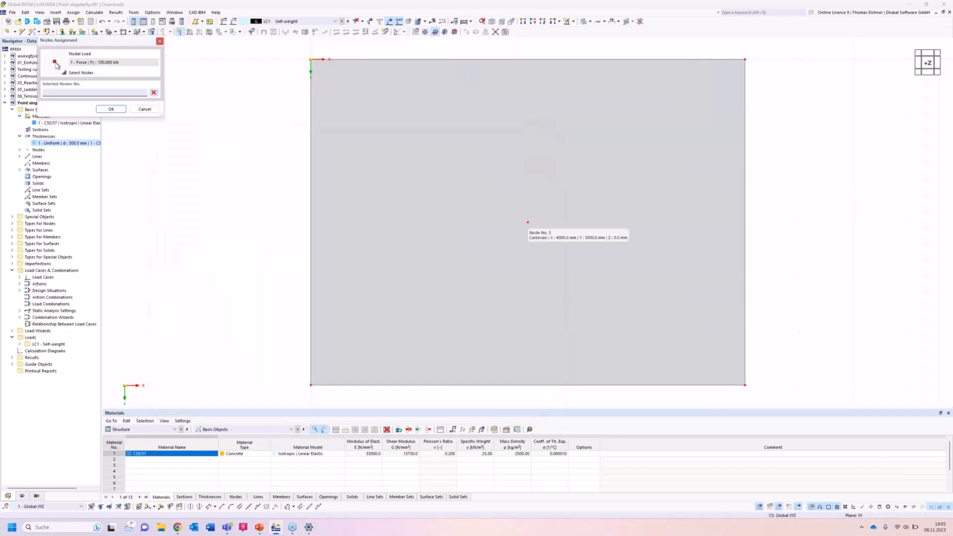
click(527, 222)
key(Return)
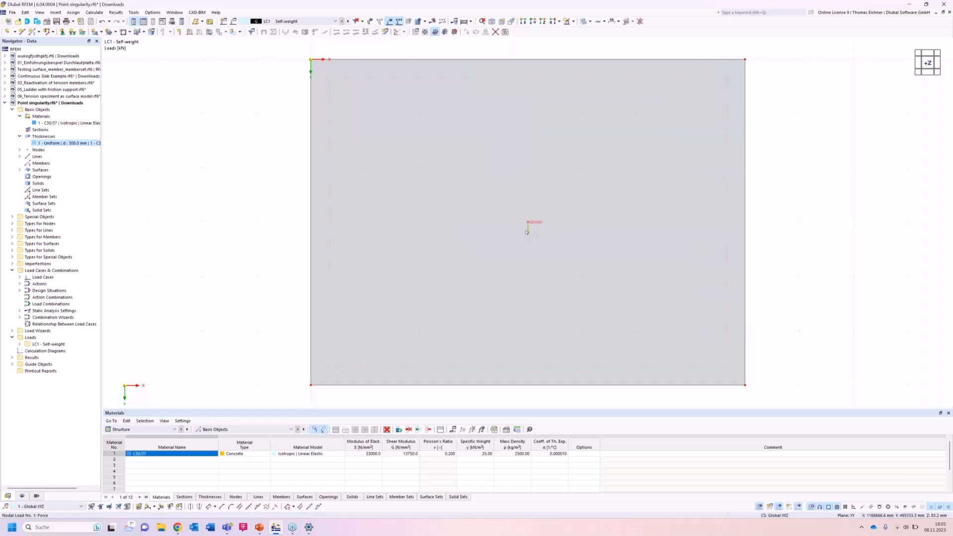
Assign the hinged line support to all four boundary lines of the rectangular slab.
click(239, 32)
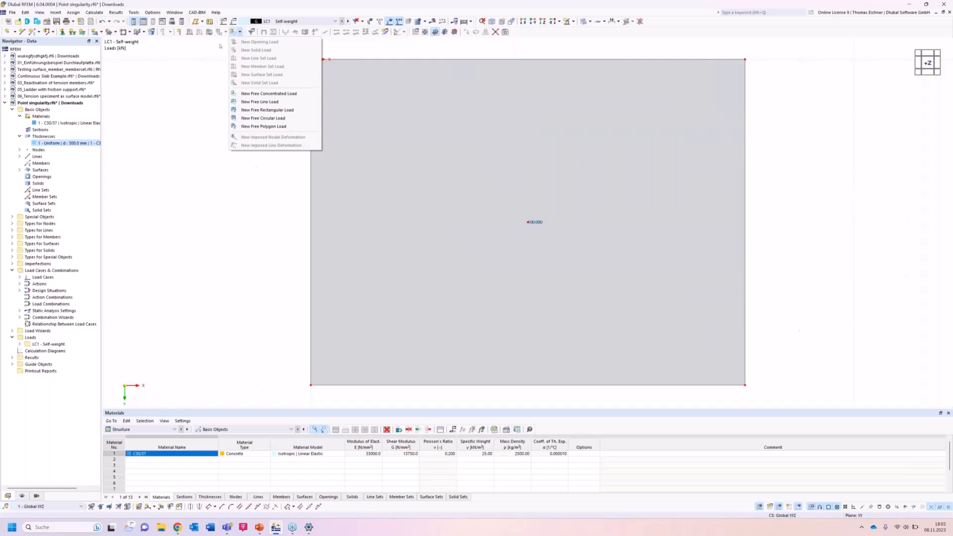
click(153, 123)
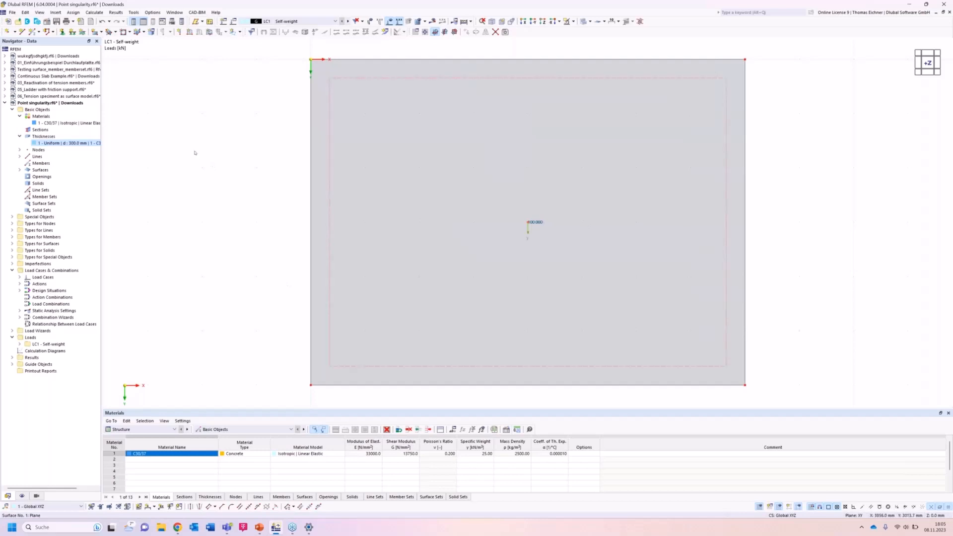
scroll(195, 153, down, 2)
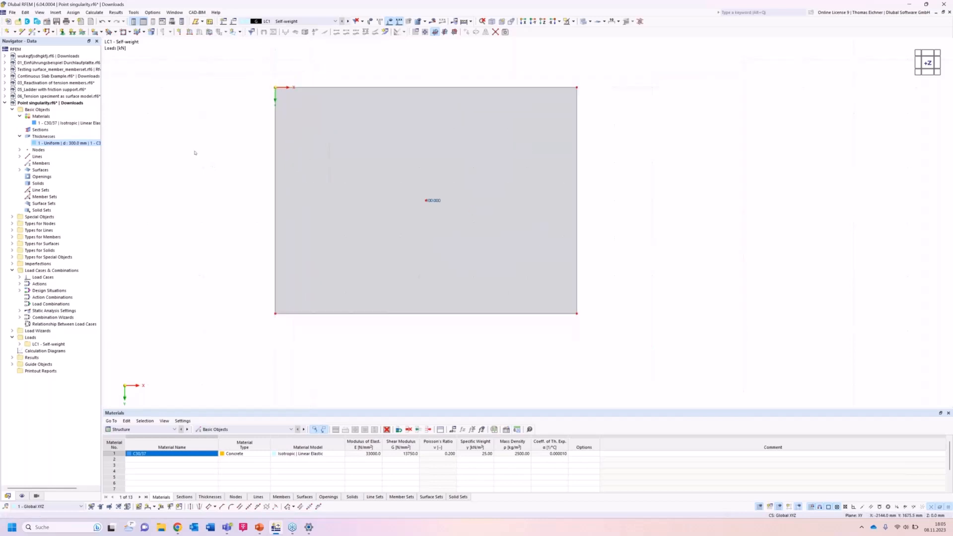
middle_drag(195, 153, 221, 167)
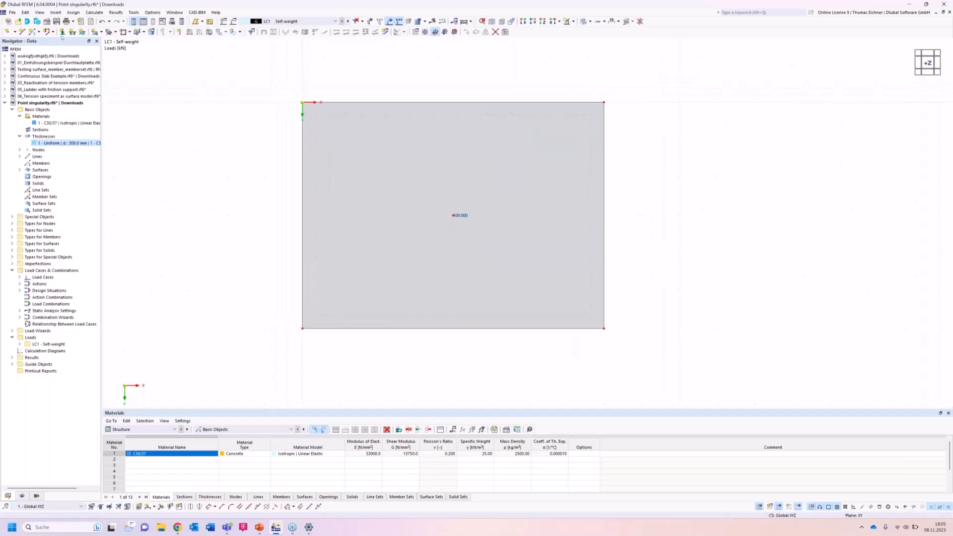
click(72, 32)
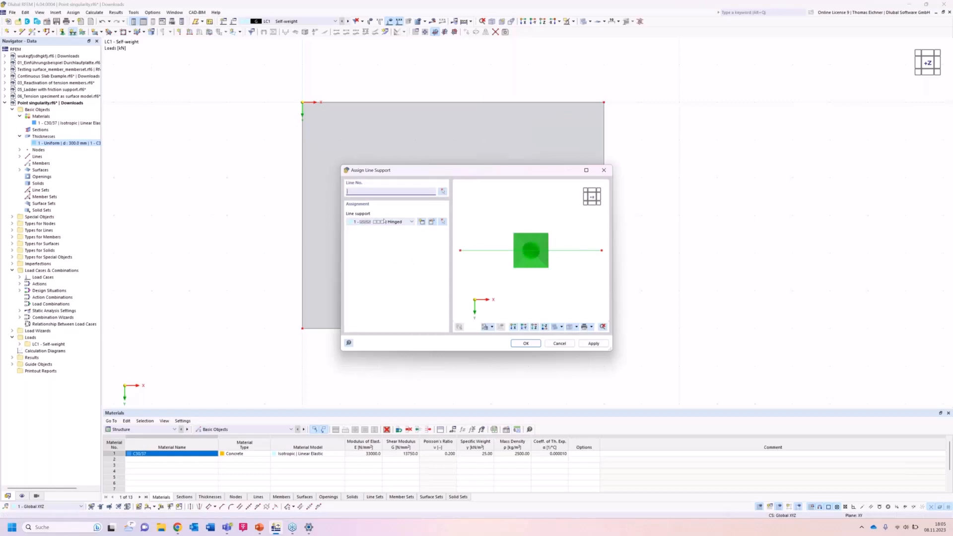
click(520, 344)
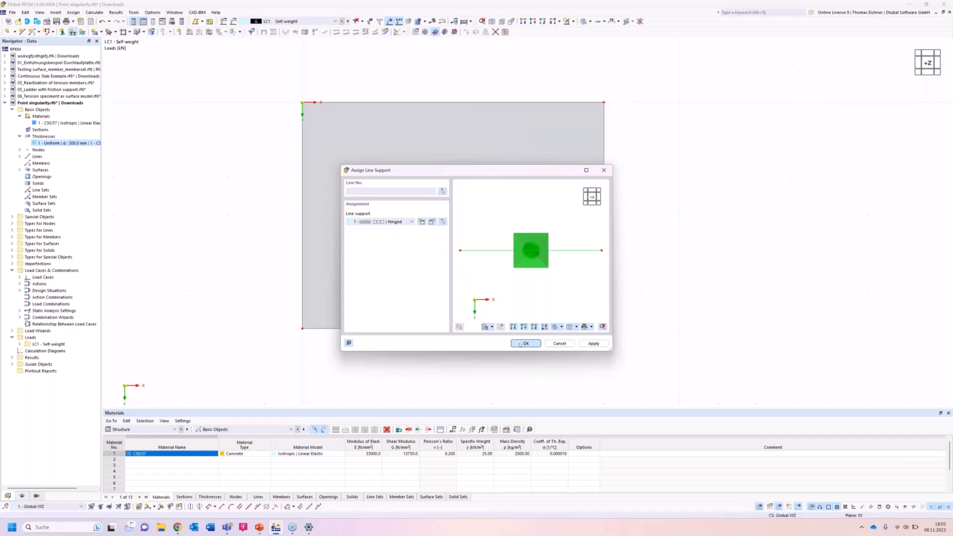
drag(246, 353, 639, 80)
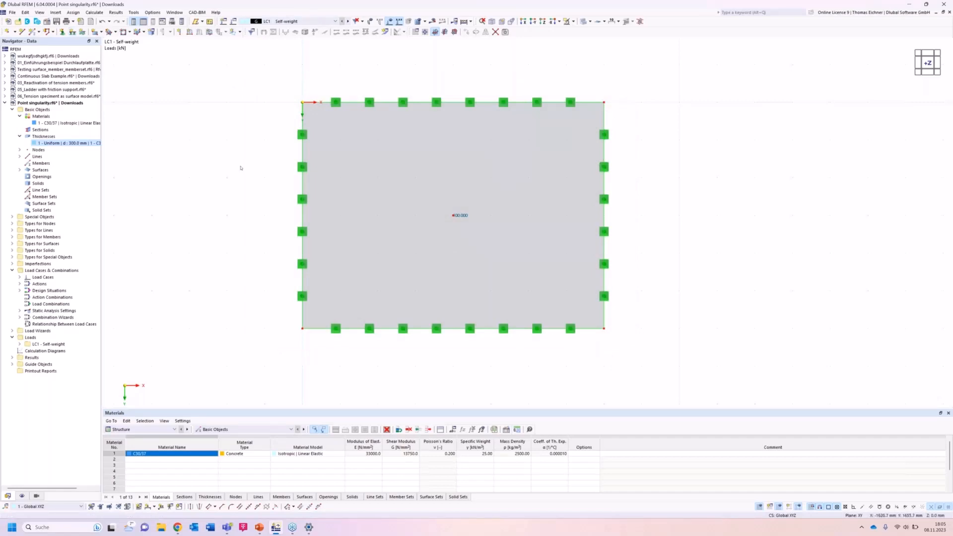
Try to copy the complete supported slab with its load three times at a 10 mm displacement in X.
scroll(240, 168, down, 5)
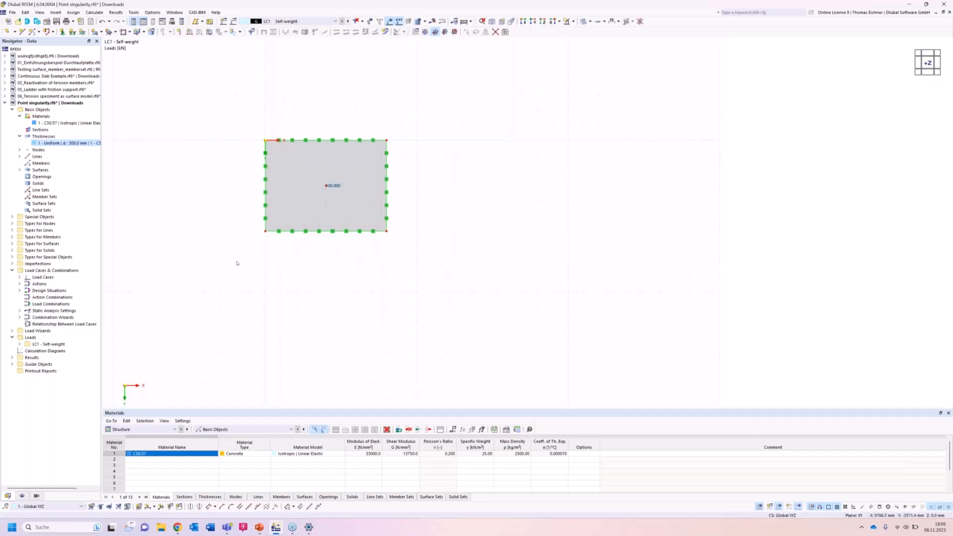
drag(222, 276, 468, 87)
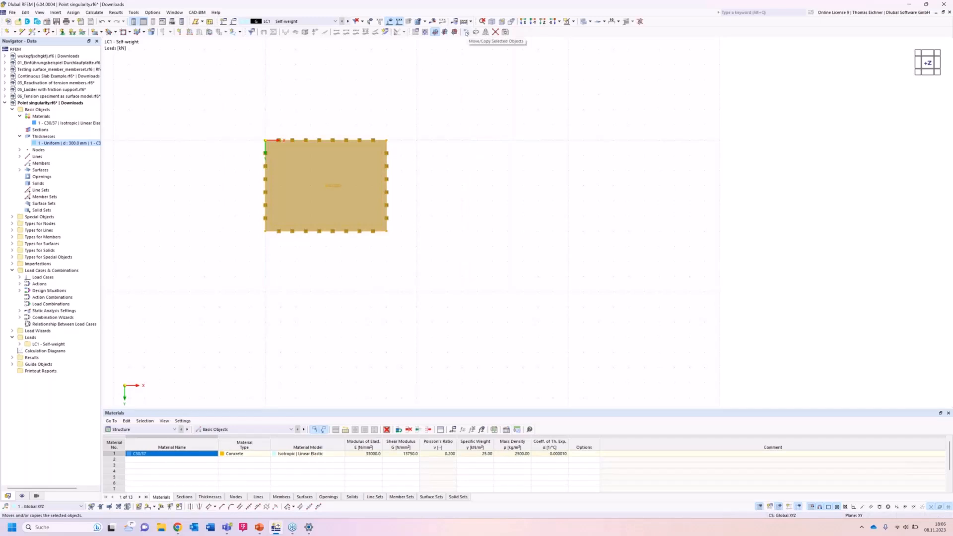
click(466, 33)
right_click(466, 33)
click(466, 32)
click(466, 32)
drag(450, 164, 382, 249)
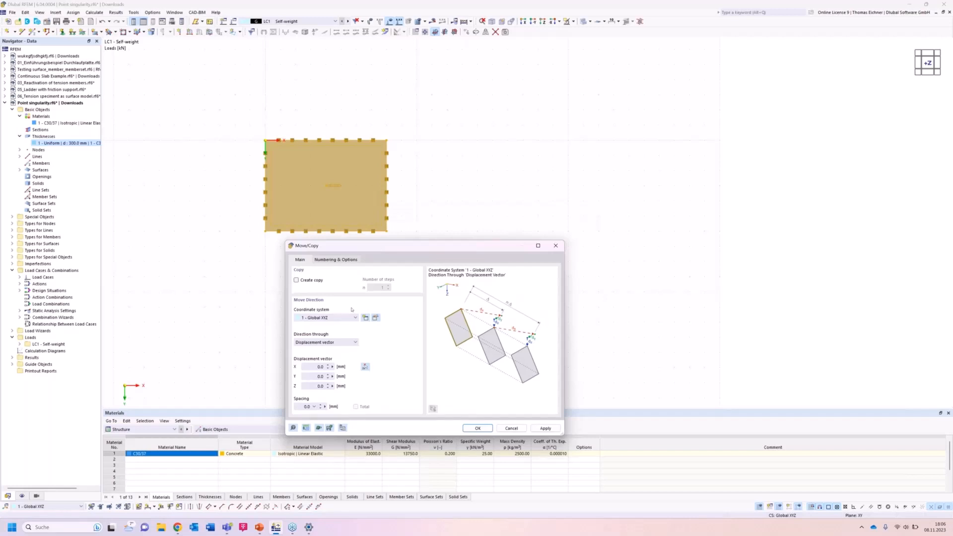
click(313, 365)
text(1)
click(318, 281)
click(381, 288)
text(3)
drag(445, 248, 401, 258)
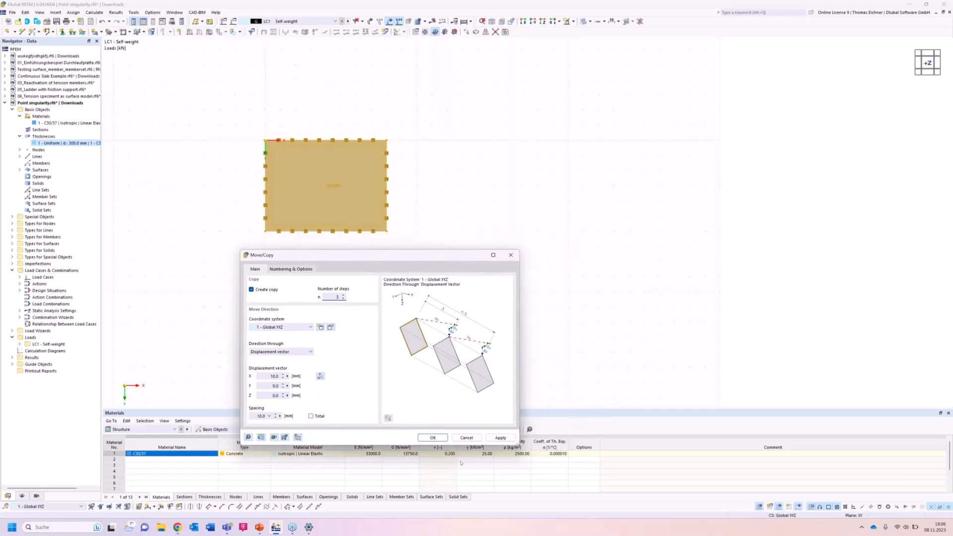
click(274, 375)
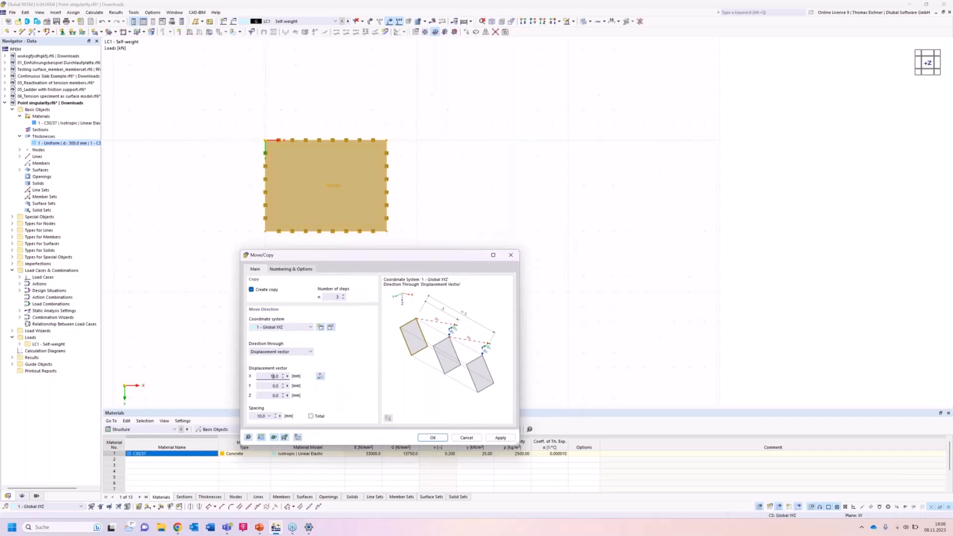
click(495, 437)
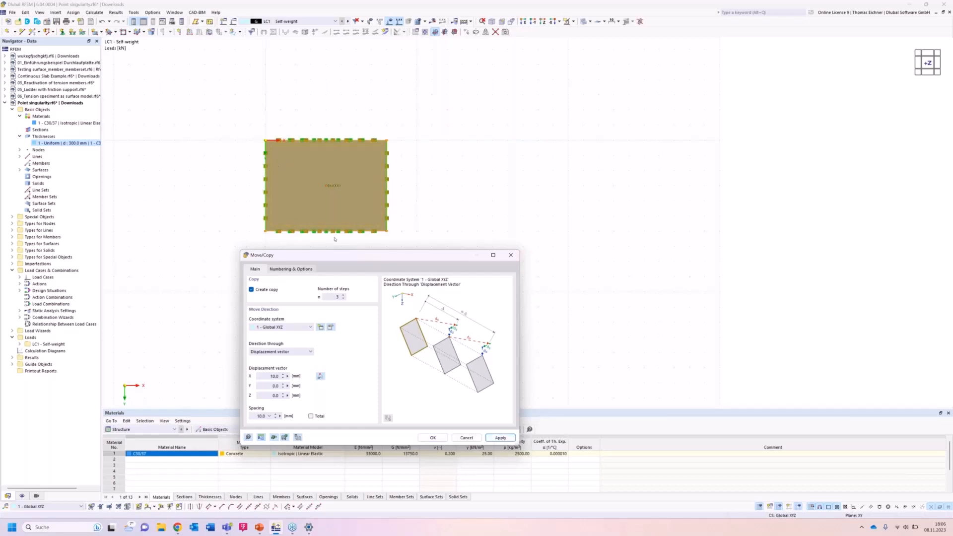
click(514, 256)
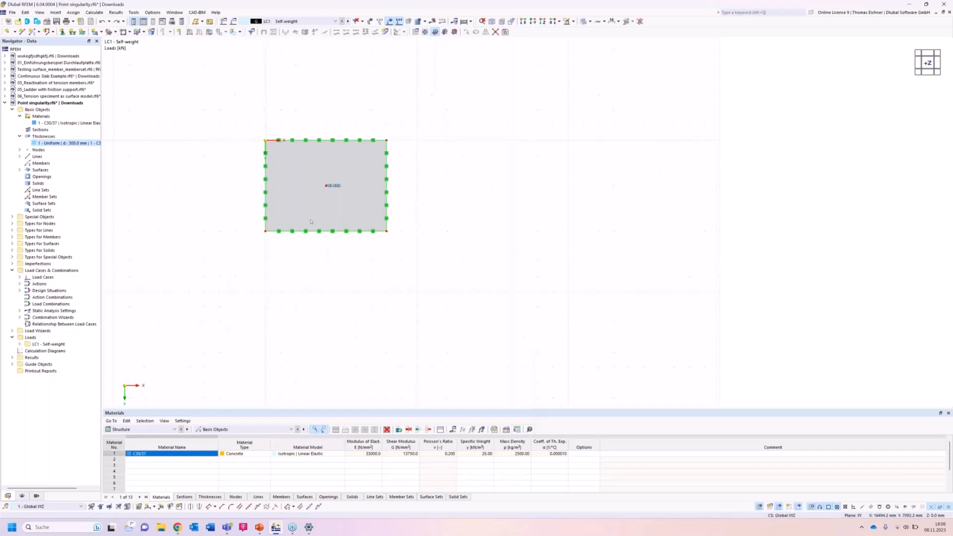
Select the complete slab for Move/Copy and change the model's length unit to metres.
drag(233, 260, 481, 100)
click(466, 32)
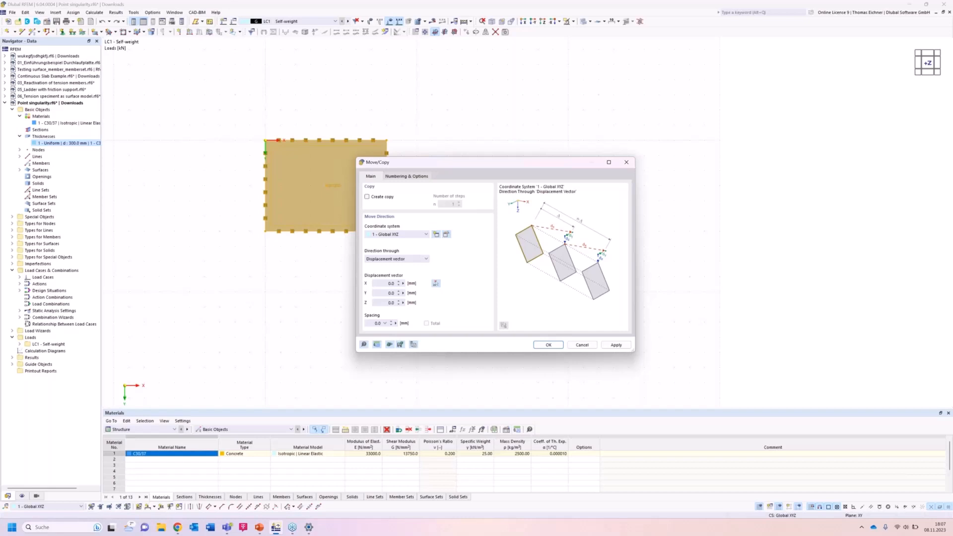
click(412, 286)
click(386, 282)
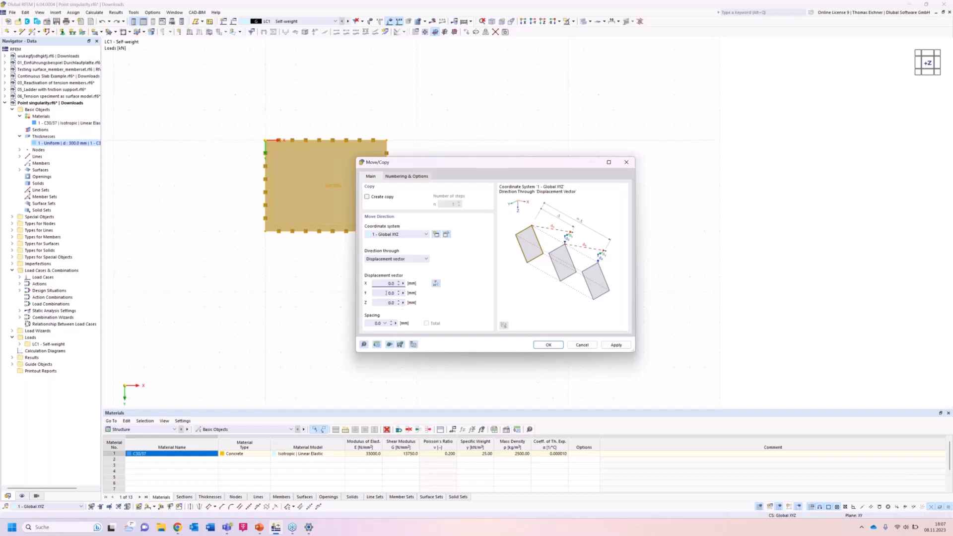
click(377, 344)
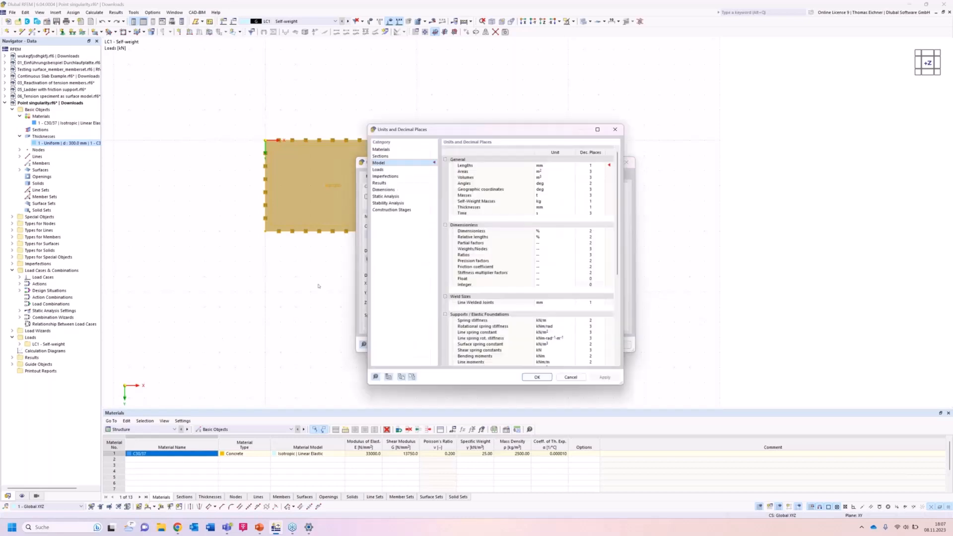
drag(501, 135, 238, 155)
click(271, 185)
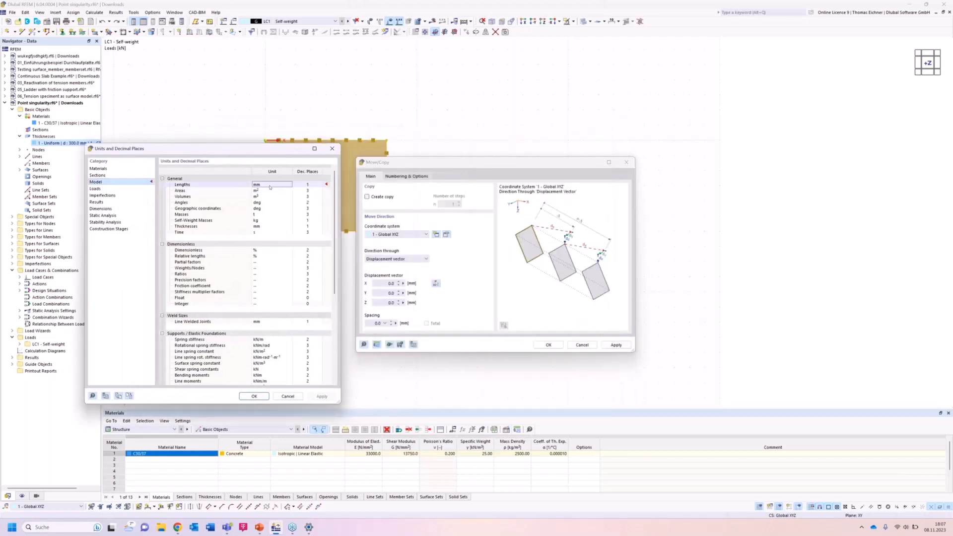
click(289, 184)
click(261, 201)
right_click(311, 194)
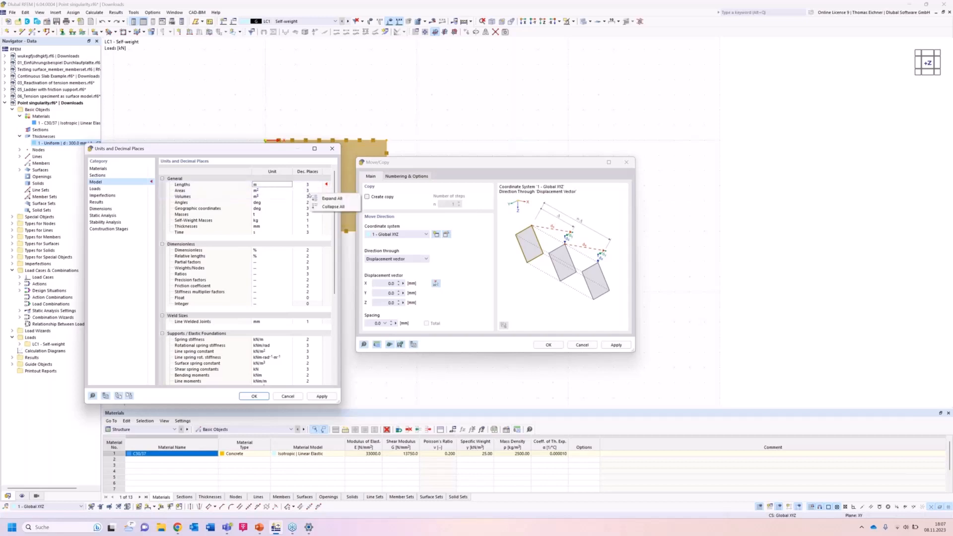
click(308, 196)
click(307, 196)
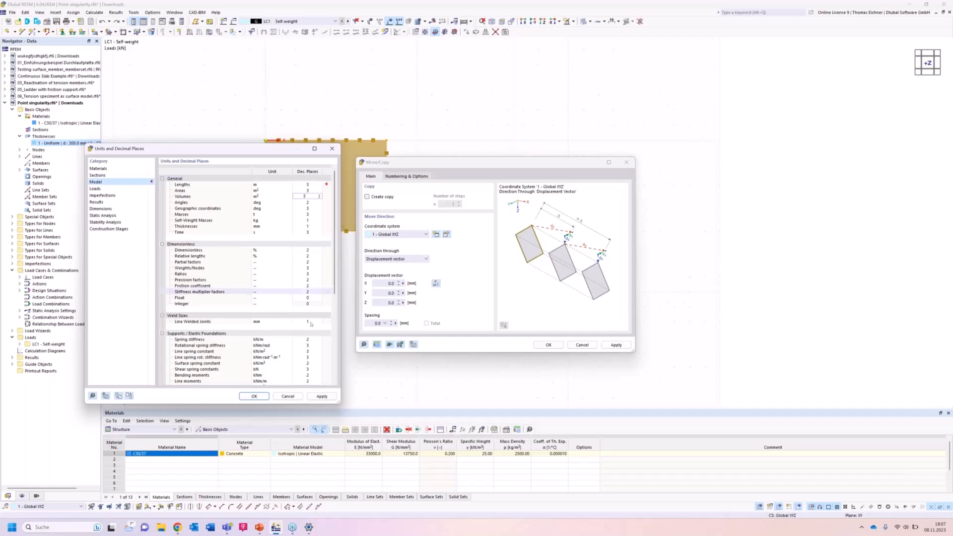
click(278, 186)
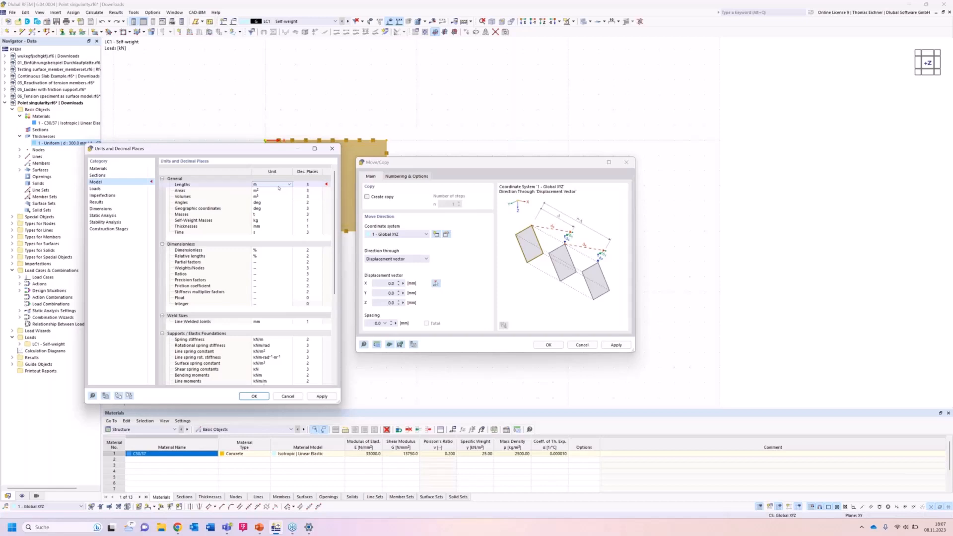
click(250, 397)
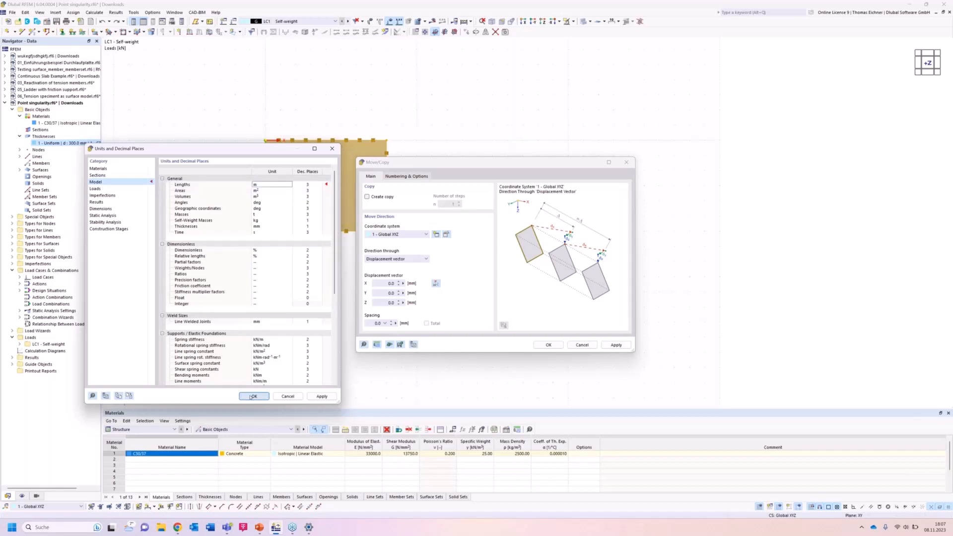
Create three copies of the selected slab with its supports and nodal load, spaced 10 m apart in X.
click(383, 283)
text(10)
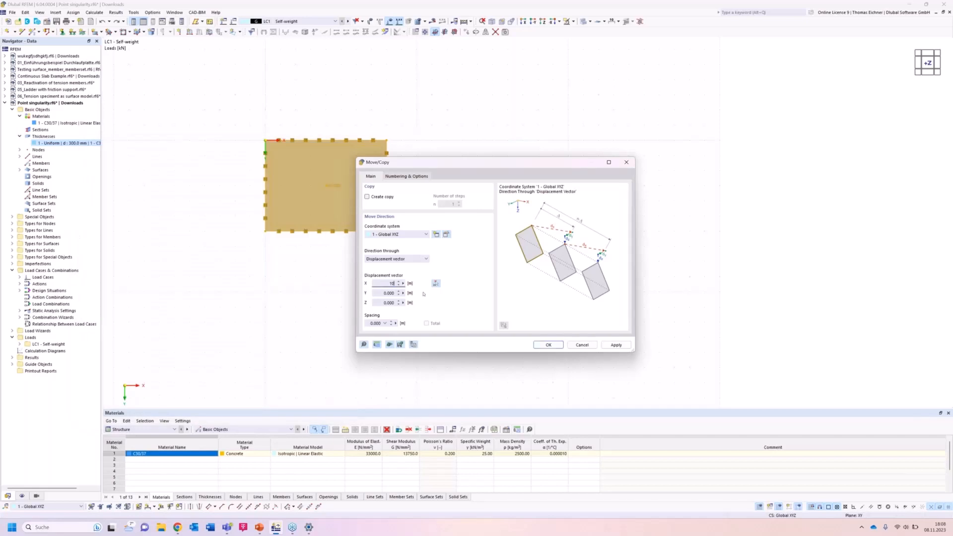
click(380, 197)
click(449, 204)
text(3)
click(615, 345)
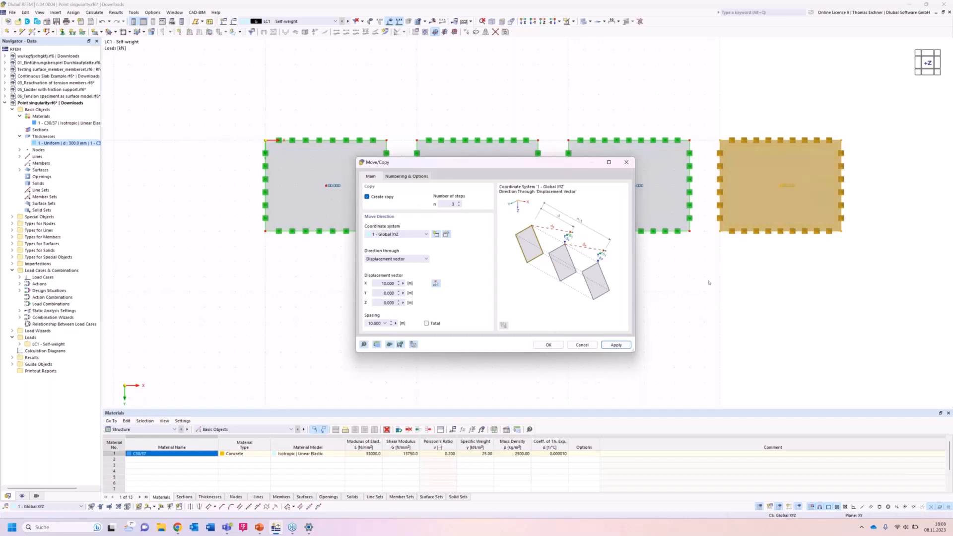
click(576, 171)
drag(569, 165, 456, 241)
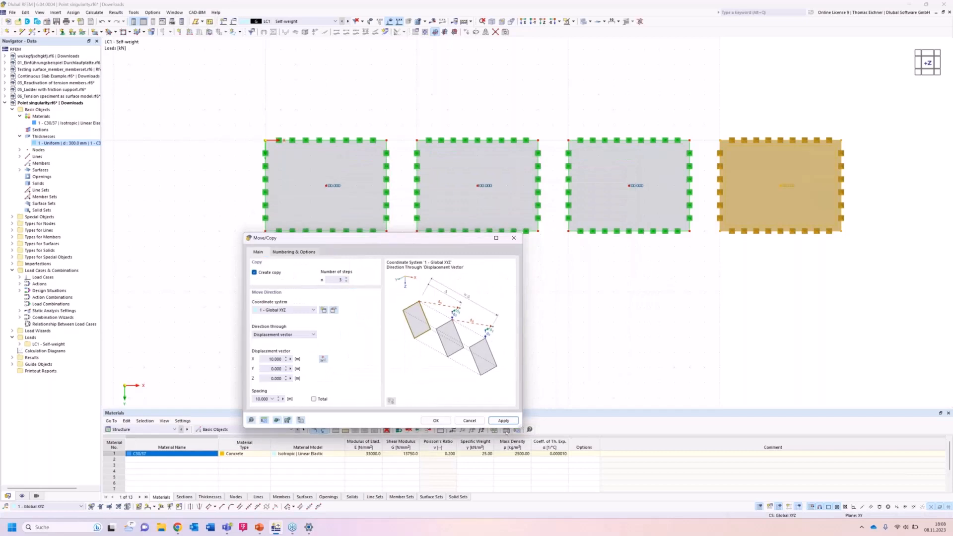
click(504, 421)
drag(432, 247, 417, 250)
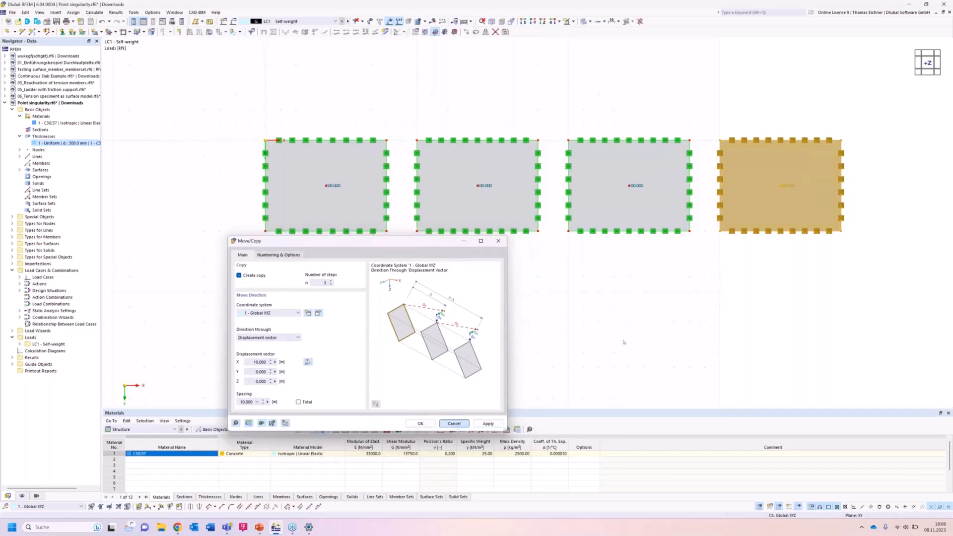
key(Return)
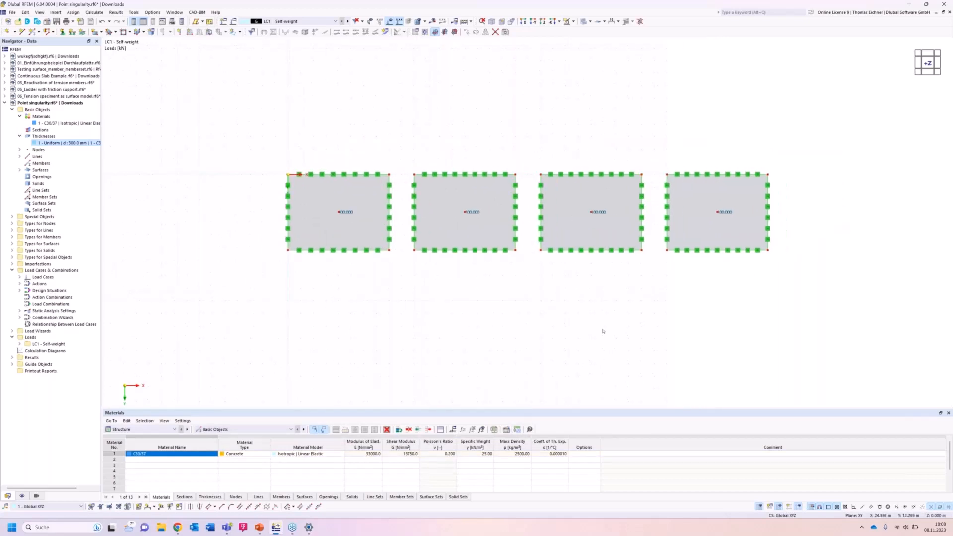
Set the work plane's number of grid points to adapt dynamically to the size of the model.
scroll(602, 331, down, 3)
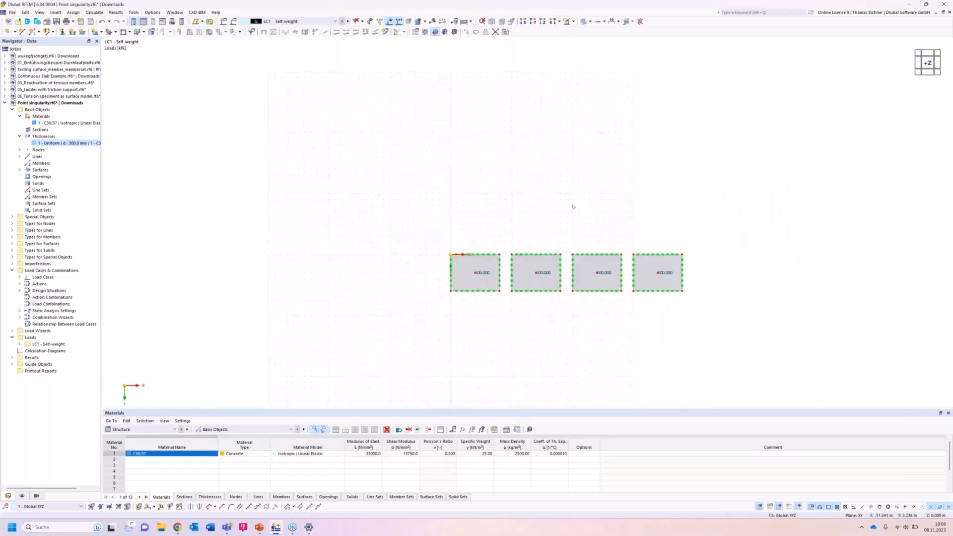
middle_drag(562, 302, 503, 280)
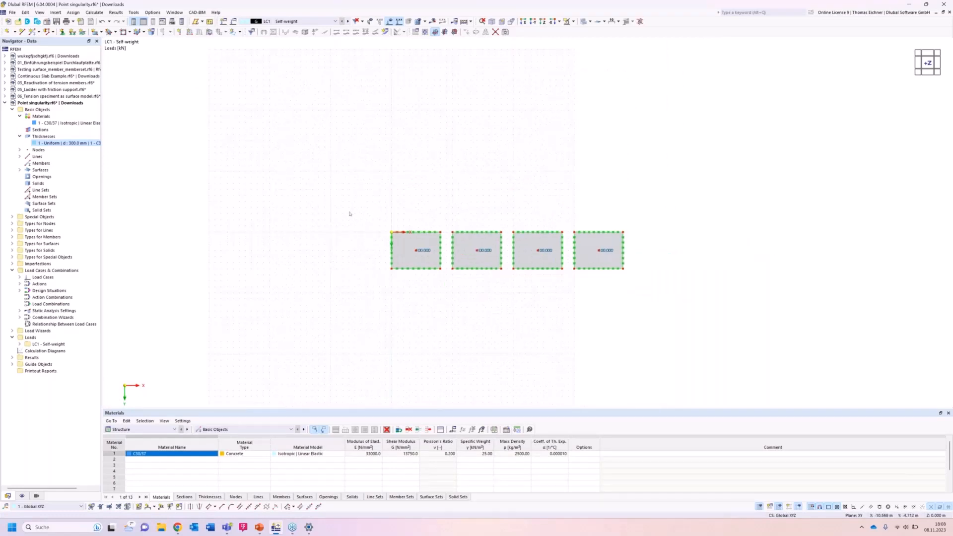
right_click(326, 203)
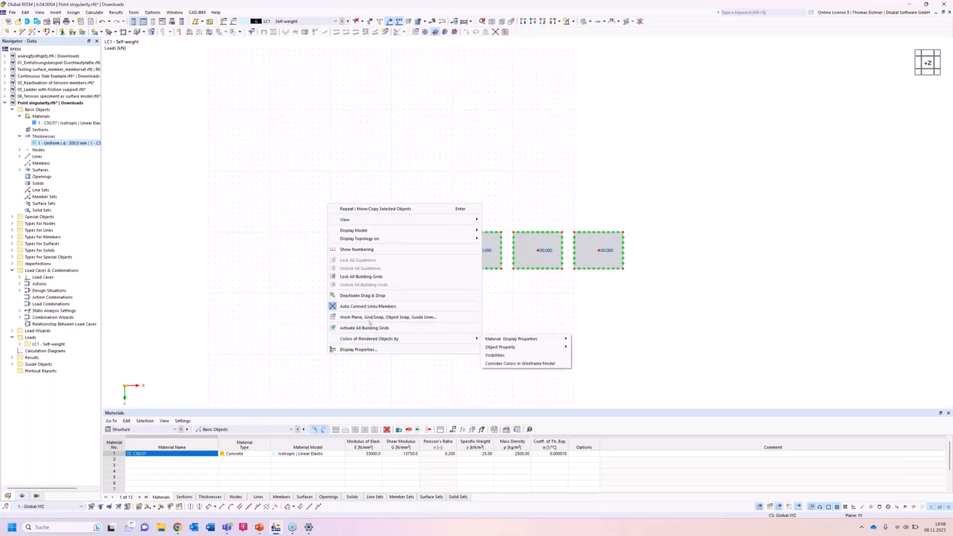
click(371, 318)
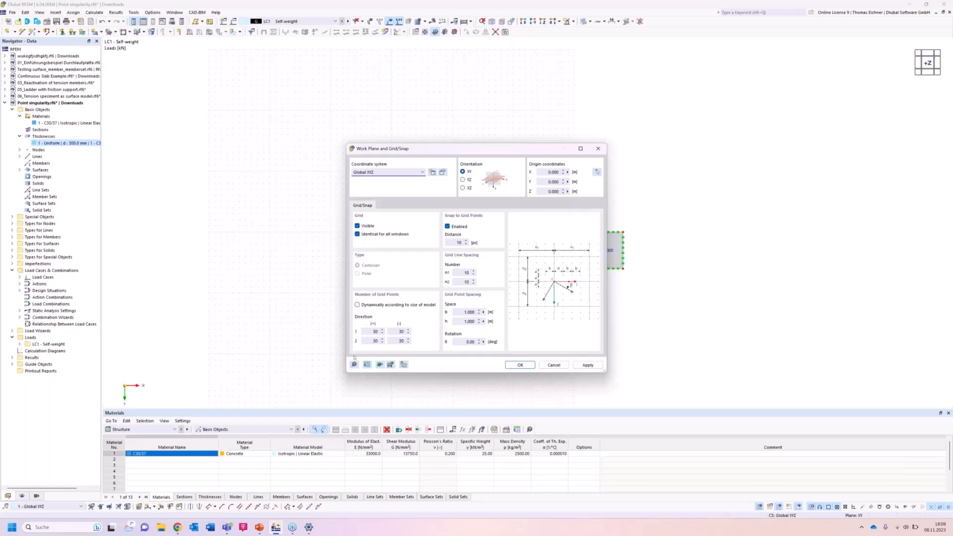
click(358, 305)
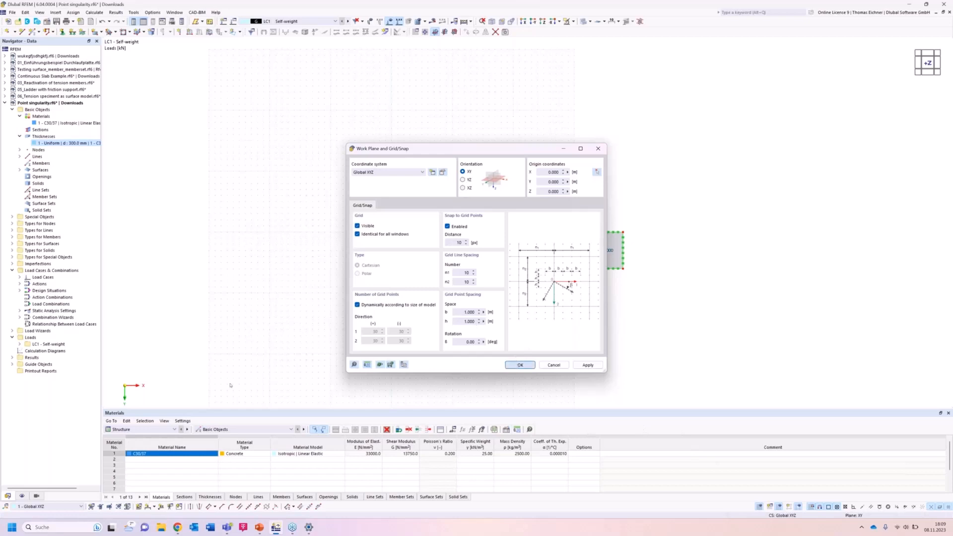
click(519, 365)
scroll(472, 236, up, 1)
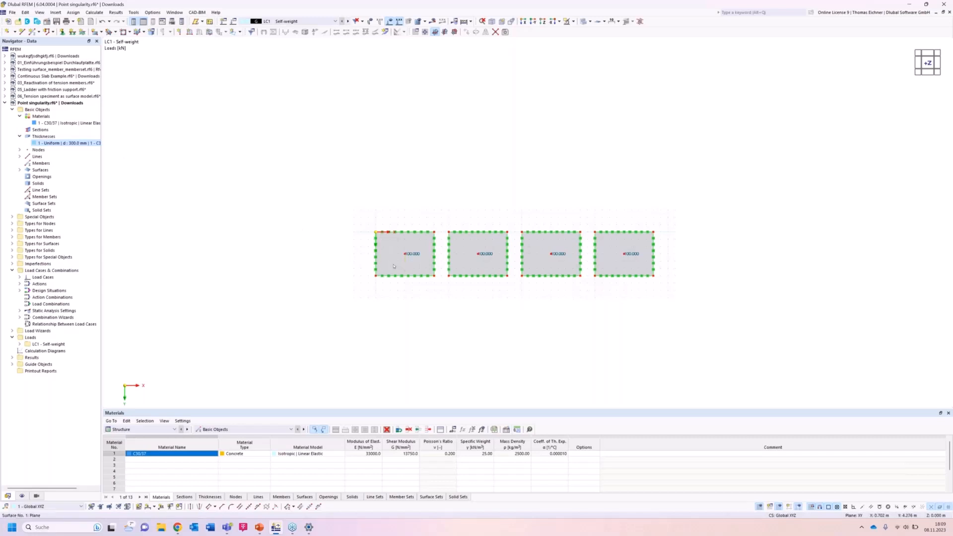
Start a new surface mesh refinement and copy it three times so there are four refinement entries.
click(13, 216)
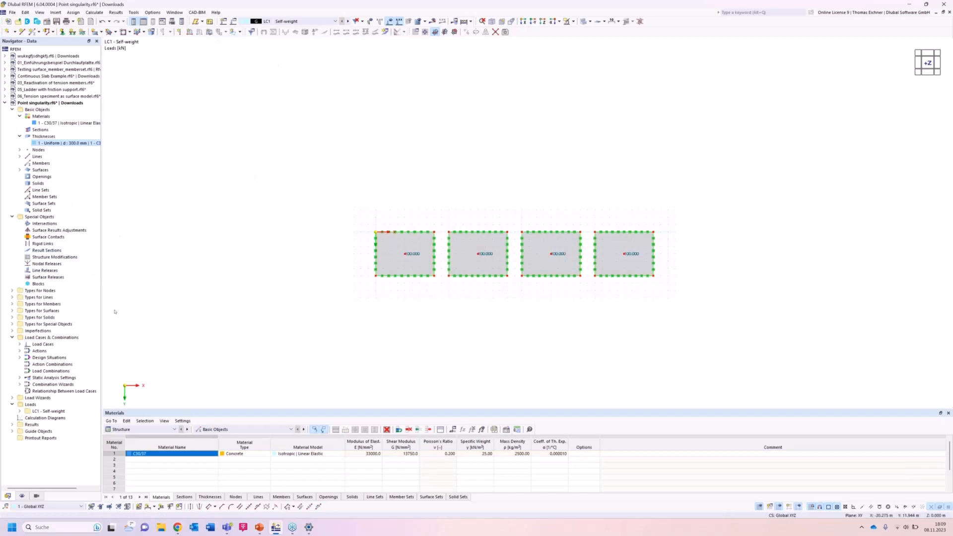
click(11, 310)
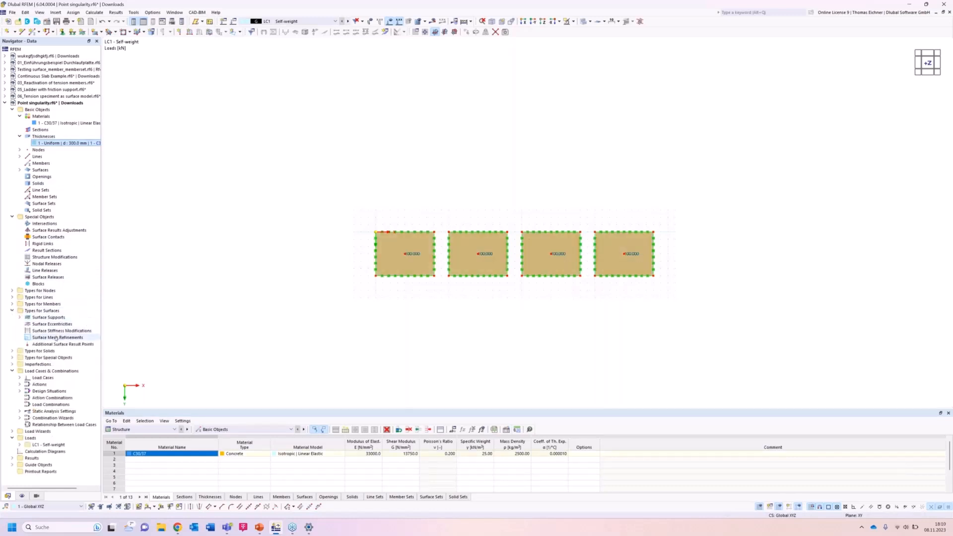
click(56, 337)
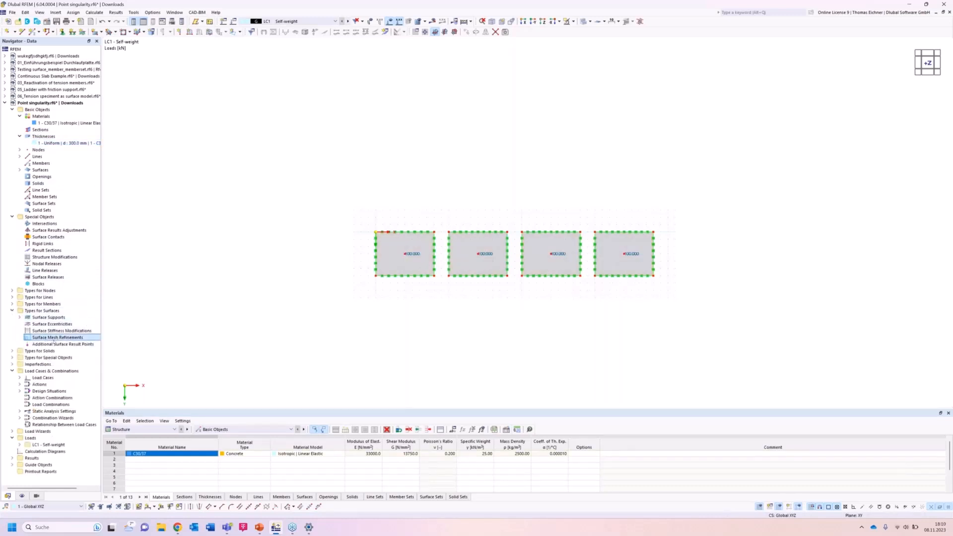
double_click(55, 340)
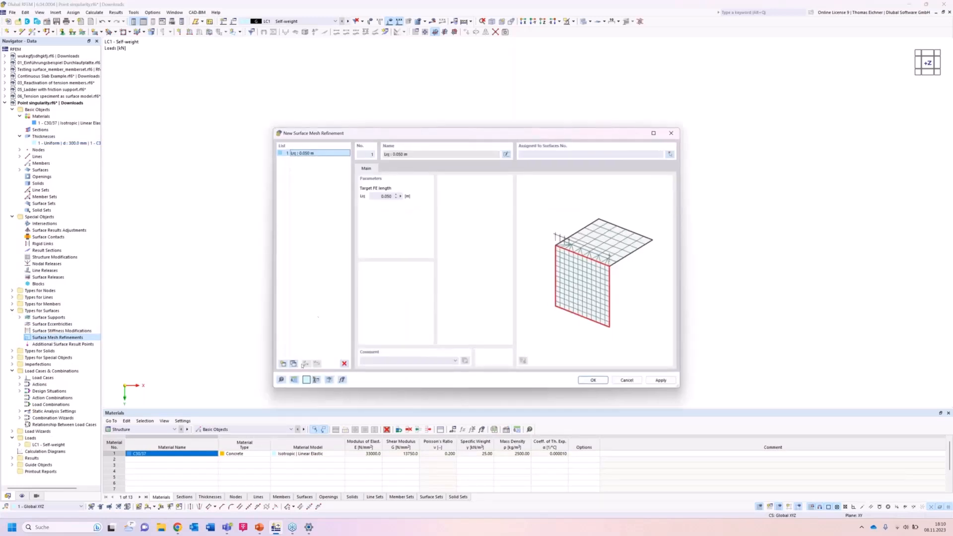
click(293, 364)
click(293, 364)
click(293, 364)
Set the target FE length of surface mesh refinement 1 to 2 m and of refinement 2 to 1 m.
click(311, 155)
key(Tab)
text(2)
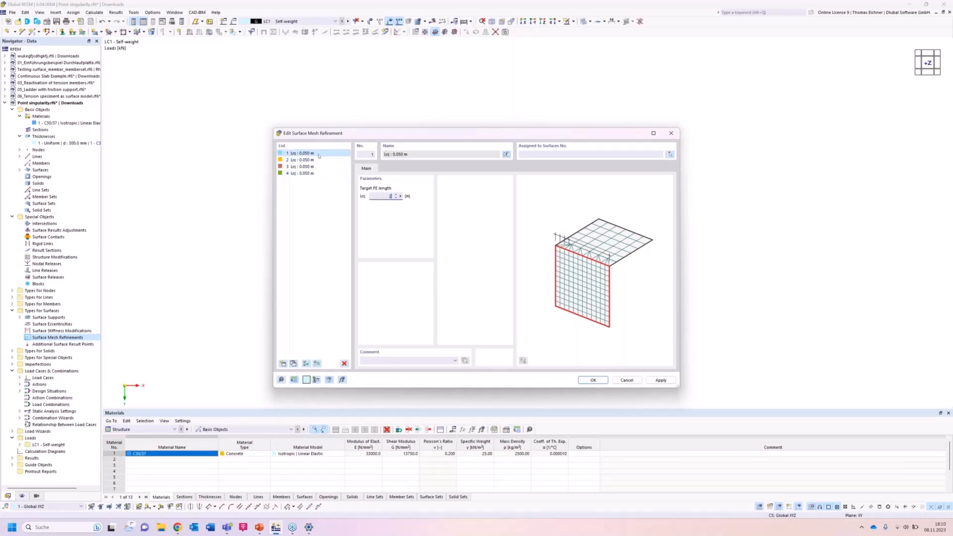
click(314, 160)
double_click(383, 196)
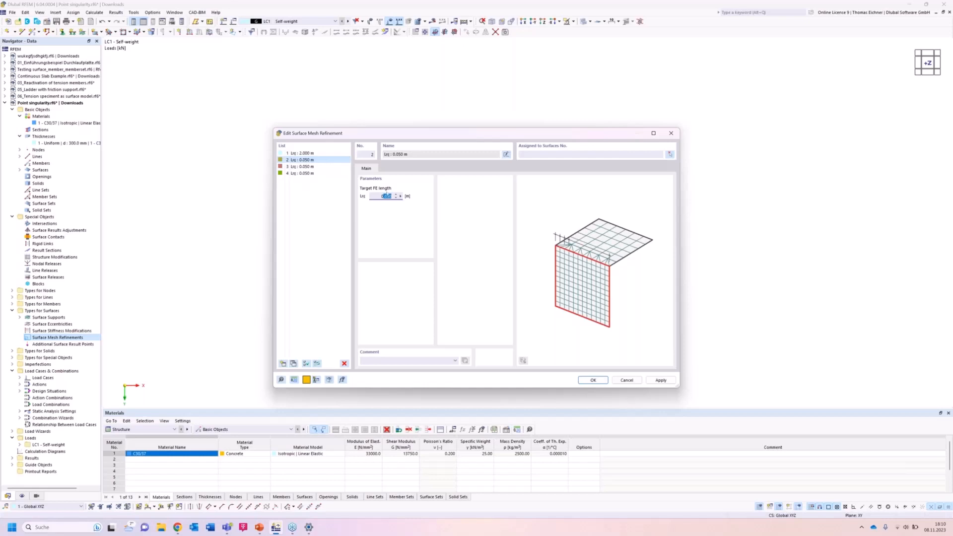
text(1)
Set the target FE length of surface mesh refinement 3 to 0.5 m and of refinement 4 to 0.1 m.
click(330, 167)
drag(379, 196, 418, 204)
text(0.05)
click(314, 173)
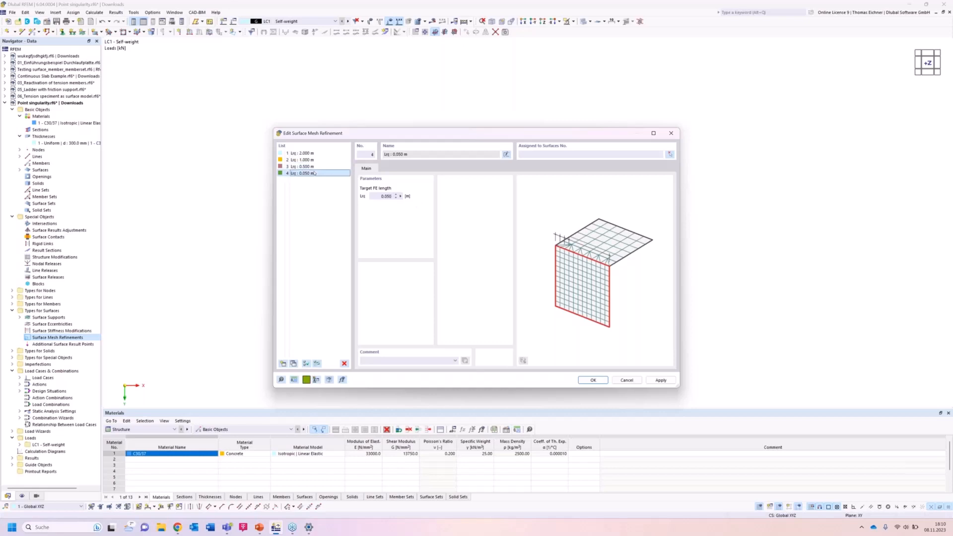
drag(372, 196, 412, 199)
text(0,1)
click(323, 159)
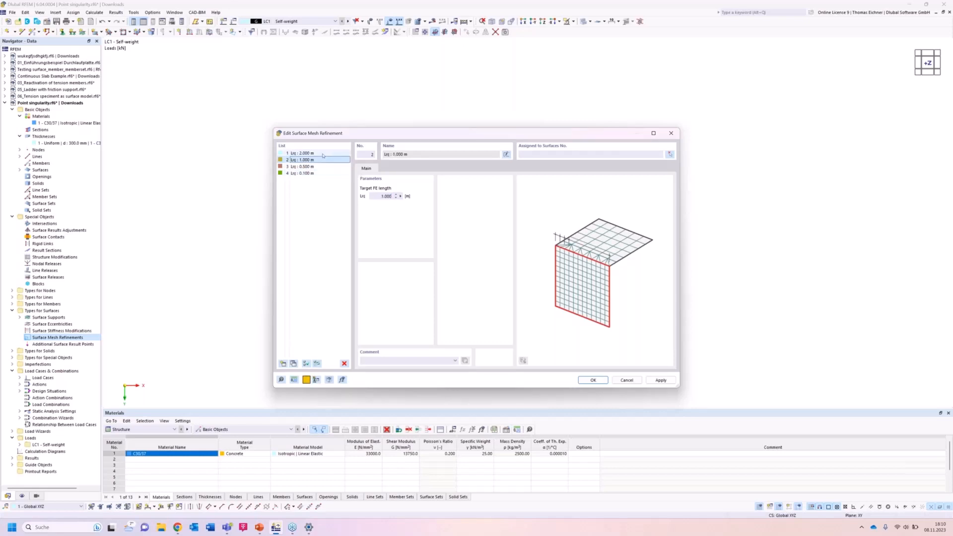
Assign the 0.1 m surface mesh refinement to the fourth slab, surface 4.
click(323, 154)
click(321, 159)
click(319, 166)
click(316, 173)
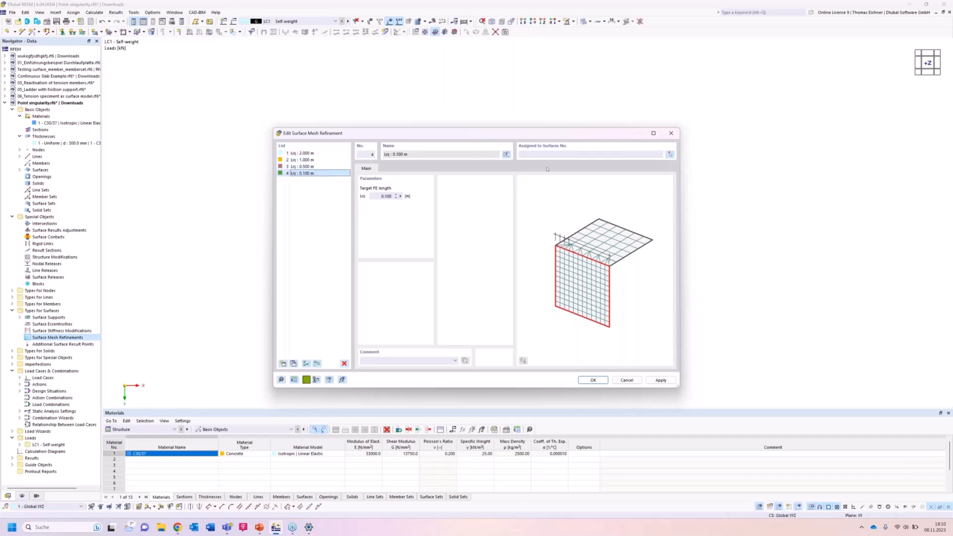
click(670, 155)
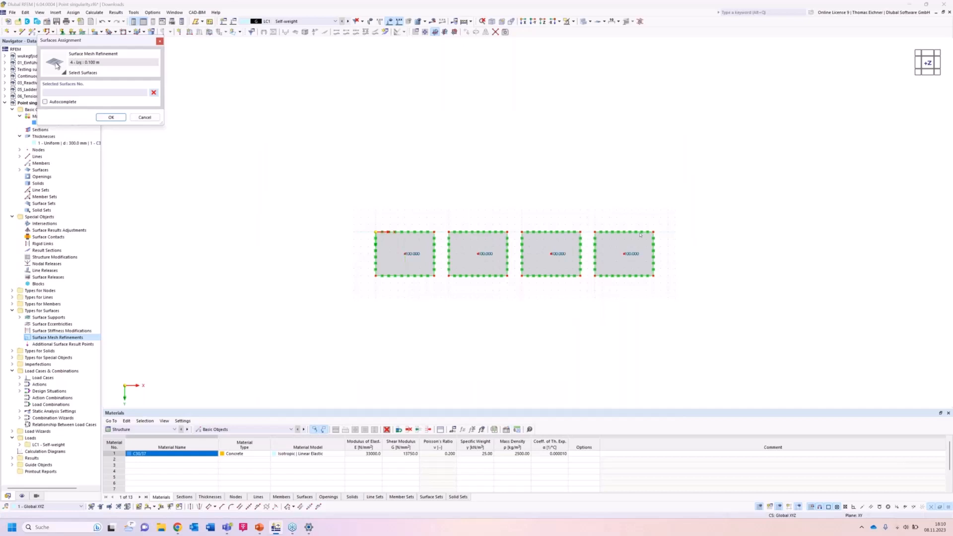
click(625, 242)
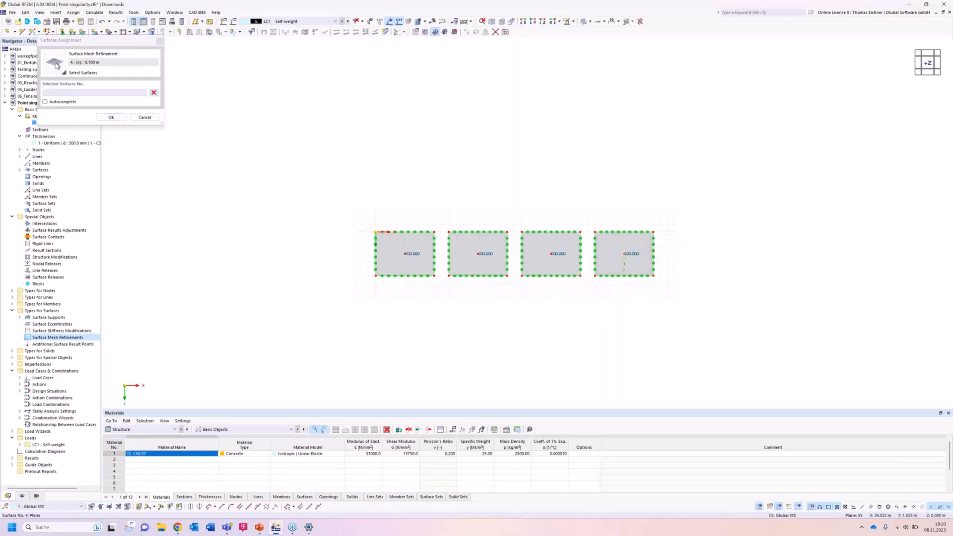
click(117, 119)
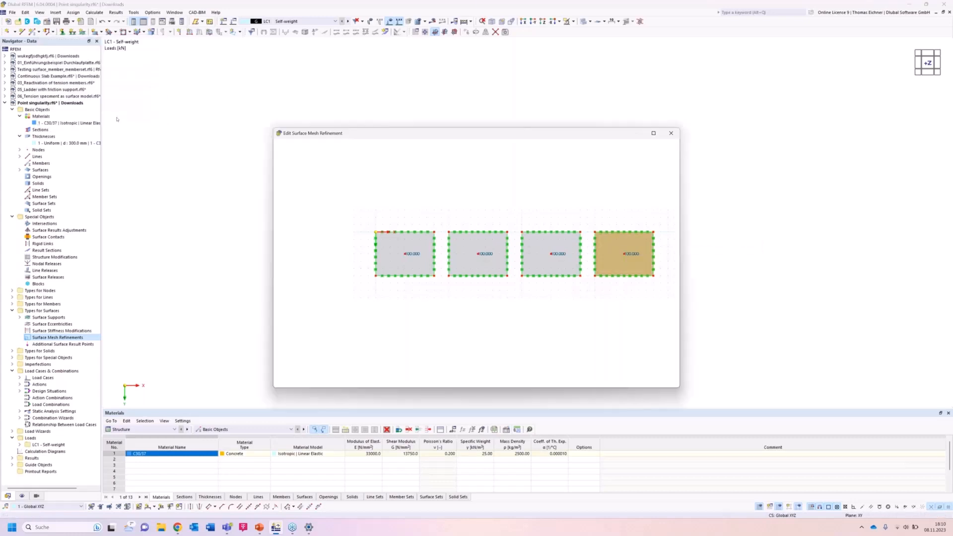
Assign the 2 m mesh refinement to the first slab (surface 1) and the 1 m refinement to the second slab (surface 2).
click(318, 160)
click(317, 153)
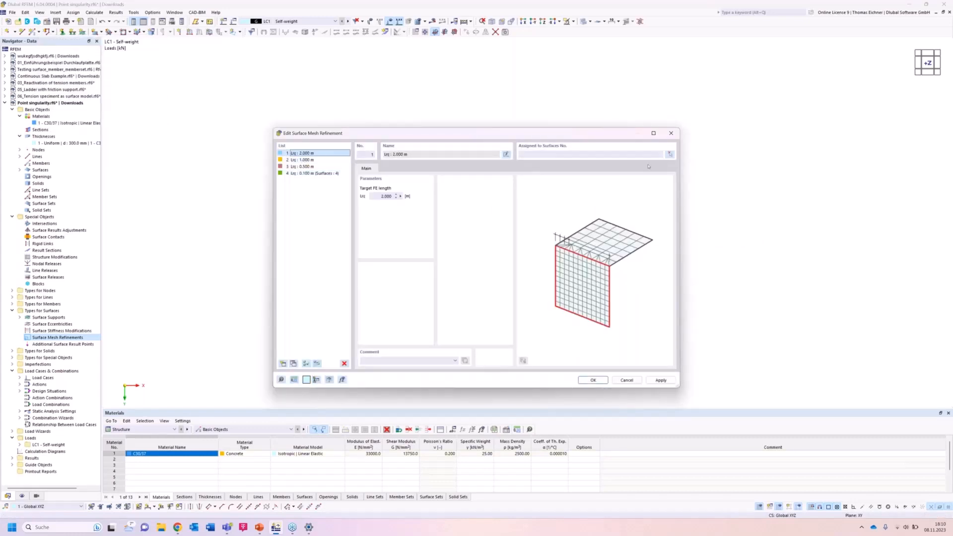
click(670, 155)
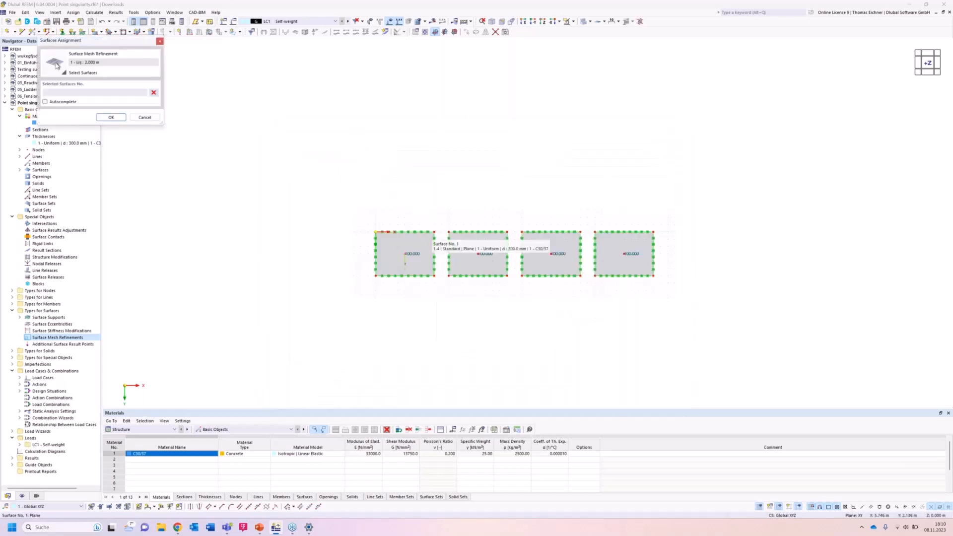
click(111, 117)
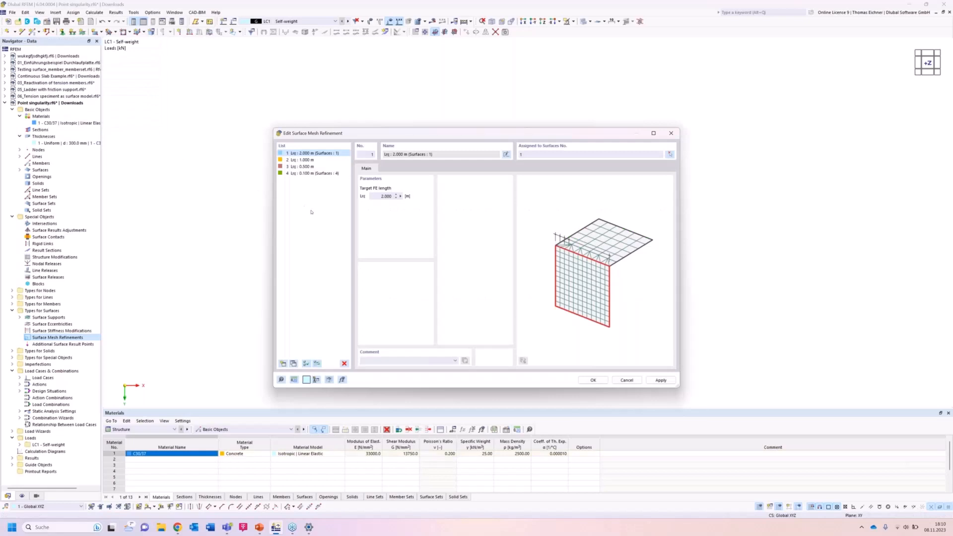
click(308, 160)
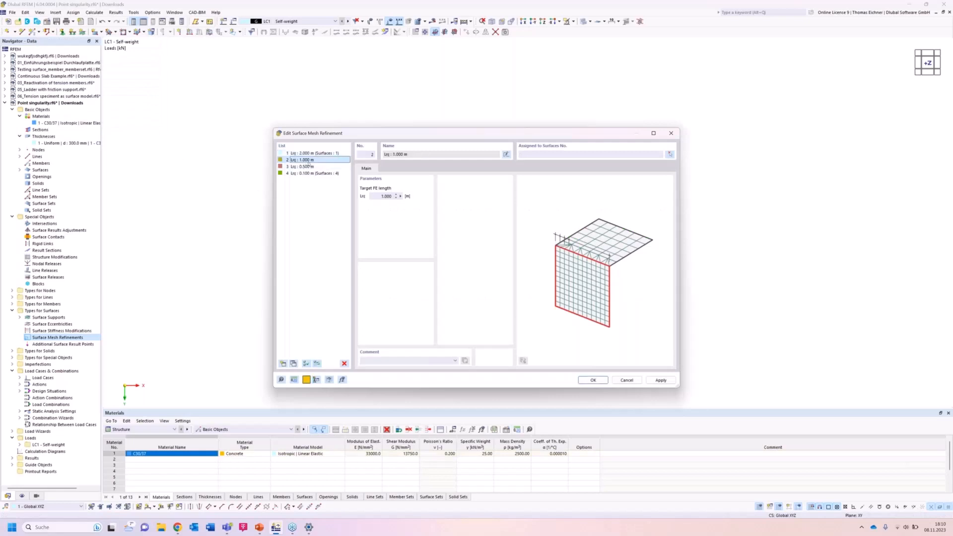
click(669, 155)
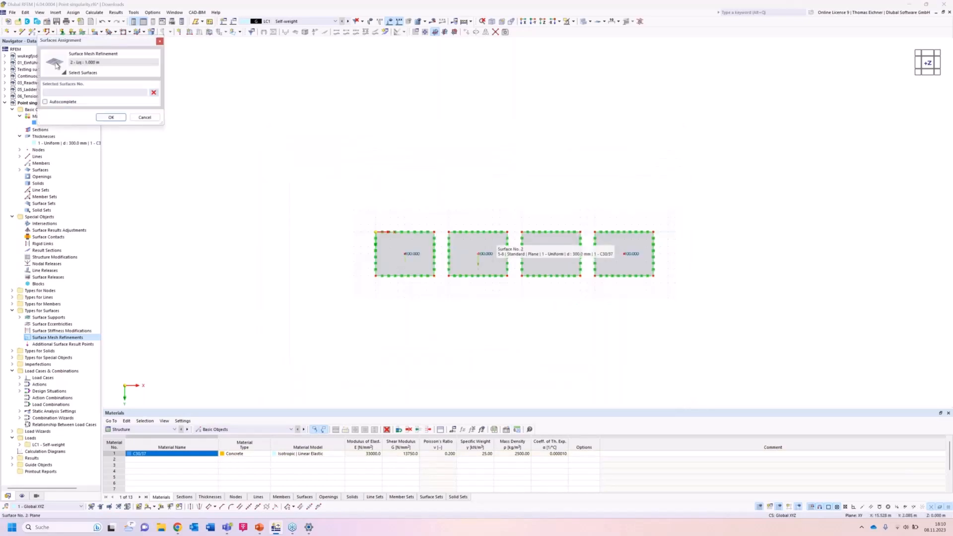
click(113, 118)
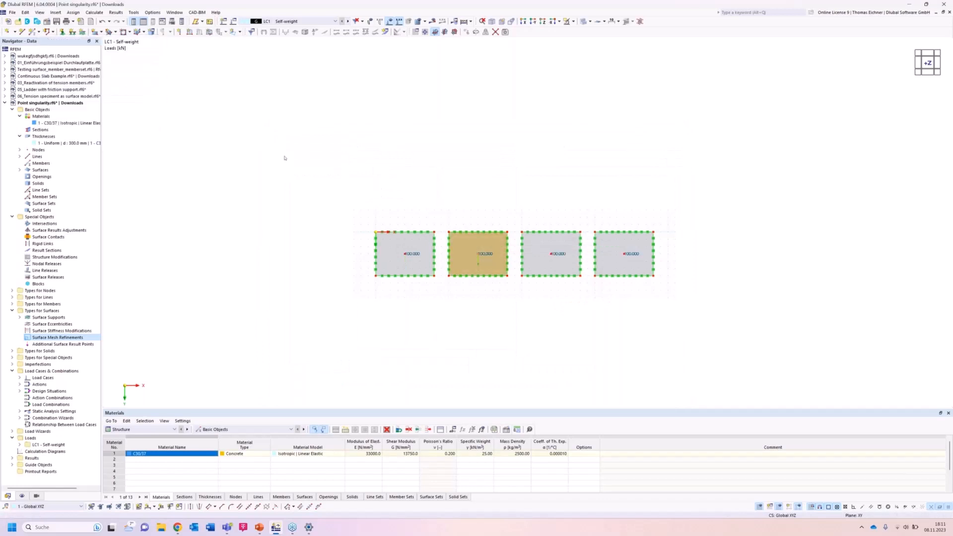
Assign the 0.5 m mesh refinement to the third slab (surface 3) and accept all four surface mesh refinements.
click(291, 167)
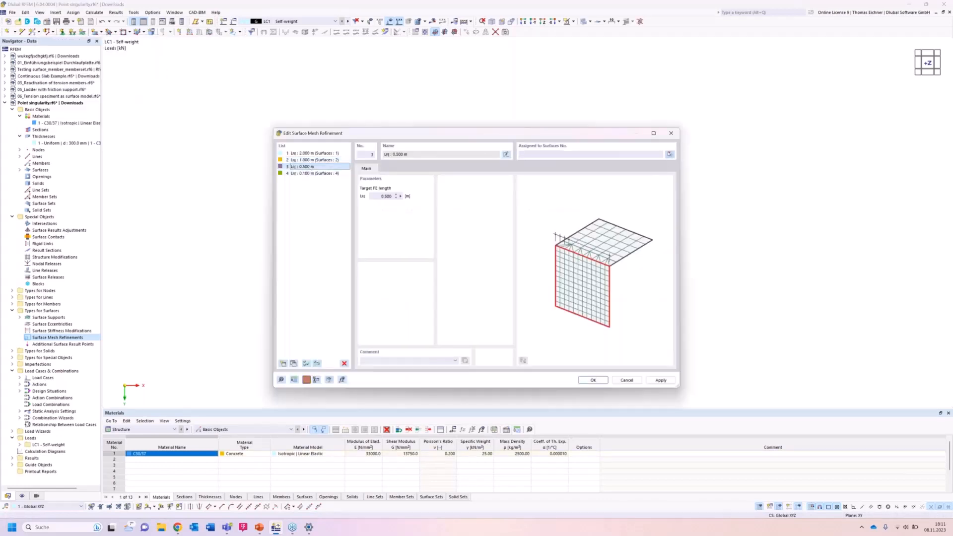
click(669, 154)
click(570, 251)
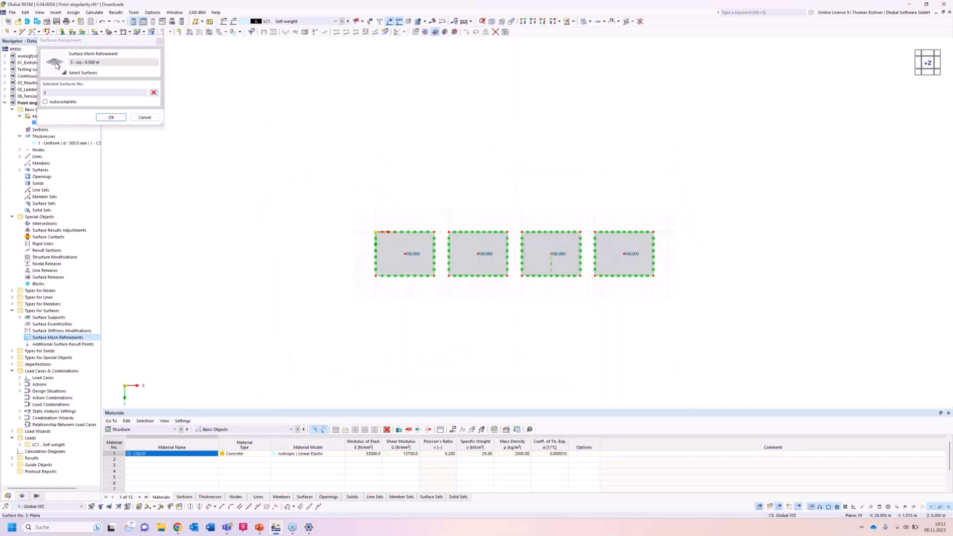
click(109, 117)
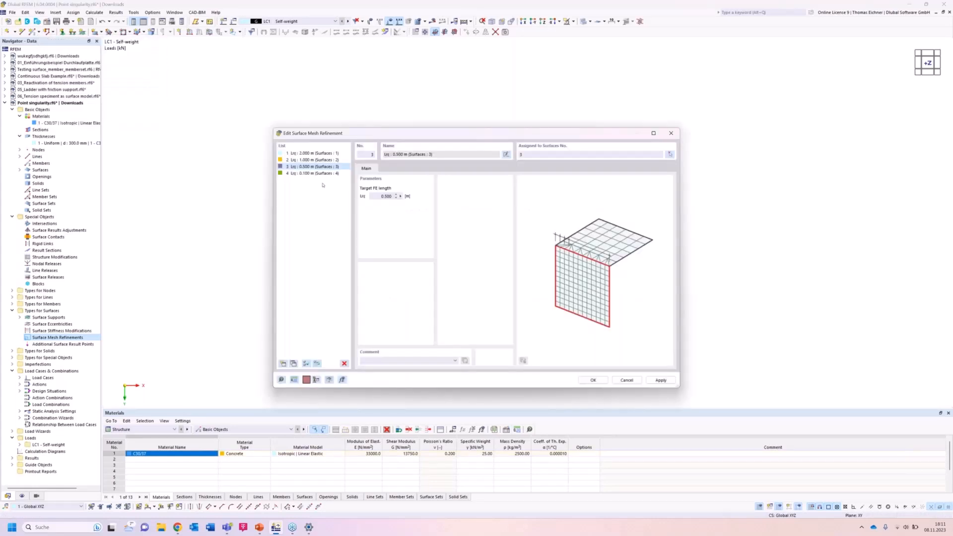
click(316, 160)
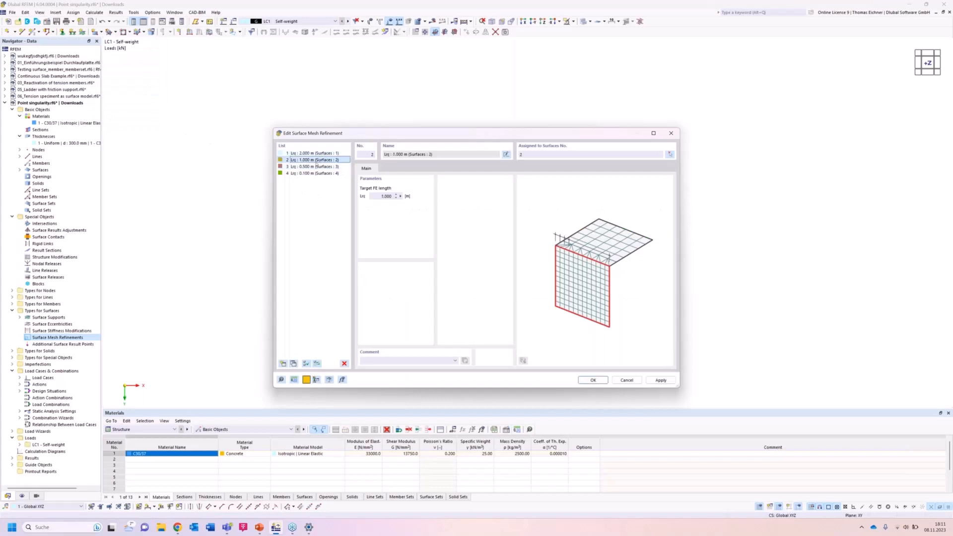
click(316, 167)
click(314, 173)
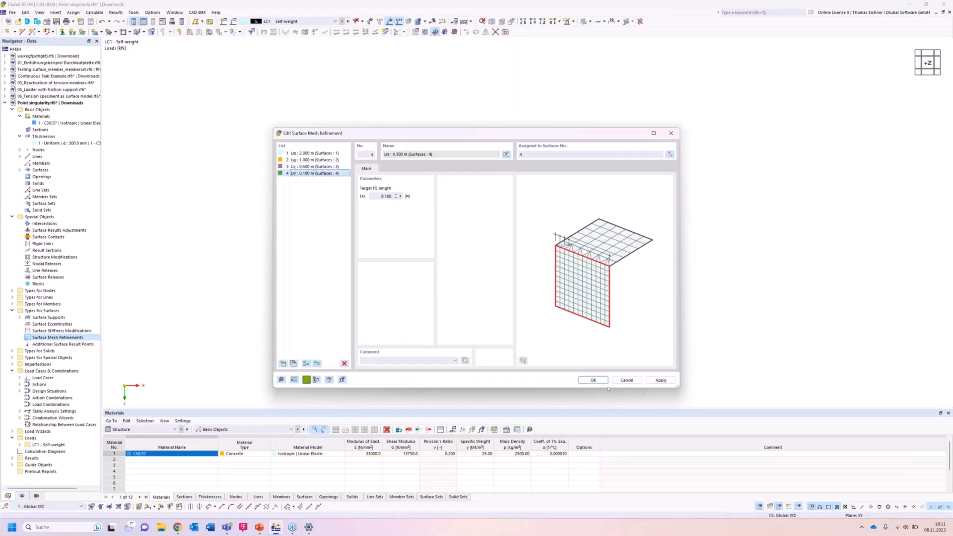
click(594, 380)
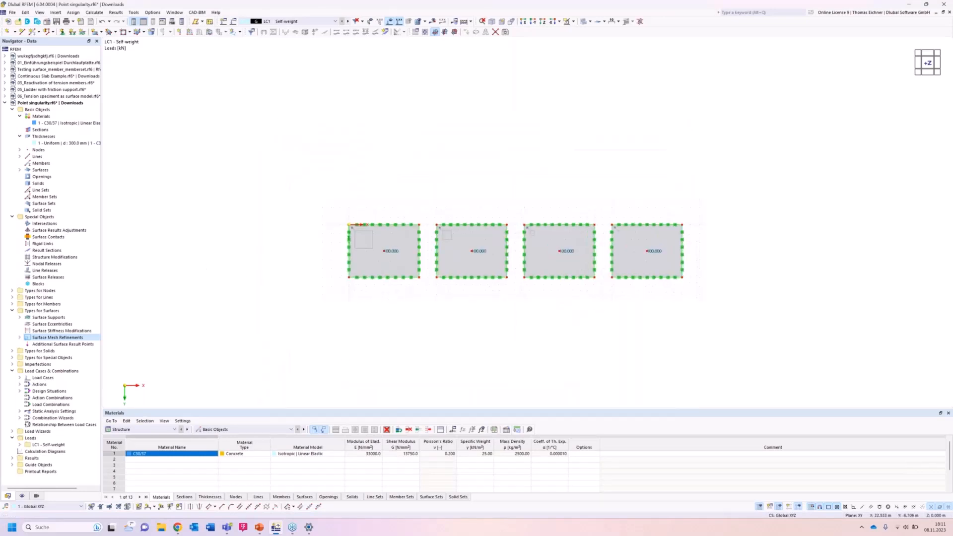
Create a two-point result section through the centre of all four slabs, from X 0, Y 3 m to X 38 m, Y 3 m.
scroll(674, 154, up, 1)
scroll(524, 170, down, 1)
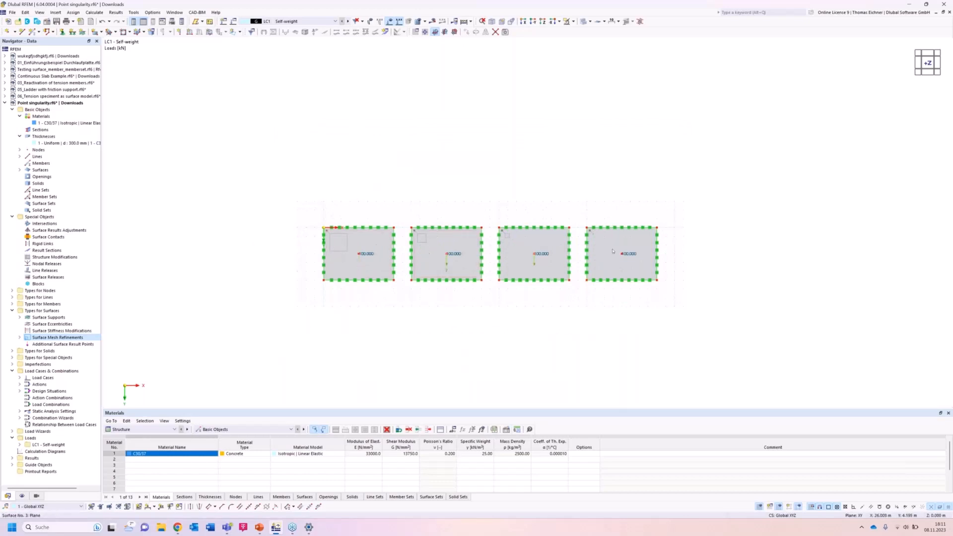
scroll(537, 317, up, 1)
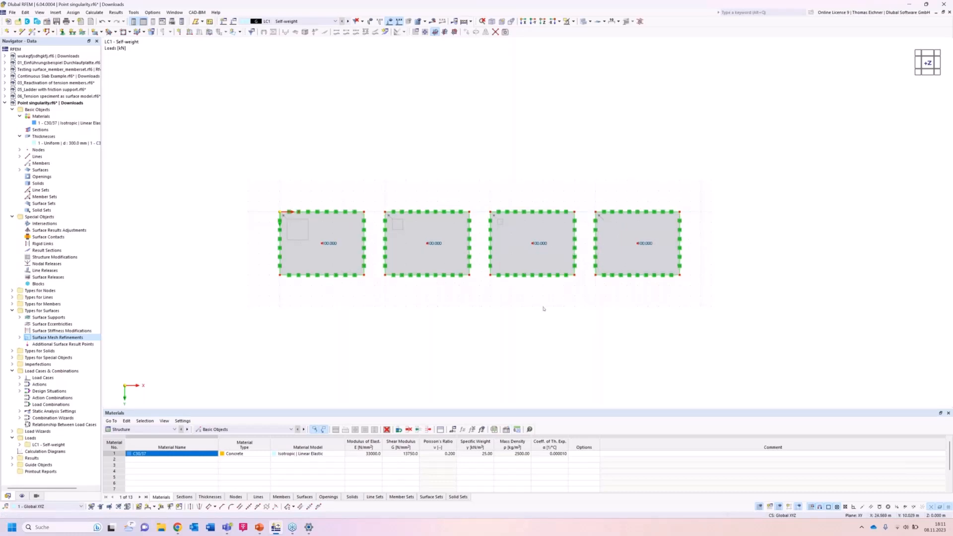
middle_drag(545, 308, 544, 304)
scroll(412, 248, up, 4)
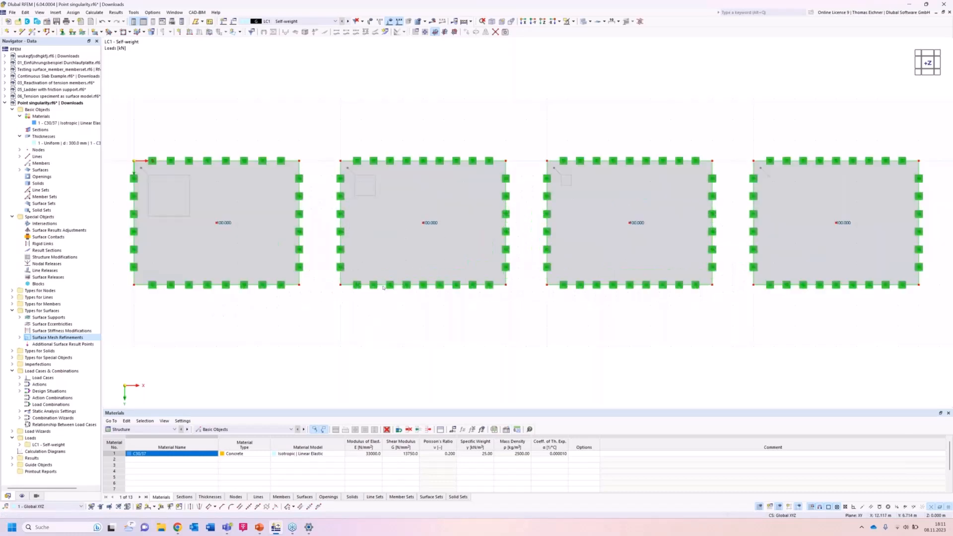
scroll(342, 243, down, 4)
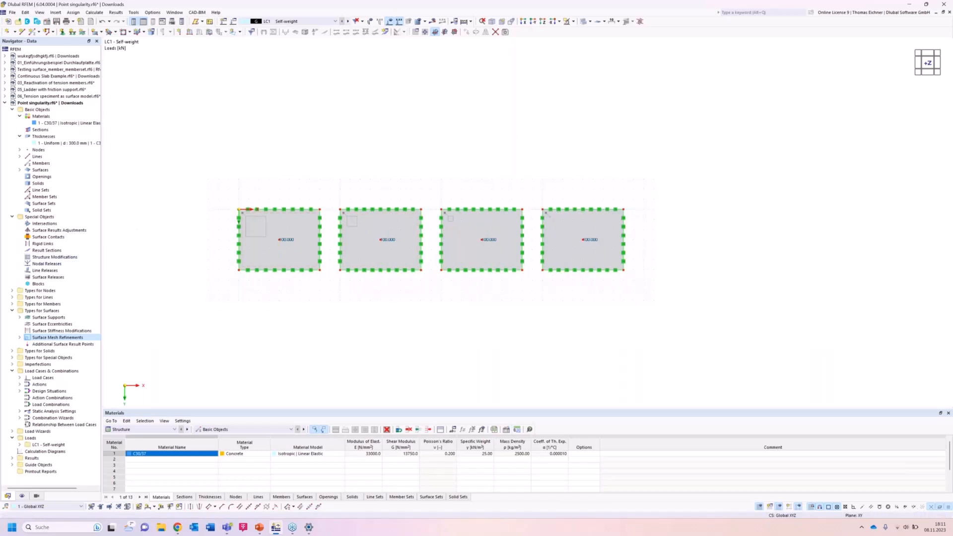
click(49, 251)
double_click(48, 251)
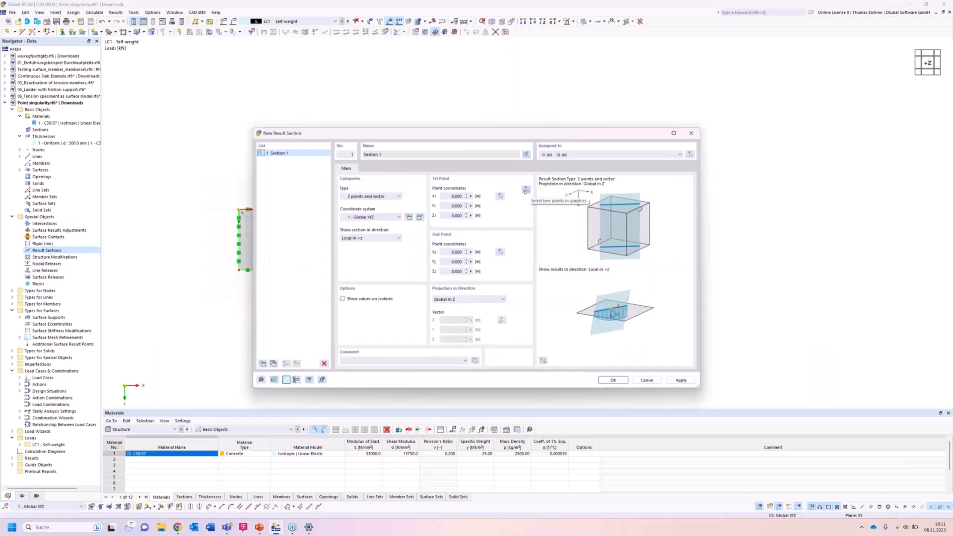
click(525, 191)
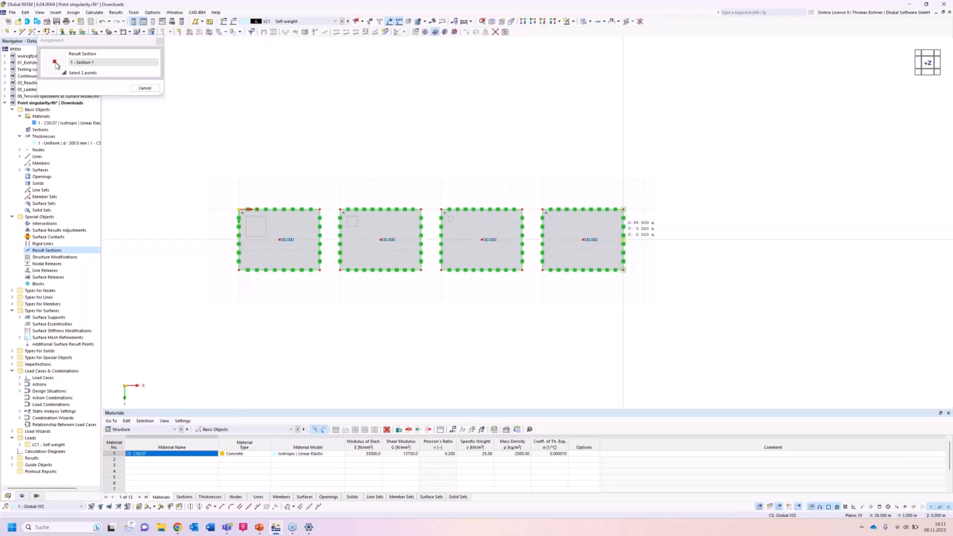
key(Escape)
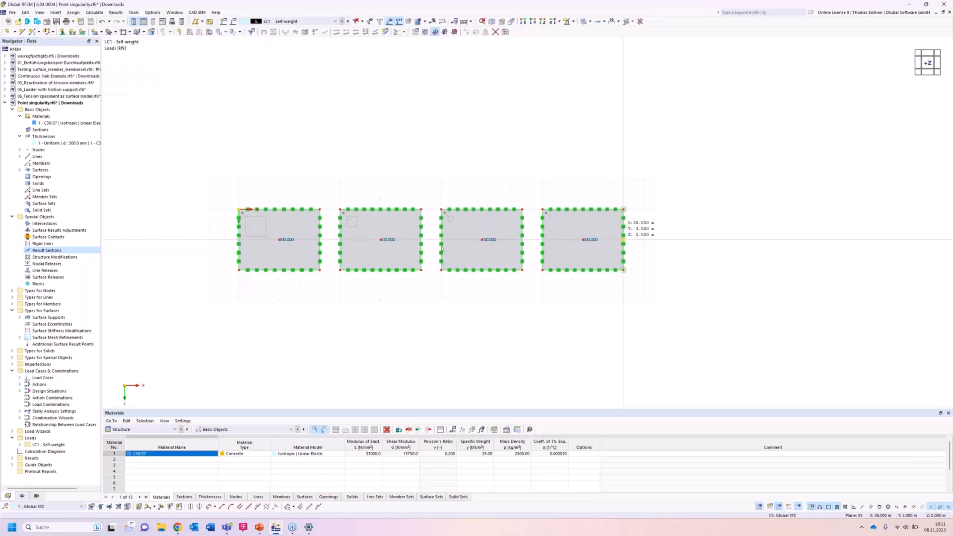
click(623, 240)
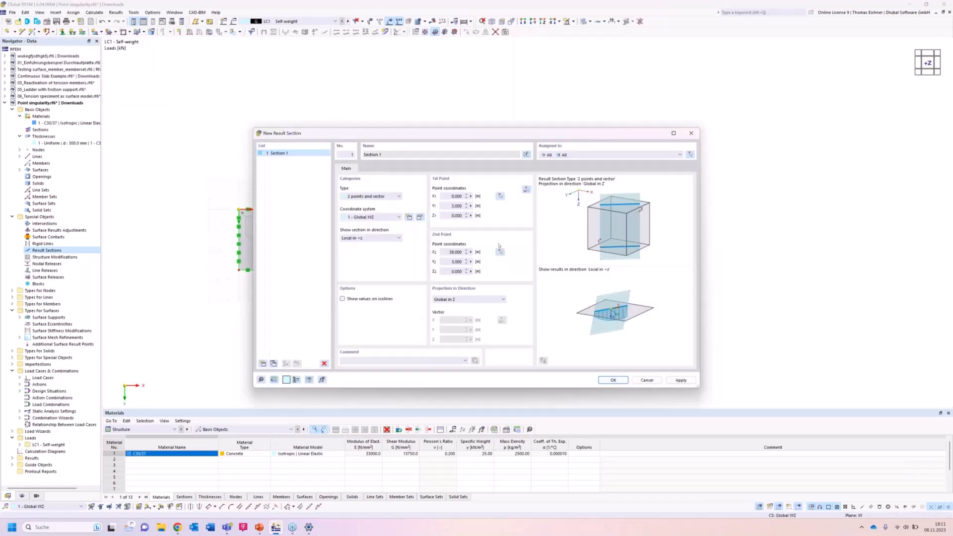
click(610, 379)
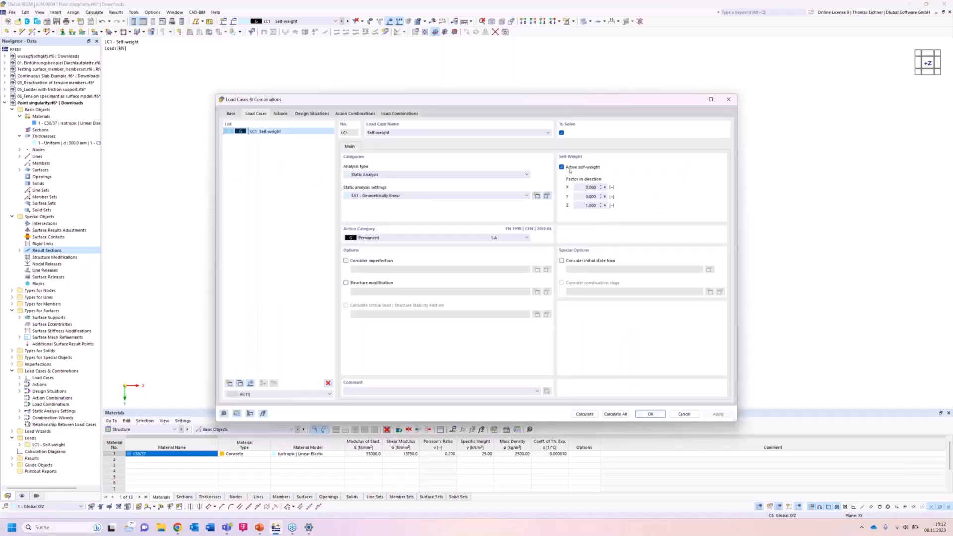
Deactivate the active self-weight in load case LC1 and accept the load case settings.
click(570, 170)
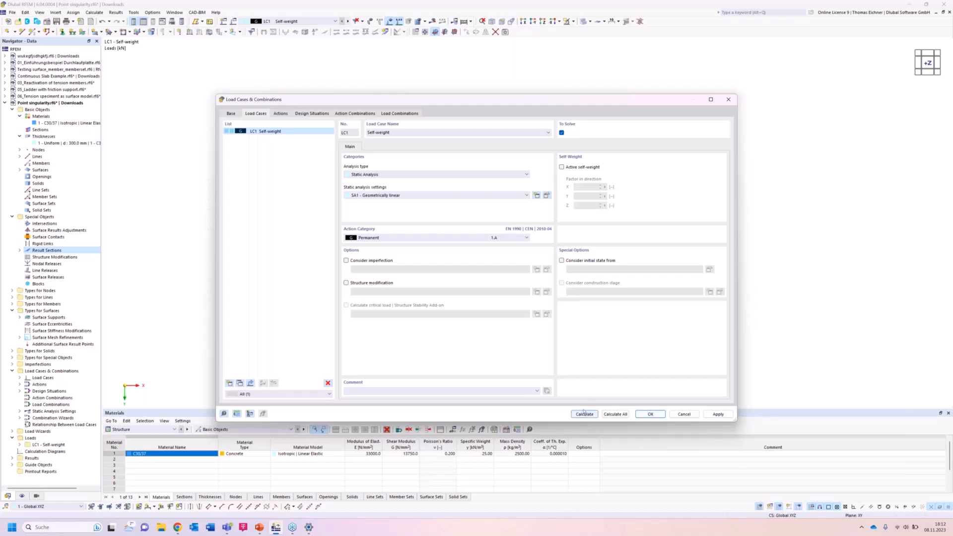
click(653, 415)
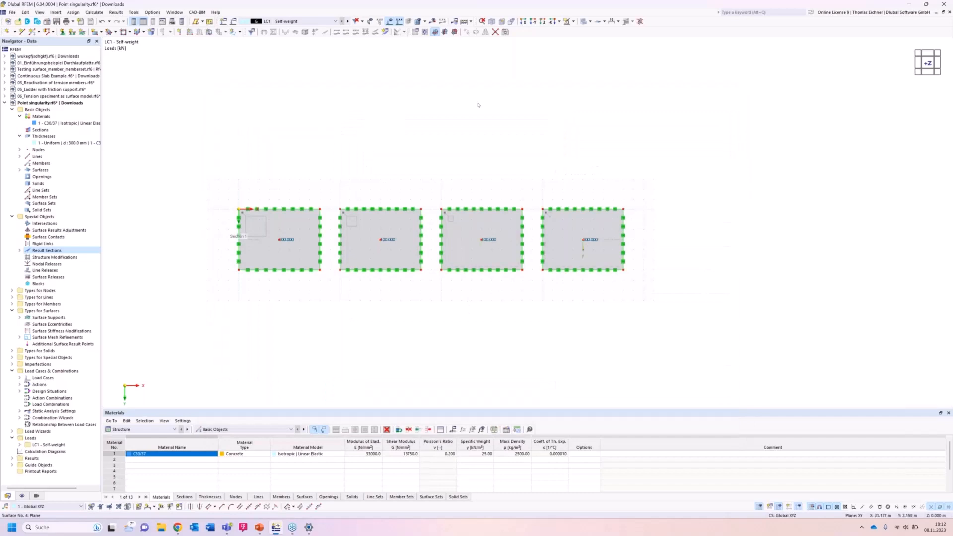
Calculate all load cases and view the global deformations of the four slabs from the side.
click(470, 21)
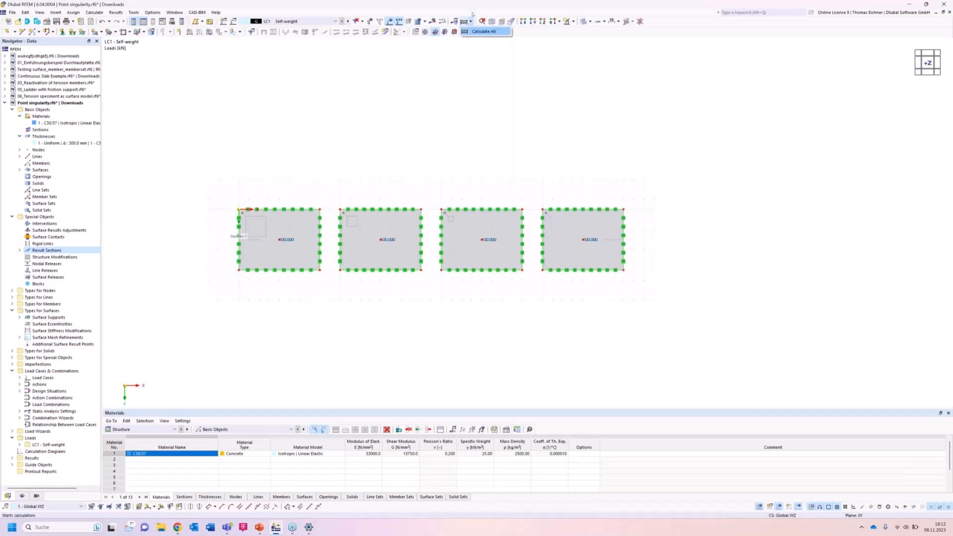
click(476, 31)
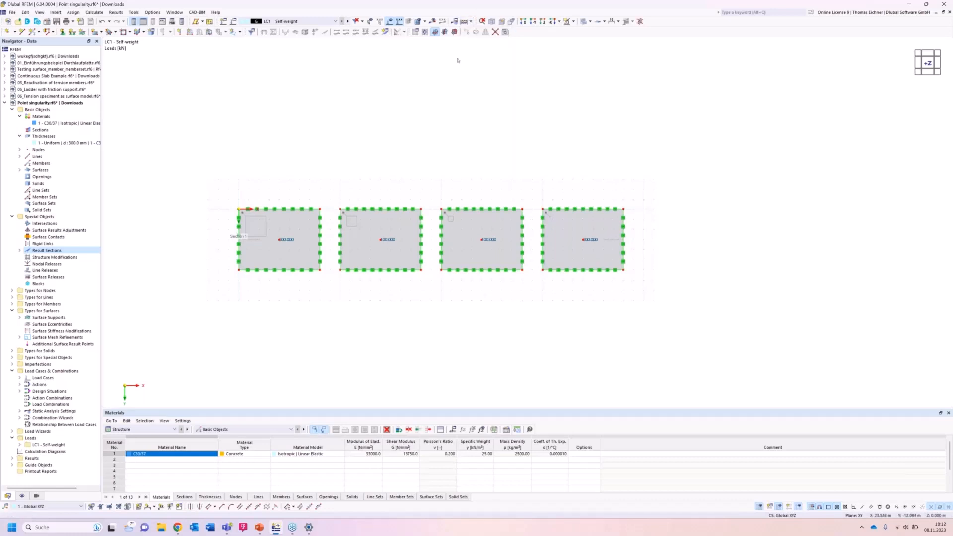
click(432, 22)
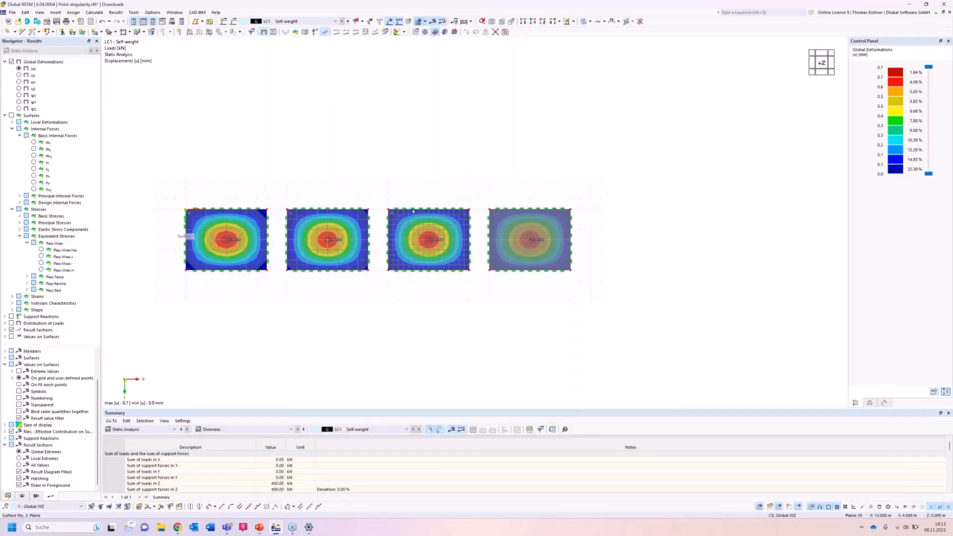
scroll(420, 179, down, 1)
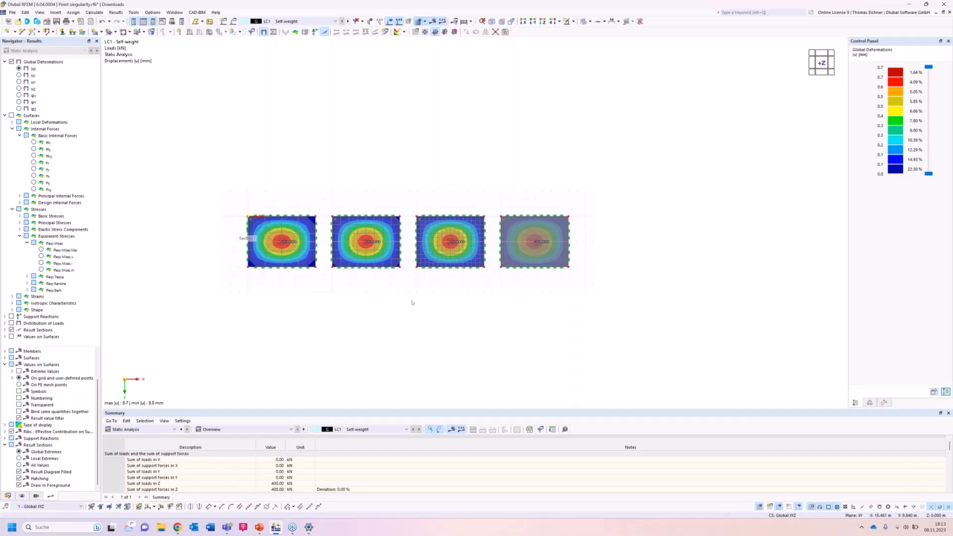
ctrl+middle_drag(418, 257, 408, 161)
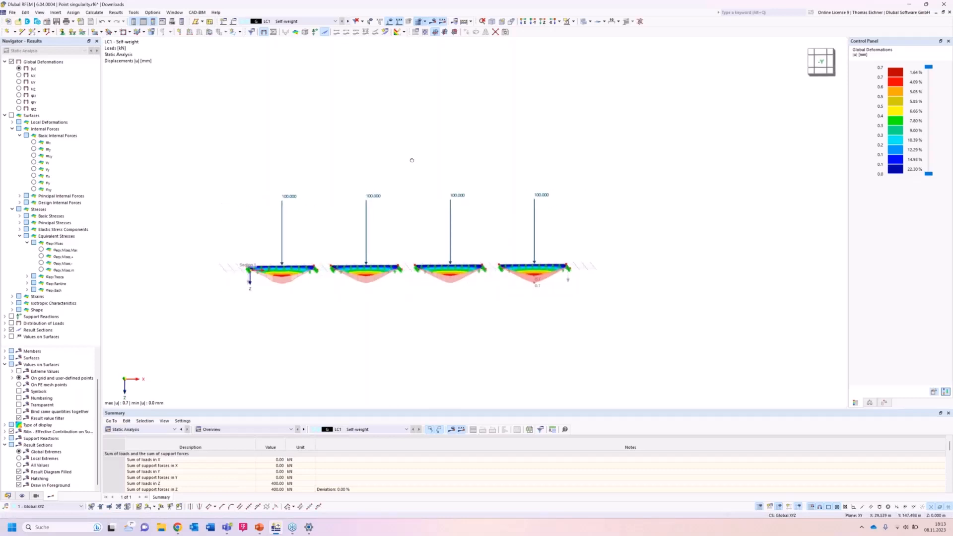
scroll(348, 337, up, 1)
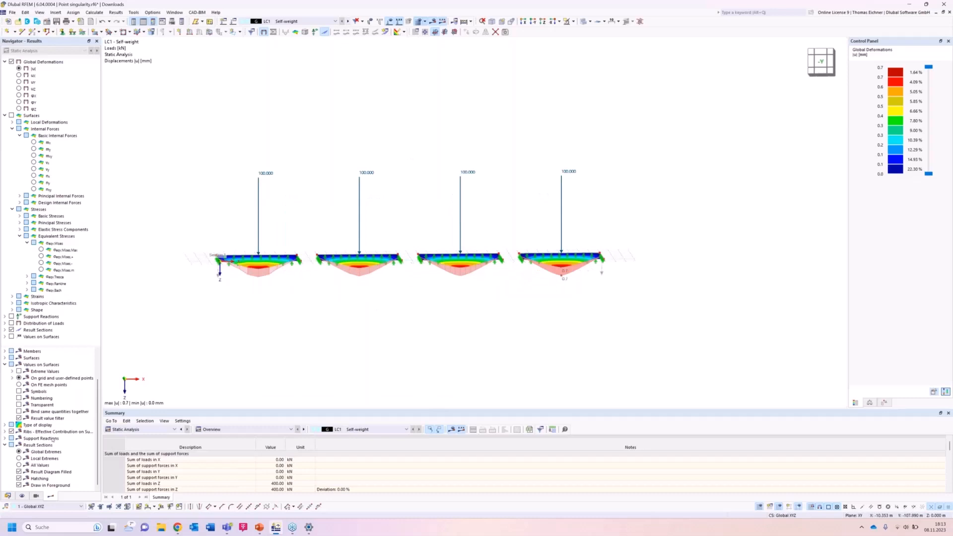
Label the result section with local extremes and display the basic internal force mx in the reverse Y-direction view.
click(18, 458)
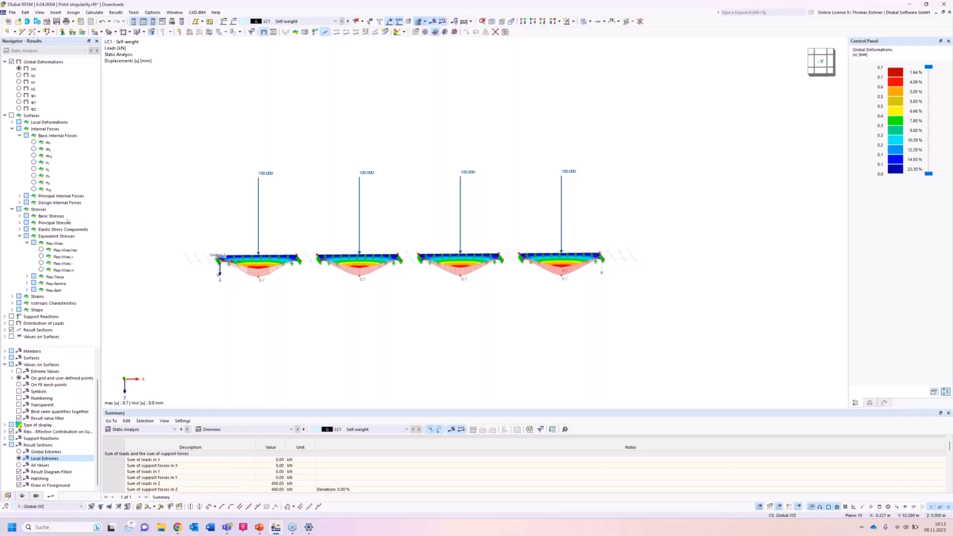
click(34, 142)
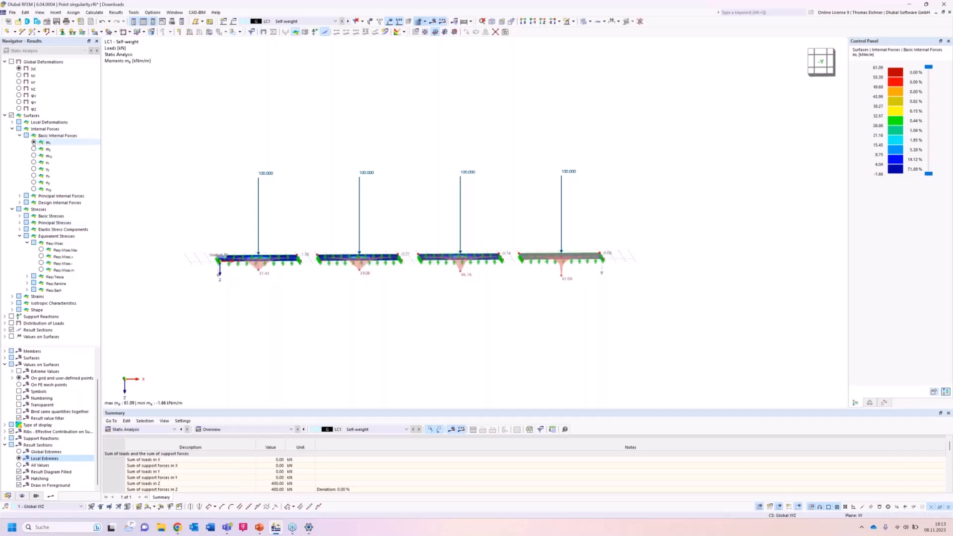
scroll(440, 315, up, 2)
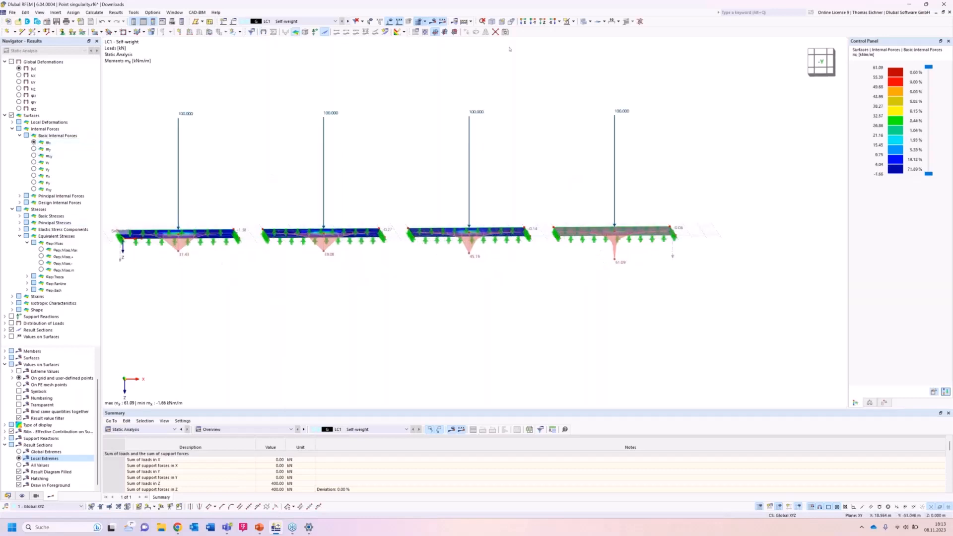
click(534, 21)
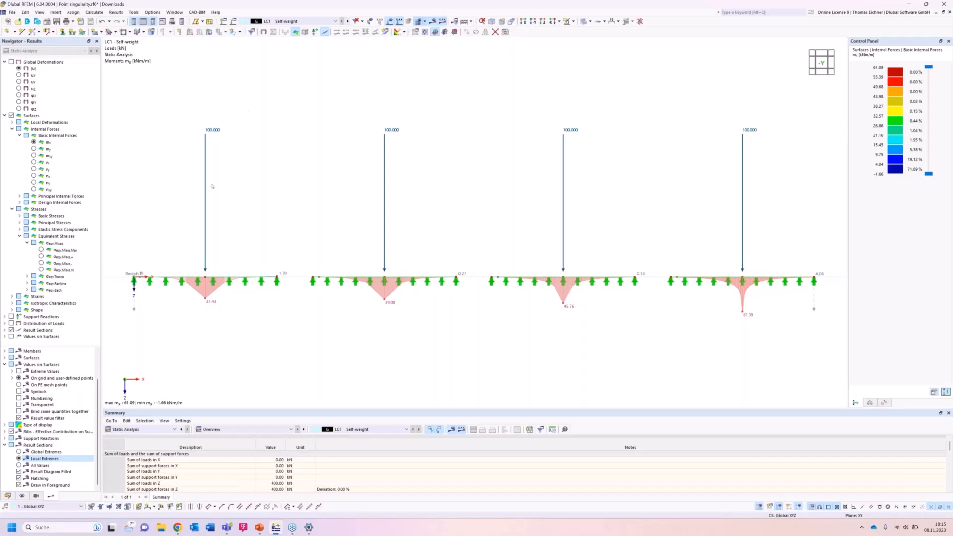
Open the result diagrams for result section 1 and bring up its smooth range definition beside the diagrams.
right_click(133, 310)
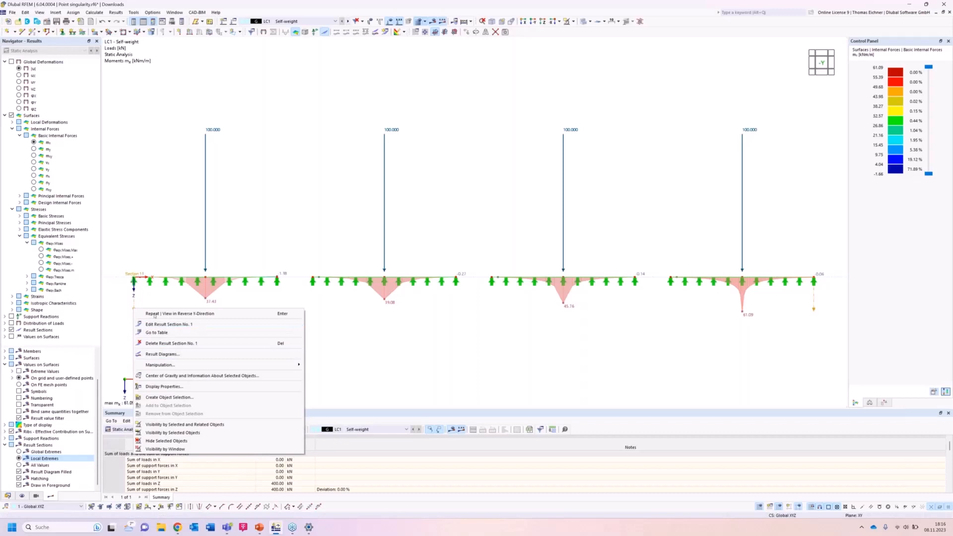
click(159, 354)
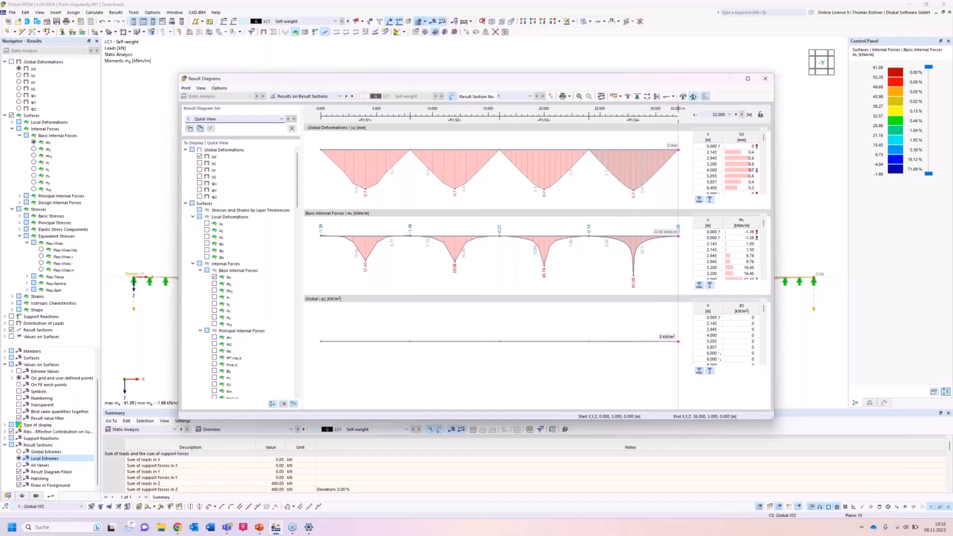
click(693, 97)
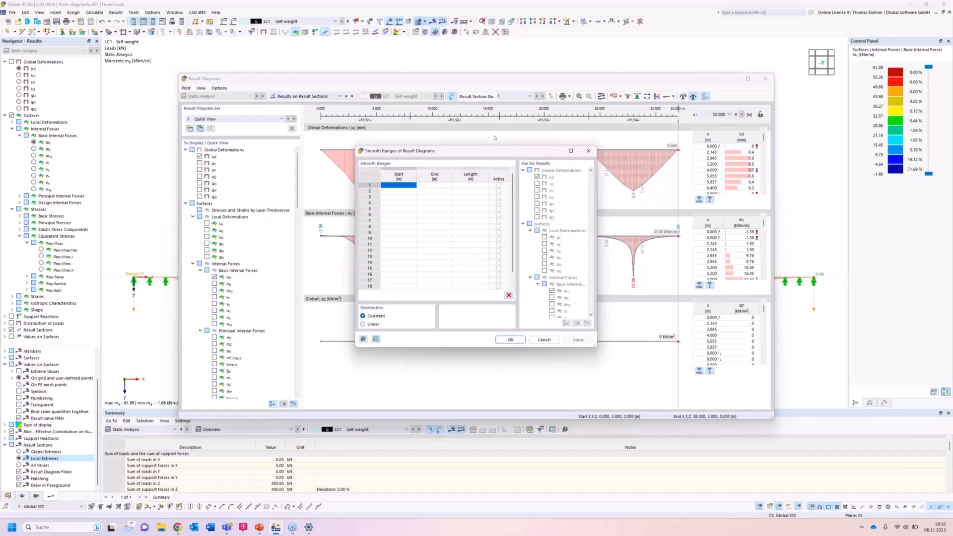
drag(481, 153, 693, 310)
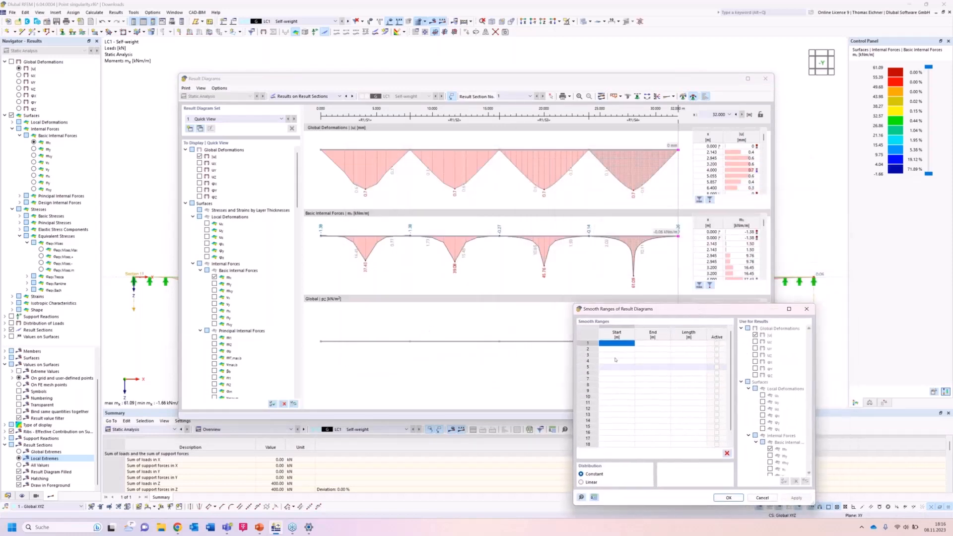
Define constant smooth ranges from 3.5 to 4.5 m and from 11.5 to 12.5 m for the first two slabs.
click(627, 349)
click(627, 343)
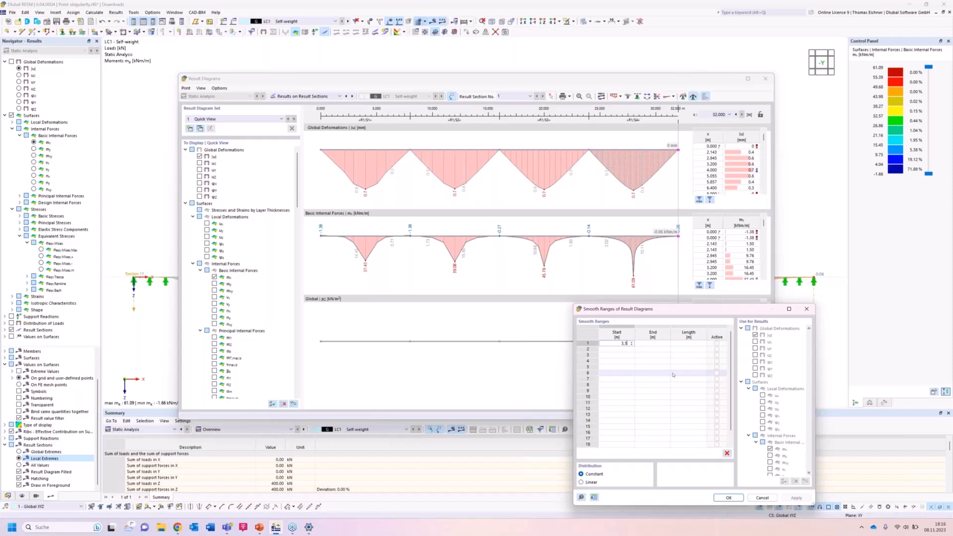
key(Tab)
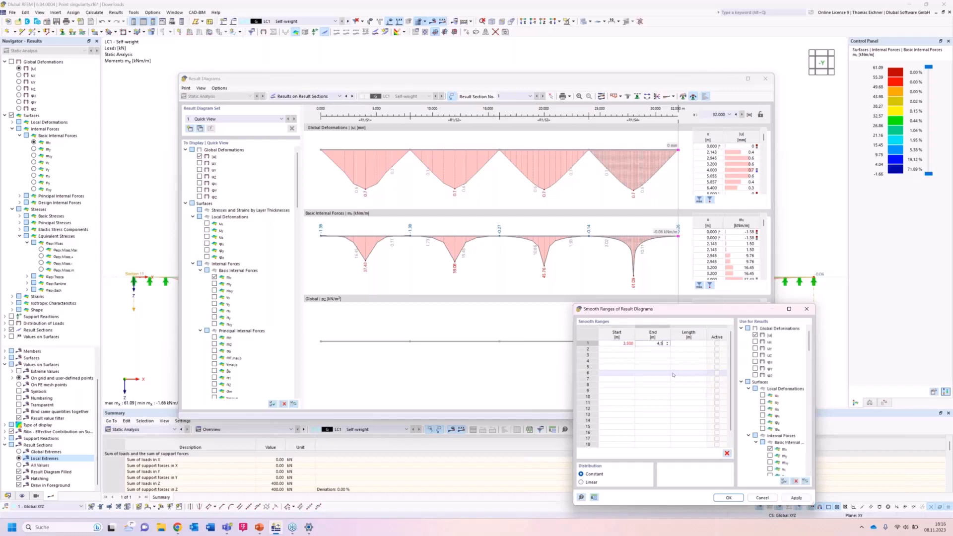
text(4.5)
click(632, 350)
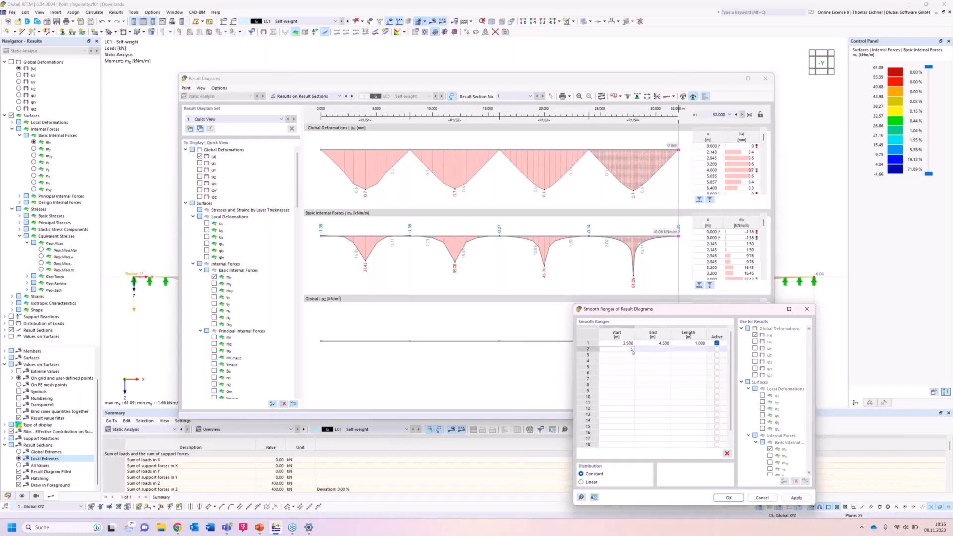
text(11,5)
key(Tab)
text(12,5)
Define constant smooth ranges from 19.5 to 20.5 m and from 27.5 to 28.5 m for the third and fourth slabs.
click(625, 355)
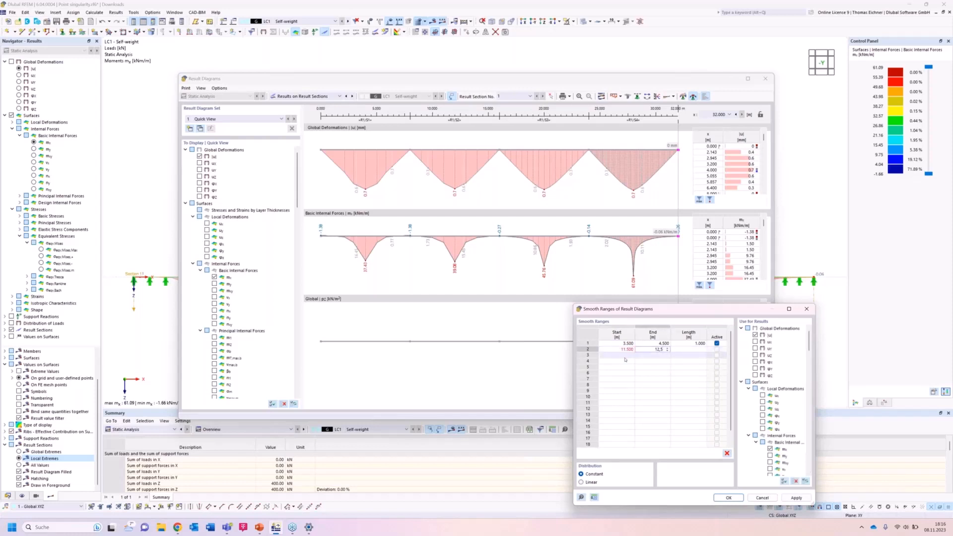
text(19,5)
key(Tab)
text(20)
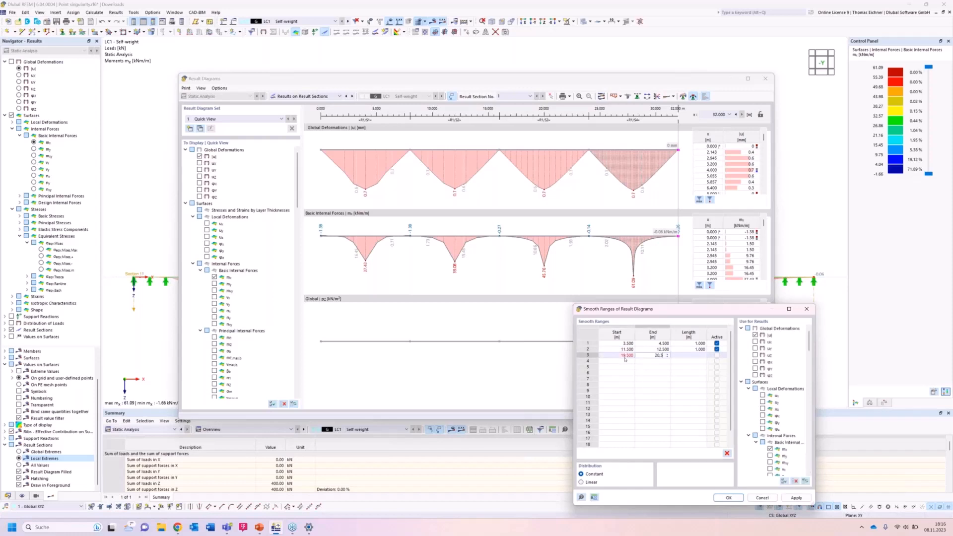
text(,5)
click(626, 361)
text(27,5)
key(Tab)
text(28,5)
click(653, 378)
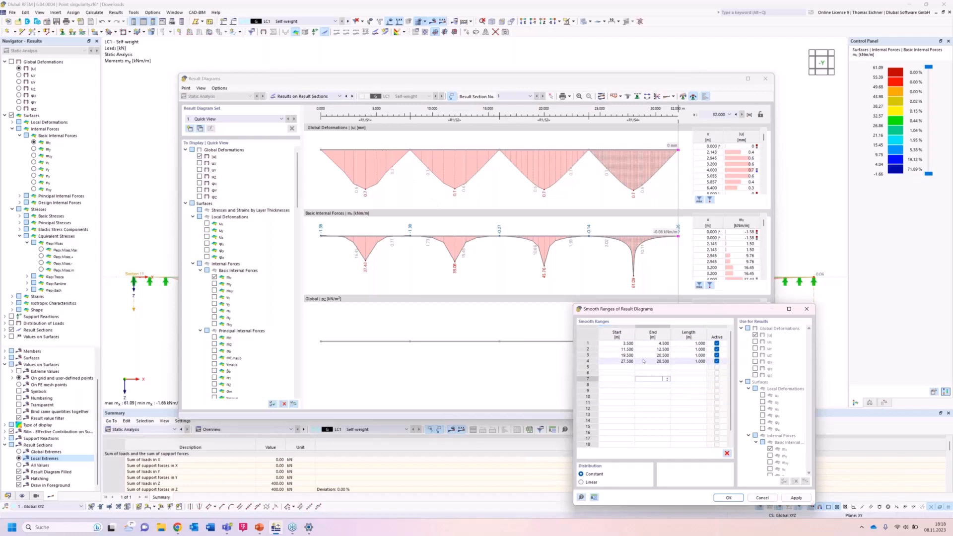
Accept the four smooth ranges, examine the averaged values in the result diagrams and close them.
click(627, 343)
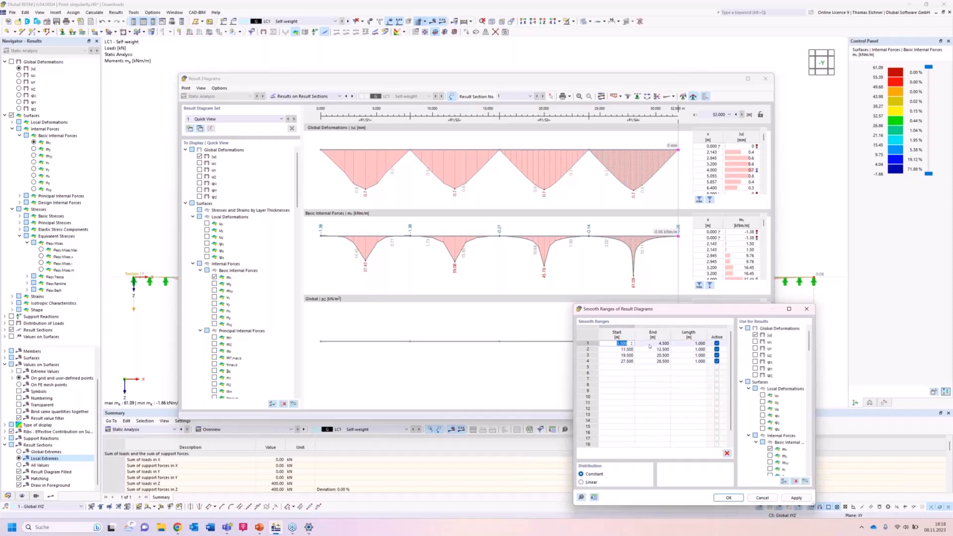
click(650, 344)
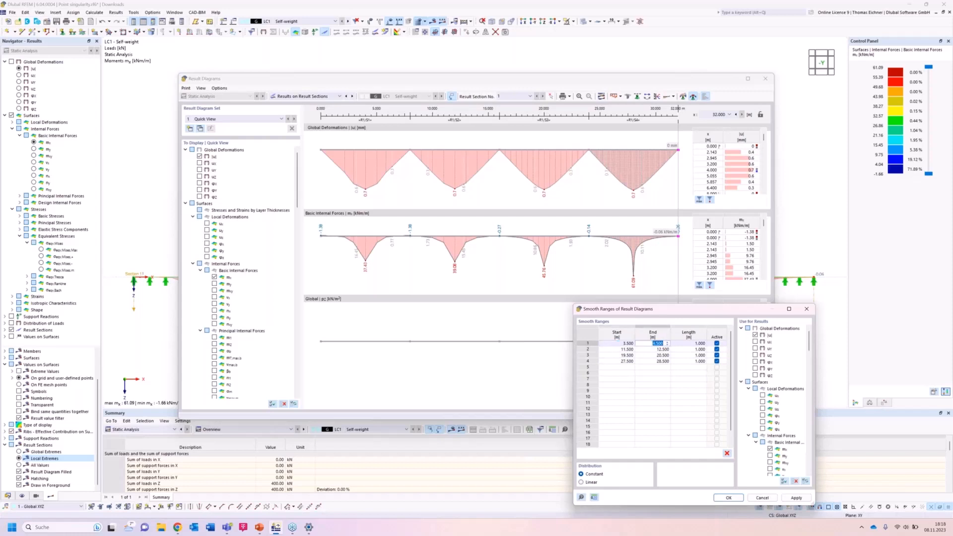
click(668, 396)
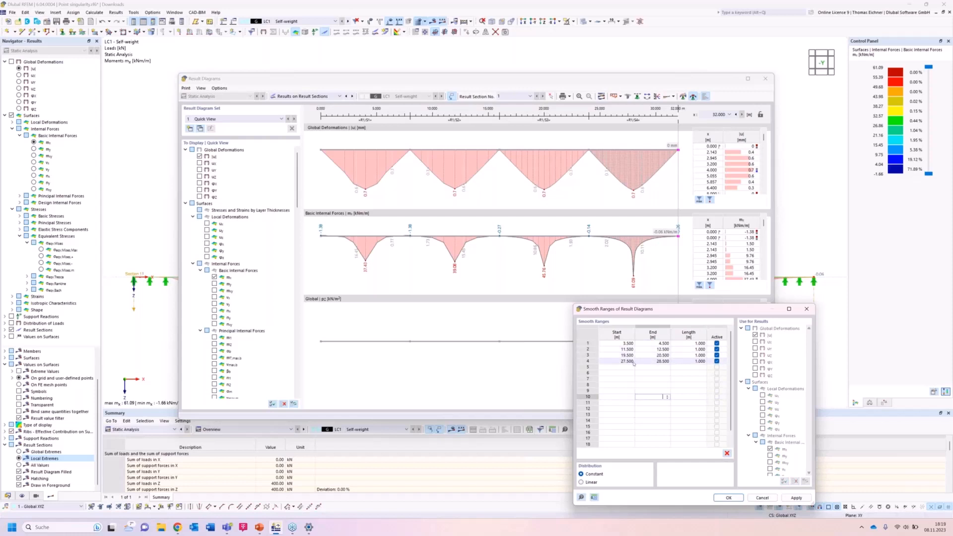
click(728, 498)
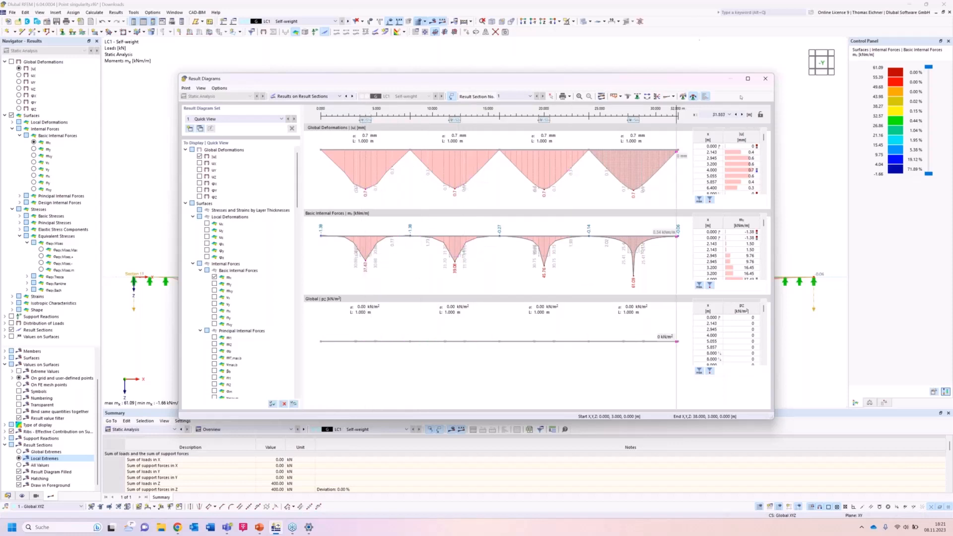
click(540, 258)
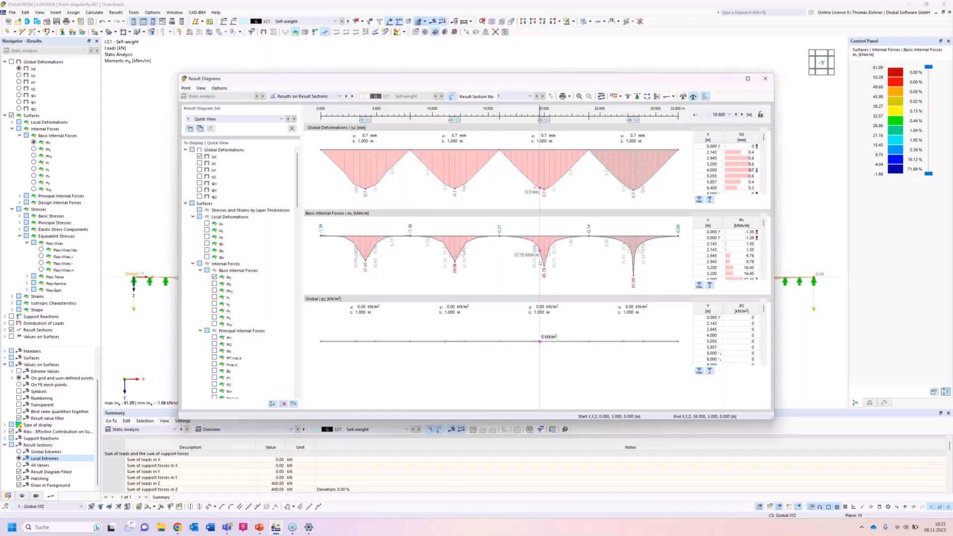
click(764, 80)
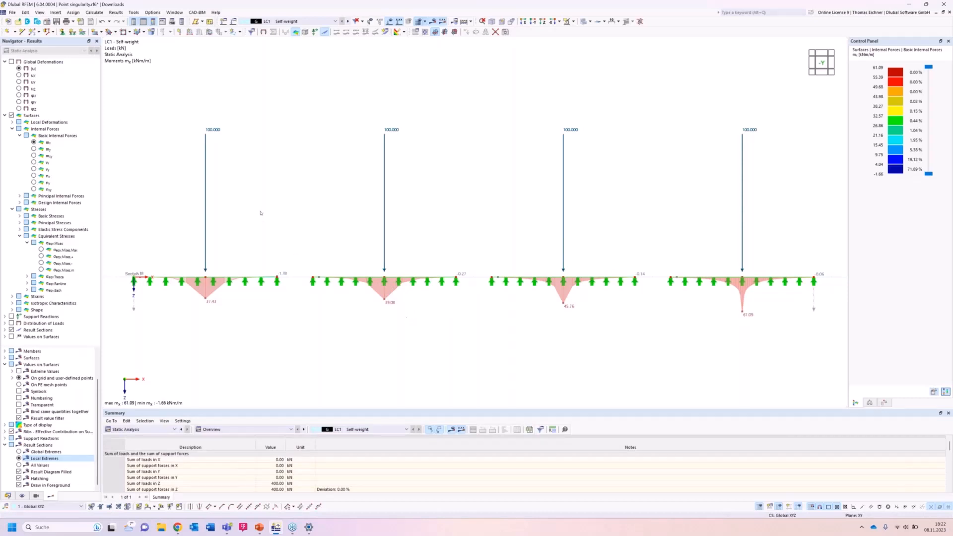
Rename load case LC1 as Nodal Load, copy it to LC2 named Area Load and accept the load cases.
scroll(258, 213, down, 1)
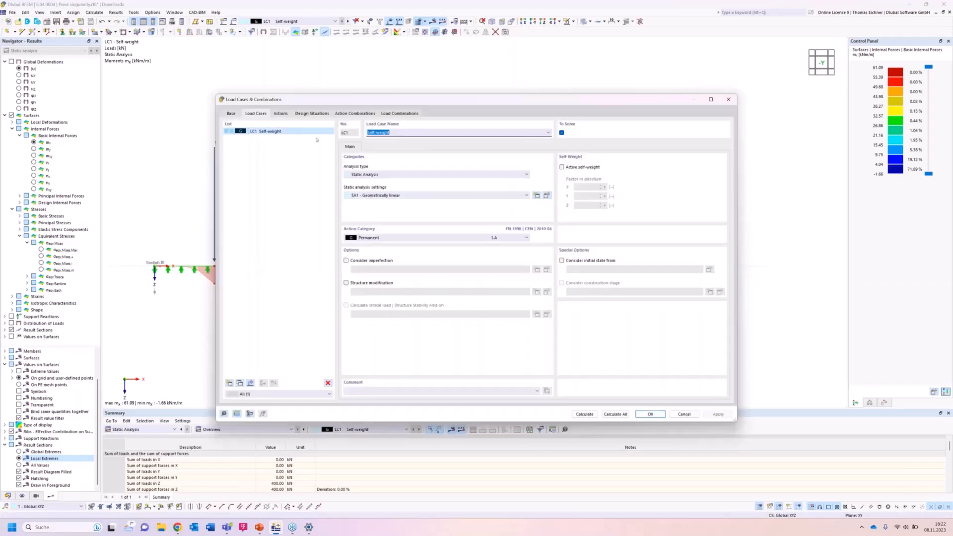
text(Nodal Load)
click(240, 383)
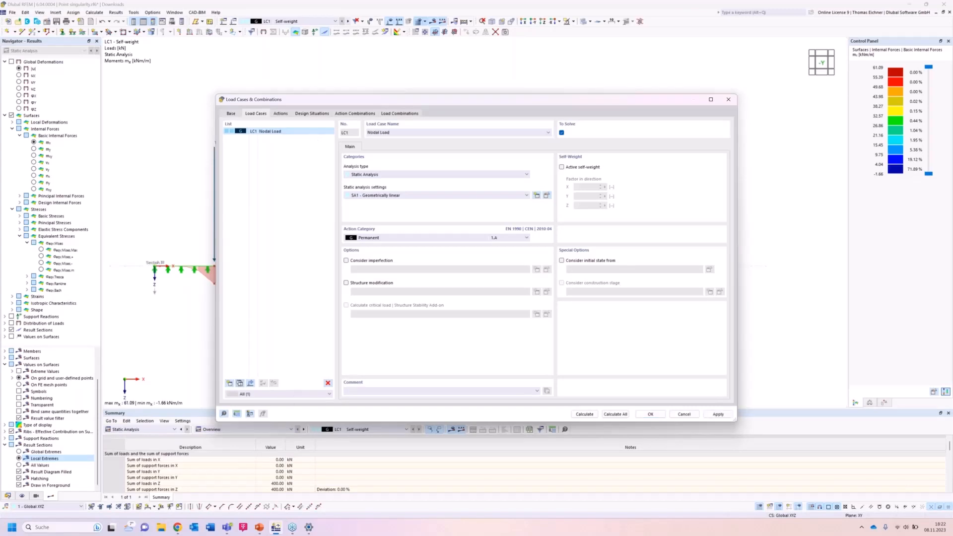
double_click(373, 132)
key(BackSpace)
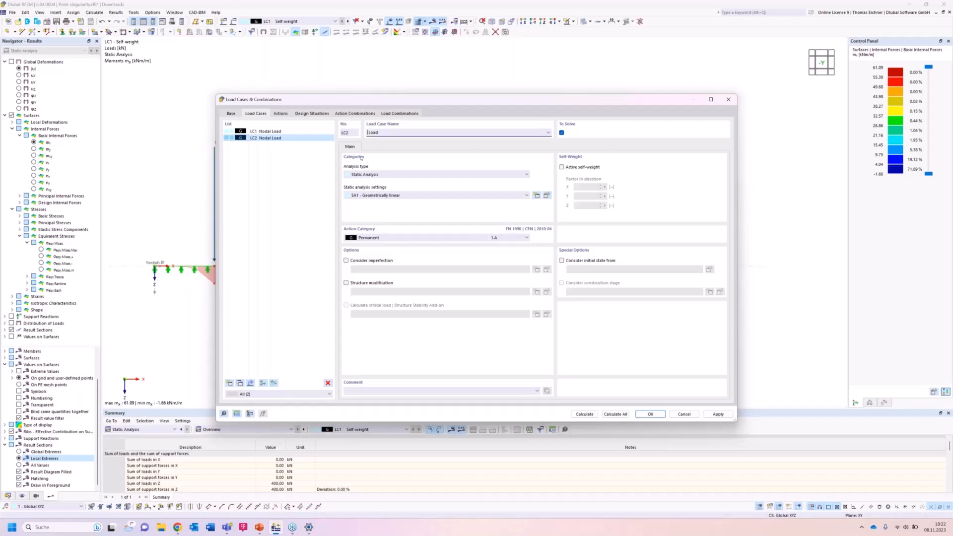
text(Area)
click(650, 414)
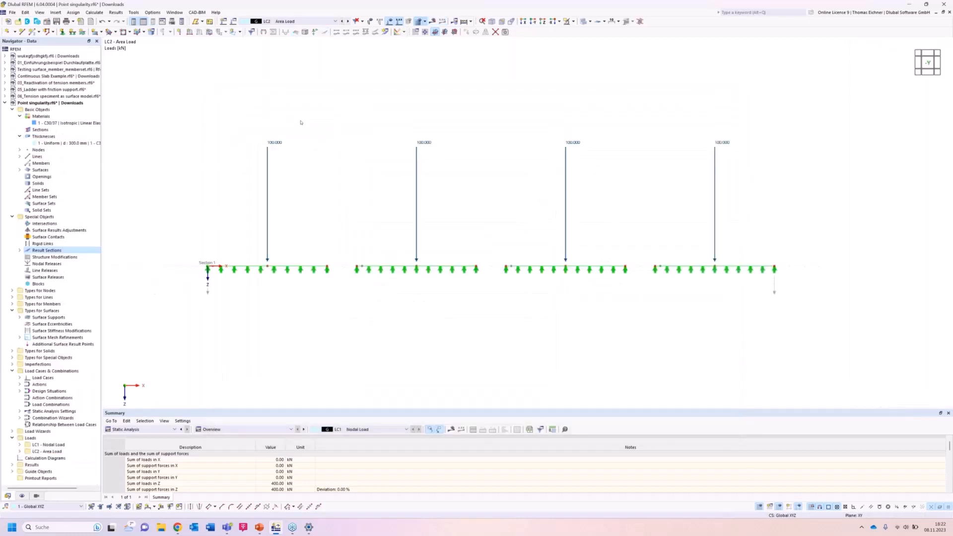
Delete the four copied nodal loads from load case LC2 Area Load.
drag(742, 235, 235, 88)
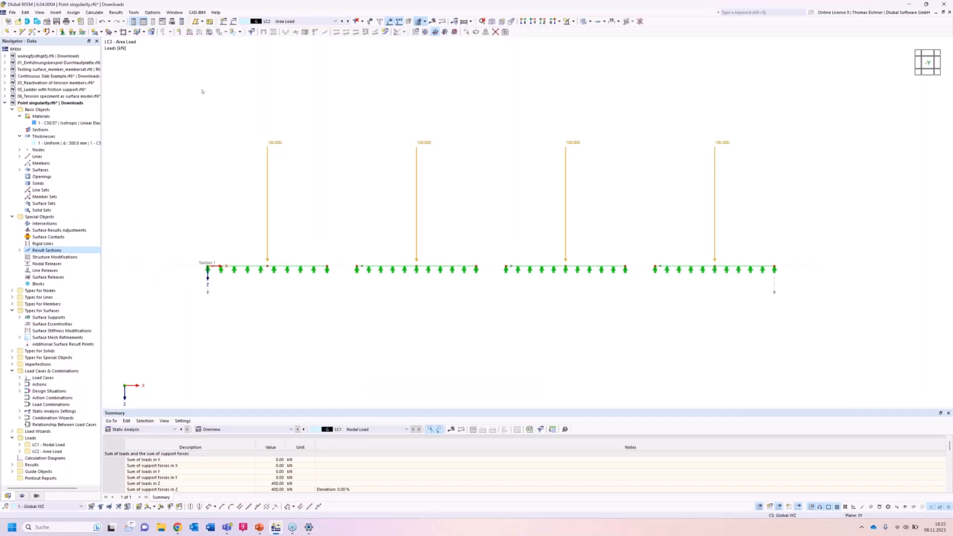
key(Delete)
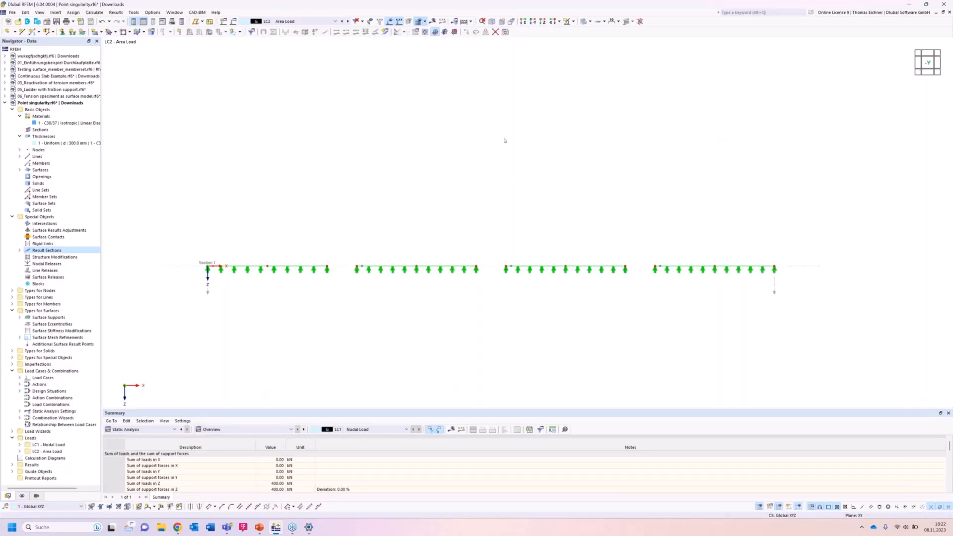
Start a uniform free rectangular load in LC2 Area Load, defined by center and sides, centered on the first slab at X 4.000, Y 3.000 m.
click(542, 22)
middle_drag(601, 142, 489, 146)
scroll(551, 144, down, 1)
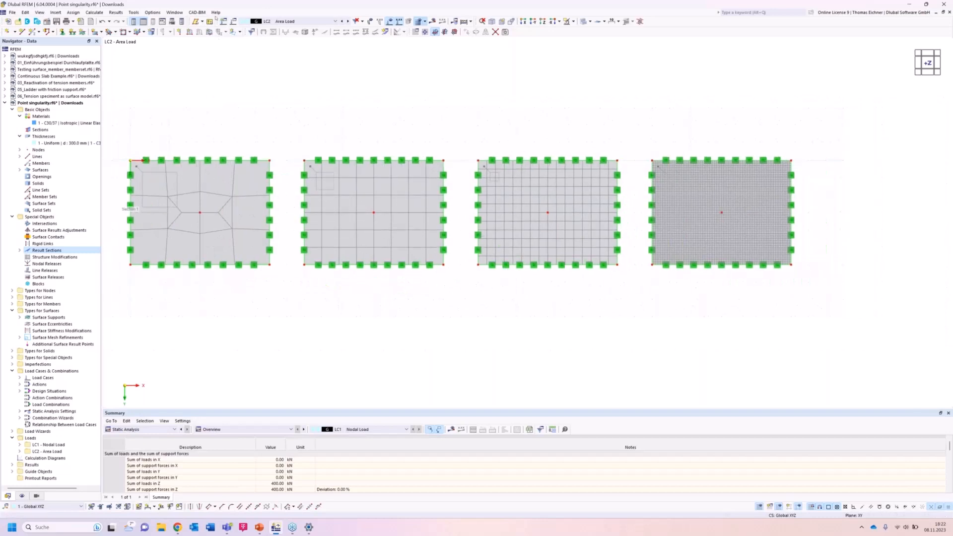
click(239, 31)
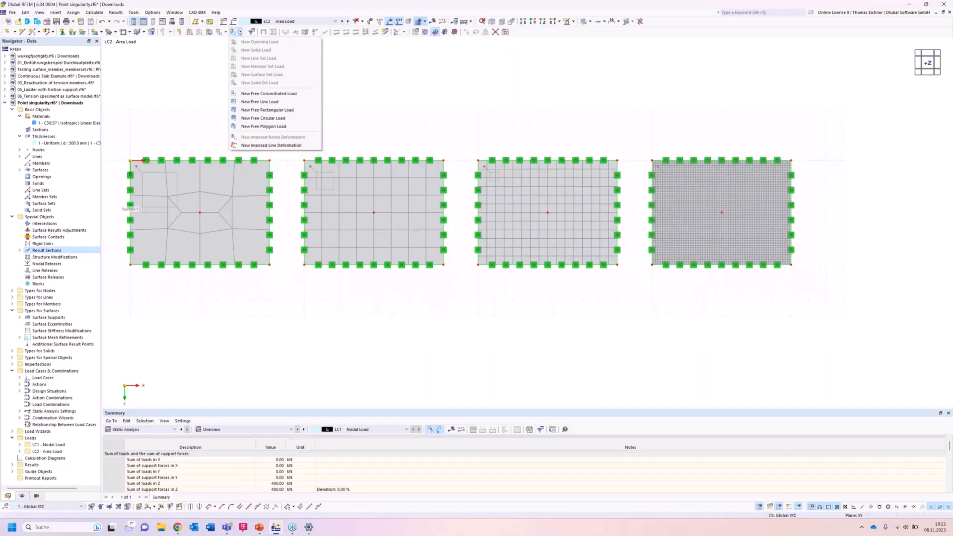
click(276, 110)
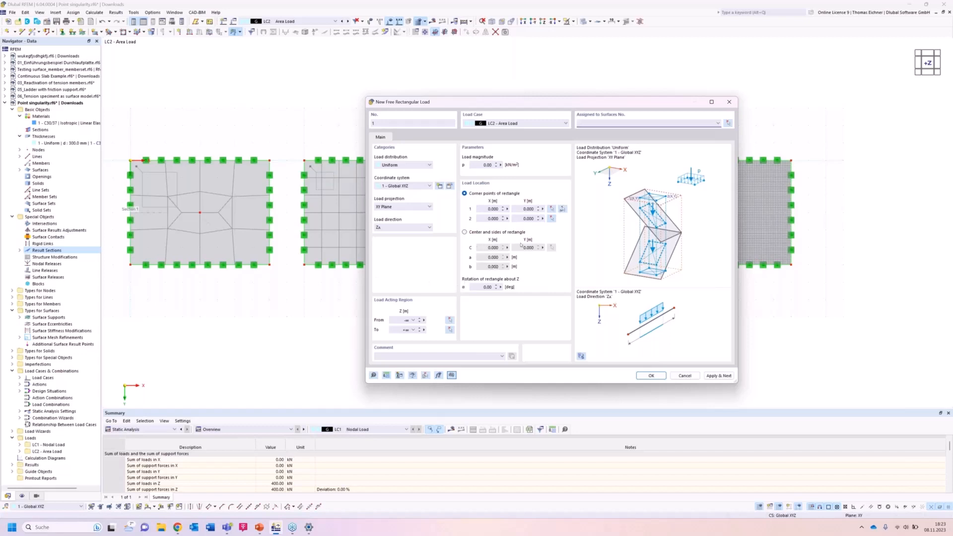
click(464, 232)
click(550, 247)
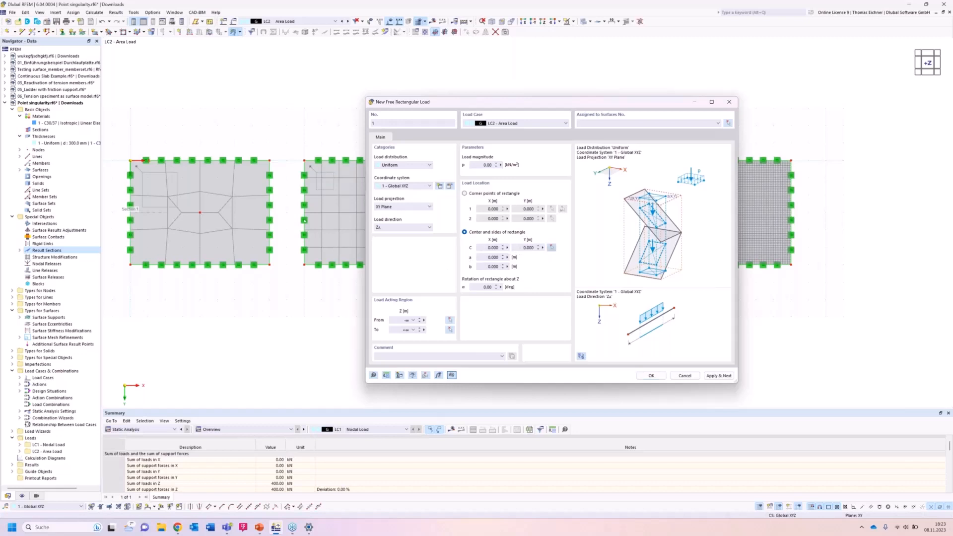
click(197, 203)
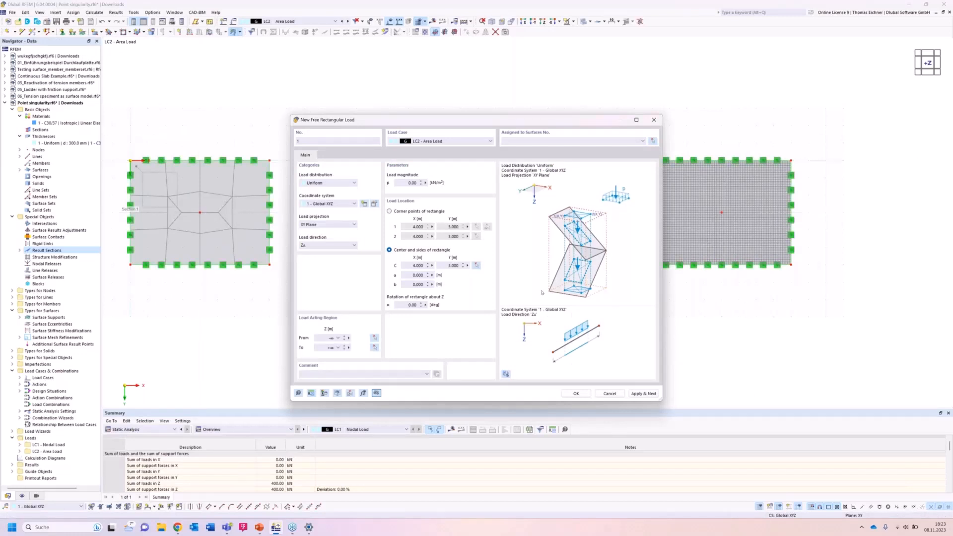
Set the rectangular load's sides to 0.5 m each and its magnitude to 400 kN/m², and assign it to the first slab.
click(415, 275)
text(0,8)
click(411, 285)
text(0.5)
click(411, 275)
click(420, 273)
key(BackSpace)
click(420, 284)
double_click(409, 182)
text(4)
click(580, 392)
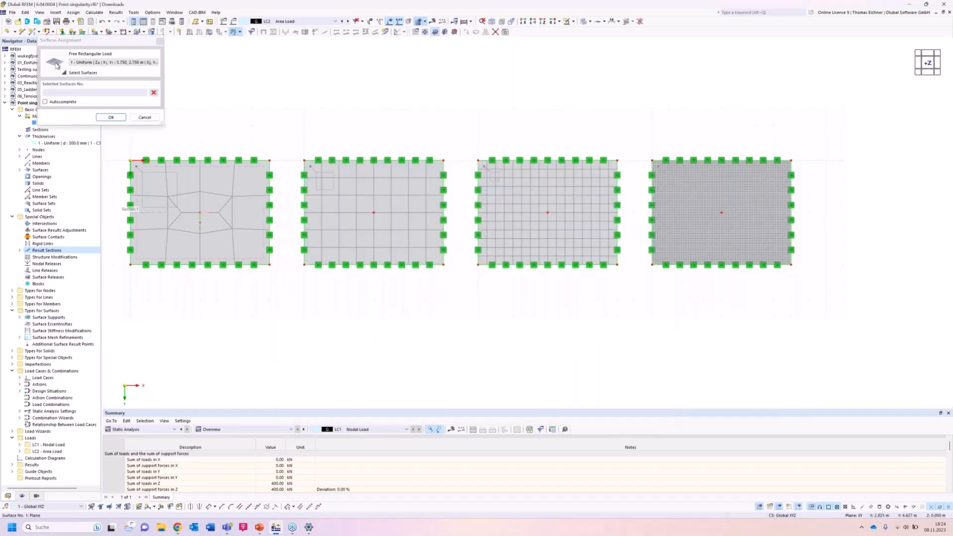
click(179, 241)
click(113, 118)
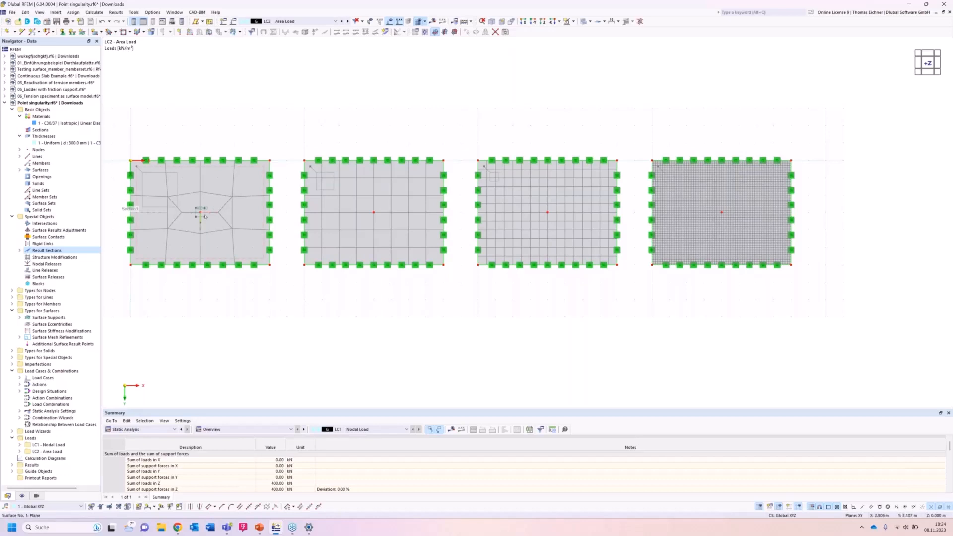
Add the same 400 kN/m² rectangular load to the second slab, centered at X 14.000, Y 3.000 m.
click(233, 32)
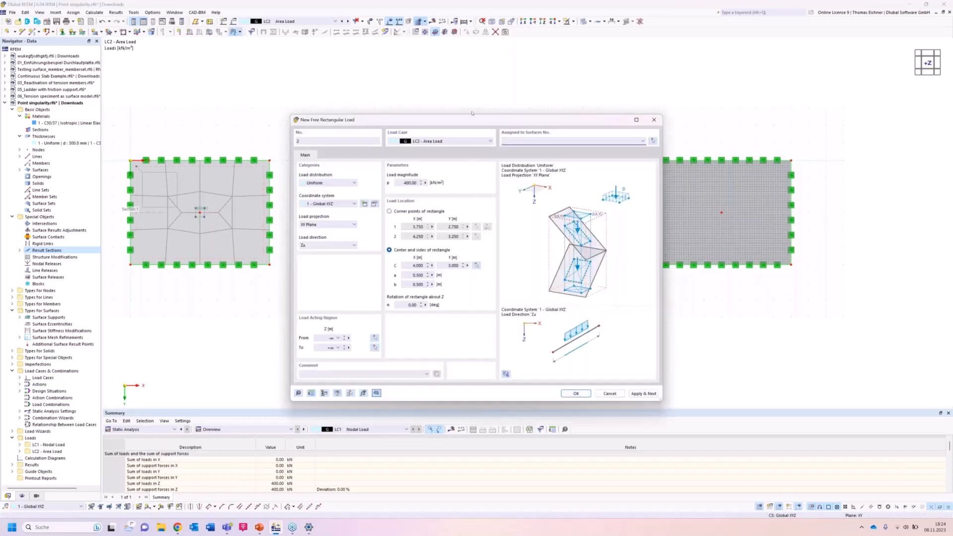
drag(495, 124, 593, 190)
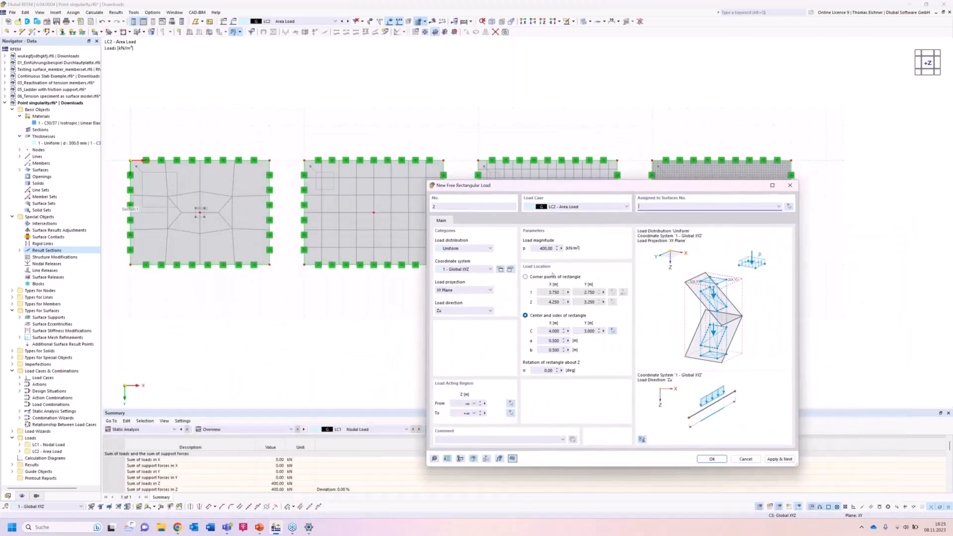
click(788, 208)
click(401, 186)
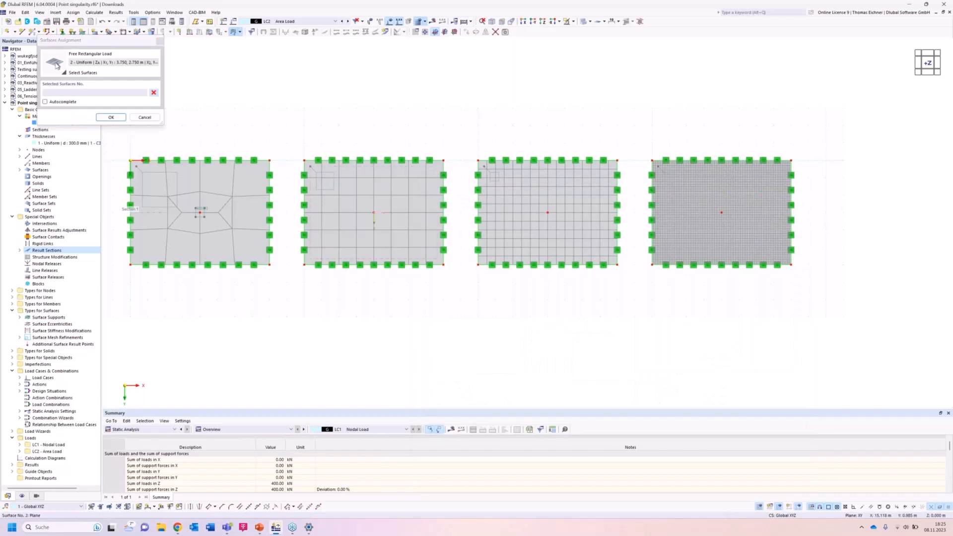
click(111, 117)
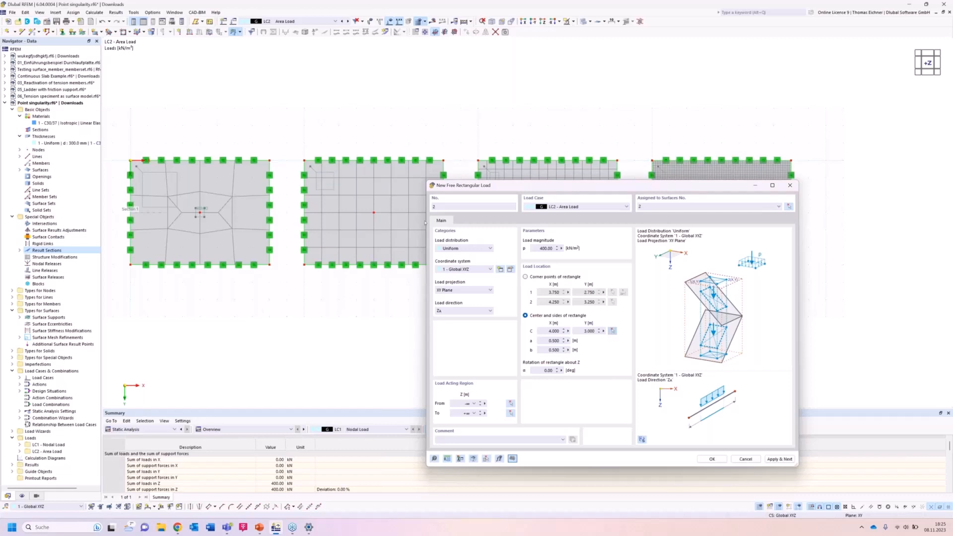
click(374, 212)
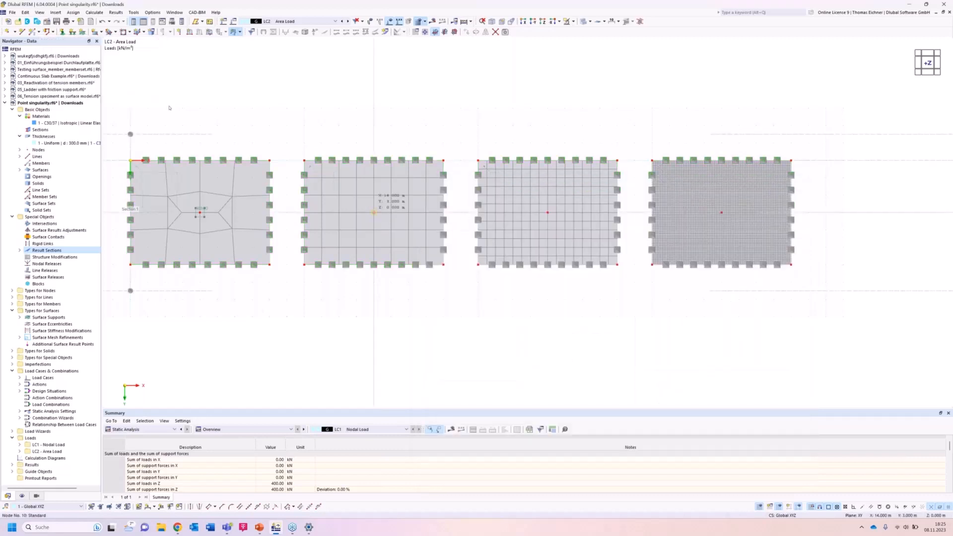
click(768, 461)
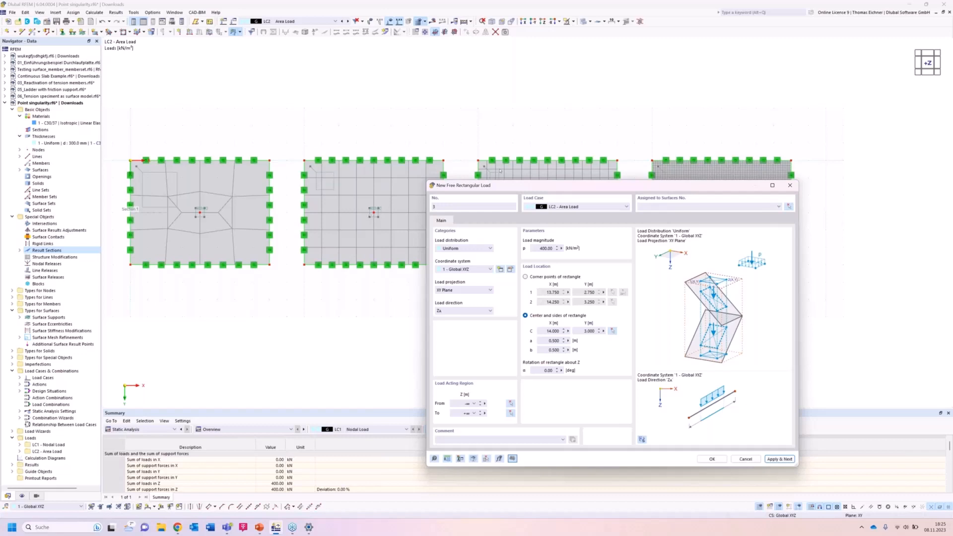
Add the same 400 kN/m² rectangular load to the third slab, centered at X 24.000, Y 3.000 m.
drag(495, 188, 158, 156)
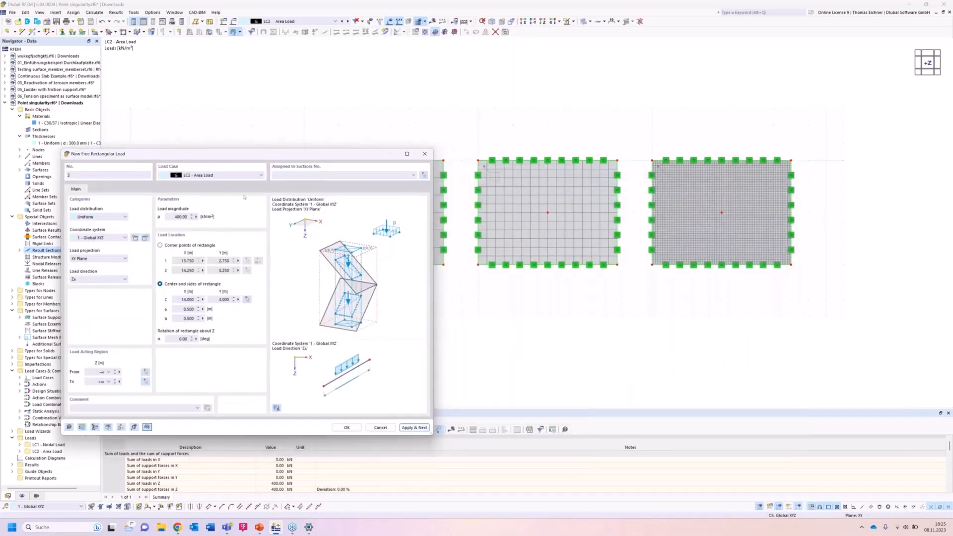
click(513, 201)
click(111, 118)
click(247, 300)
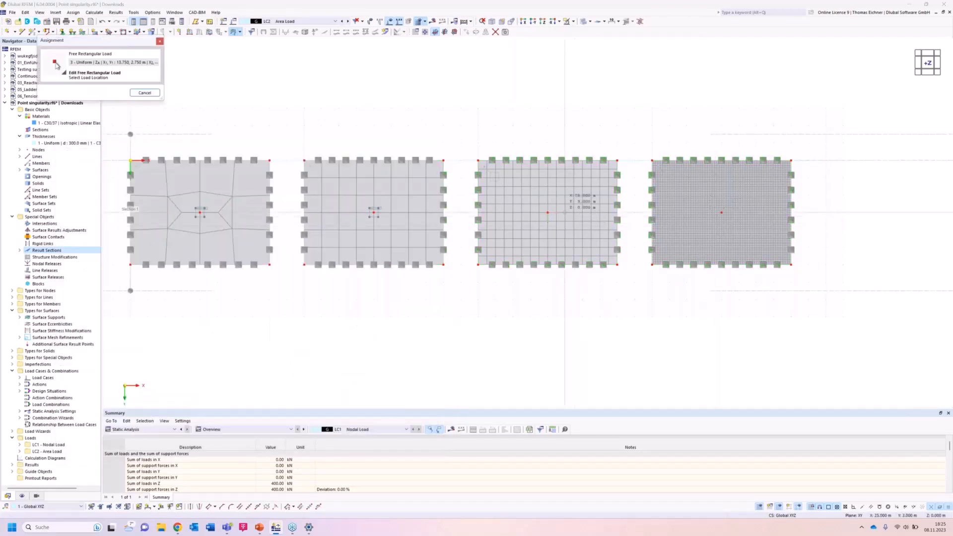
click(548, 212)
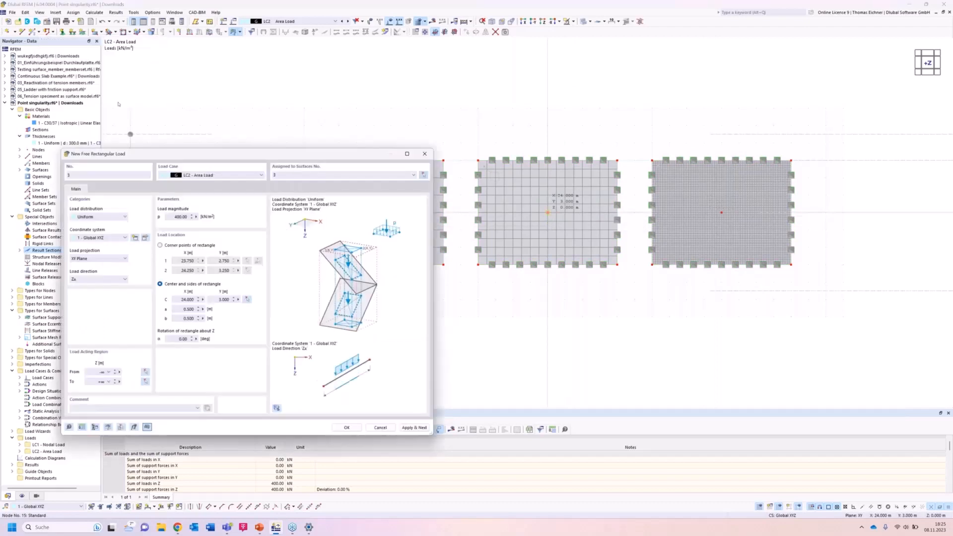
click(414, 427)
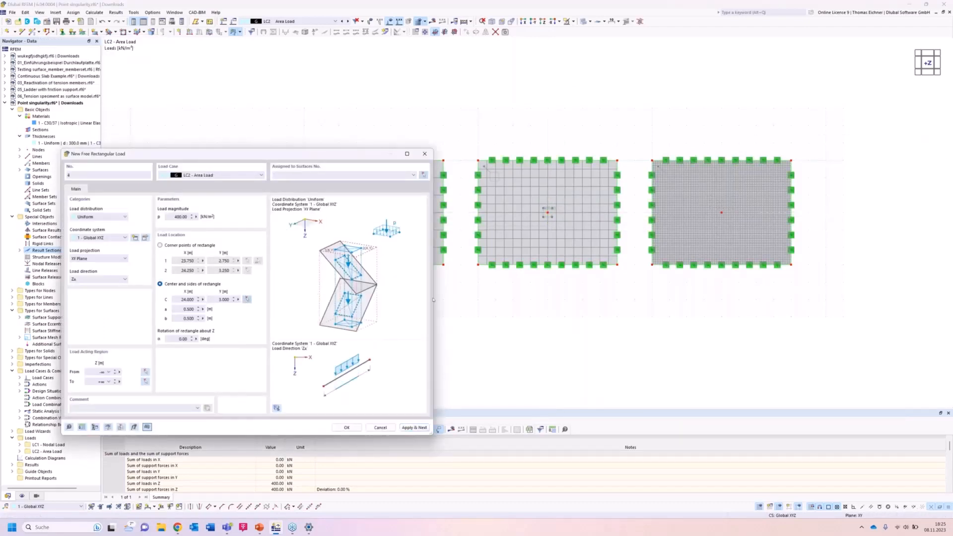
Place the fourth rectangular load at X 34.000, Y 3.000 m and assign it to the finest-meshed slab, surface 4.
click(247, 299)
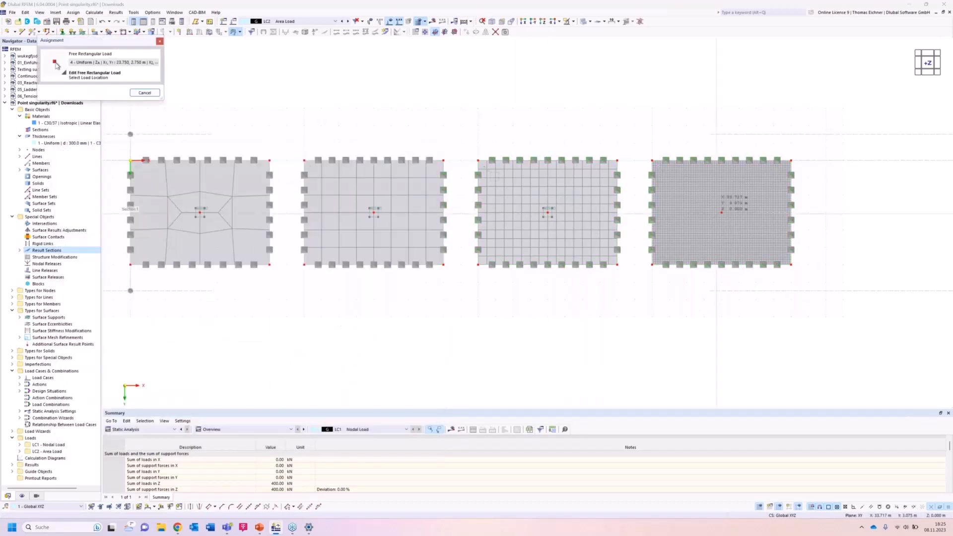
click(721, 212)
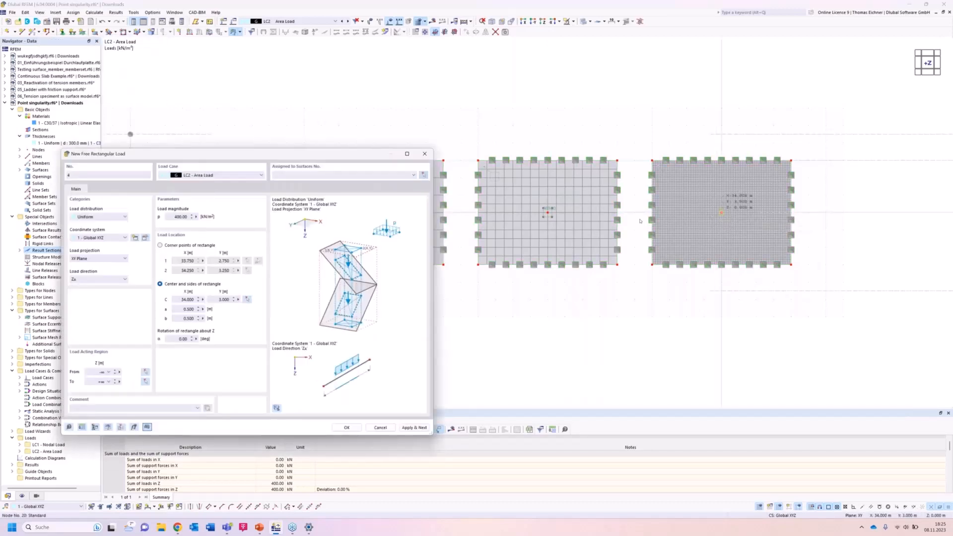
click(423, 174)
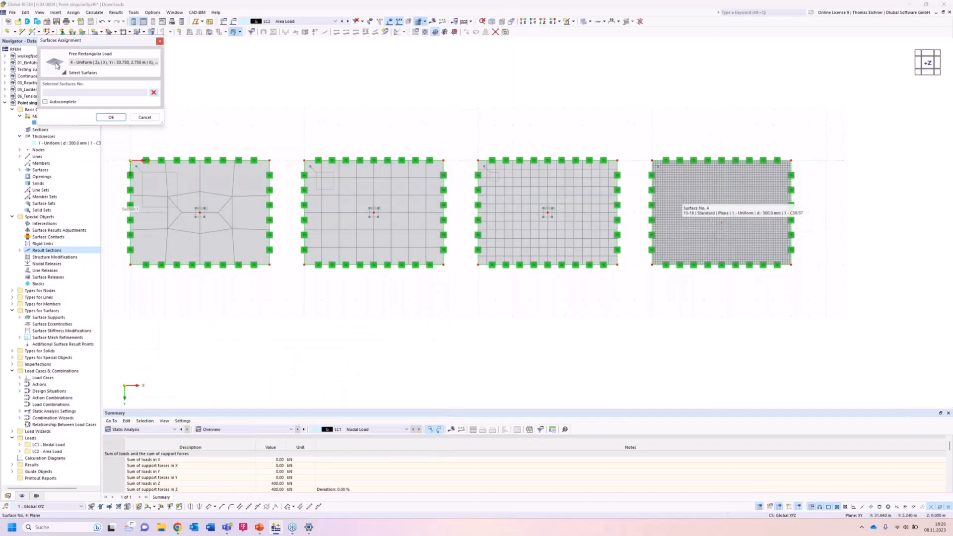
click(681, 199)
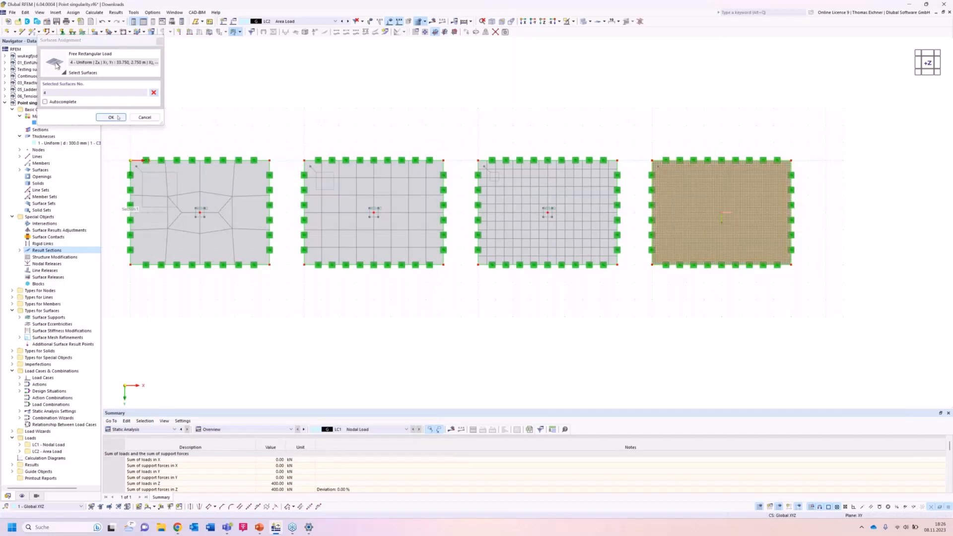
click(112, 117)
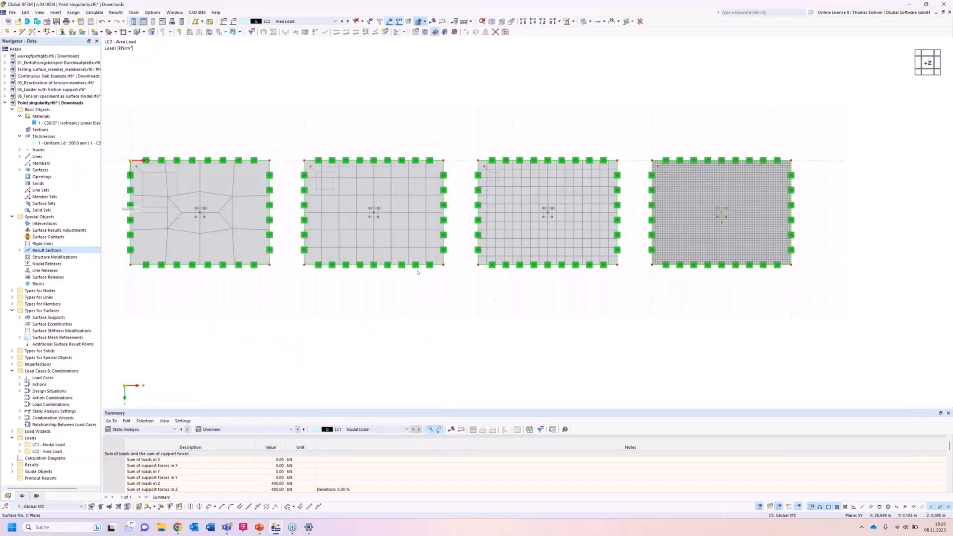
Calculate load case LC2 Area Load and display the moment m_x diagrams along the result sections in the -Y view.
click(507, 31)
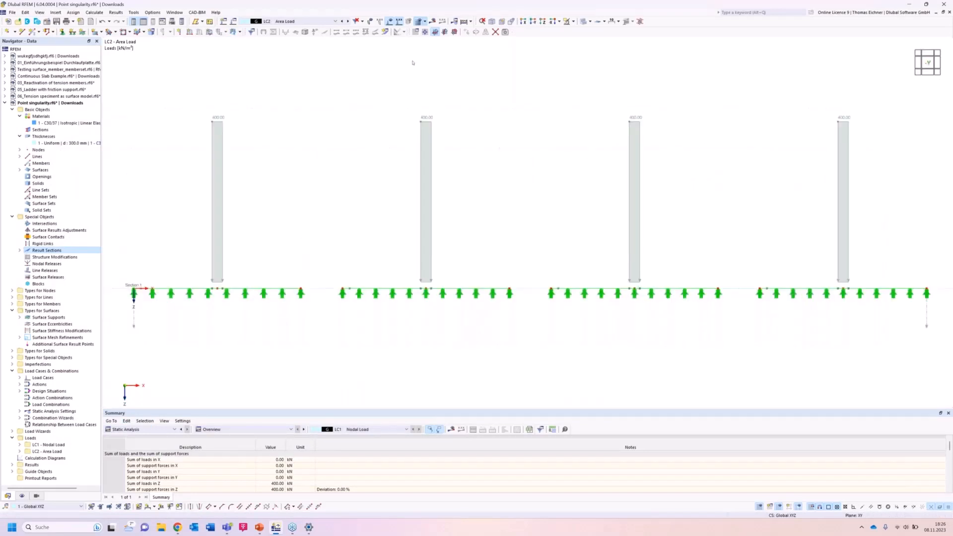
click(435, 32)
drag(397, 120, 374, 117)
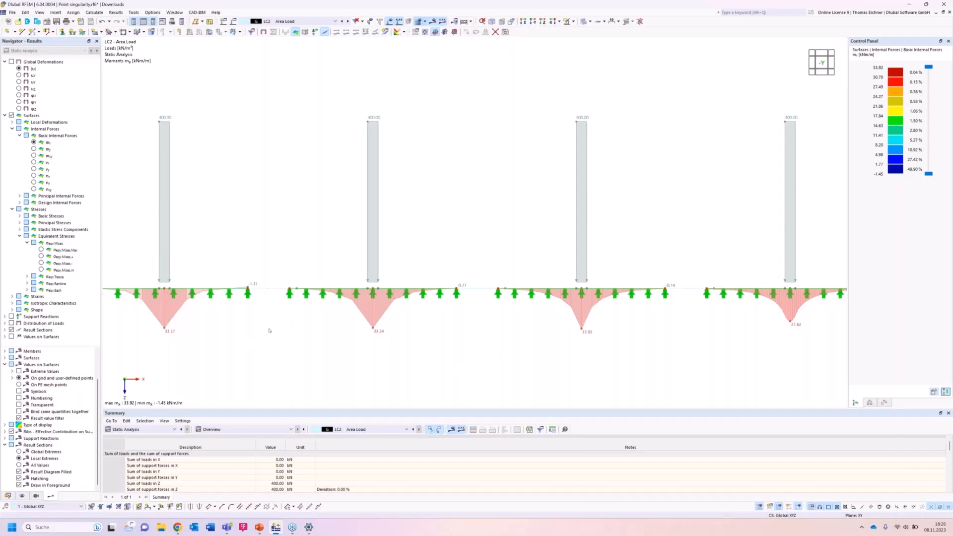
Examine and compare the peak m_x moments of the four slabs under the area loads.
scroll(191, 327, up, 5)
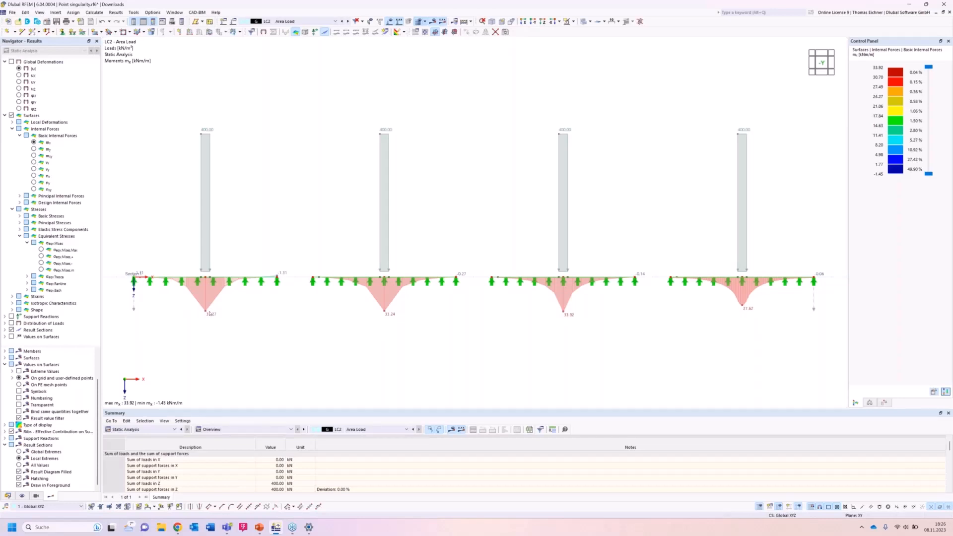
scroll(383, 354, down, 1)
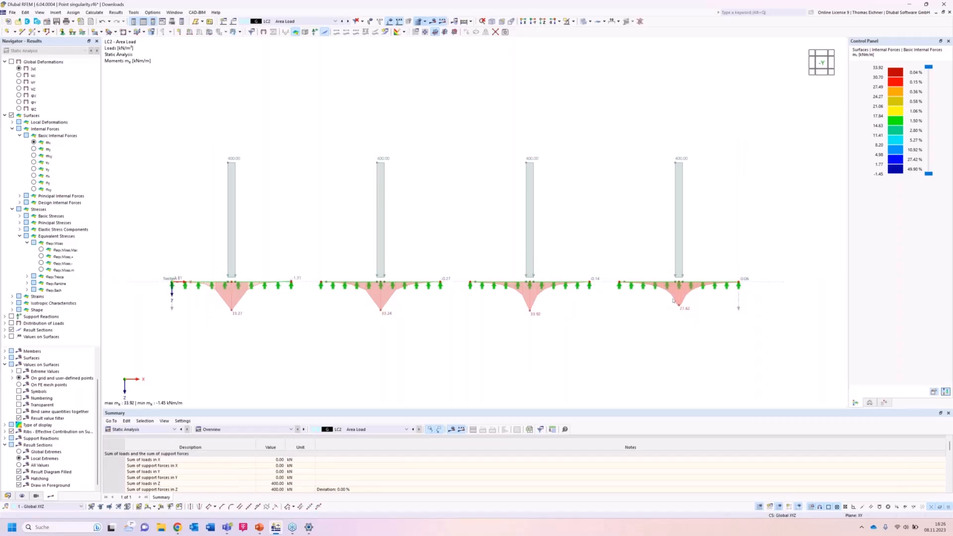
scroll(677, 327, up, 1)
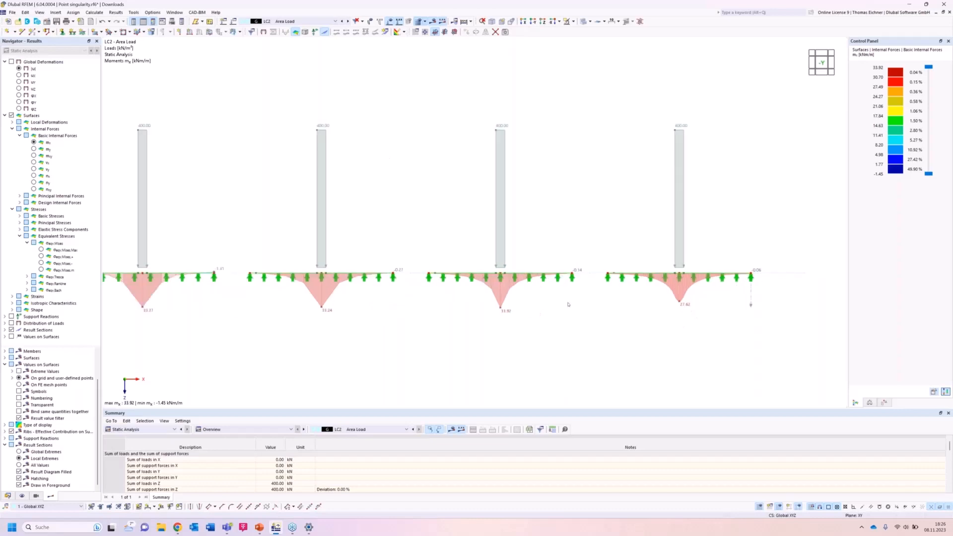
middle_drag(568, 304, 586, 301)
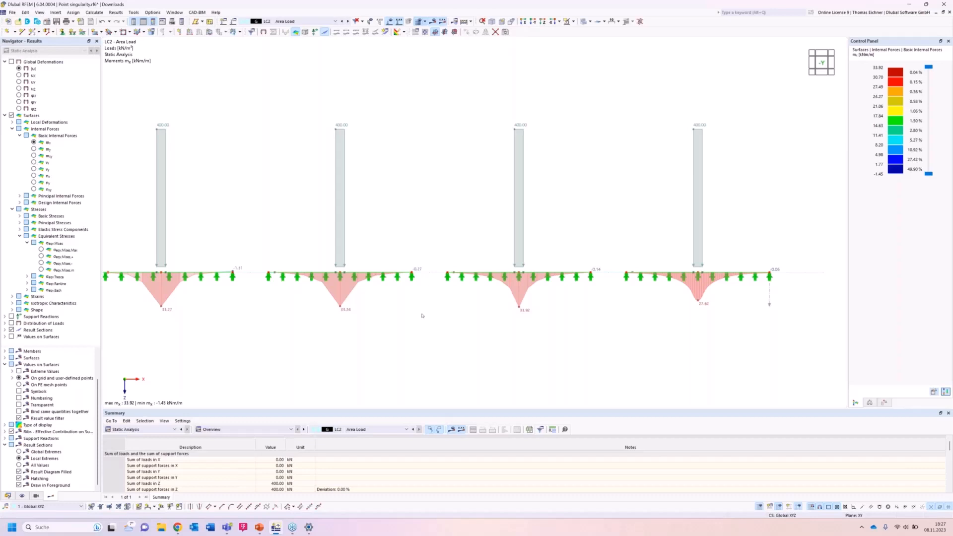
scroll(422, 316, up, 2)
scroll(422, 315, down, 2)
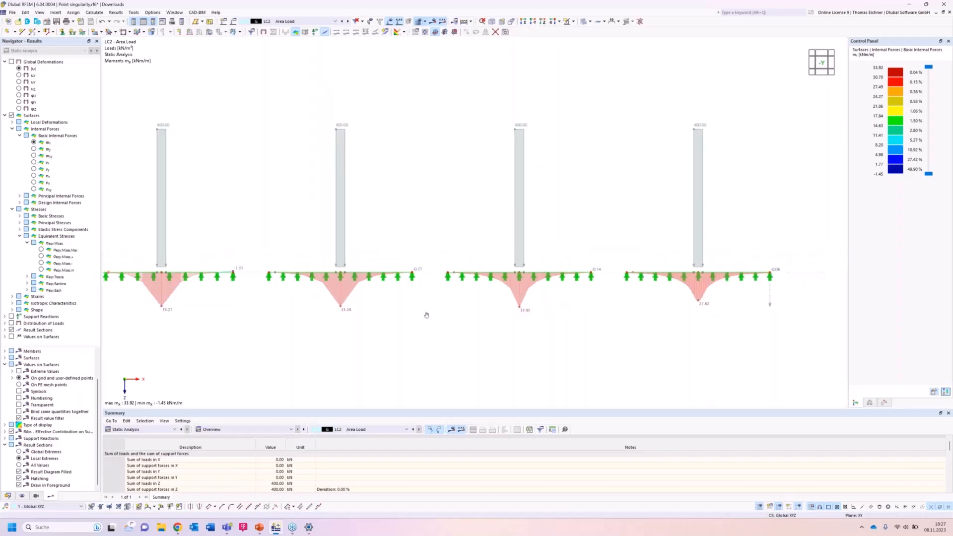
middle_drag(424, 314, 428, 316)
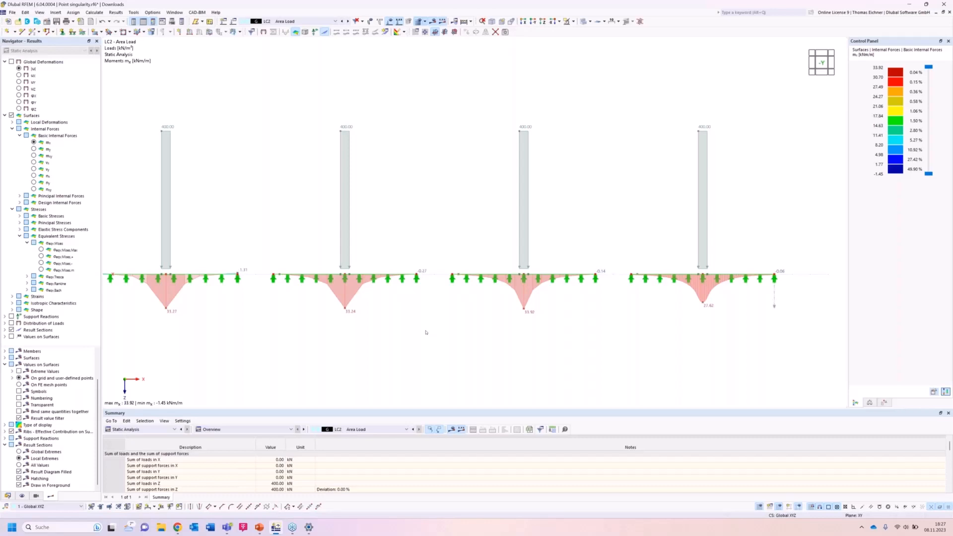
scroll(426, 332, down, 1)
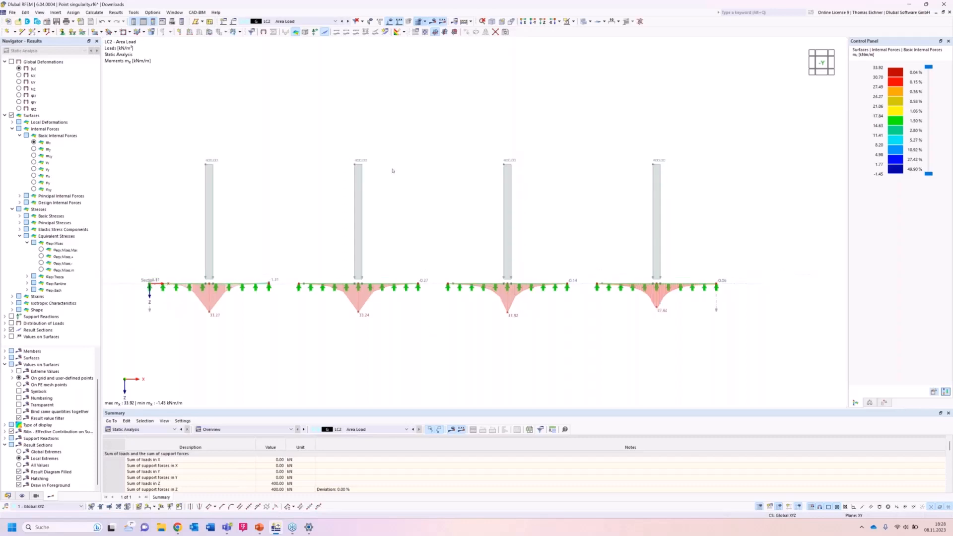
scroll(392, 170, down, 2)
scroll(219, 320, up, 2)
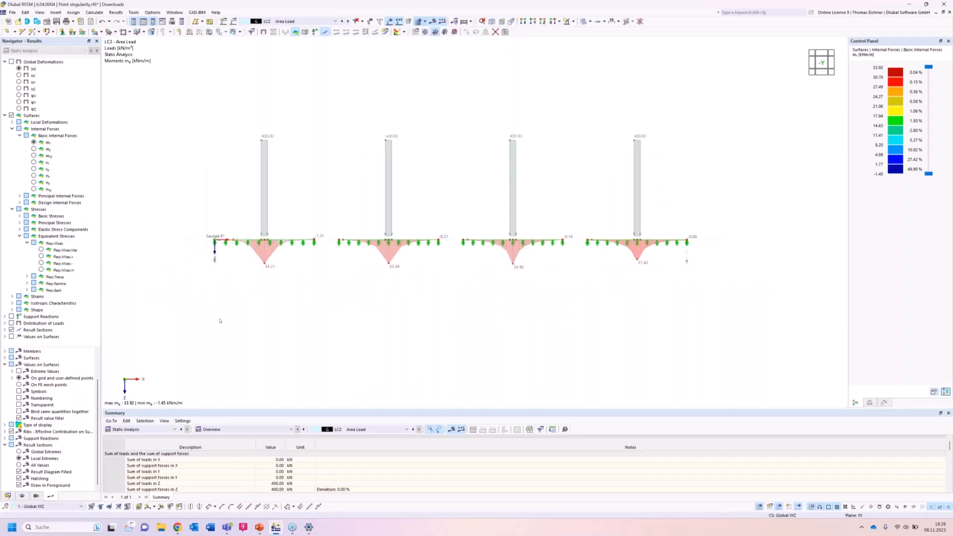
scroll(219, 321, down, 1)
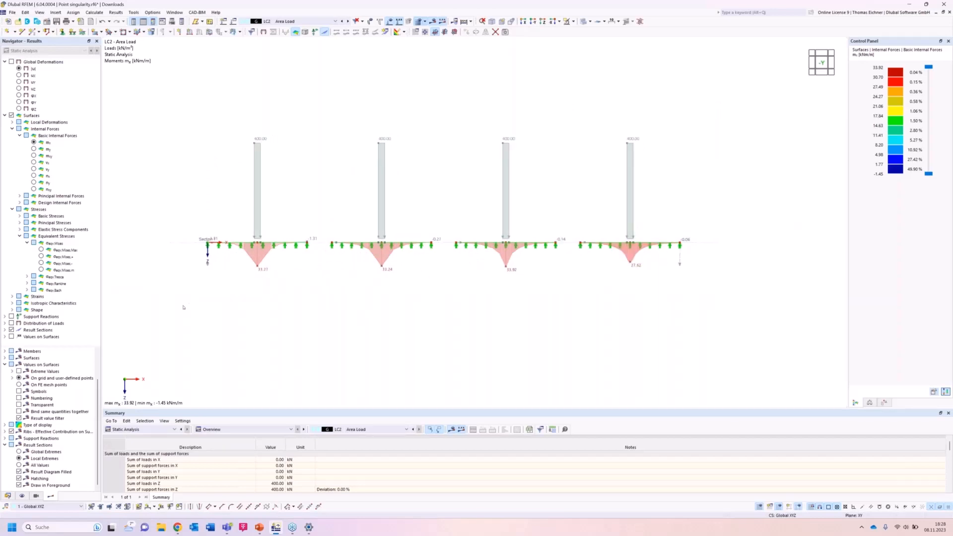
Create a blank 3D model named Singularity Nodal Support in the Downloads project.
drag(176, 314, 670, 124)
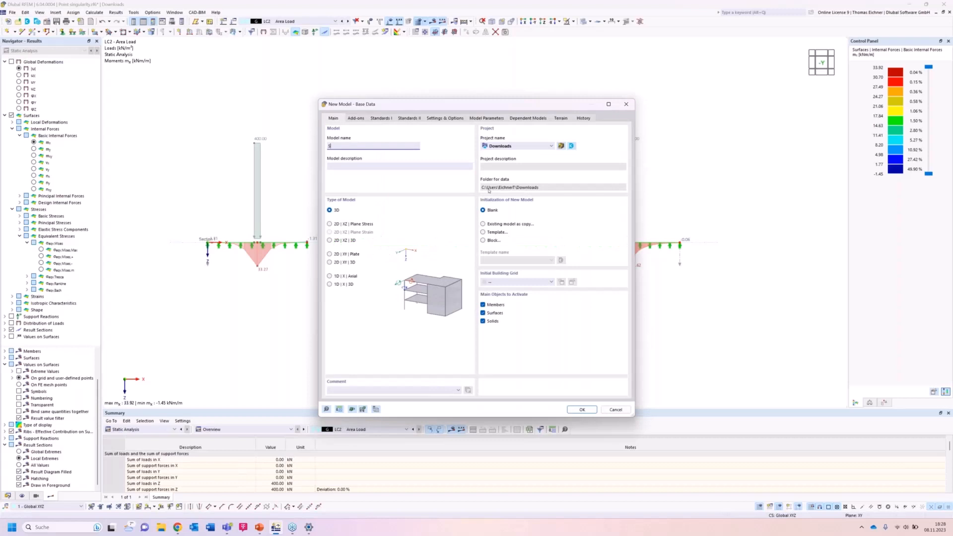
text(ngularity Nodal Support)
click(584, 411)
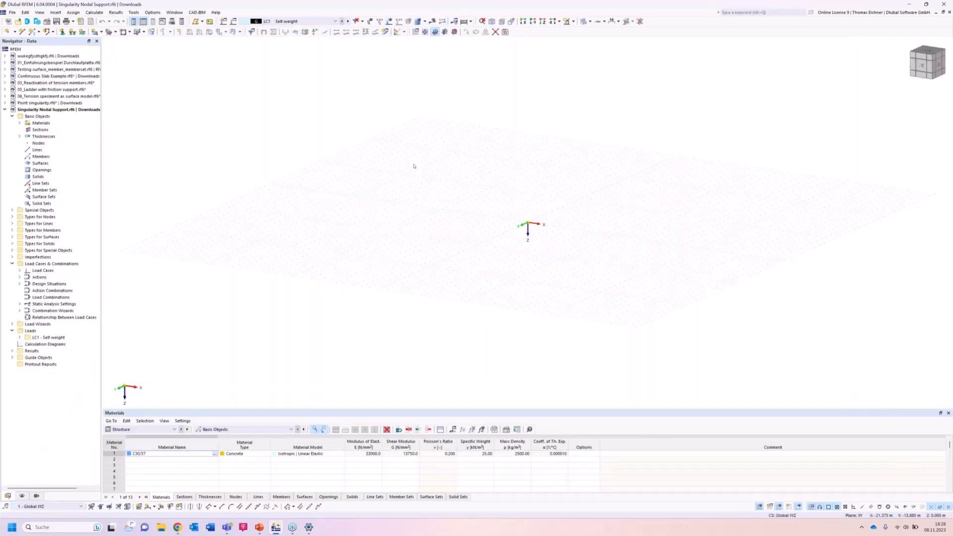
List the thicknesses and materials already defined in the new model.
ctrl+middle_drag(413, 163, 419, 232)
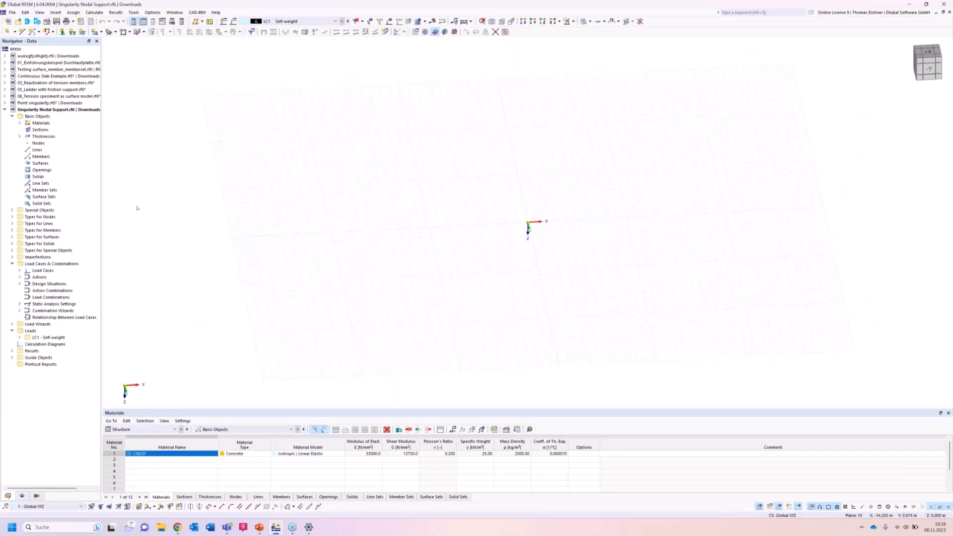
click(19, 137)
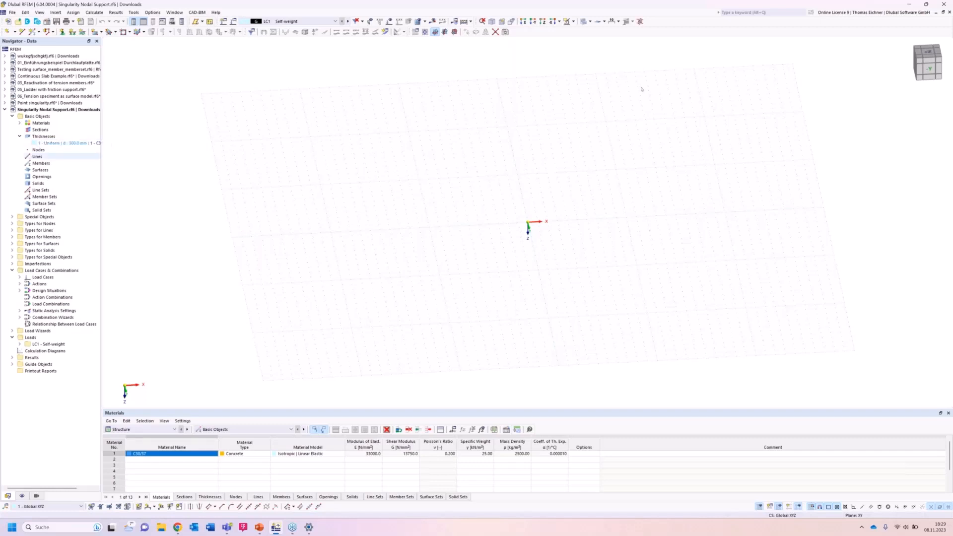
click(19, 123)
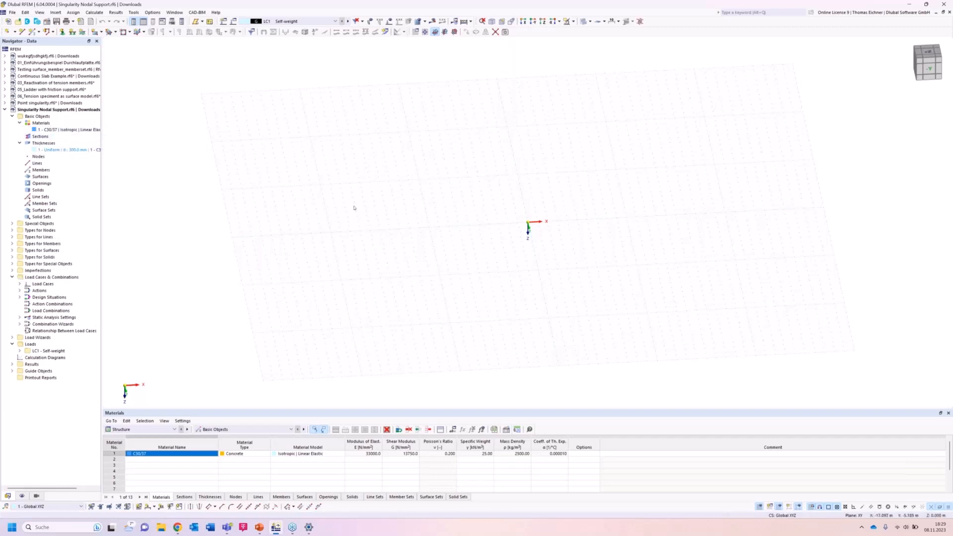
click(96, 32)
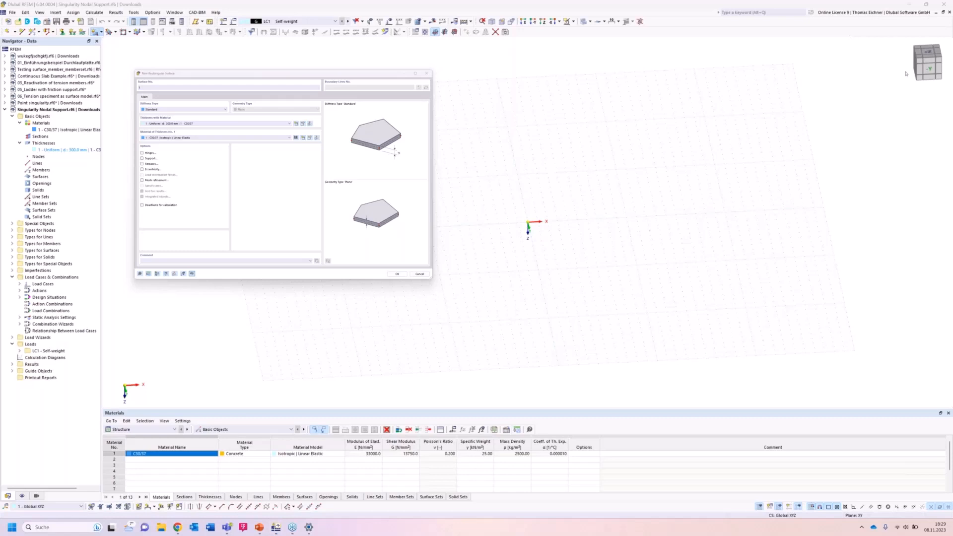
click(929, 53)
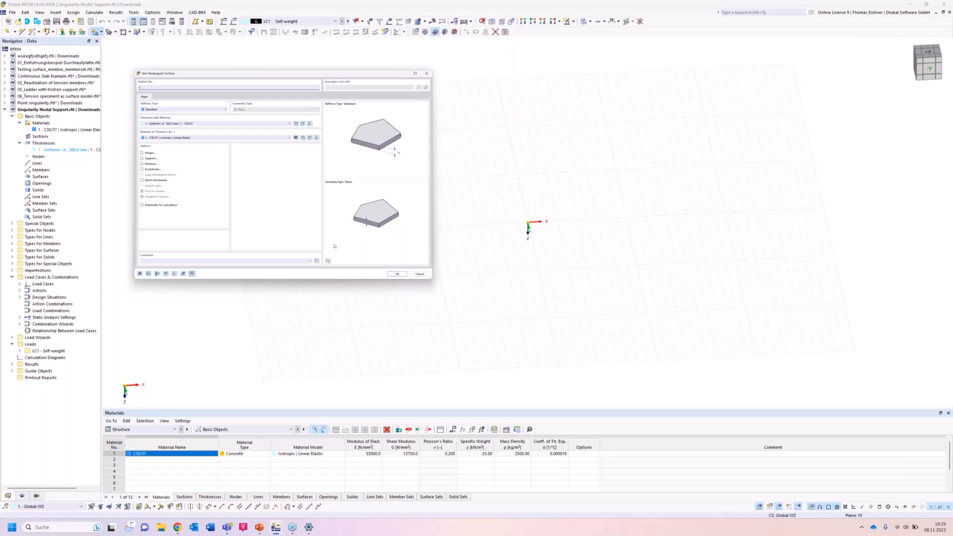
click(417, 275)
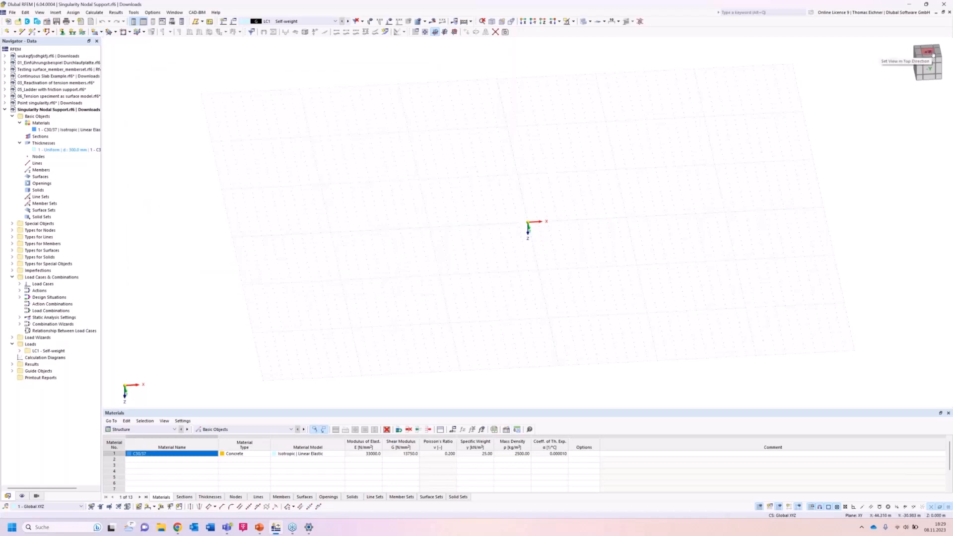
Draw an 8 × 4 m rectangular surface from the origin in the XY plane, using the uniform 300 mm C30/37 thickness.
right_click(927, 53)
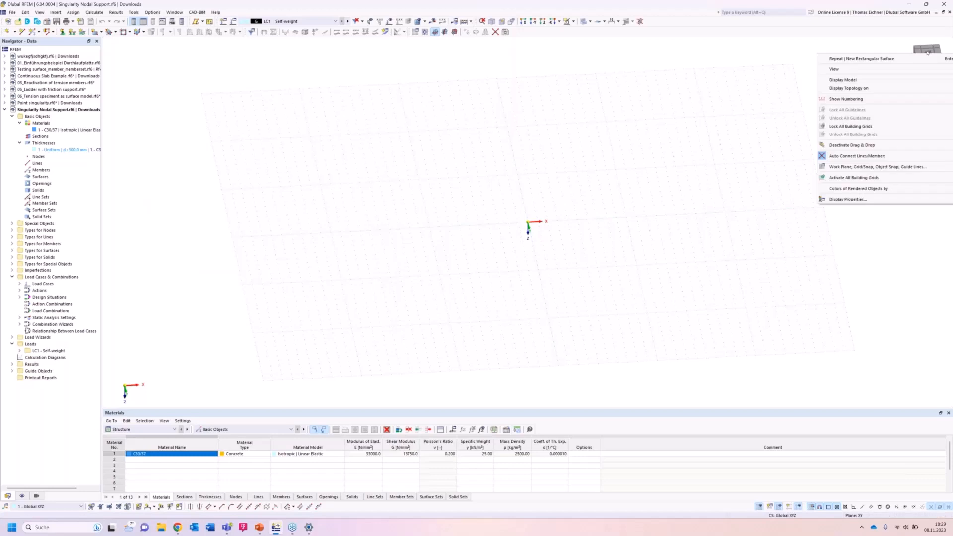
click(927, 53)
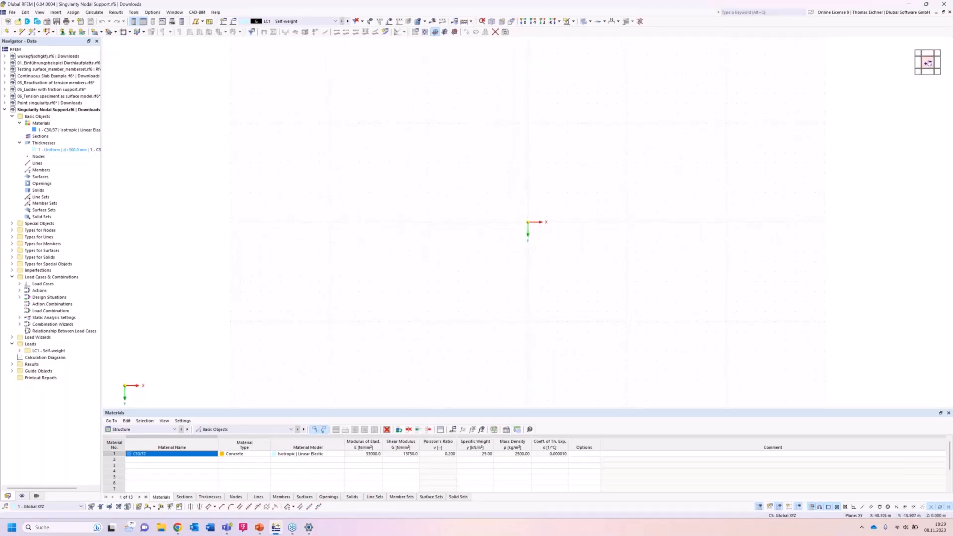
drag(927, 63, 912, 83)
click(94, 32)
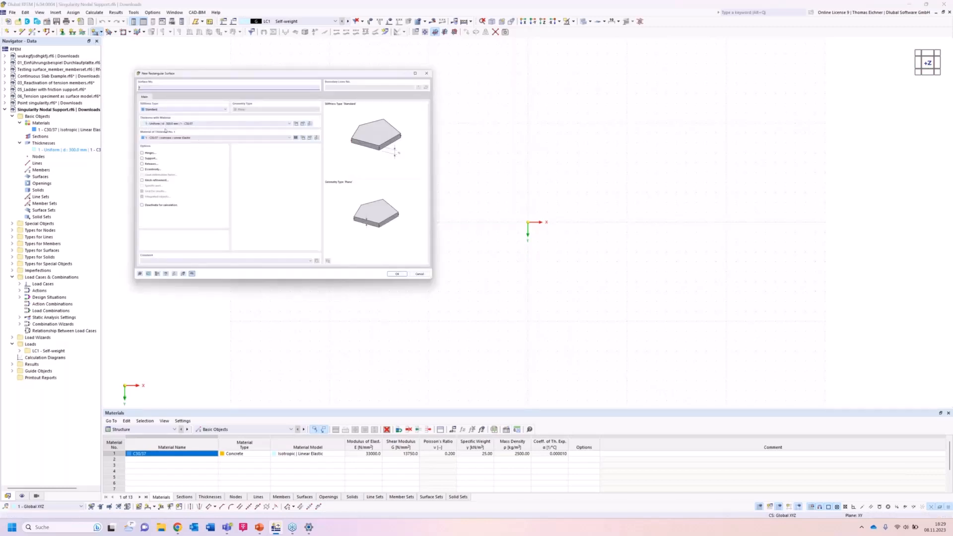
click(397, 275)
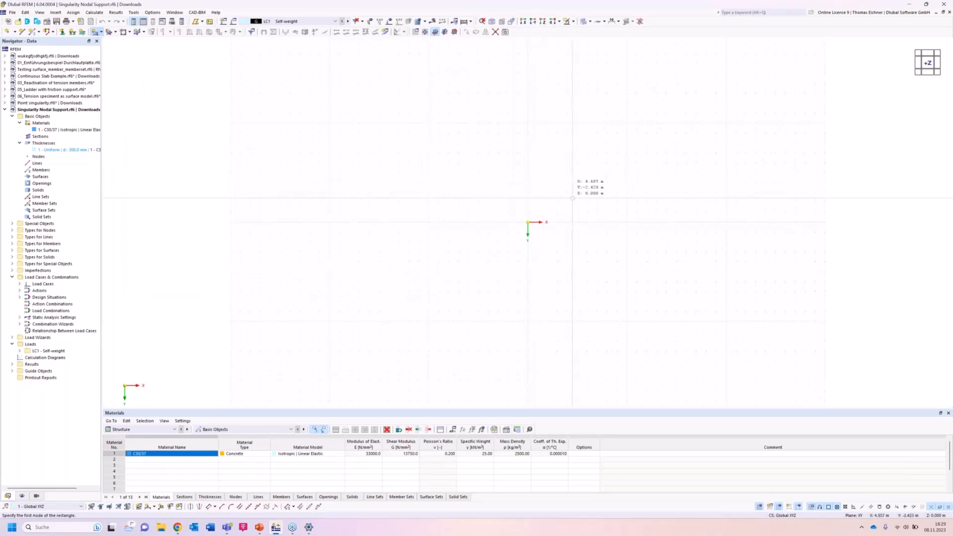
click(528, 222)
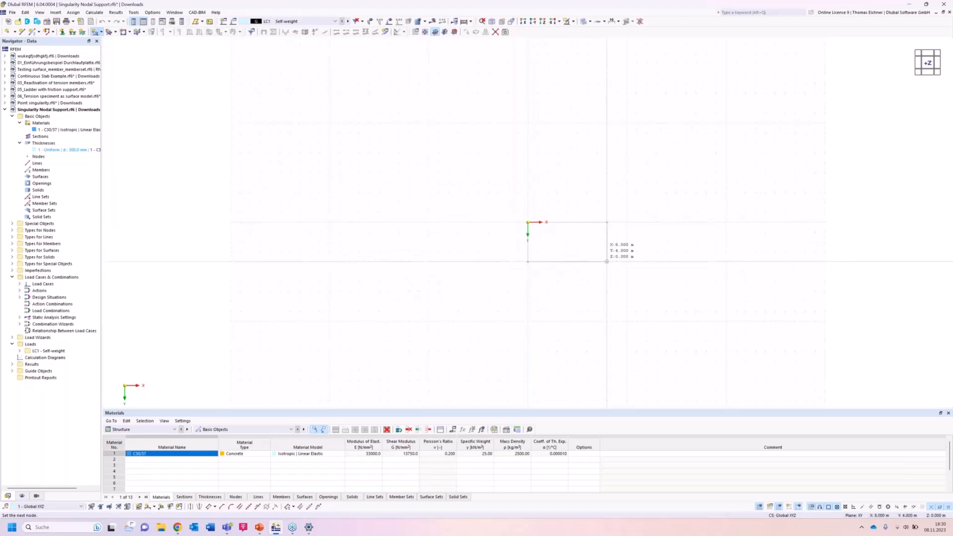
click(606, 261)
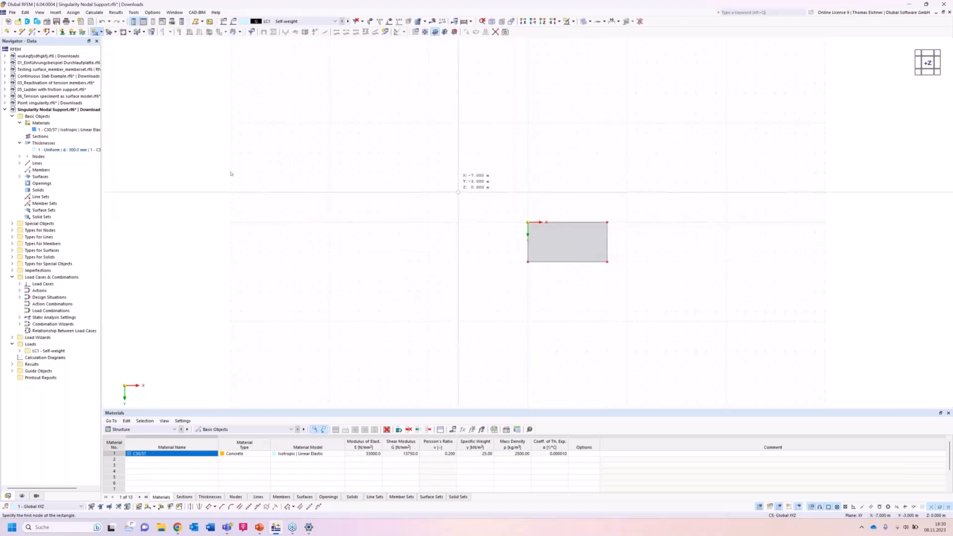
Place a single node inside the slab at about X 2, Y 2 m.
click(7, 31)
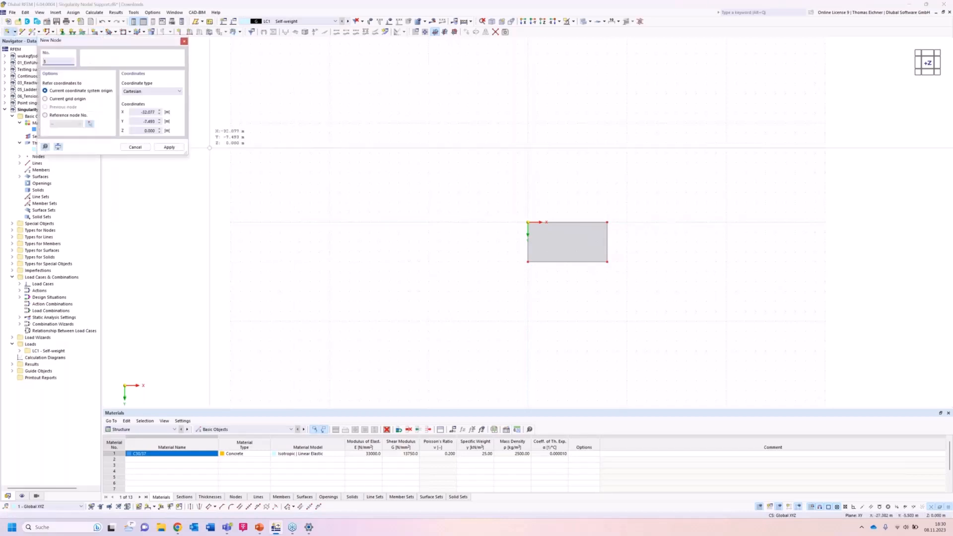
click(547, 242)
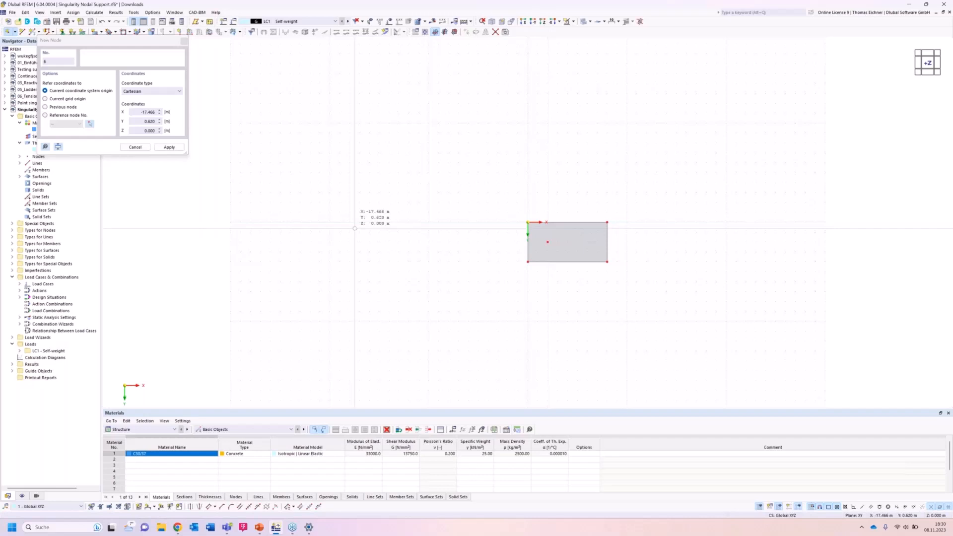
key(Escape)
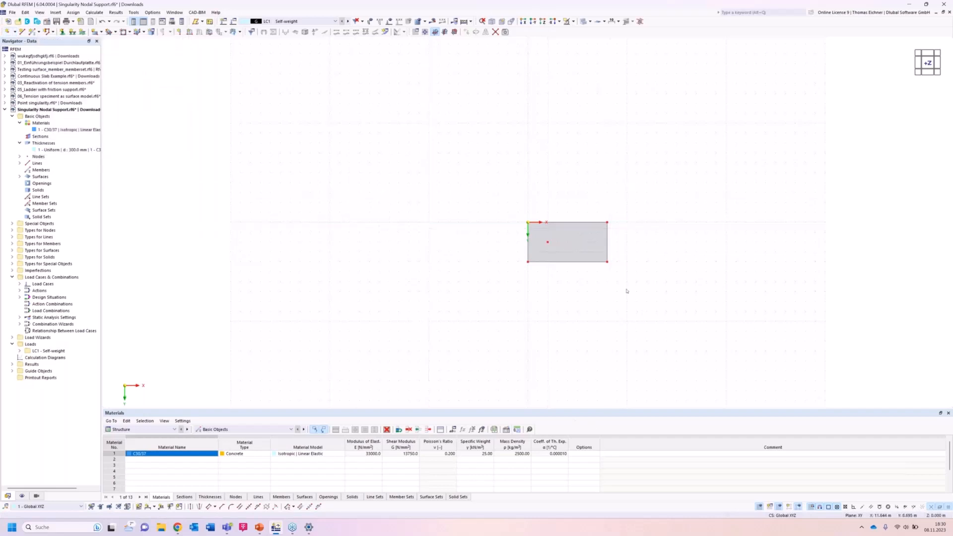
Assign a hinged line support to the slab's short edge at X 8 m.
middle_drag(607, 226, 512, 220)
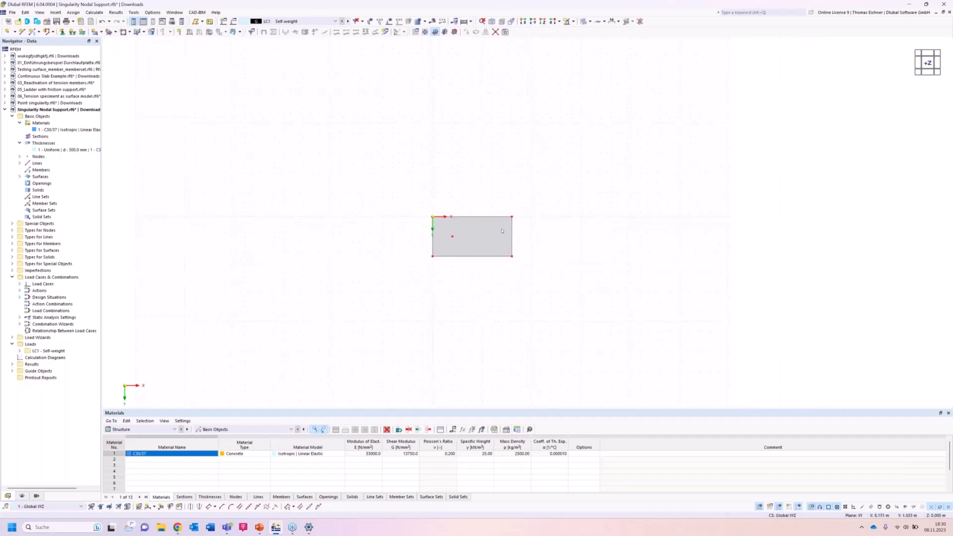
click(81, 35)
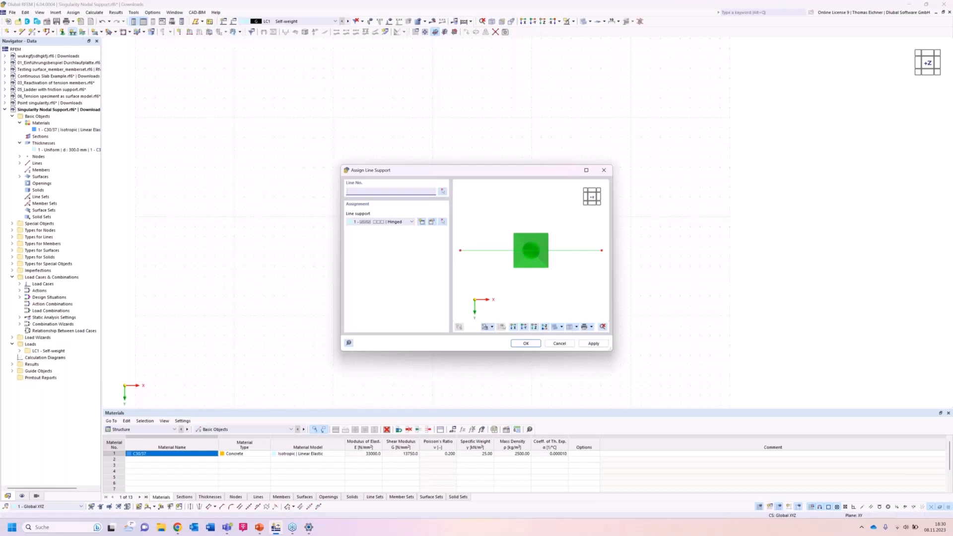
click(521, 344)
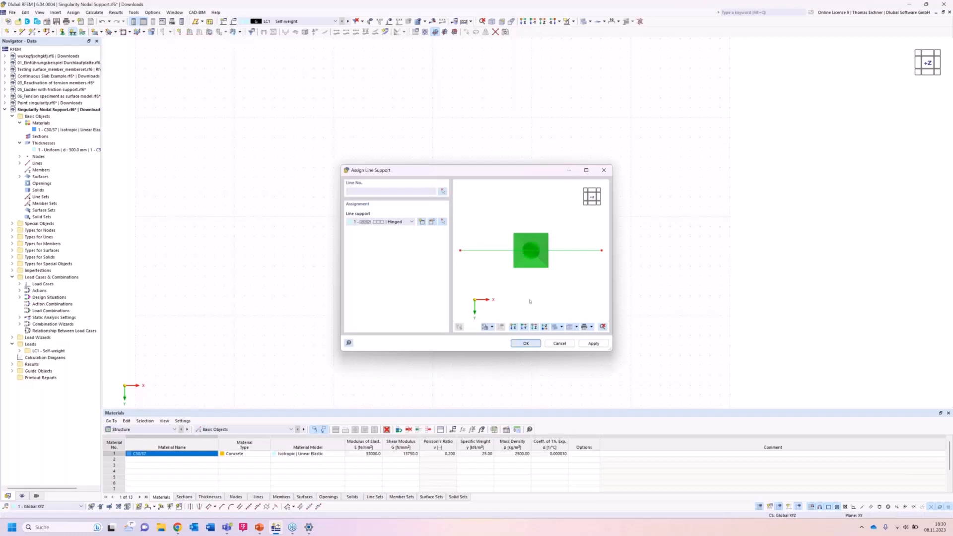
click(525, 344)
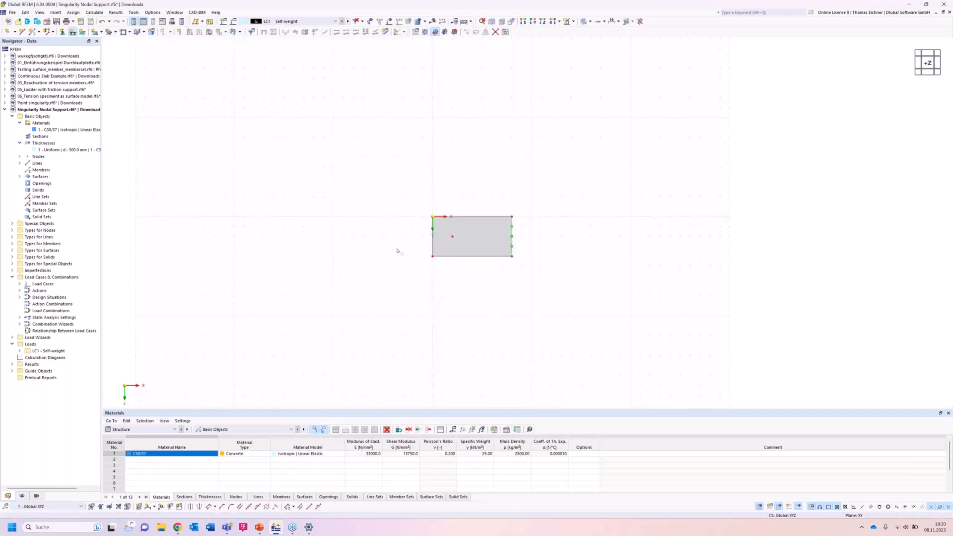
Assign a nodal support to the node inside the slab.
click(63, 31)
click(525, 343)
scroll(455, 241, up, 5)
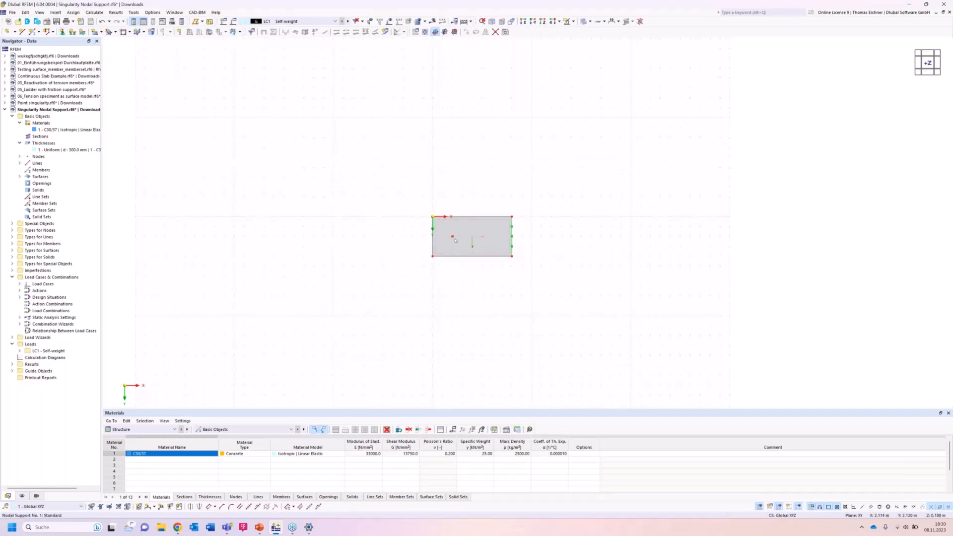
right_click(449, 232)
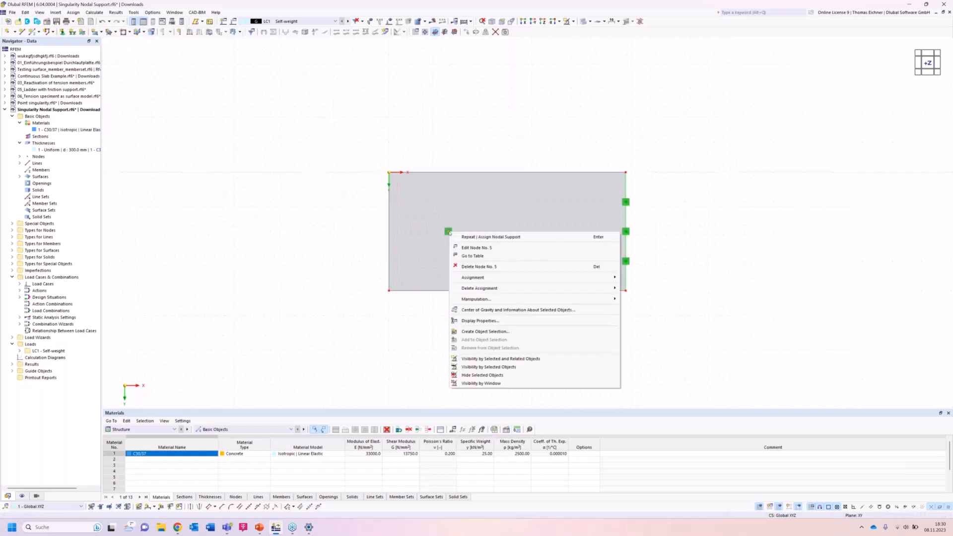
key(Escape)
right_click(449, 232)
drag(491, 303, 526, 310)
click(670, 332)
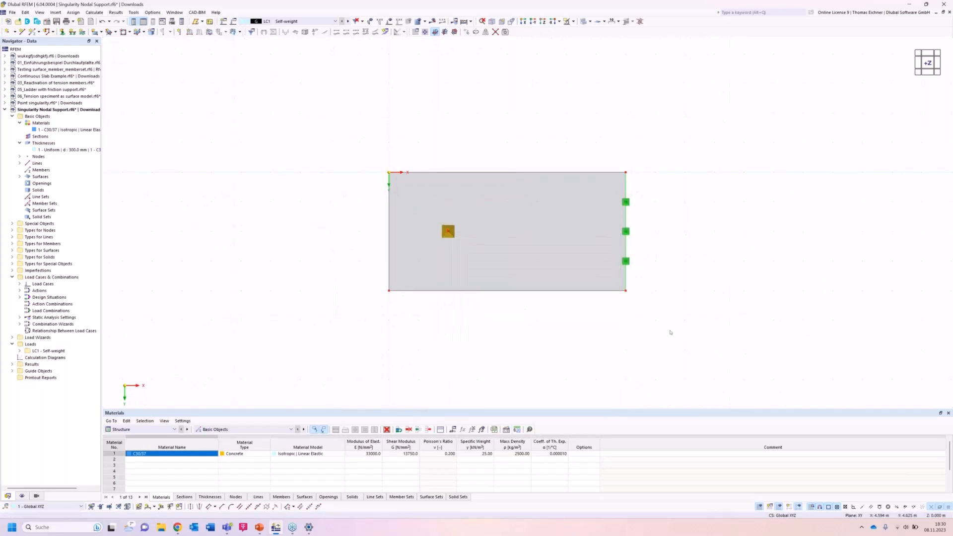
click(669, 330)
scroll(669, 331, down, 3)
middle_drag(742, 312, 664, 286)
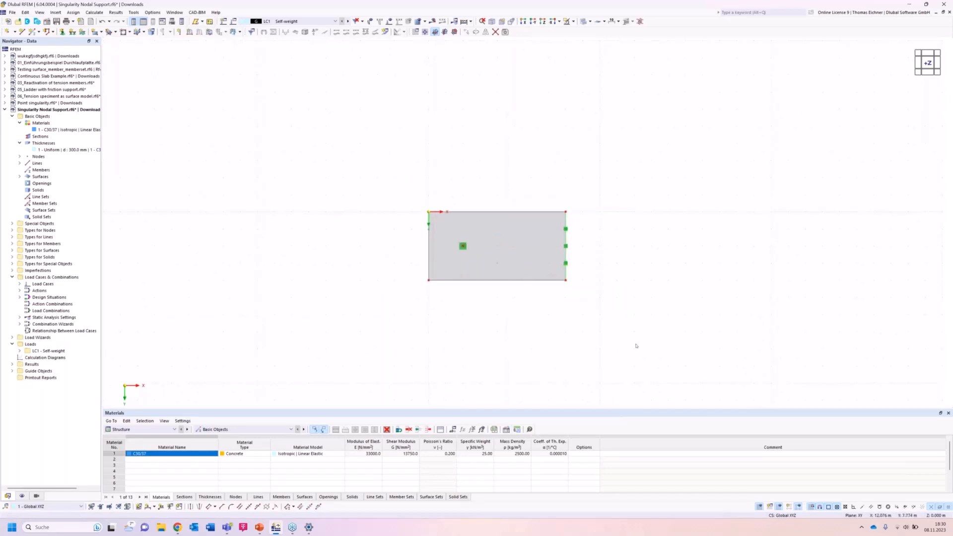
Apply a uniform surface load of 10 kN/m² to the slab in load case LC1 Self-weight.
click(209, 31)
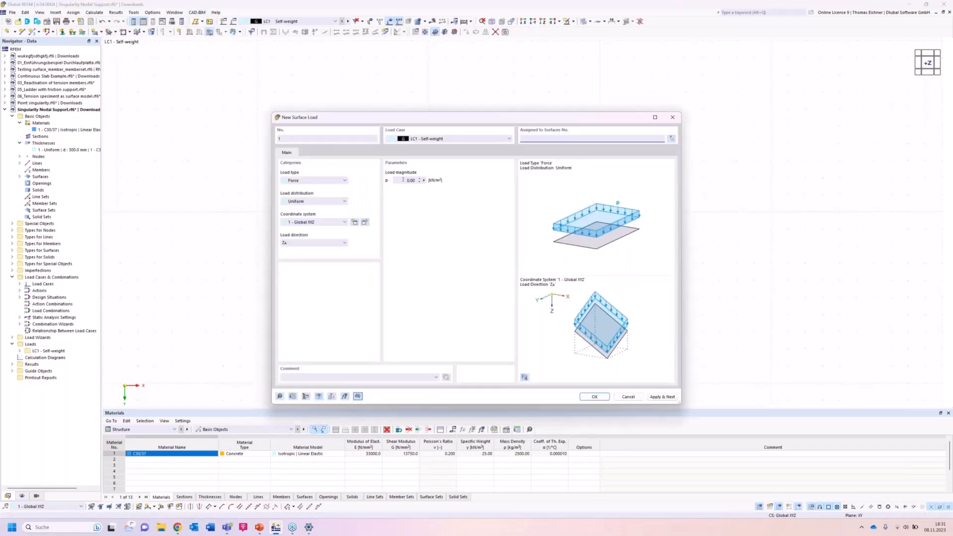
text(10)
click(590, 396)
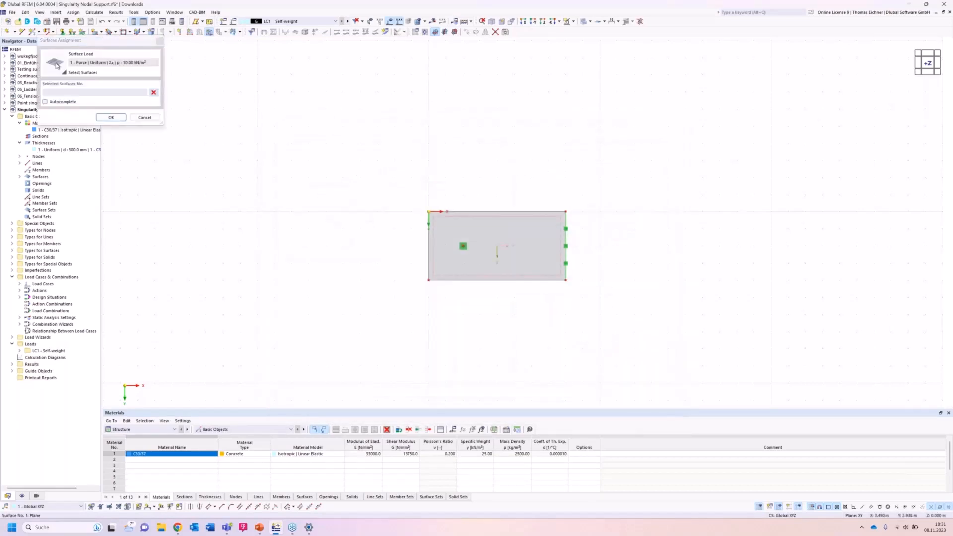
click(119, 119)
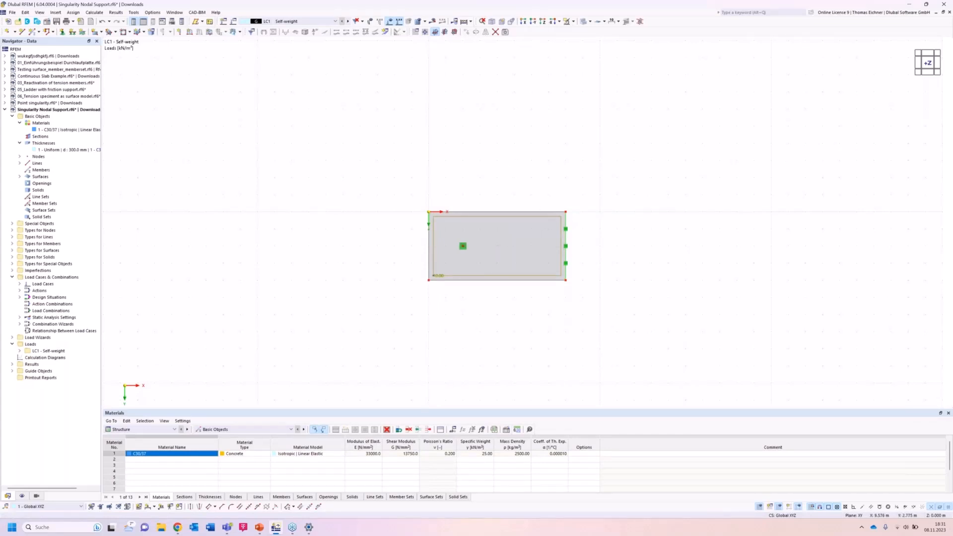
ctrl+middle_drag(587, 206, 593, 181)
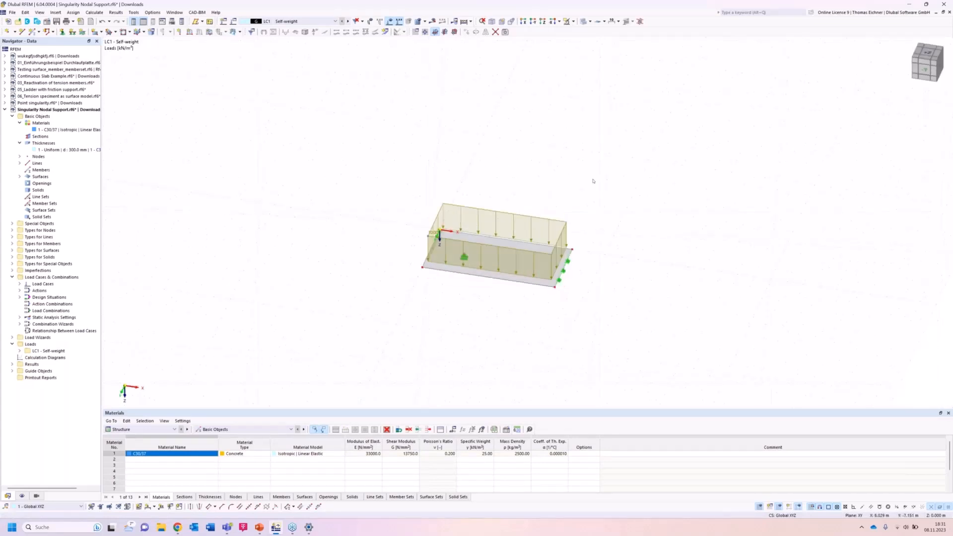
right_click(359, 342)
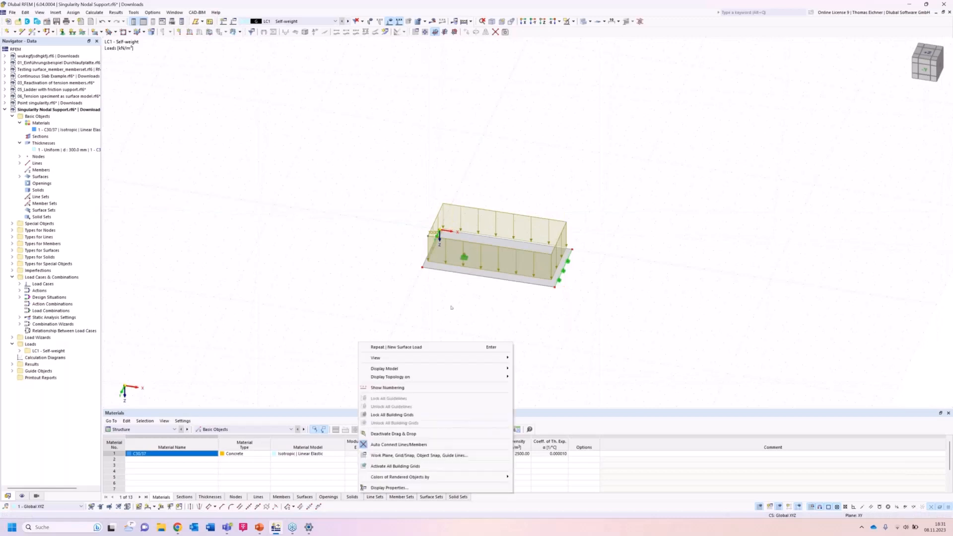
click(421, 303)
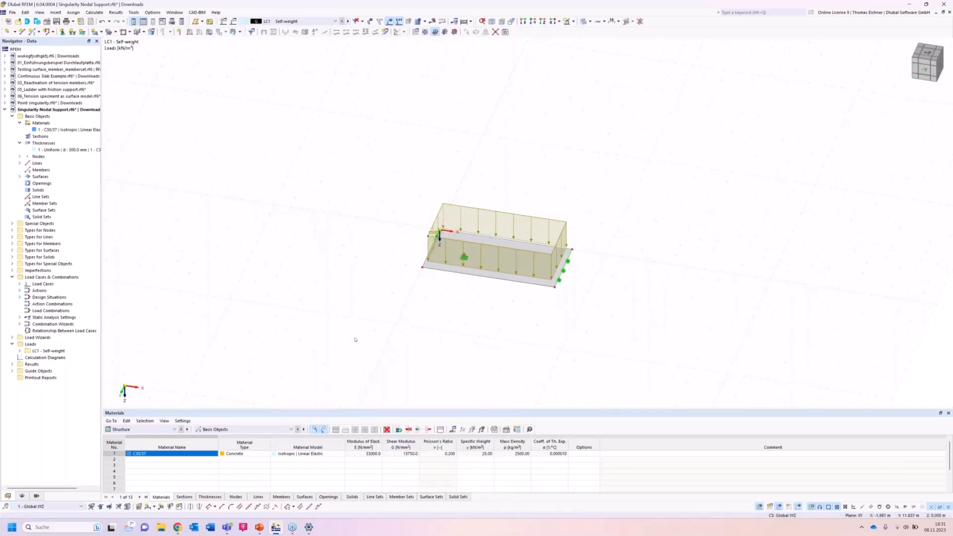
Copy the complete slab with its supports and load three times along X at 10 m spacing.
drag(443, 280, 707, 99)
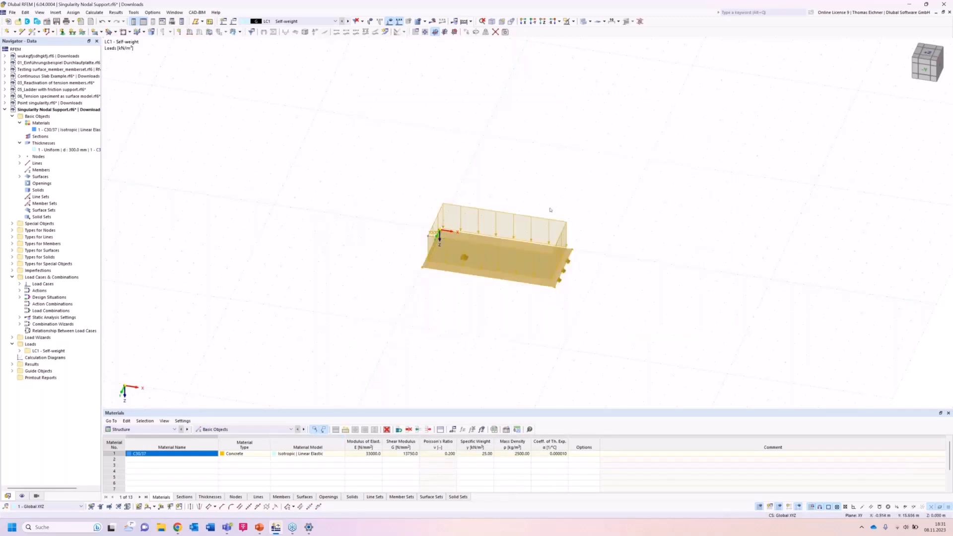
right_click(489, 274)
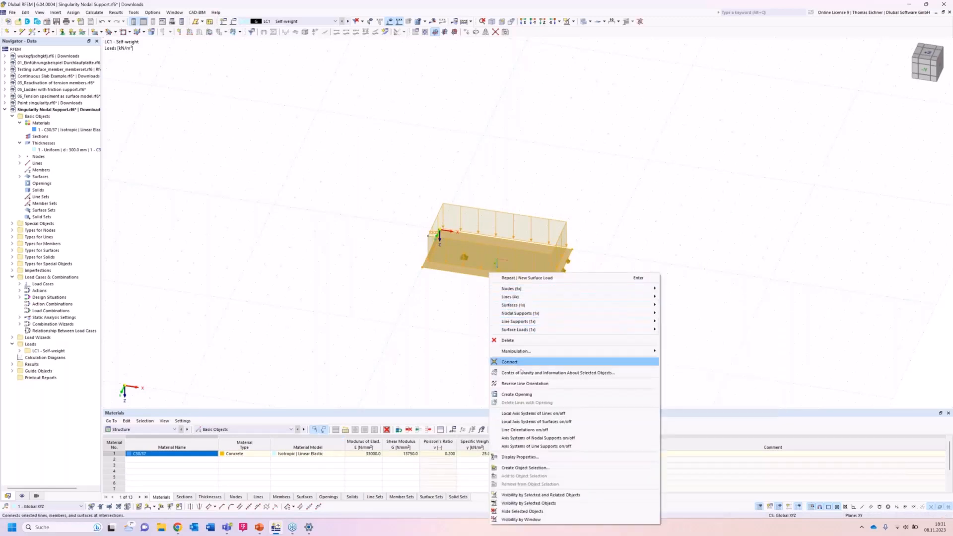
mouse_move(519, 353)
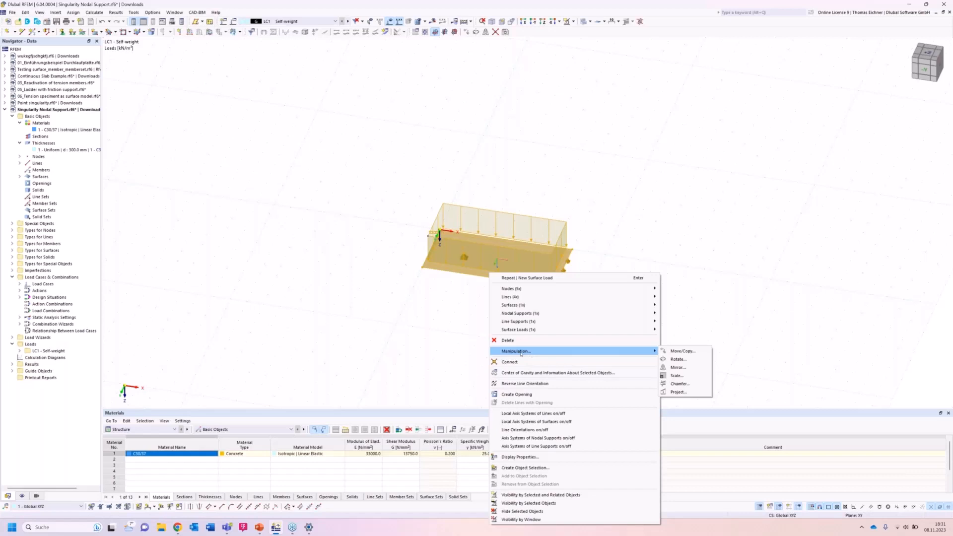
click(684, 351)
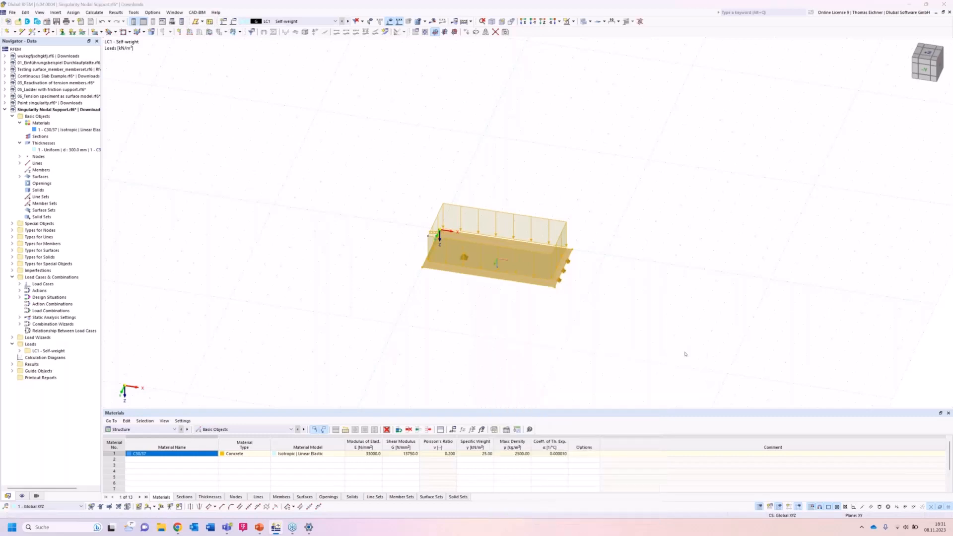
click(369, 198)
double_click(444, 204)
text(3)
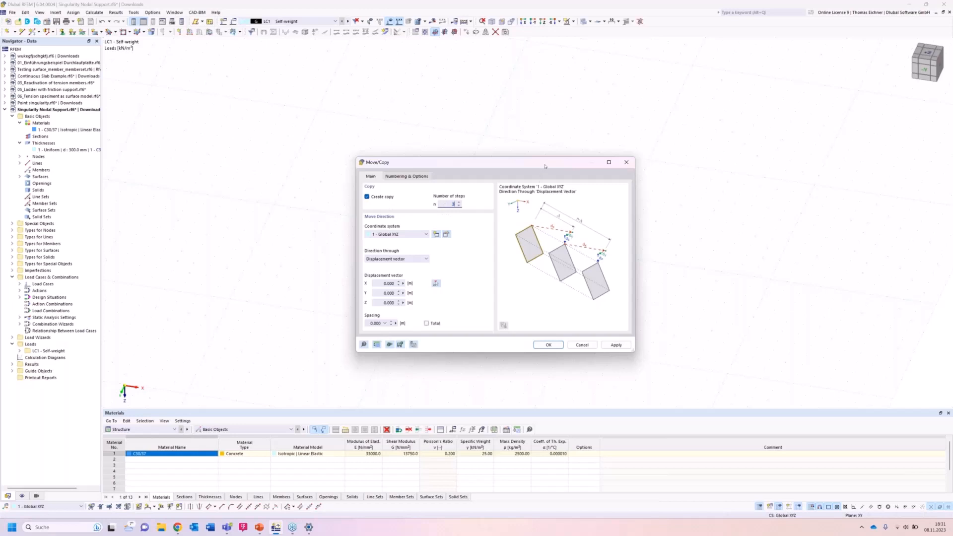
drag(543, 169, 258, 160)
click(91, 279)
text(10)
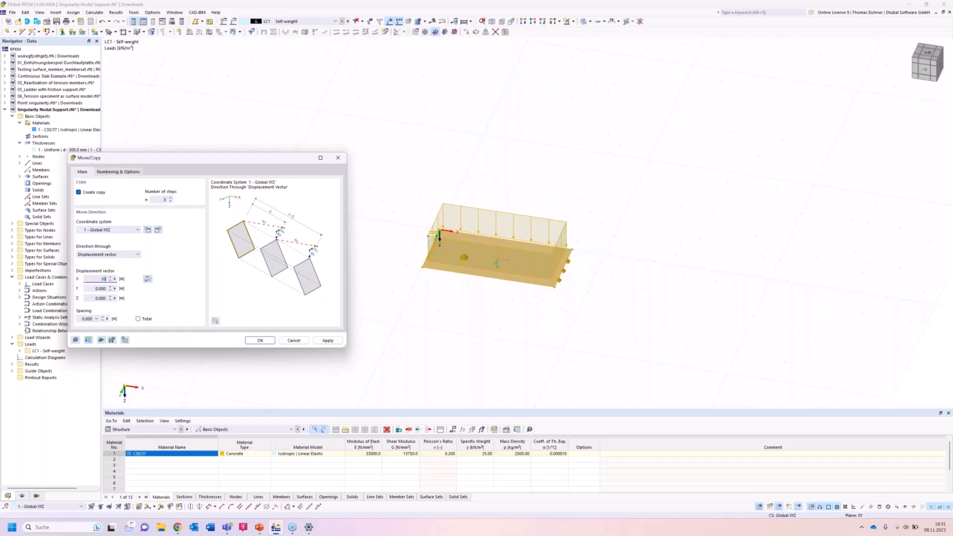
click(257, 341)
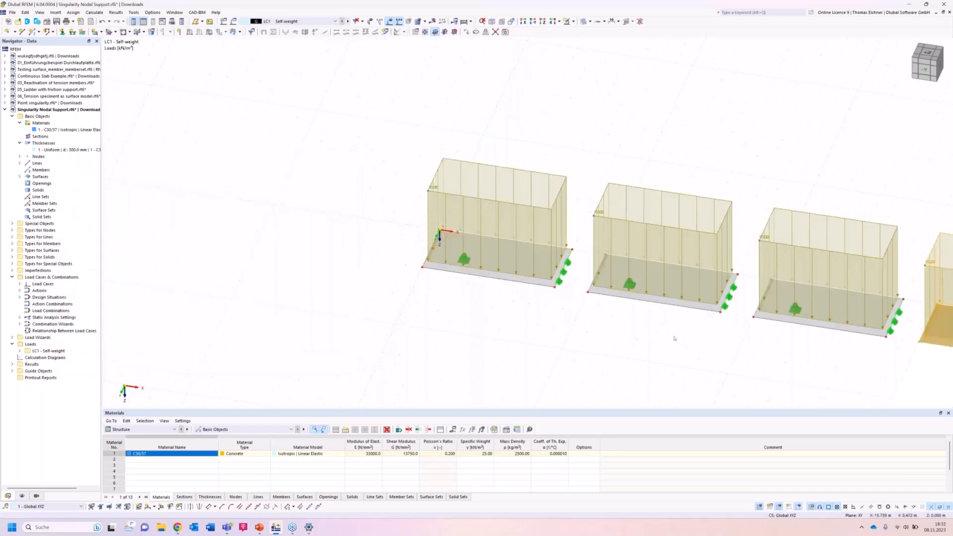
View the four slabs from above and create four surface mesh refinement definitions.
middle_drag(571, 299, 360, 253)
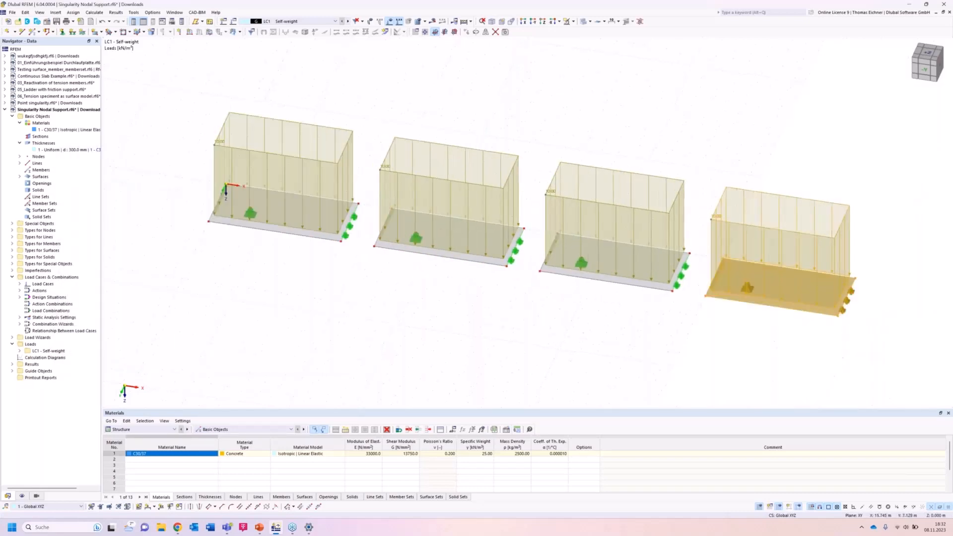
scroll(434, 311, down, 3)
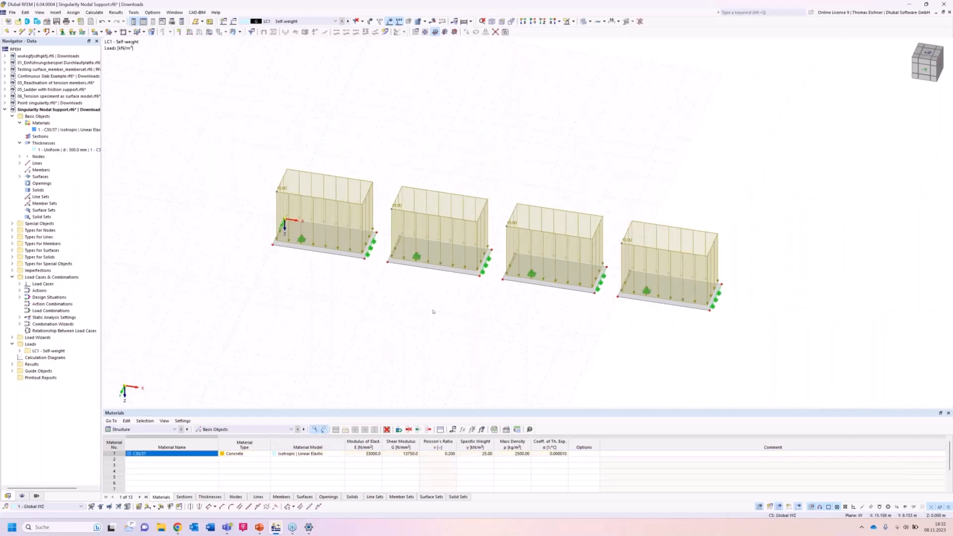
ctrl+middle_drag(459, 311, 464, 314)
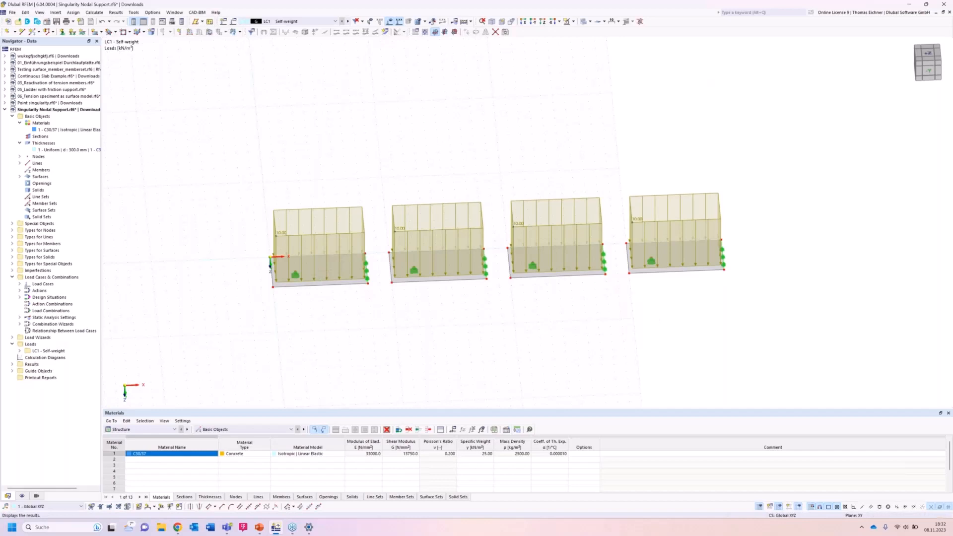
click(542, 20)
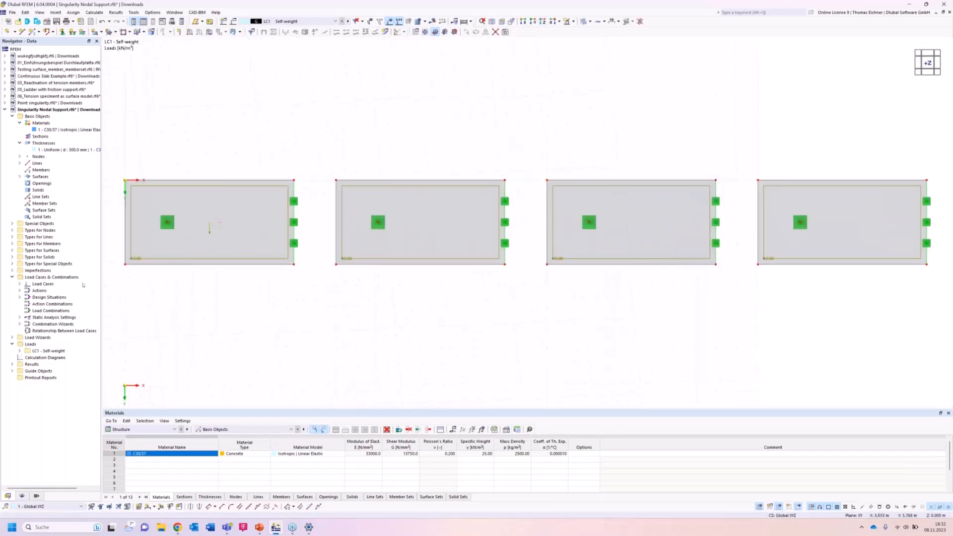
click(12, 251)
click(54, 278)
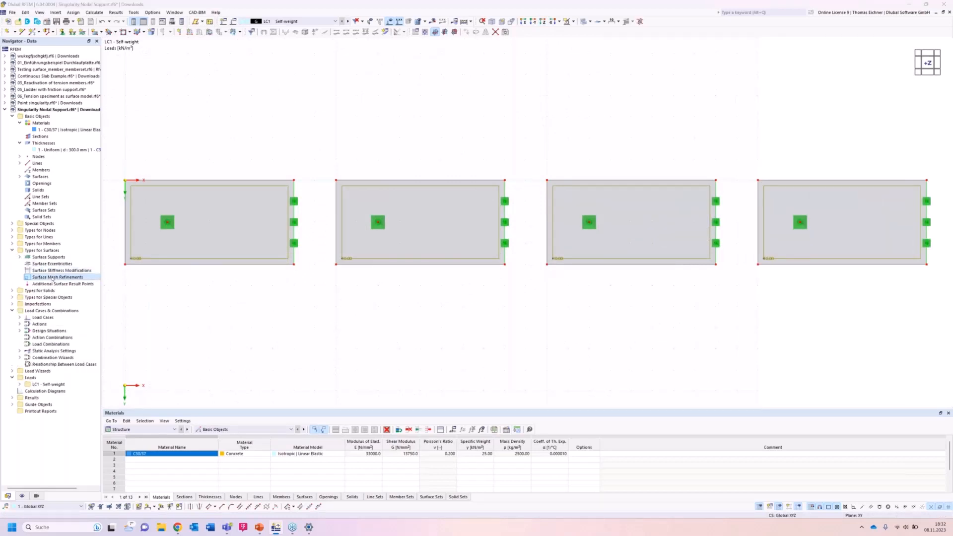
click(284, 363)
click(285, 363)
click(285, 363)
Set the target FE length to 2 m for mesh refinement 1 and 1 m for mesh refinement 2.
click(301, 154)
drag(381, 196, 425, 196)
text(2)
click(302, 160)
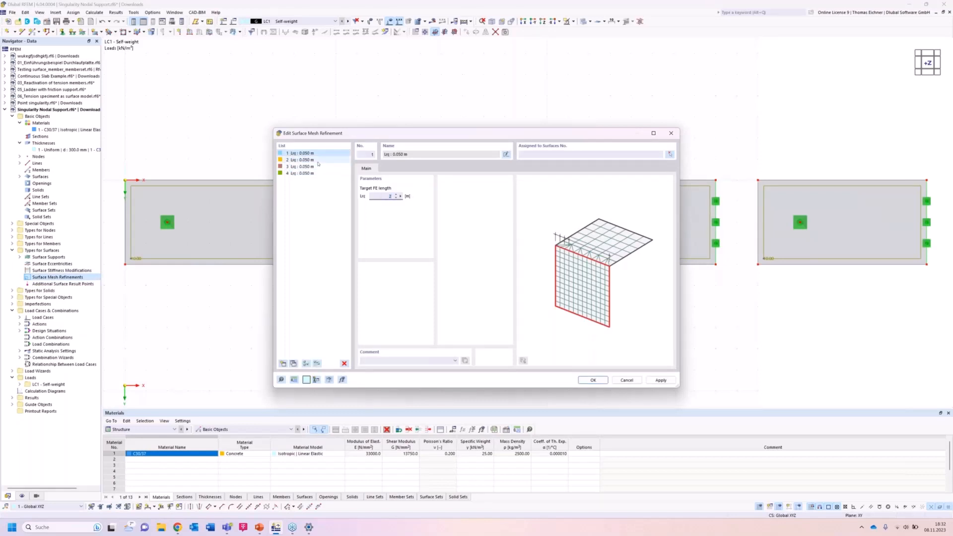
drag(381, 196, 427, 199)
text(1)
Set the target FE length to 0.5 m for mesh refinement 3 and 0.1 m for mesh refinement 4.
click(301, 166)
text(0)
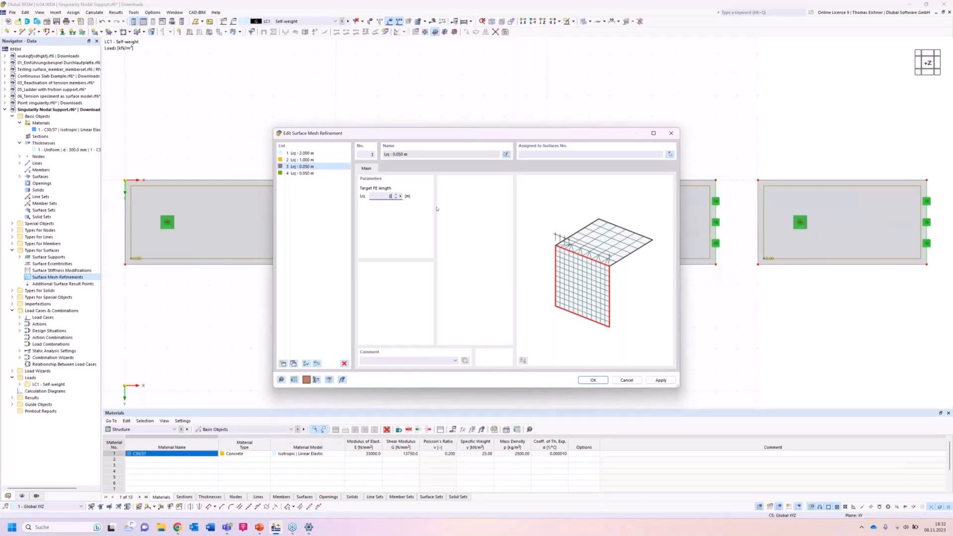
text(,5)
click(312, 173)
drag(377, 197, 421, 199)
text(0)
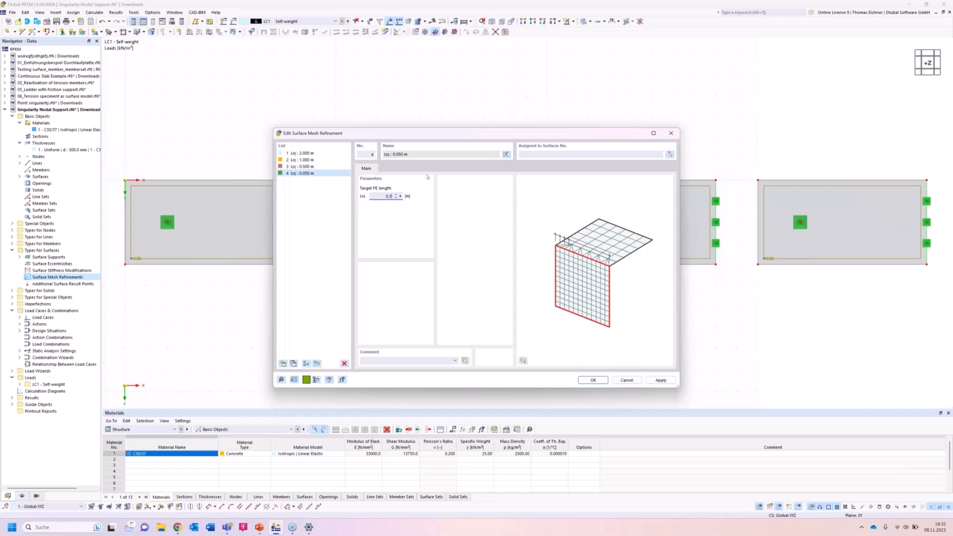
Assign the 2 m mesh refinement to the slab at the origin and the 1 m refinement to the second slab along X.
click(323, 153)
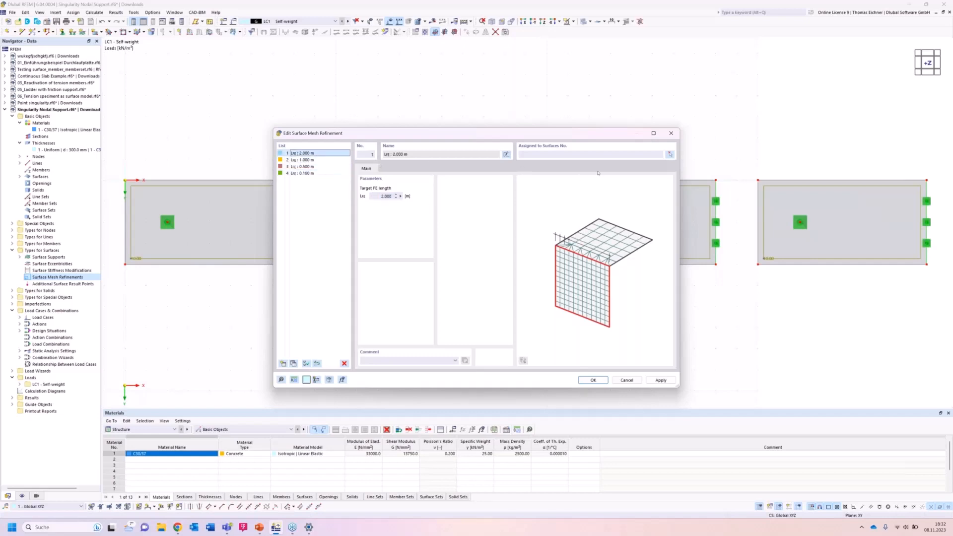
click(669, 155)
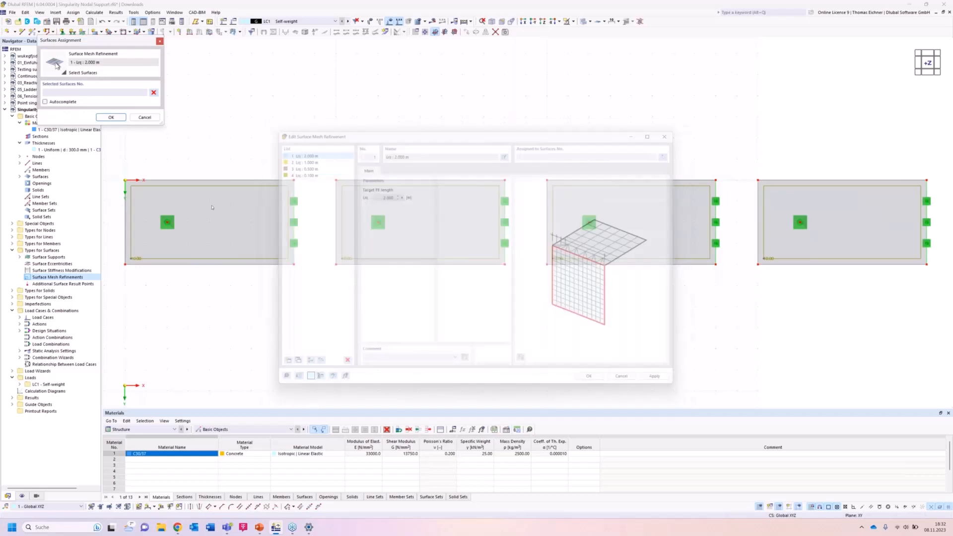
click(248, 218)
right_click(736, 215)
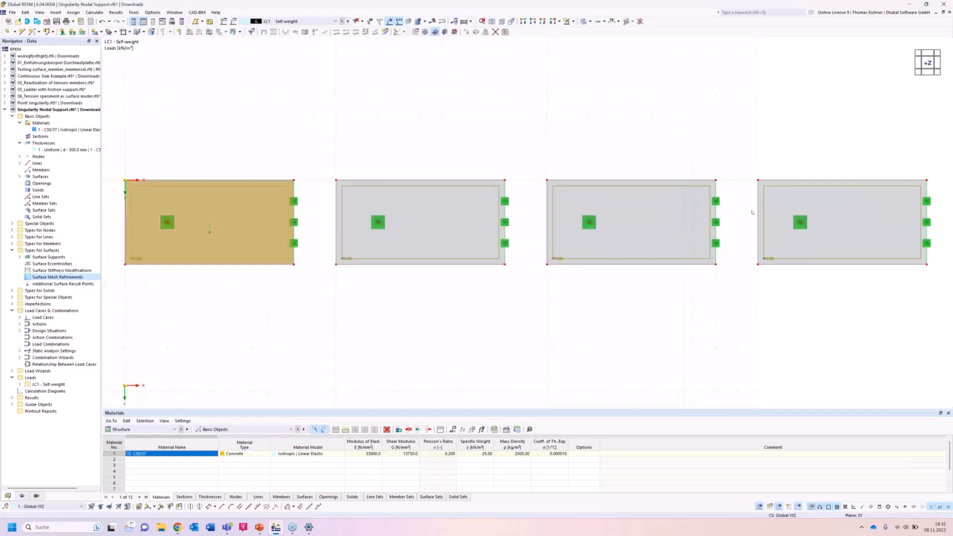
click(316, 160)
click(670, 154)
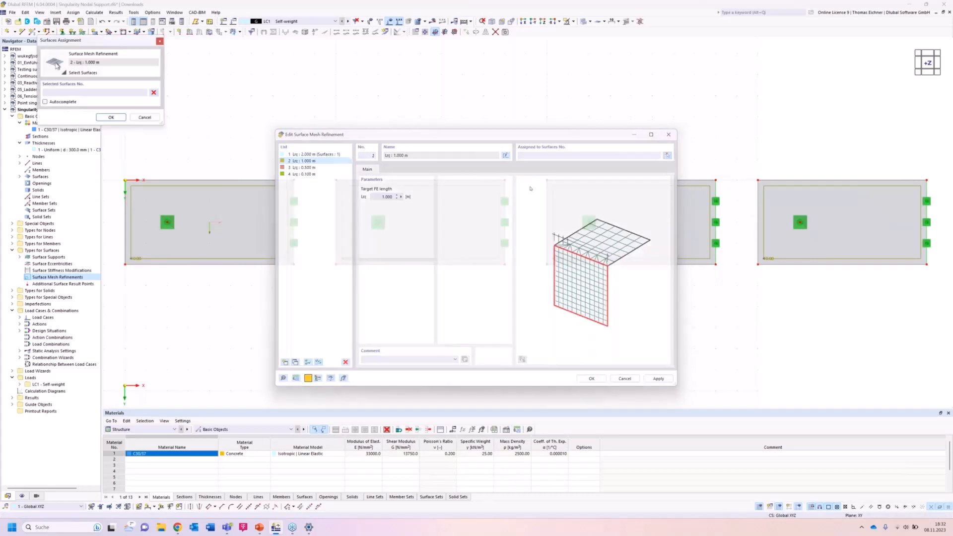
click(428, 222)
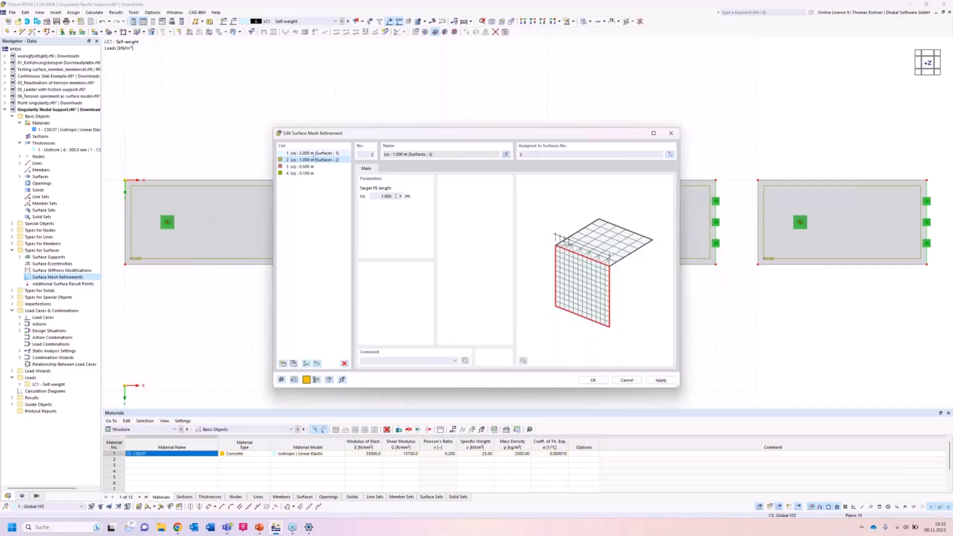
Assign the 0.5 m mesh refinement to the third slab along X and the 0.1 m refinement to the fourth slab.
click(318, 167)
click(670, 154)
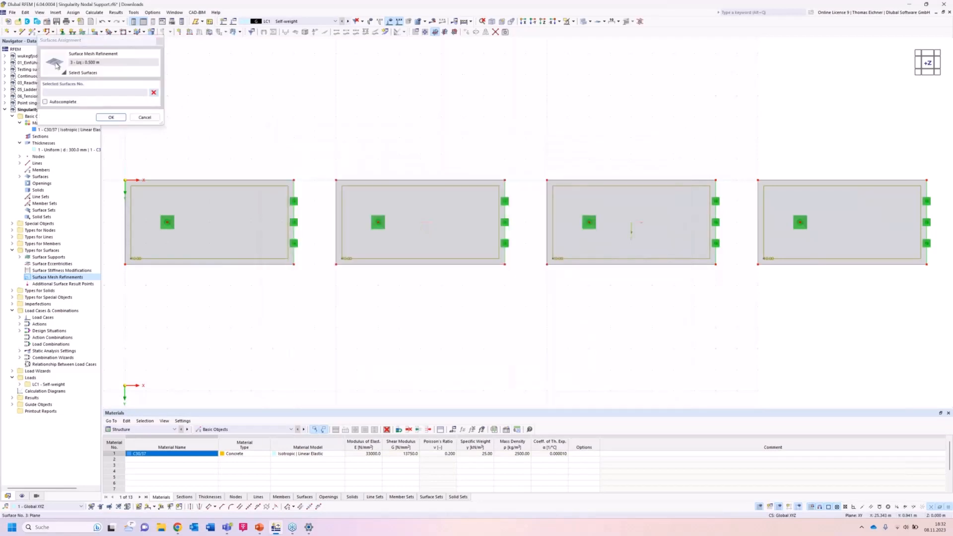
click(631, 229)
click(112, 117)
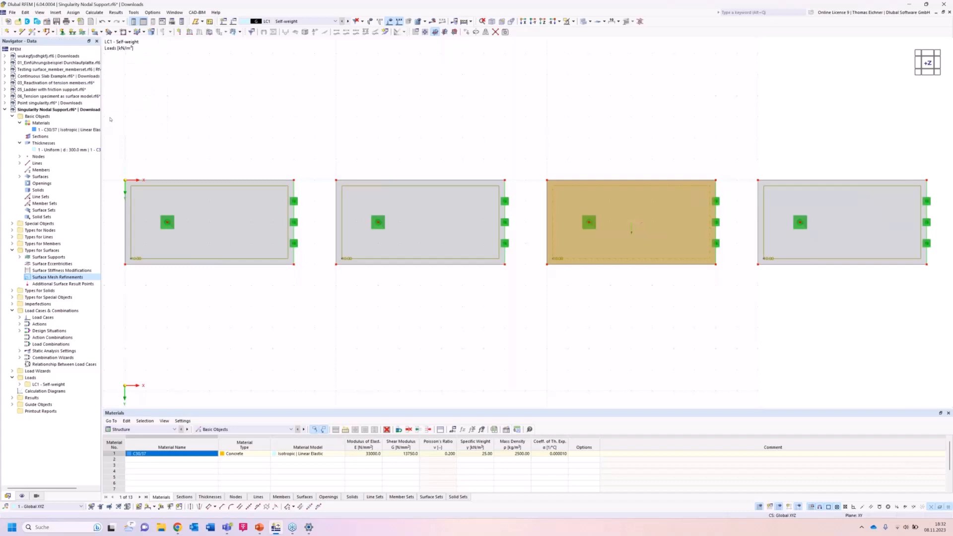
click(301, 172)
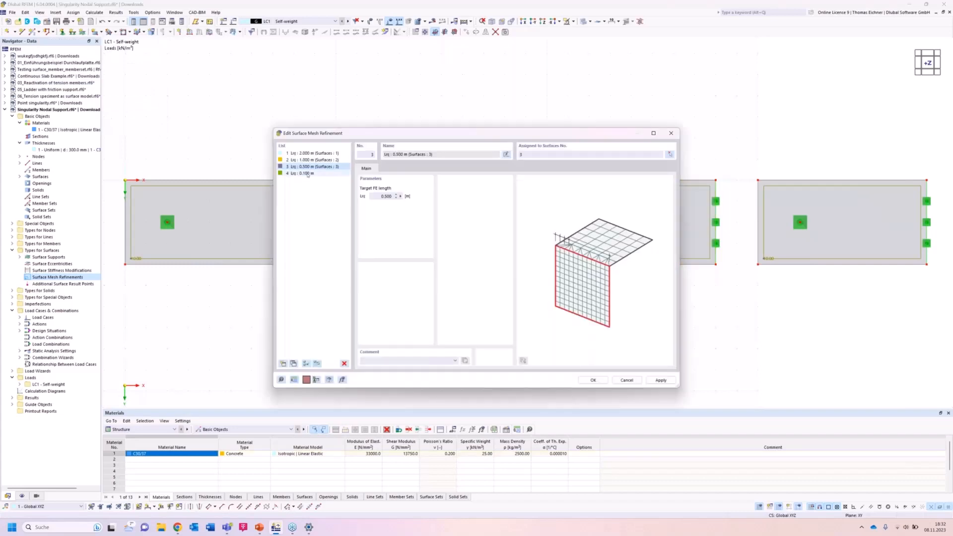
click(670, 155)
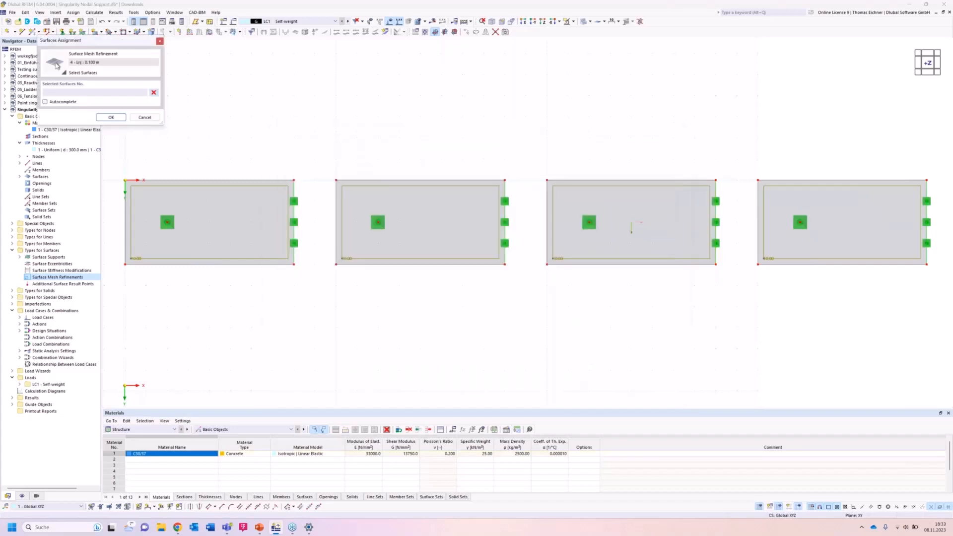
click(843, 228)
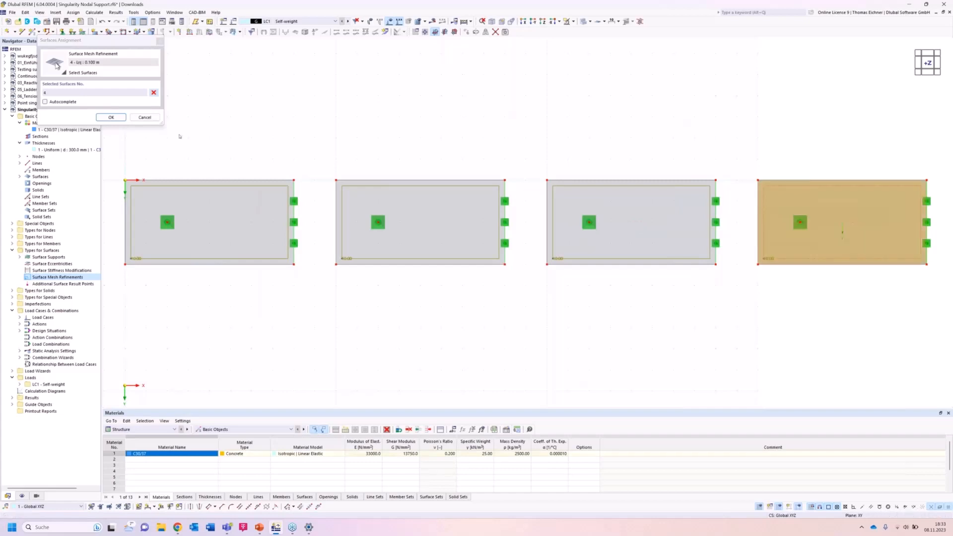
click(111, 117)
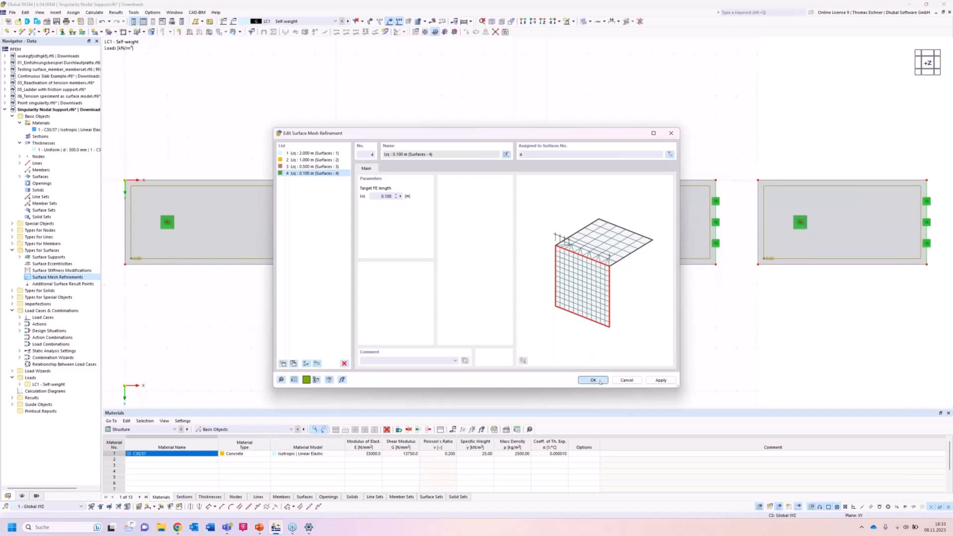
click(600, 381)
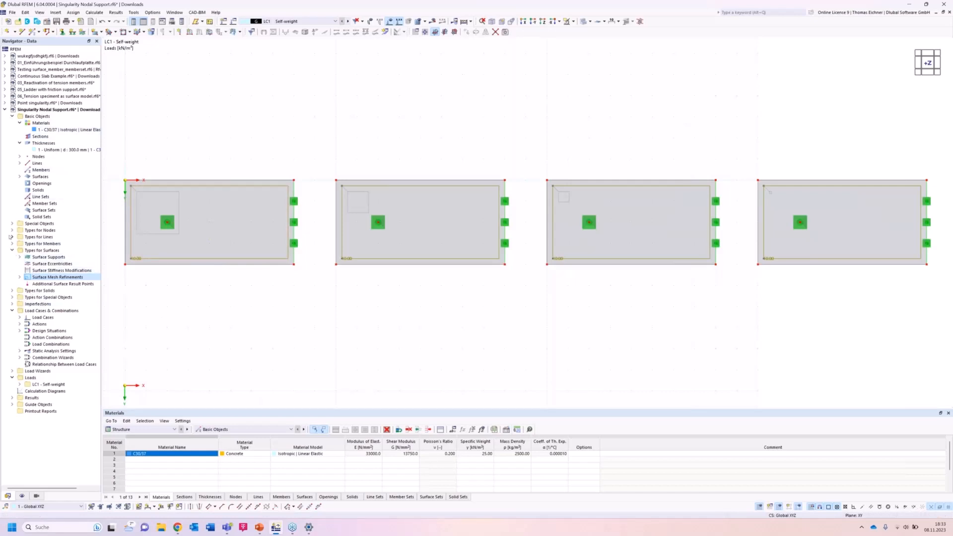
Create a result section through all four nodal supports from X 0, Y 2 m to X 38, Y 2 m.
click(11, 223)
right_click(11, 223)
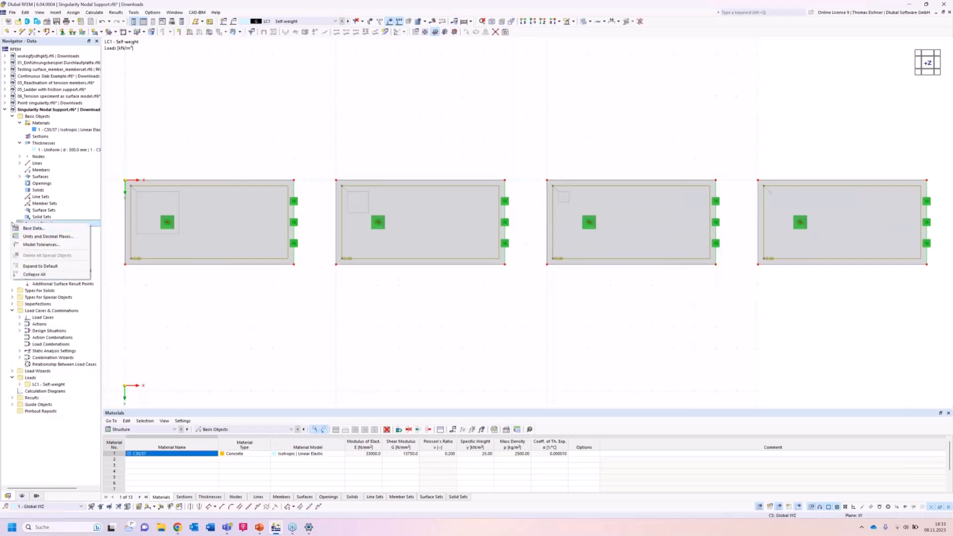
click(11, 223)
click(51, 257)
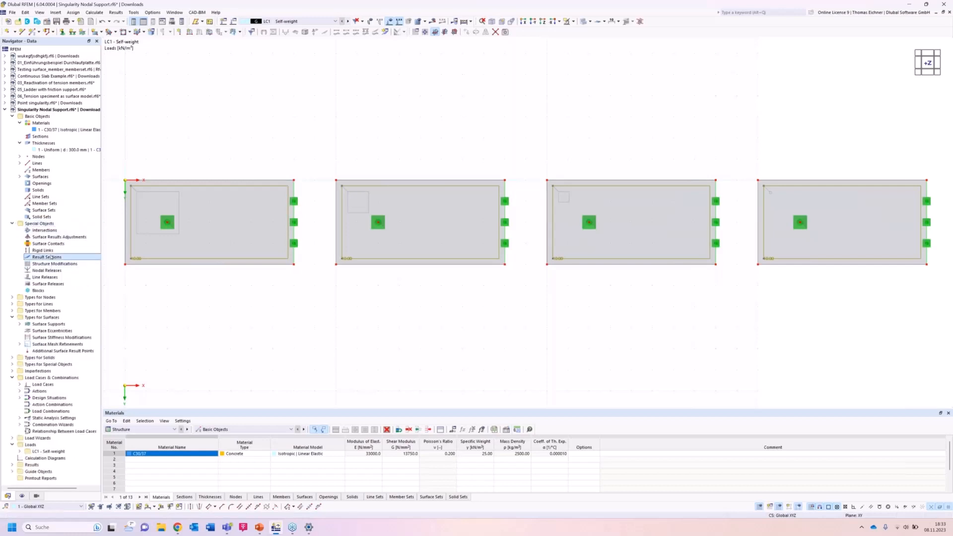
double_click(50, 257)
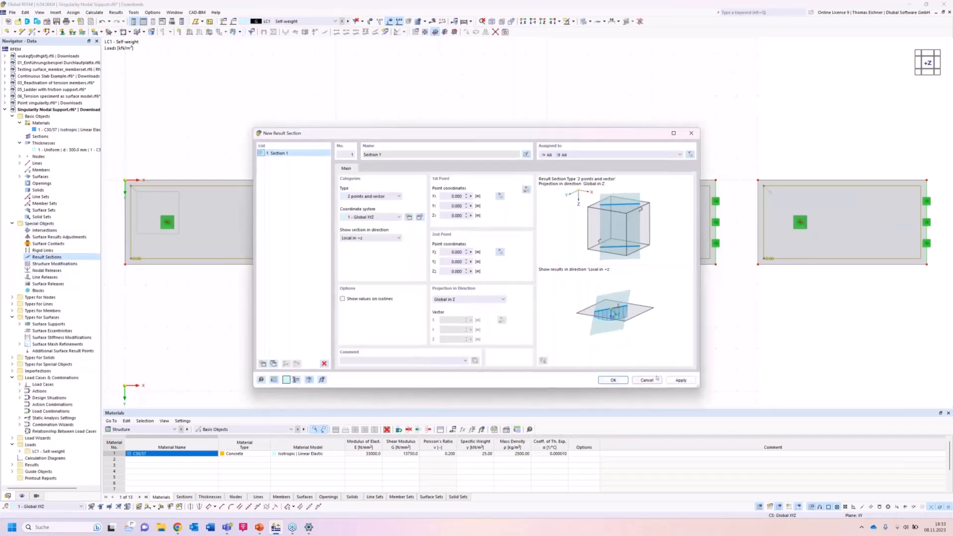
click(525, 191)
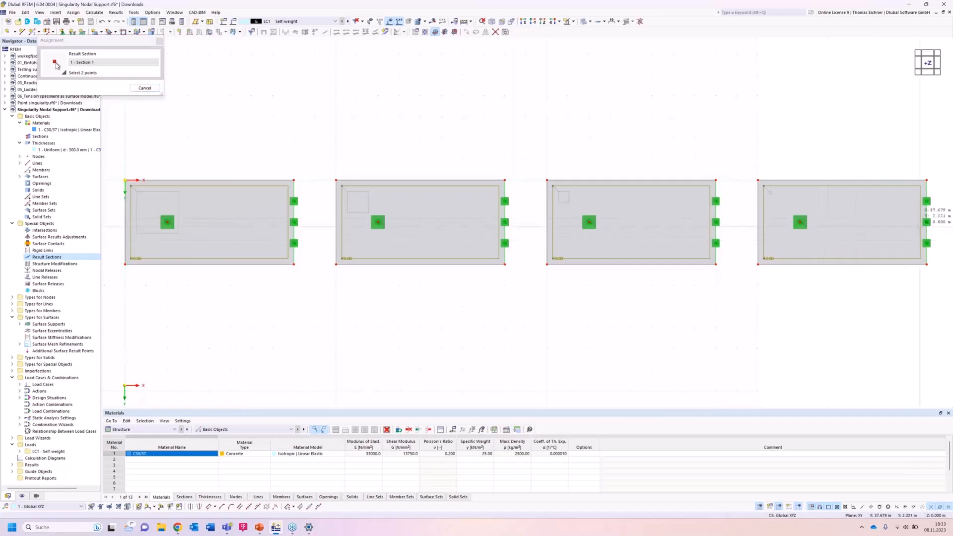
click(926, 222)
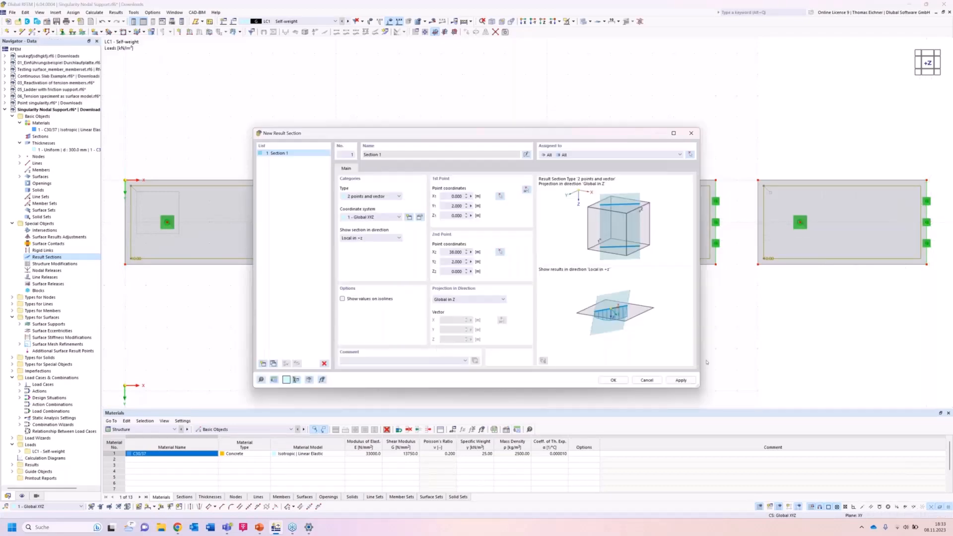
click(613, 379)
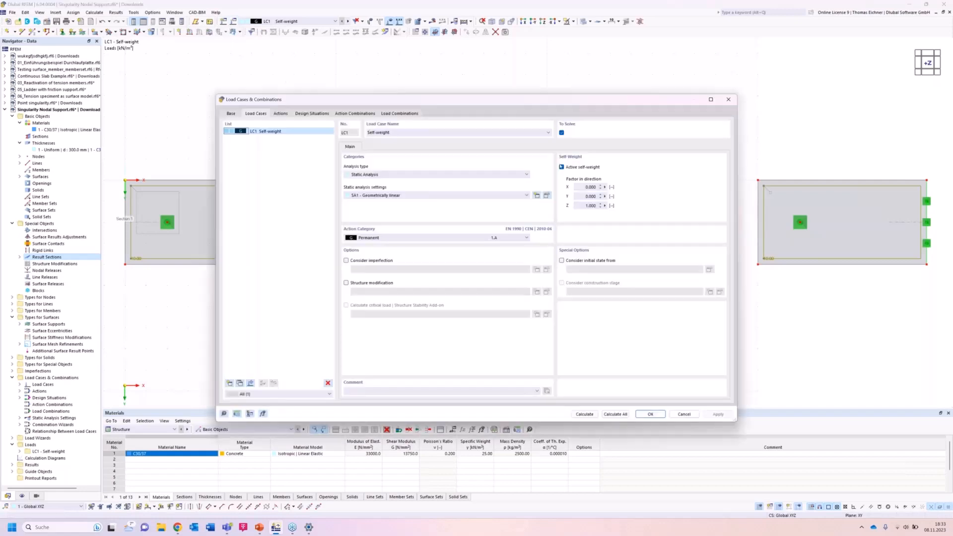
Deactivate the active self-weight in load case LC1 and calculate it.
click(562, 167)
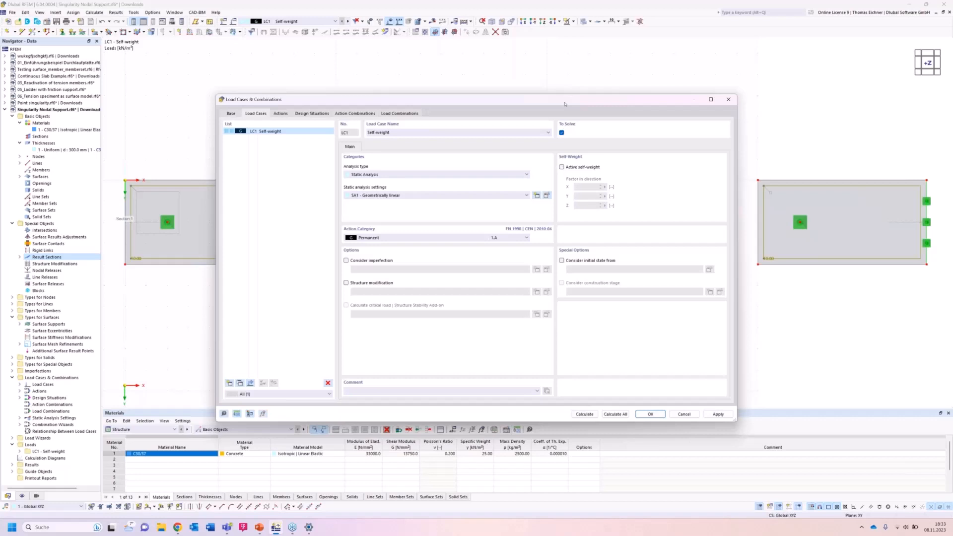
drag(564, 103, 627, 111)
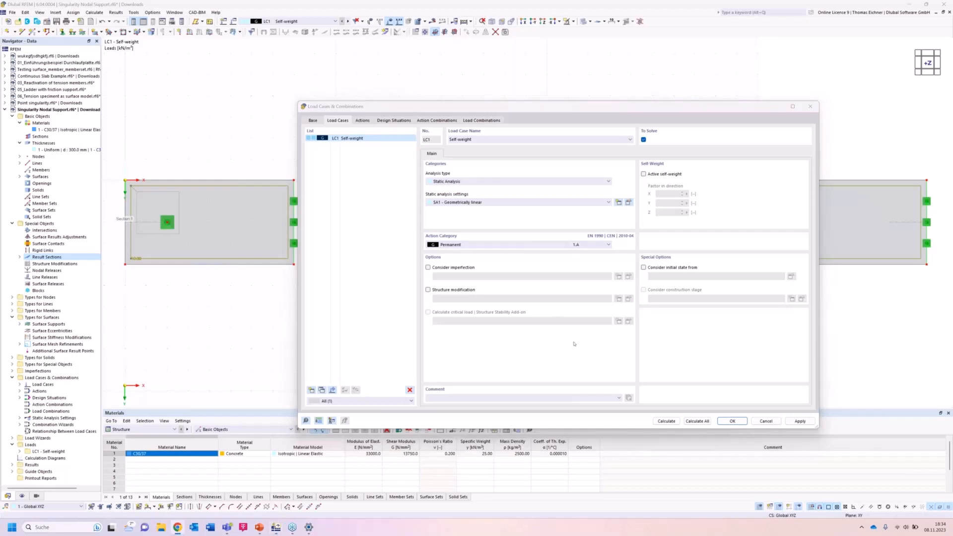
click(714, 351)
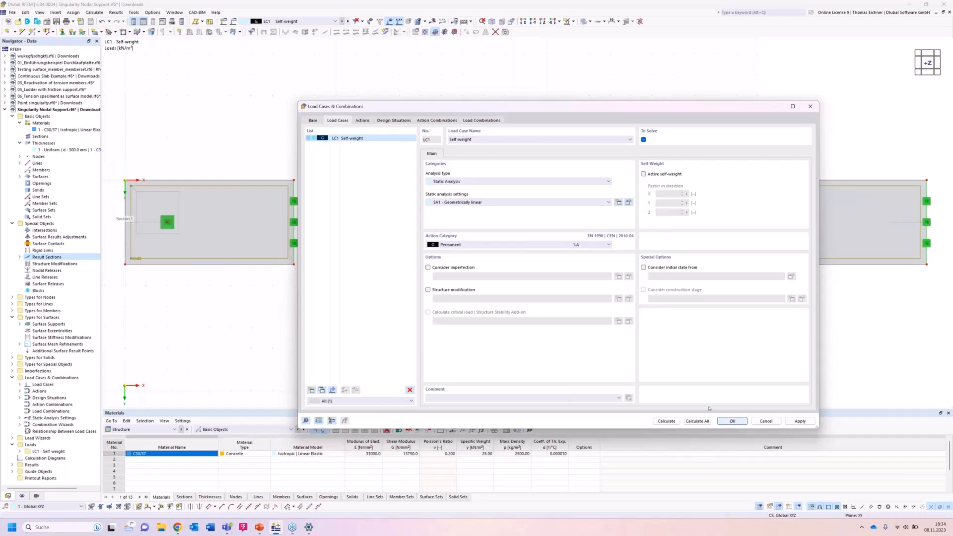
click(663, 421)
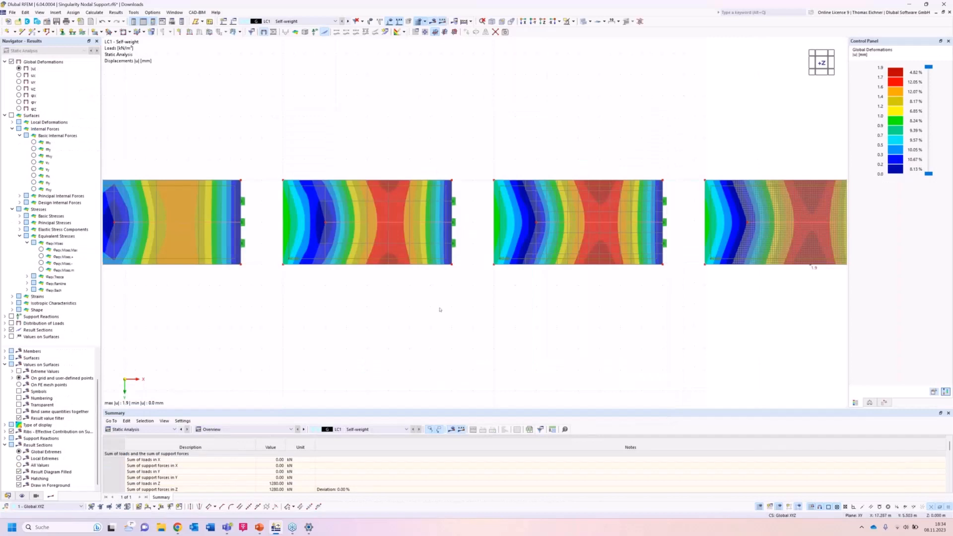
Show the slab deformations in the reverse Y view and label the result section with local extremes.
ctrl+middle_drag(450, 302, 455, 188)
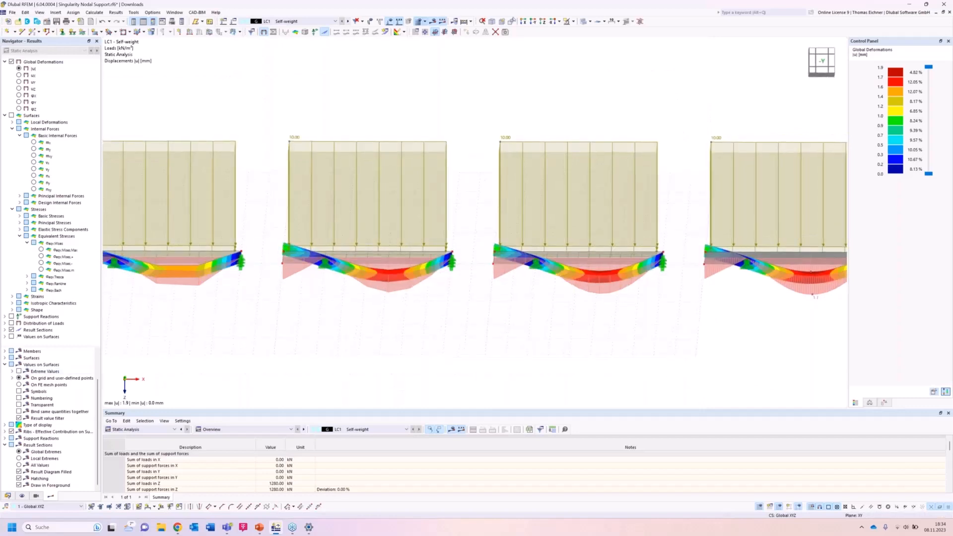
click(533, 22)
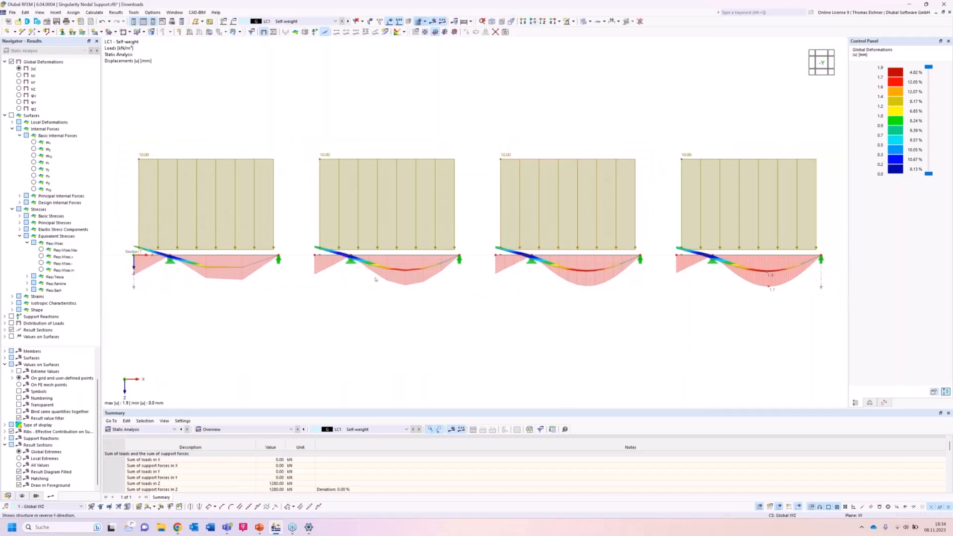
click(19, 458)
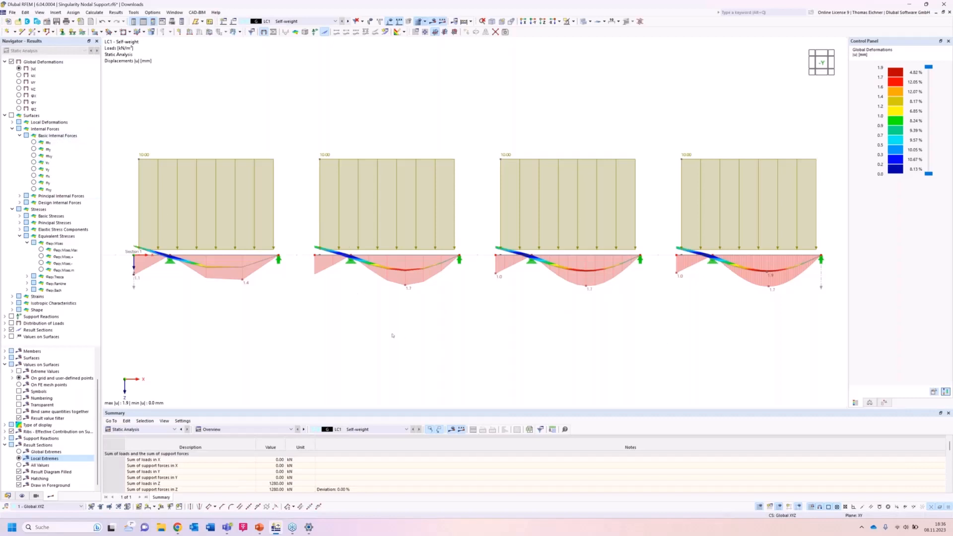
Display the basic internal force moments mx along the result section to compare the support peaks of all four slabs.
click(32, 143)
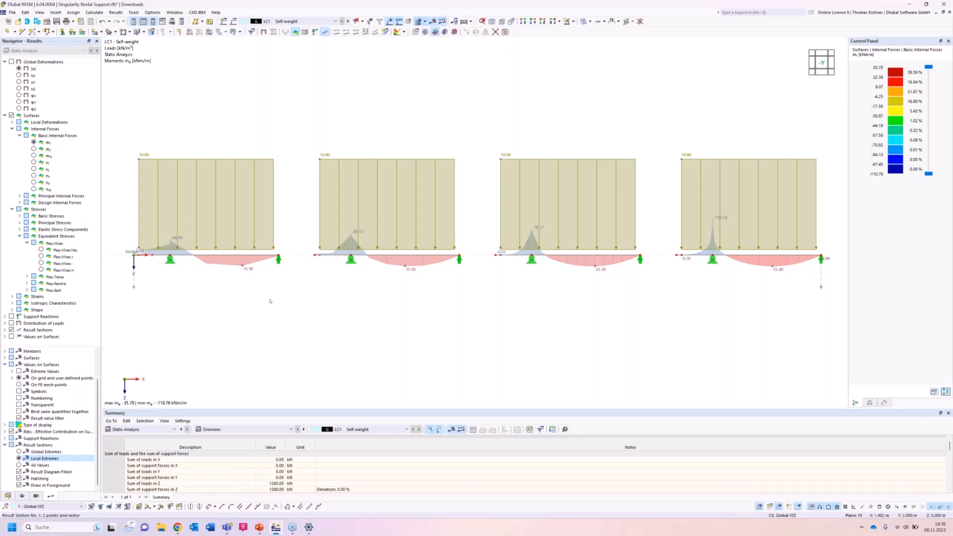
right_click(417, 314)
click(338, 298)
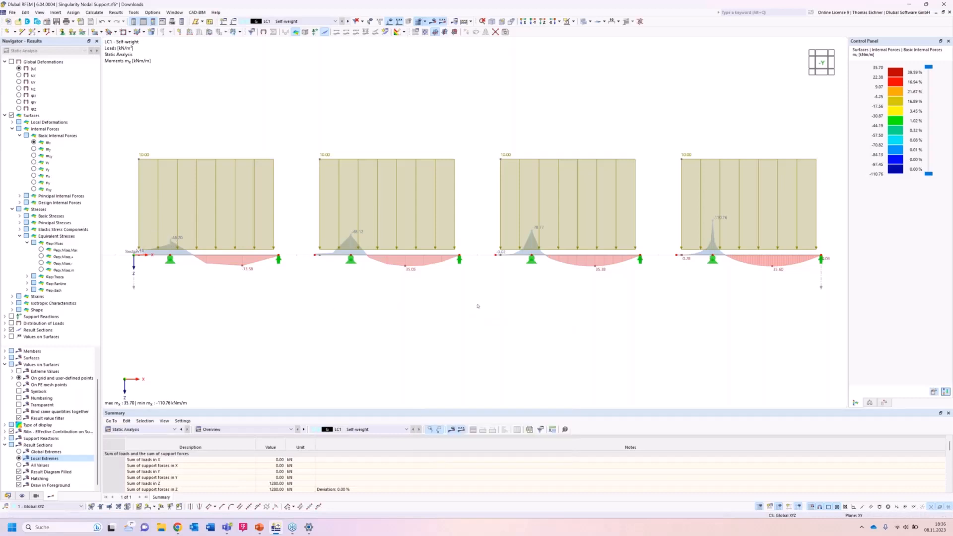
middle_drag(476, 305, 425, 308)
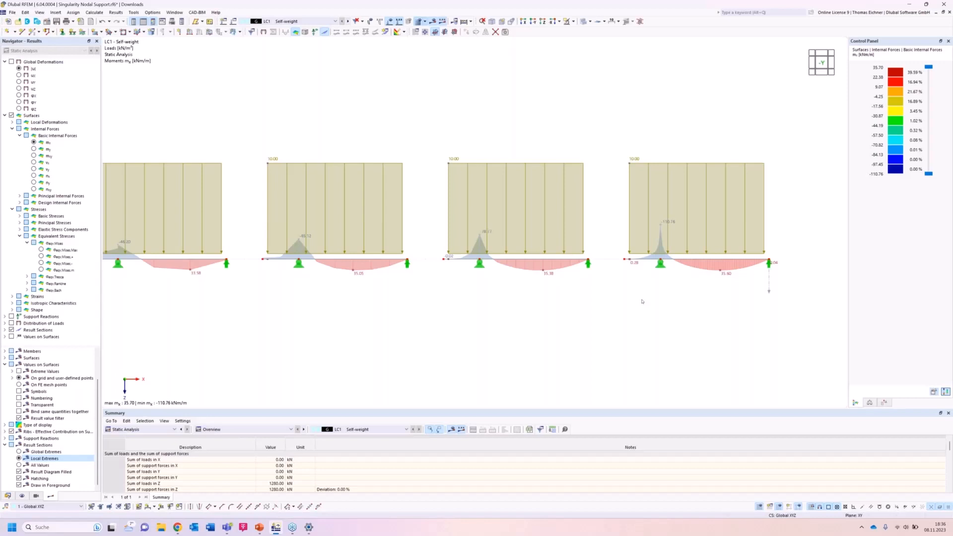
Replace the rigid Z restraint of the hinged nodal support shared by the four slabs with a 700 kN/m translational spring.
double_click(300, 265)
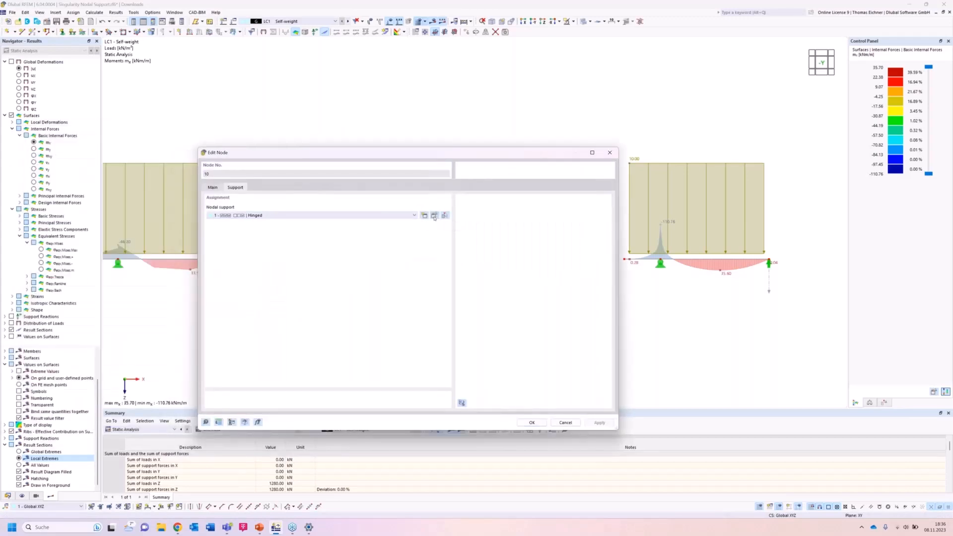
click(435, 216)
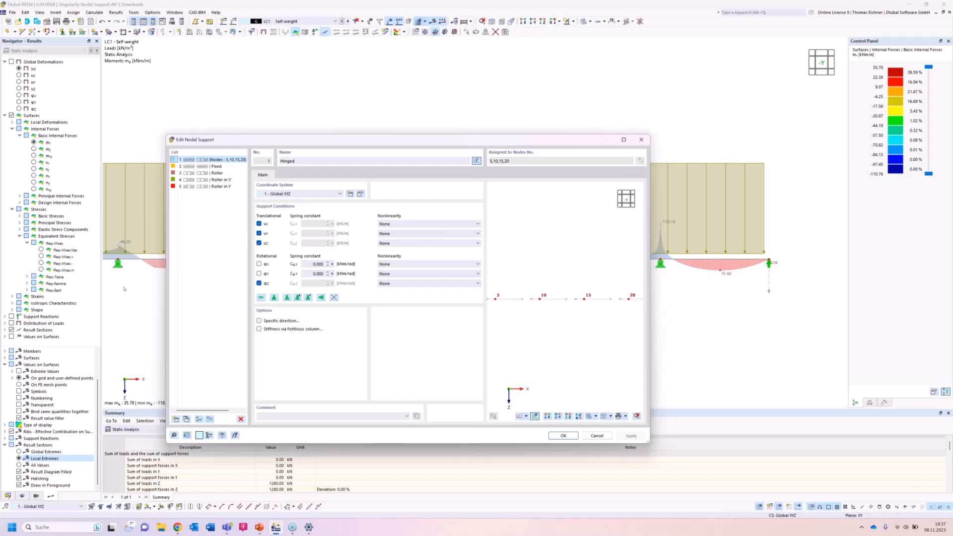
click(258, 243)
double_click(312, 244)
text(00)
click(631, 435)
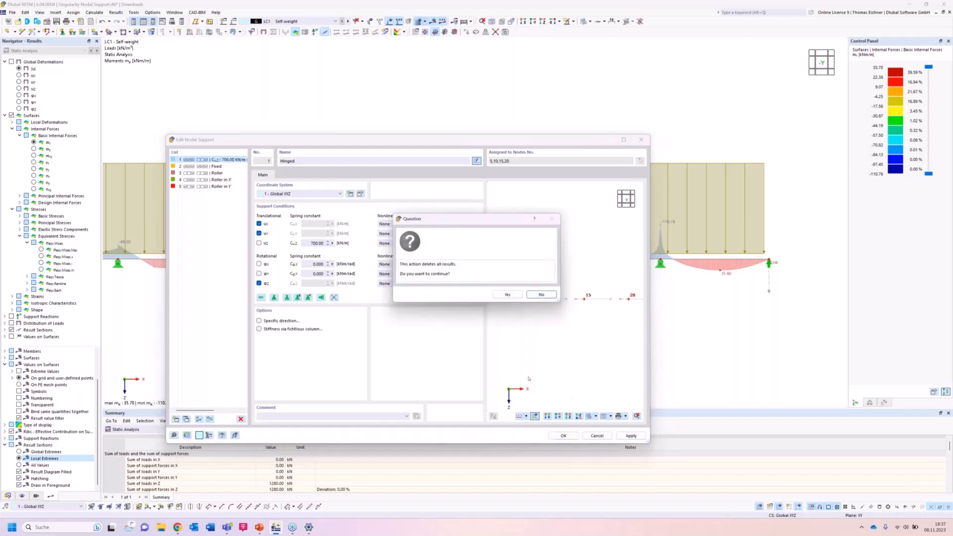
click(507, 294)
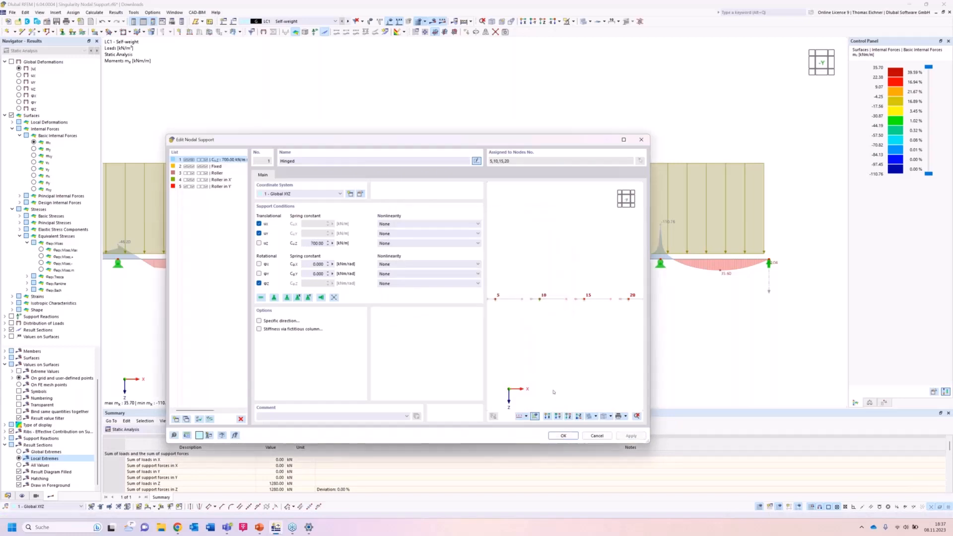
click(563, 436)
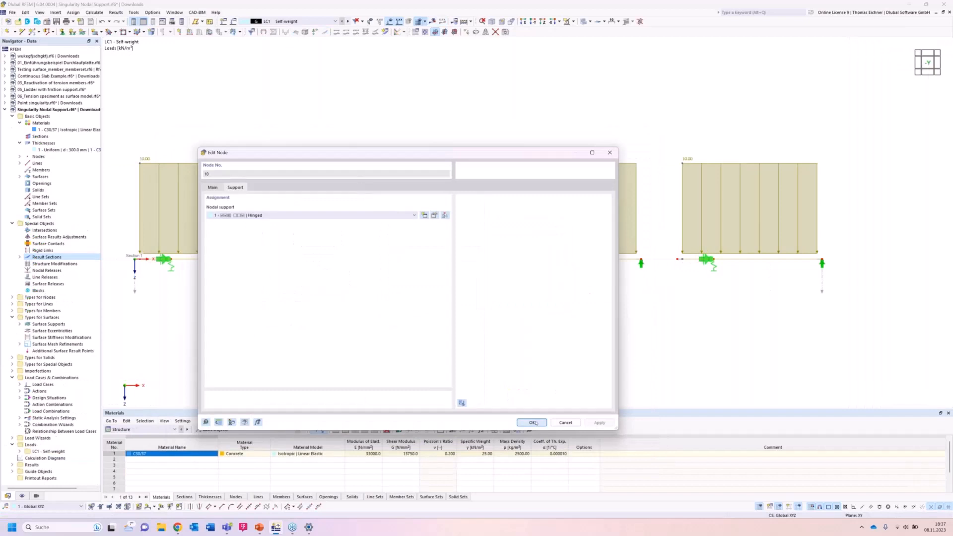
key(Return)
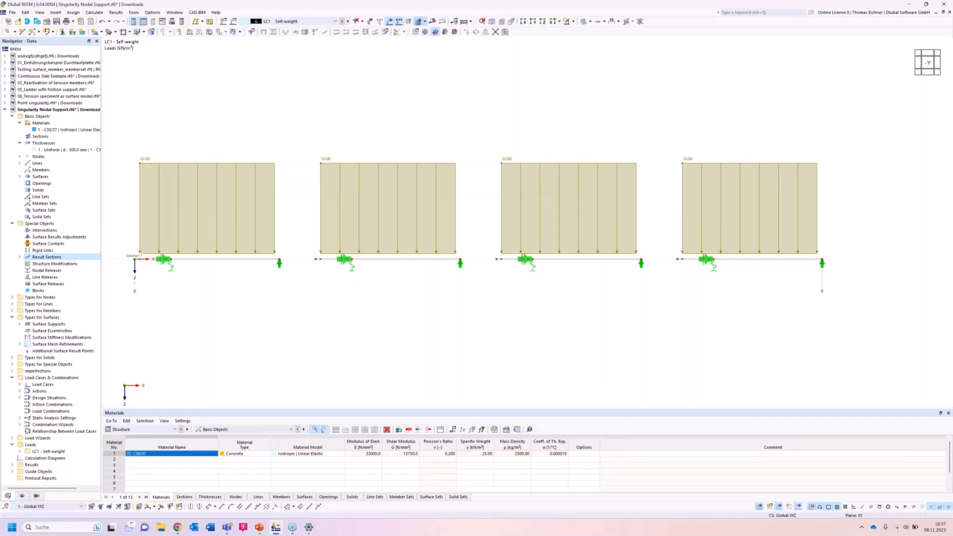
Recalculate with the spring supports and examine the mx moments and the global deformations |u| of the four slabs.
click(432, 21)
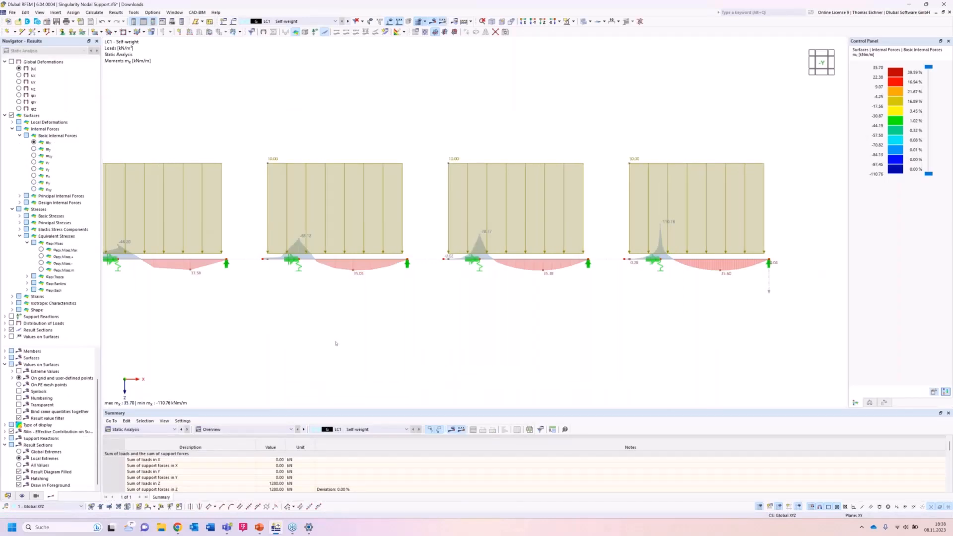
middle_drag(336, 344, 365, 344)
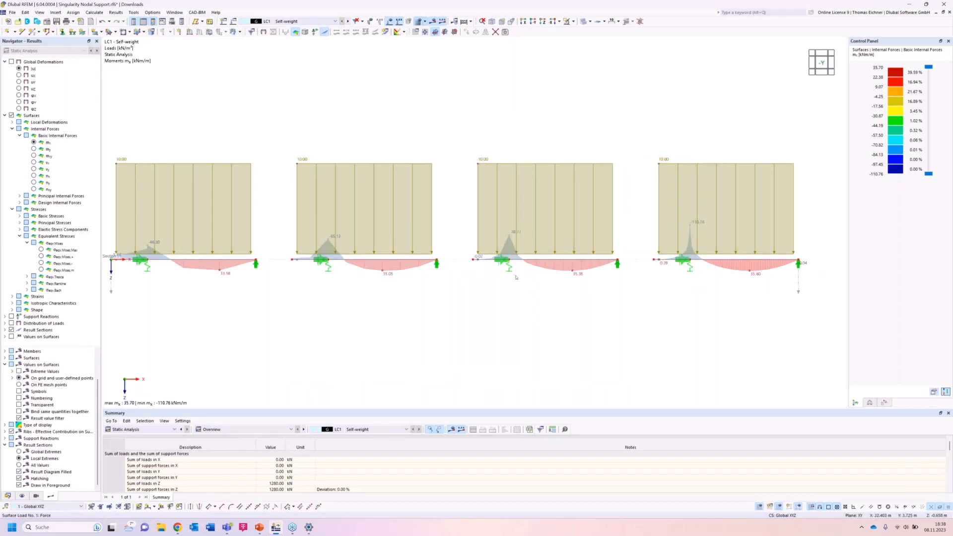
ctrl+middle_drag(516, 292, 510, 352)
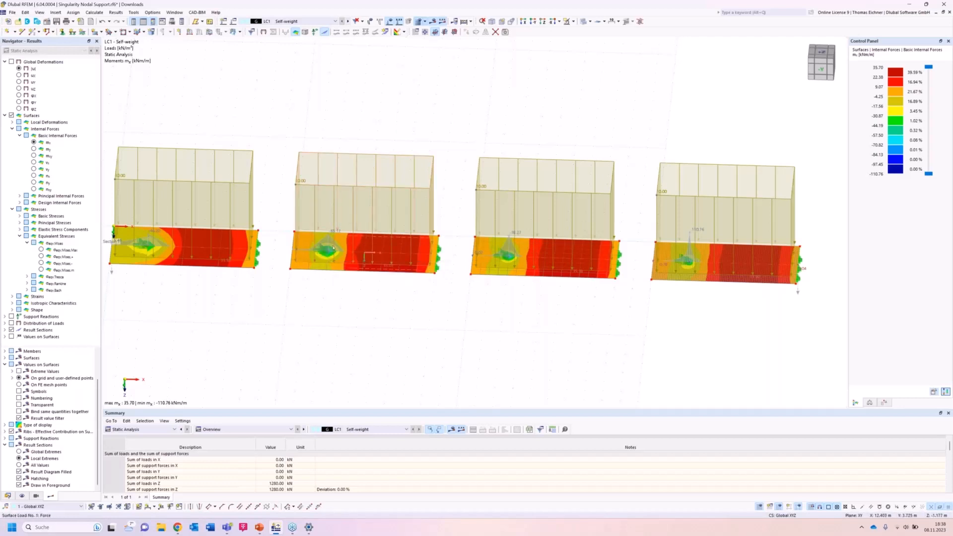
click(30, 68)
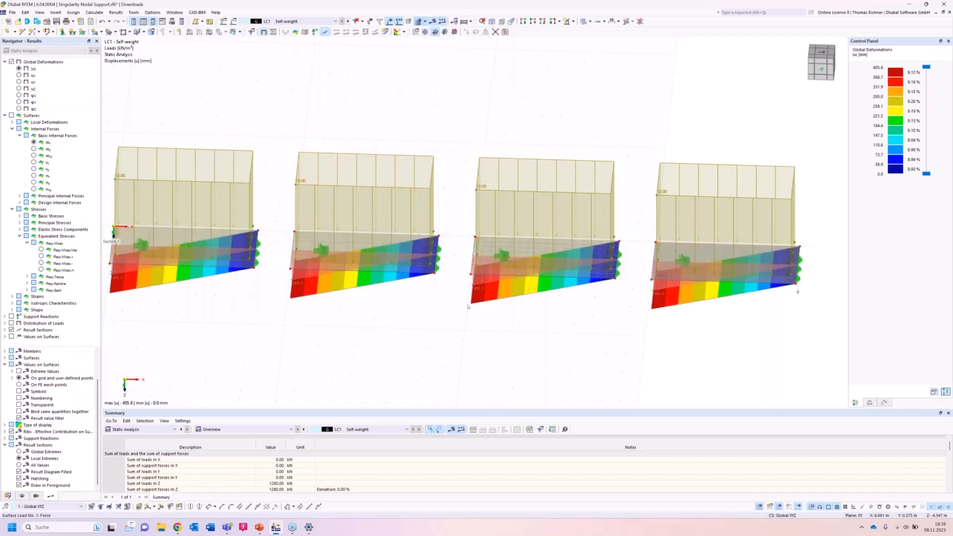
ctrl+middle_drag(449, 344, 434, 312)
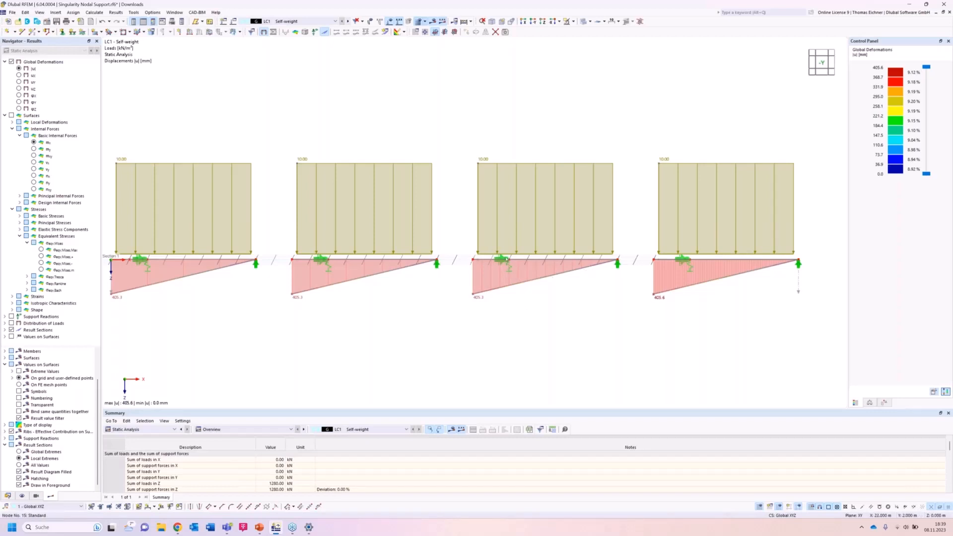
Activate stiffness via fictitious column for the hinged nodal support and open its column parameters.
click(503, 259)
double_click(509, 268)
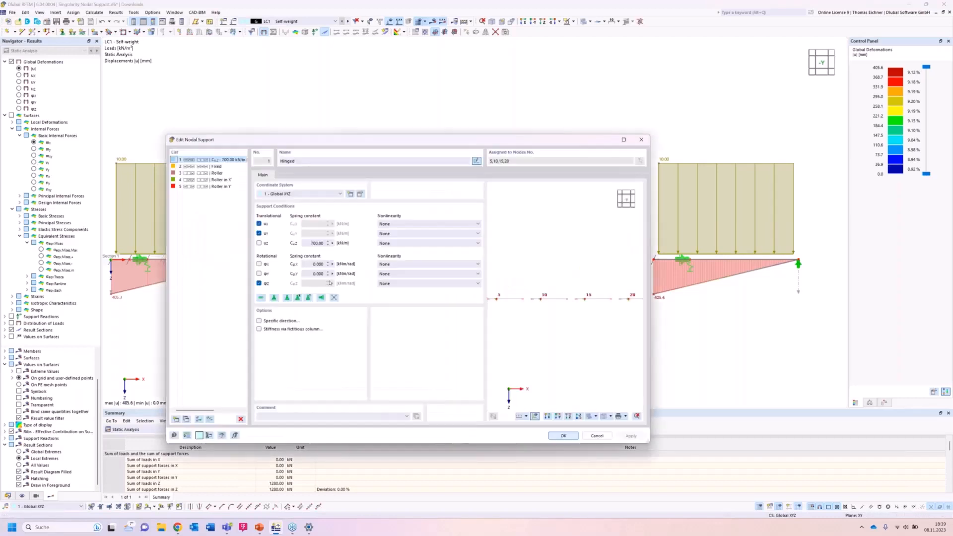
double_click(311, 243)
drag(371, 146, 466, 176)
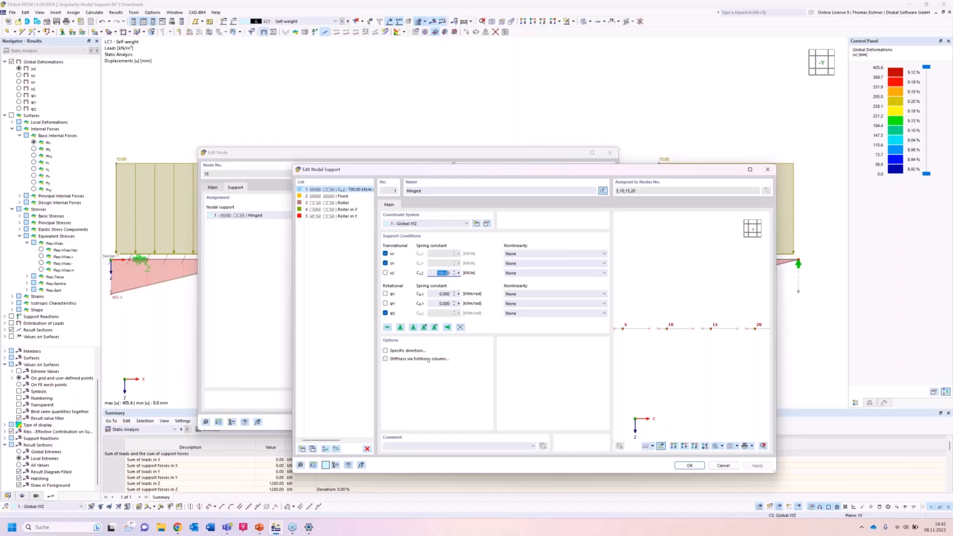
click(386, 358)
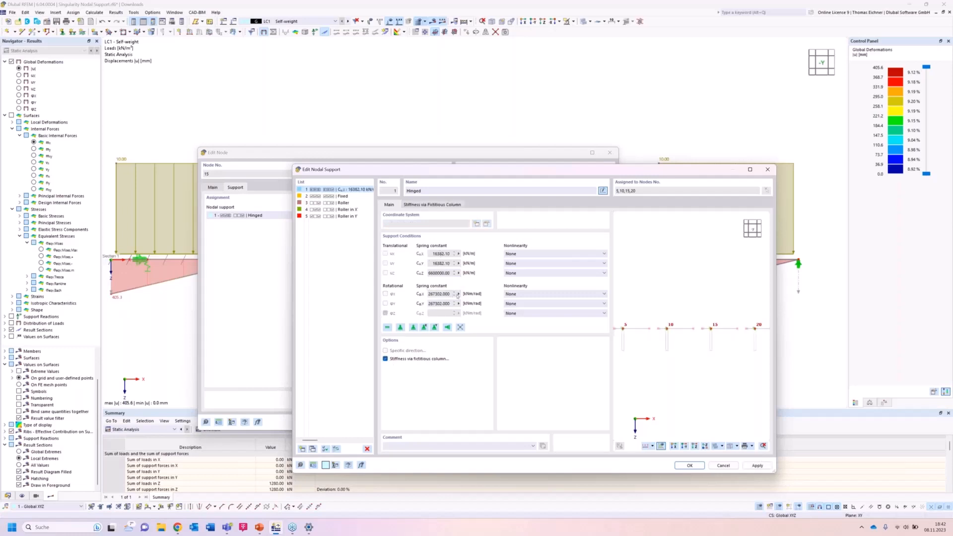
click(431, 204)
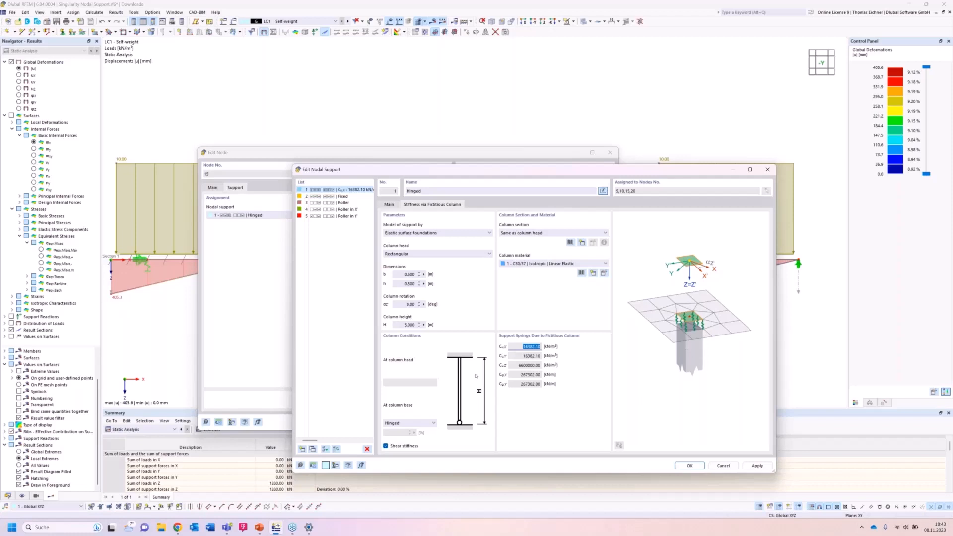
Set the fictitious column height to 3 m and choose elastic surface foundations as the model of support.
click(401, 323)
text(12)
click(410, 304)
click(405, 274)
click(405, 284)
click(437, 233)
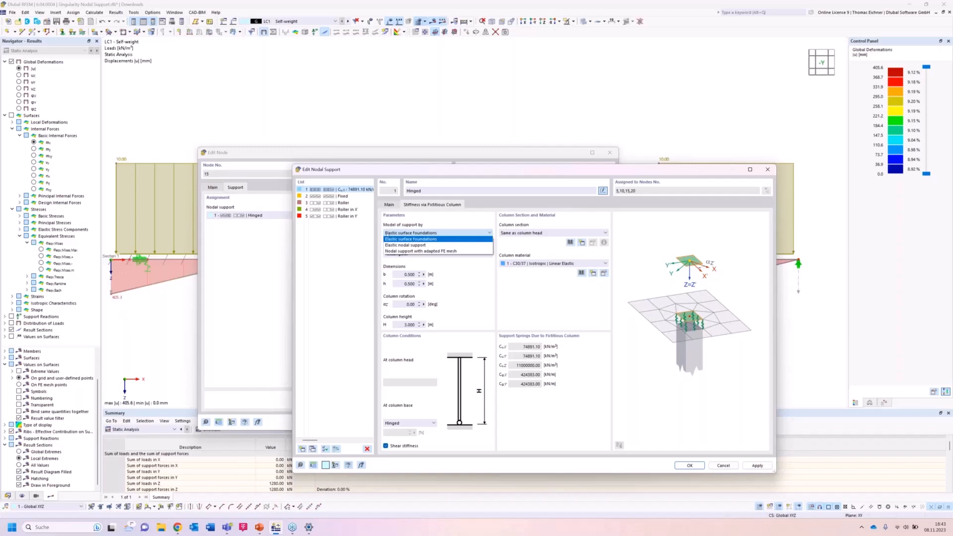
click(419, 239)
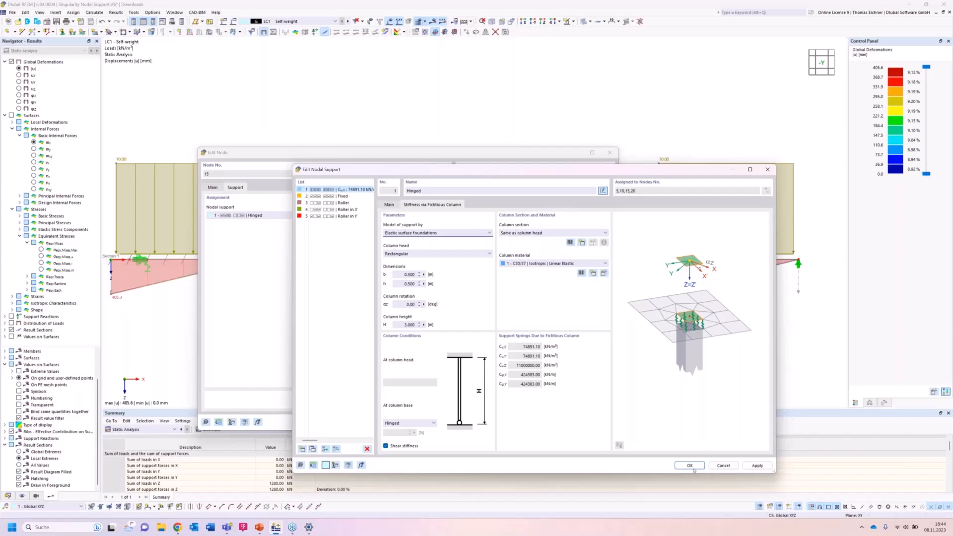
Try a fictitious column height of 5 m, restore it to 3 m and accept the nodal support settings.
double_click(405, 325)
text(5)
click(408, 303)
double_click(408, 323)
text(3)
click(407, 304)
click(690, 466)
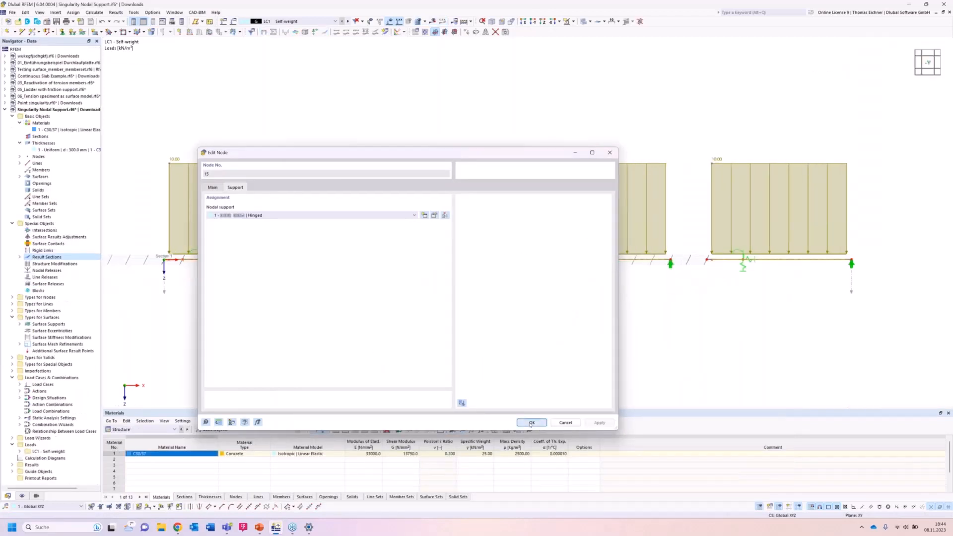
click(531, 422)
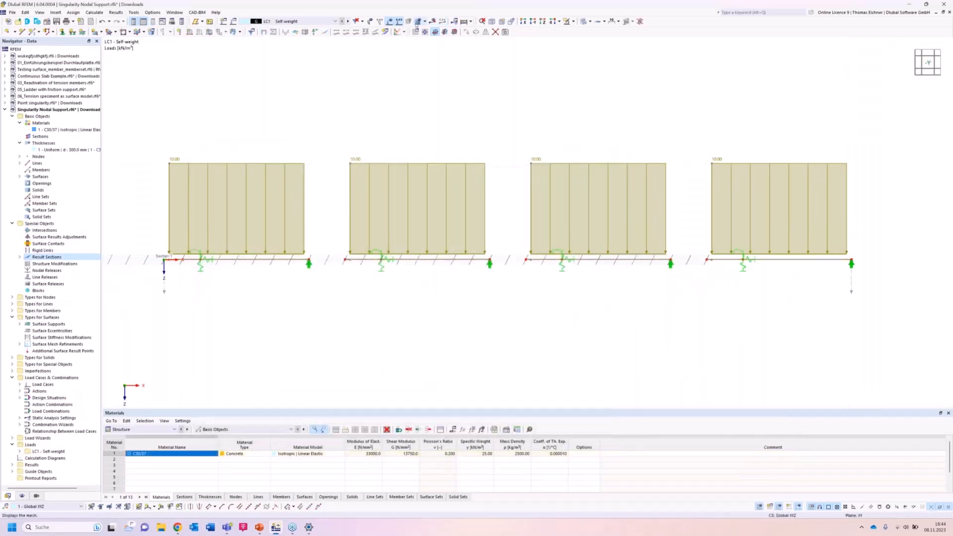
Recalculate with the fictitious column supports and display the mx moments along the result section.
click(432, 21)
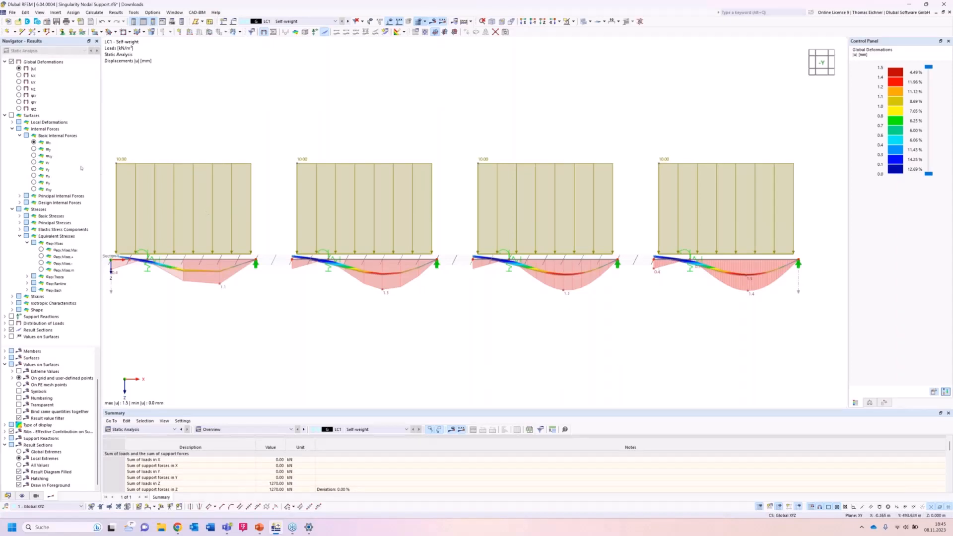
click(34, 142)
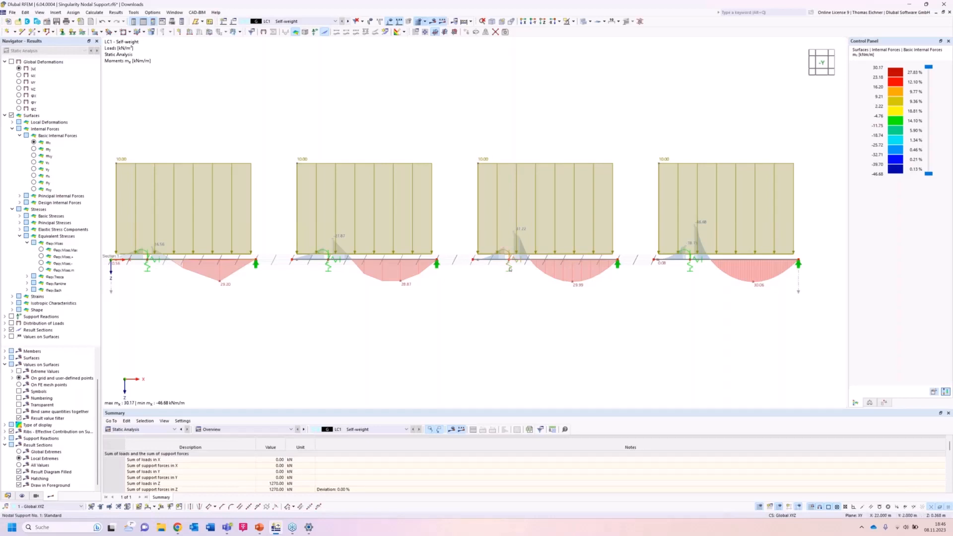
Review the available support models for the third slab's fictitious column and close the nodal support and node settings.
double_click(510, 268)
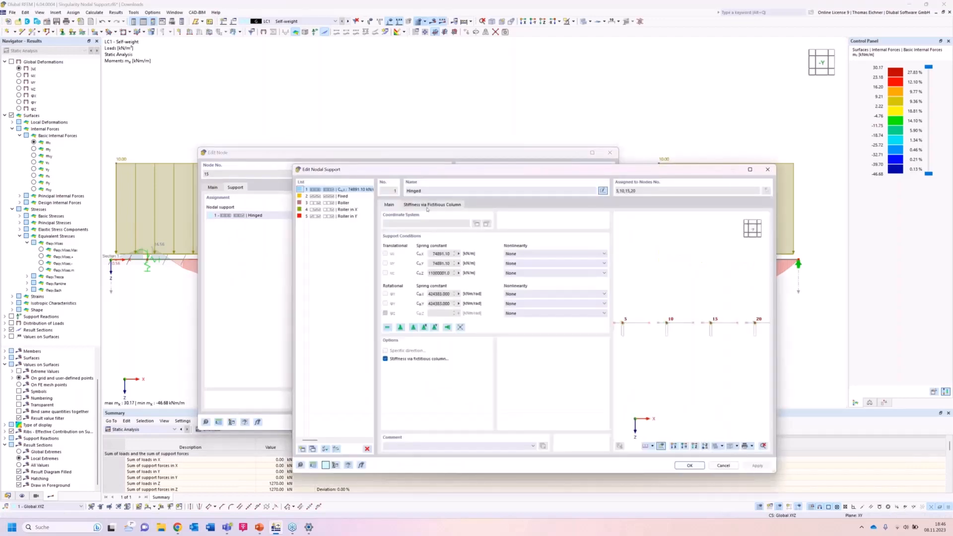
click(427, 205)
click(408, 233)
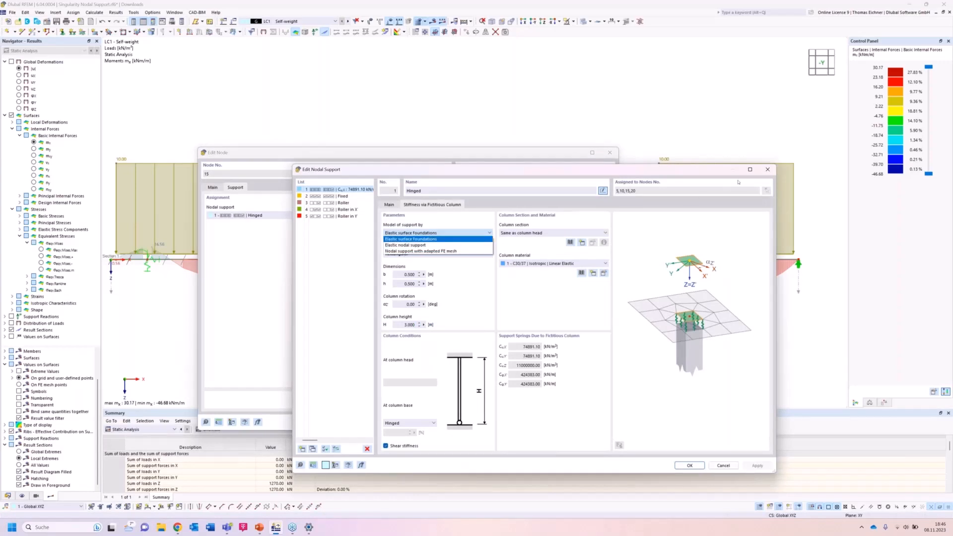
click(765, 172)
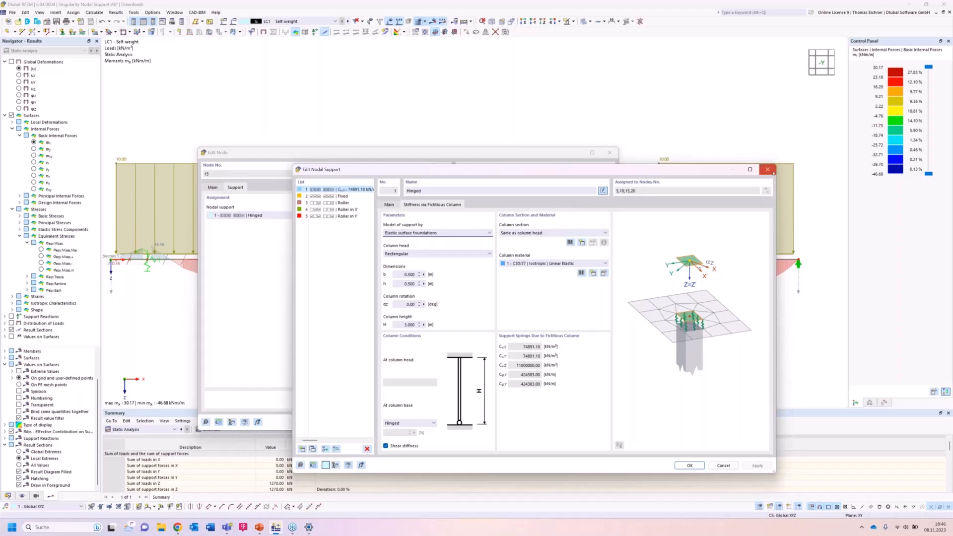
click(771, 171)
click(613, 155)
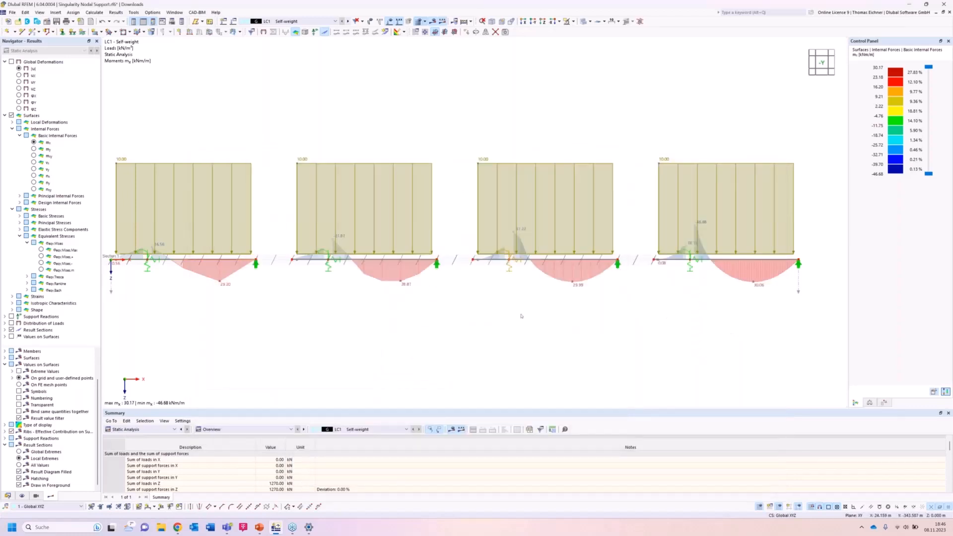
scroll(409, 316, down, 2)
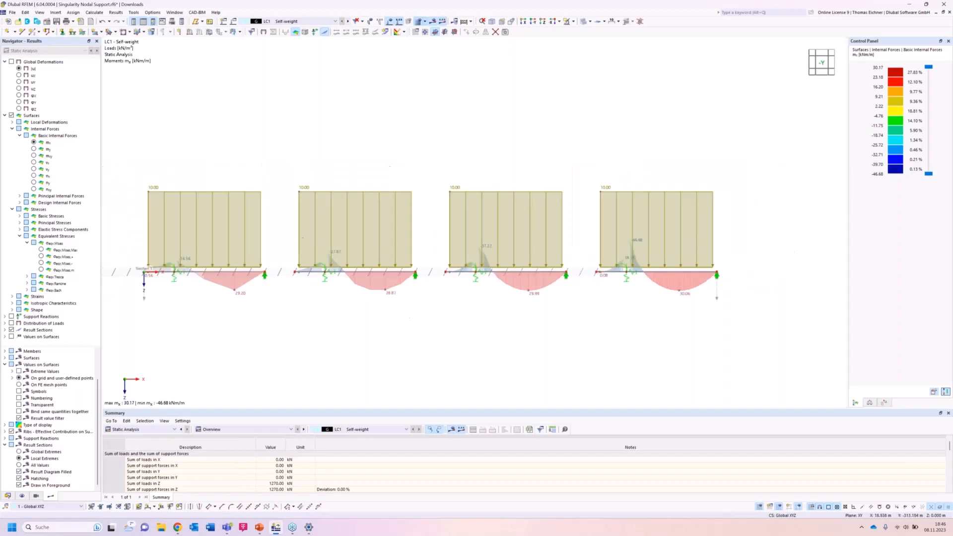
scroll(431, 317, down, 1)
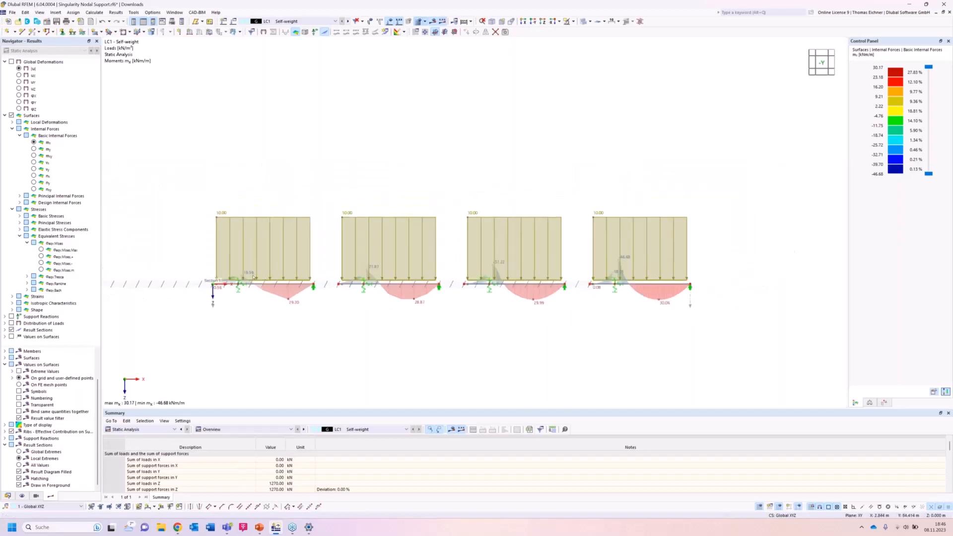
scroll(253, 277, up, 1)
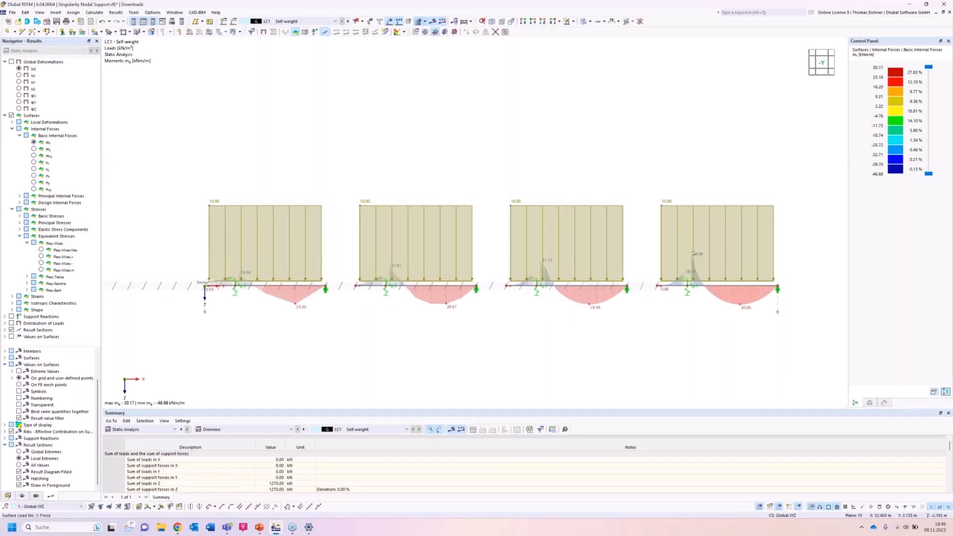